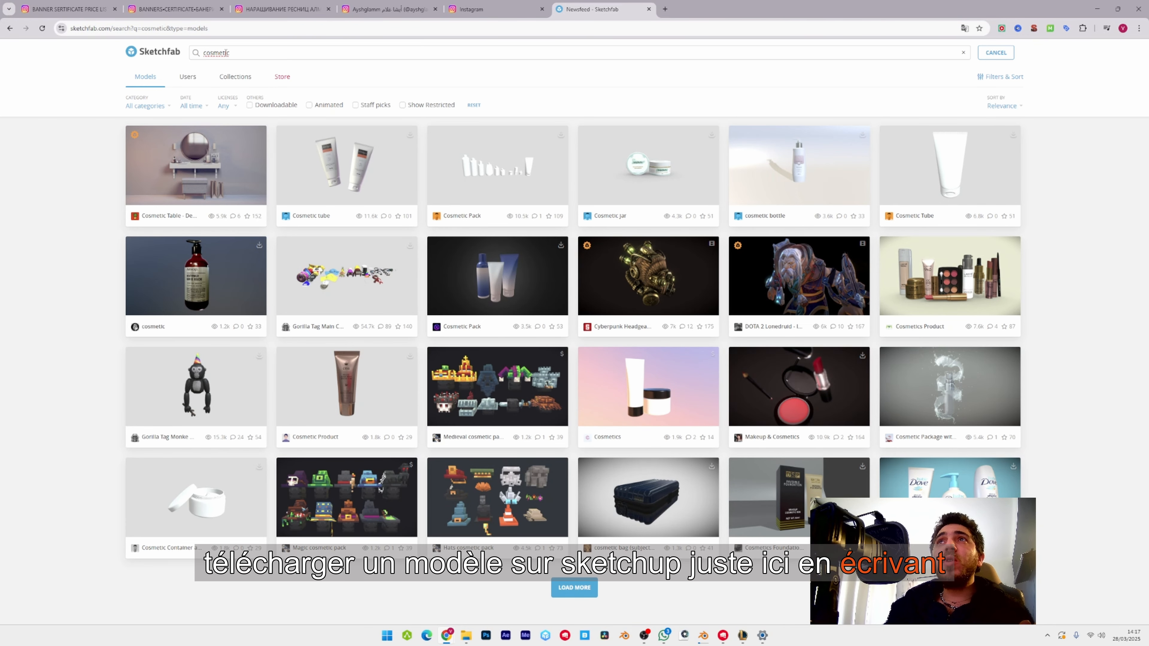
Limit the Sketchfab results for "cosmetic" to downloadable models.
left_click(268, 106)
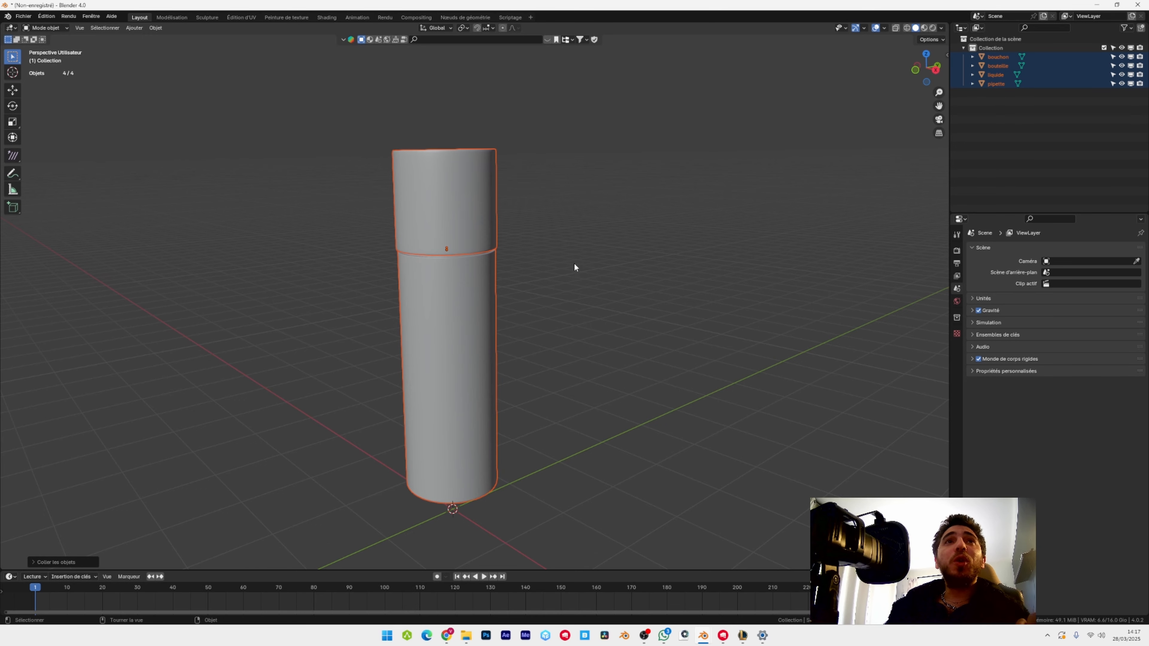
Switch to Blender and set the render engine to Cycles with GPU compute (Calcul GPU) as the device.
left_click(957, 250)
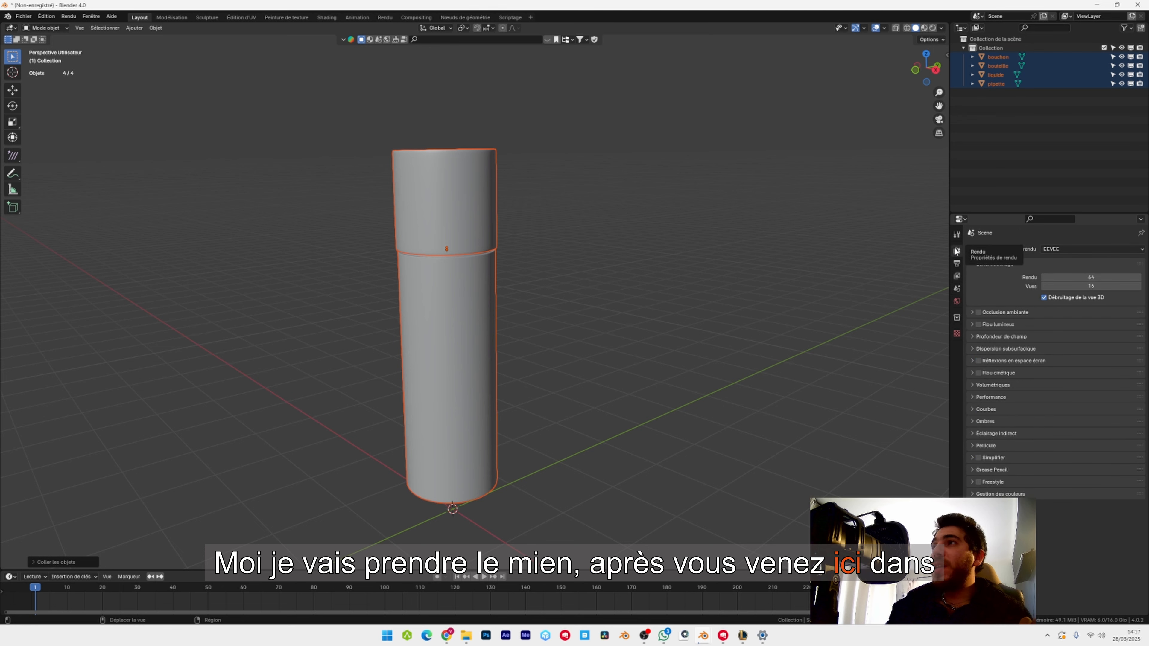
left_click(1080, 249)
left_click(1051, 279)
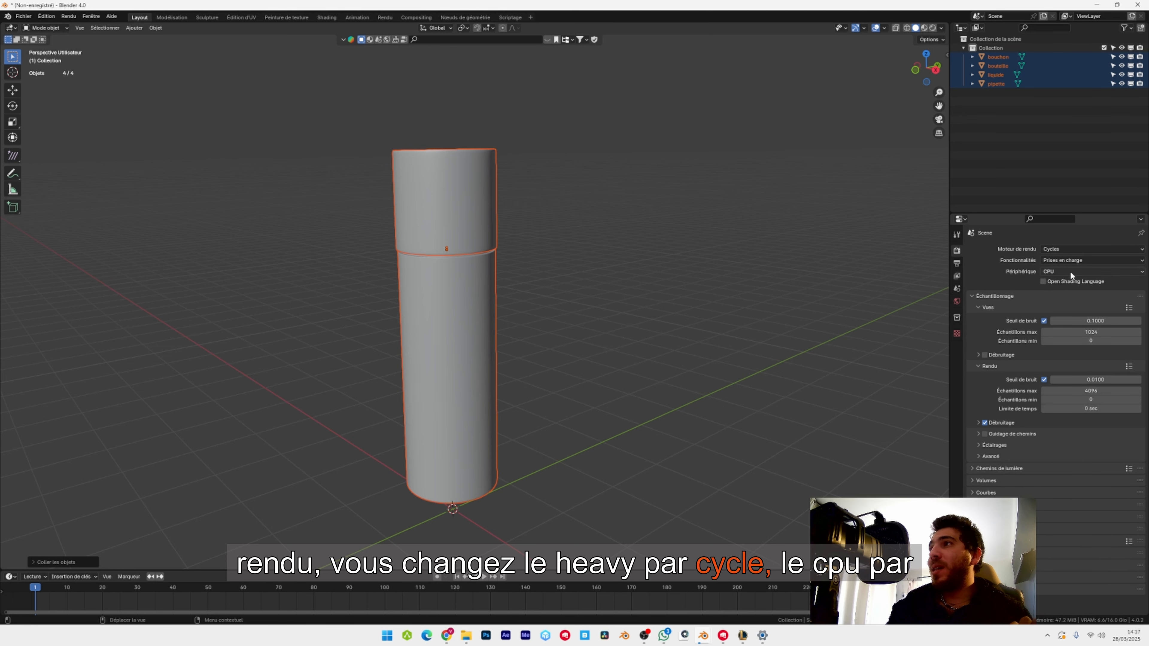
left_click(1070, 272)
left_click(1054, 292)
Set the maximum samples to 256 for both the viewport and the final render, and enable viewport denoising.
left_click(1080, 333)
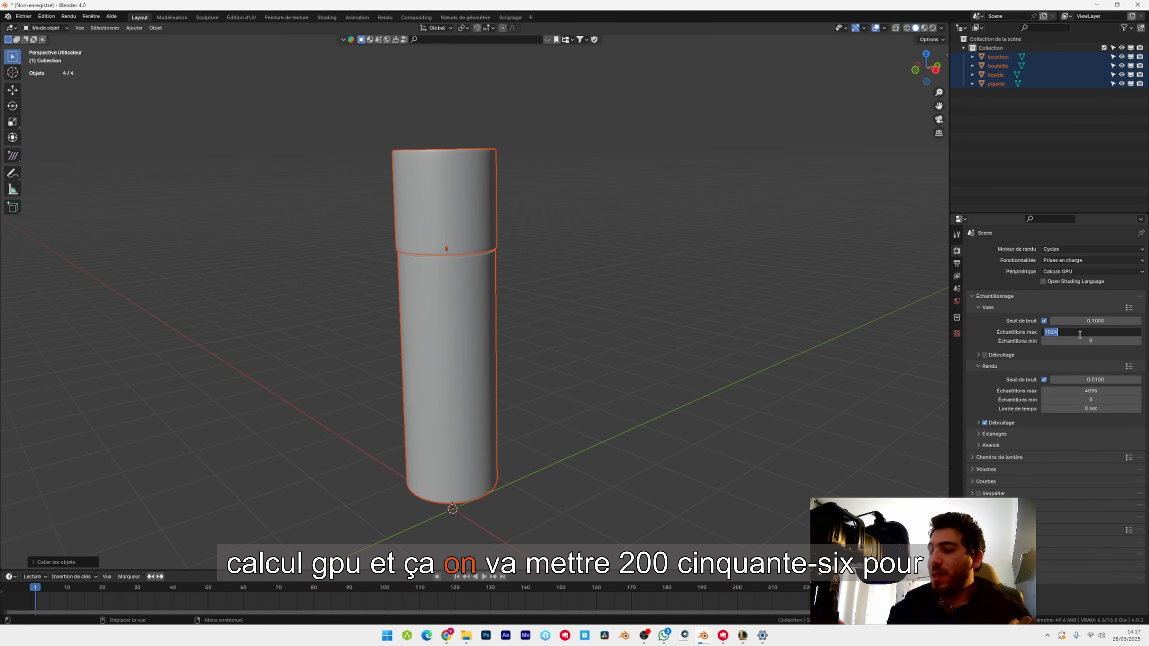
type("256")
key("Return")
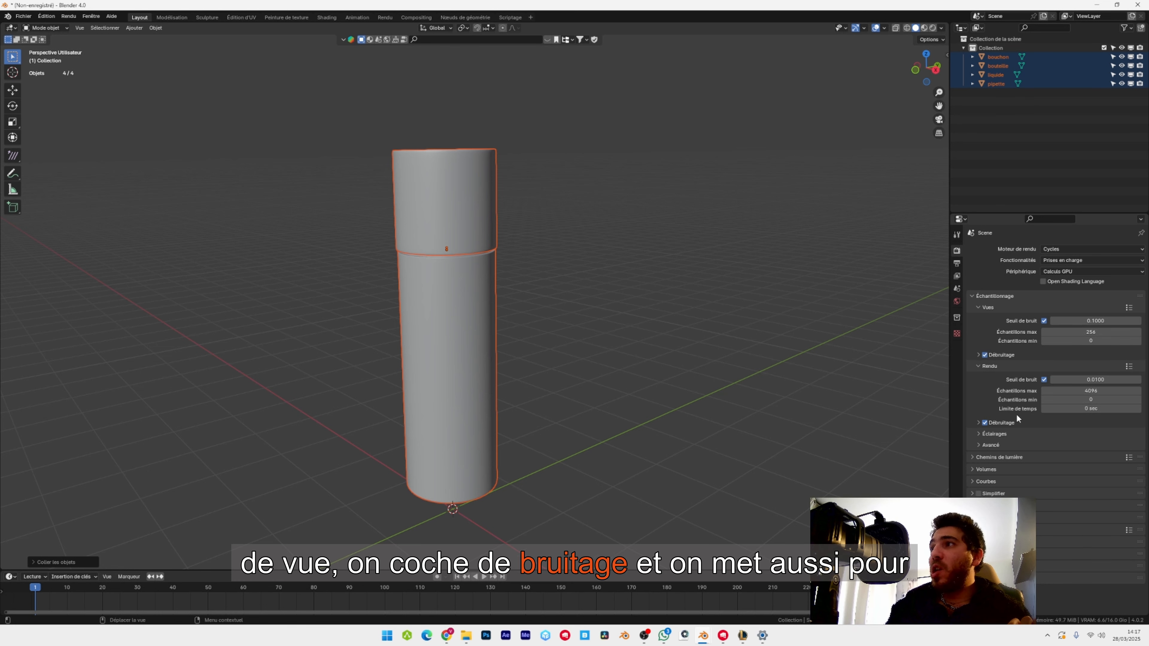
left_click(1102, 391)
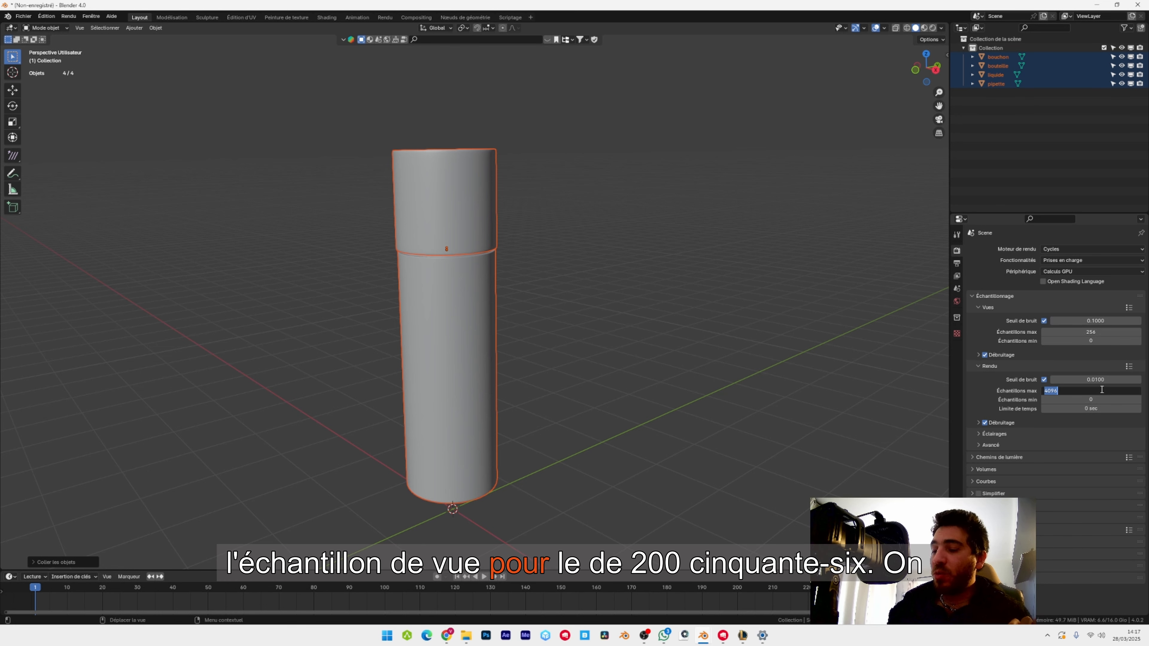
key("Return")
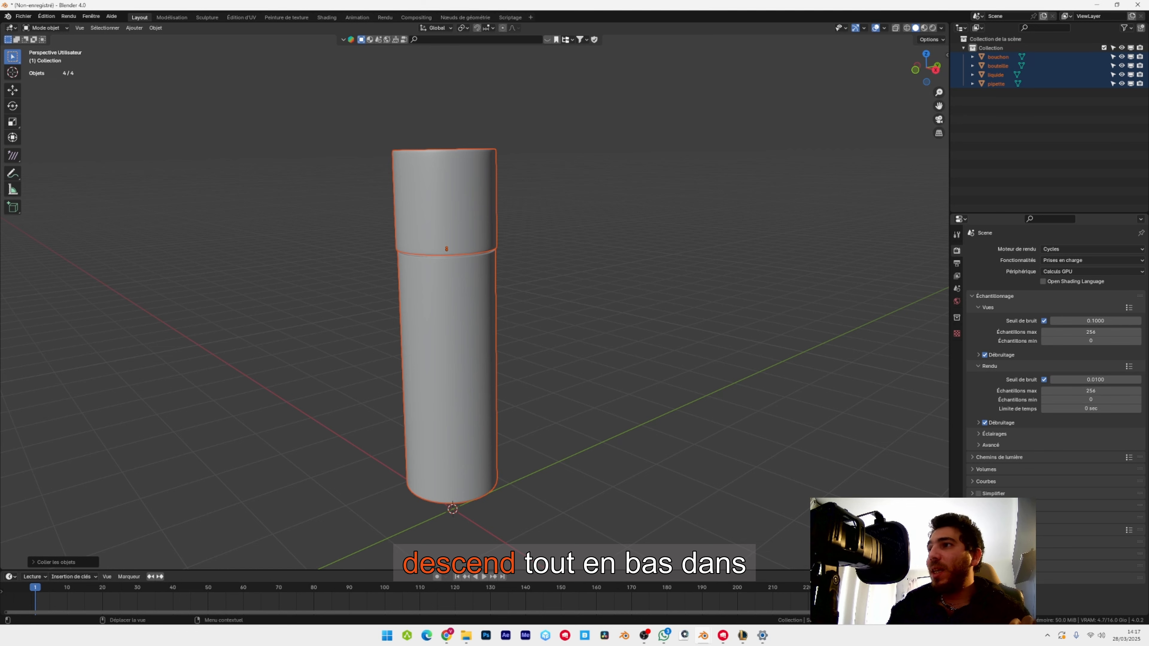
Set the tile size (Taille de tuile) in the render performance memory settings to 256.
scroll(1062, 480, "down", 4)
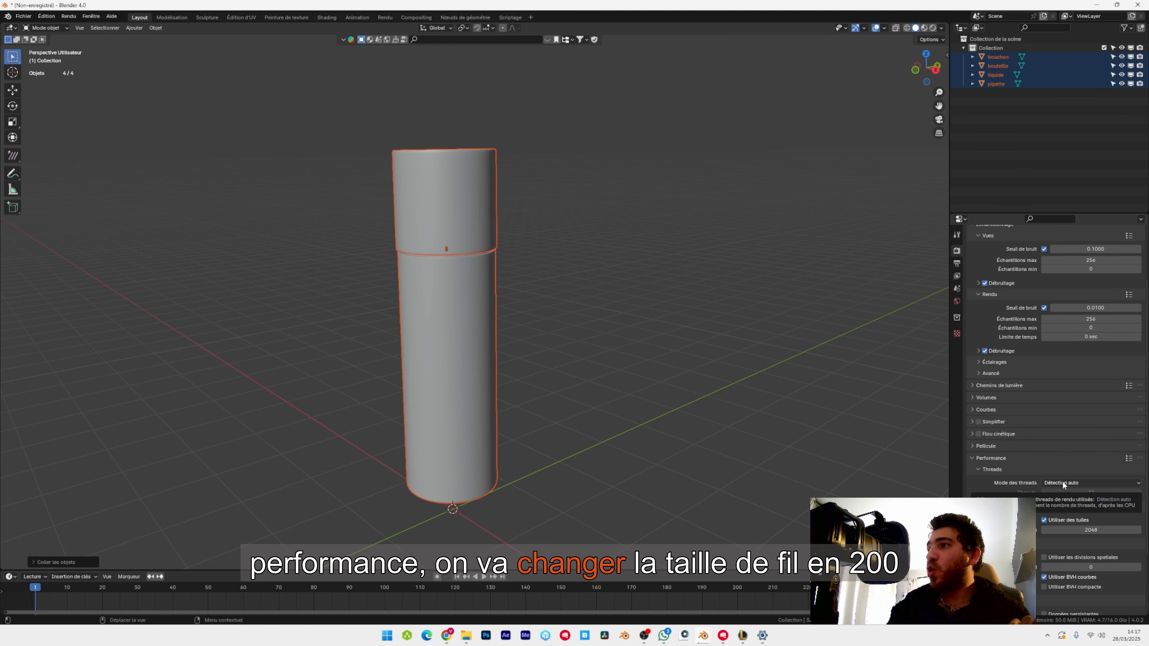
left_click(1072, 528)
type("256")
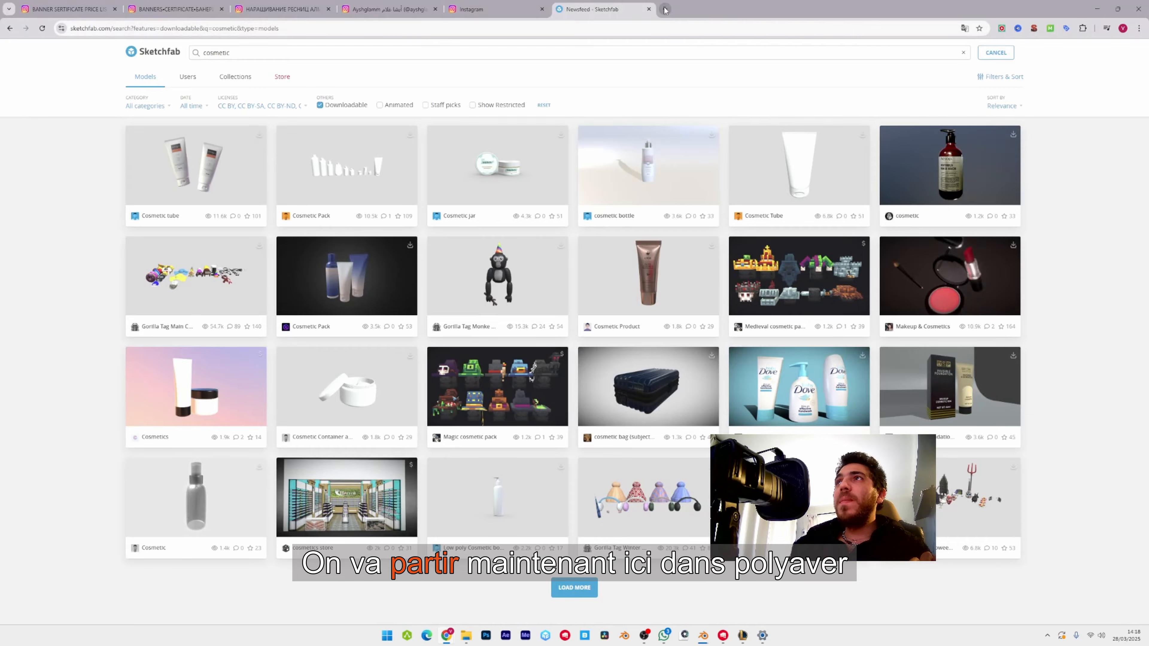
Switch to the browser, open Poly Haven in a new tab and go to its HDRI library.
key("ctrl+t")
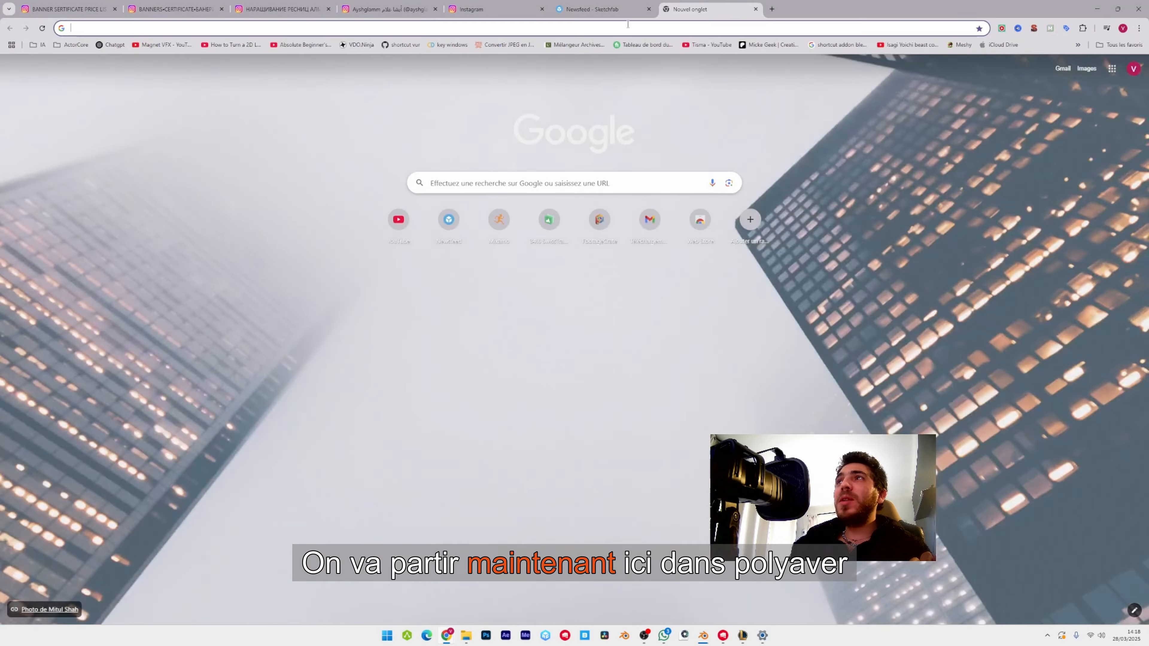
left_click(627, 24)
type("po")
key("Return")
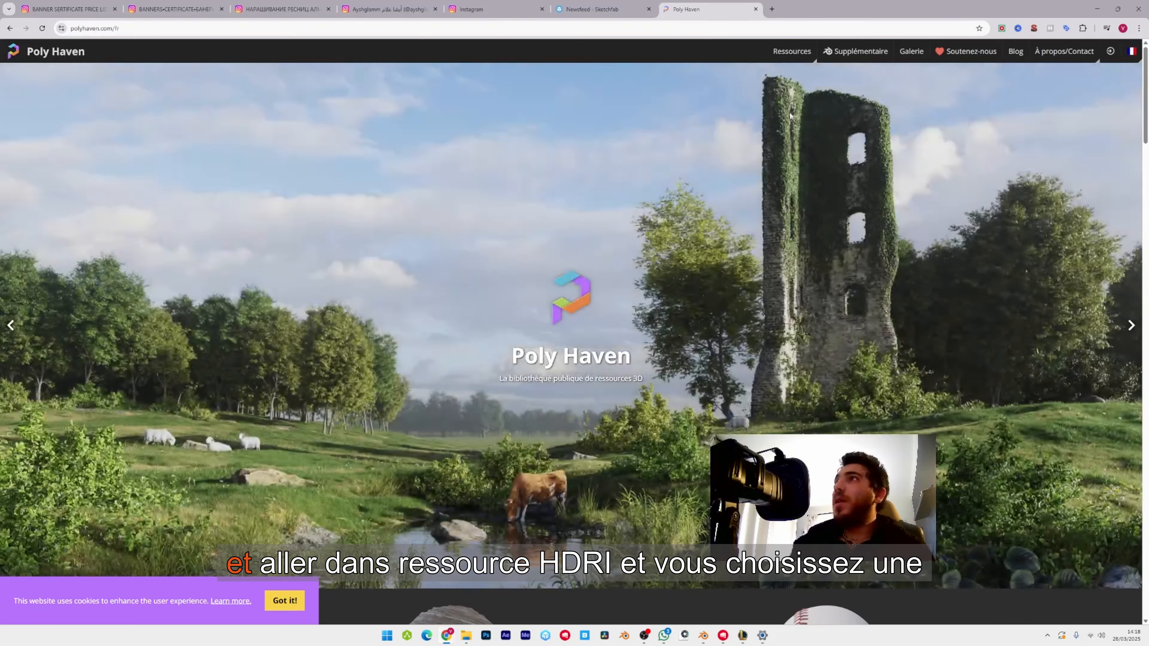
mouse_move(803, 52)
left_click(787, 72)
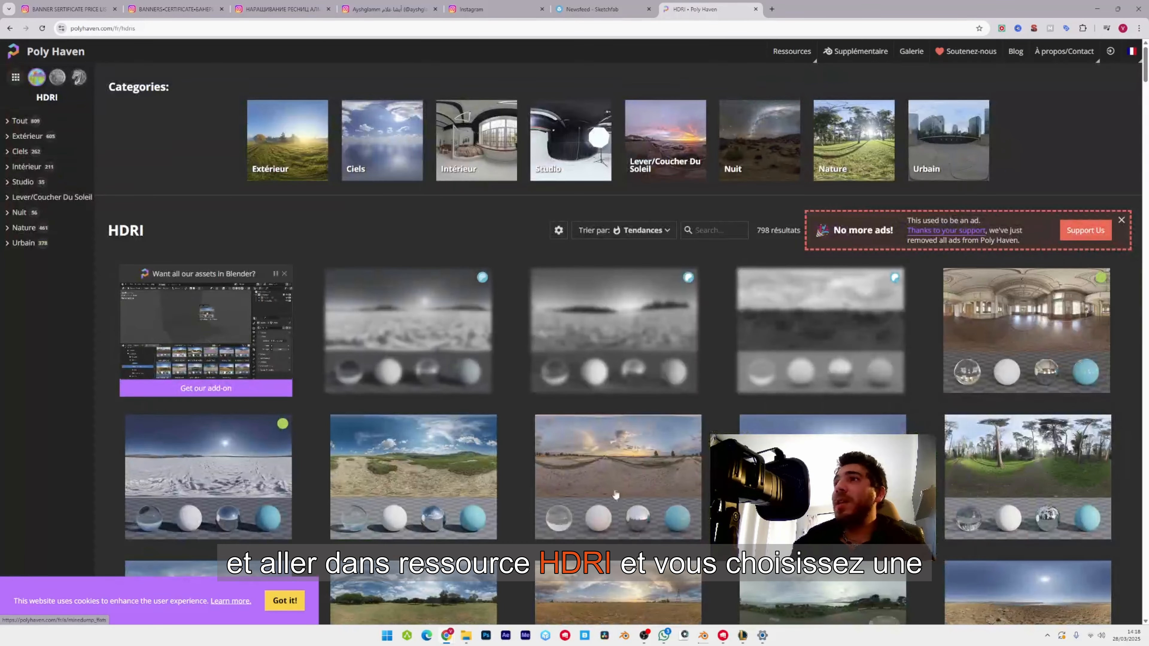
Browse the HDRI collection and open the Autumn Field (Pure Sky) entry.
scroll(690, 287, "down", 3)
scroll(588, 272, "down", 5)
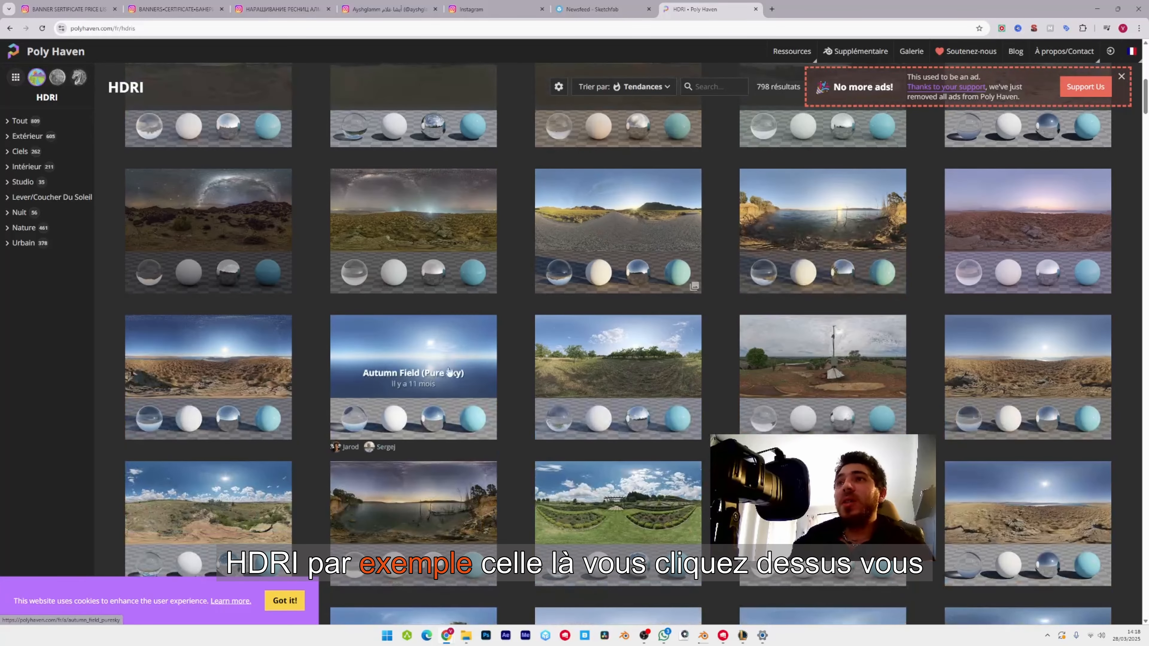
left_click(431, 370)
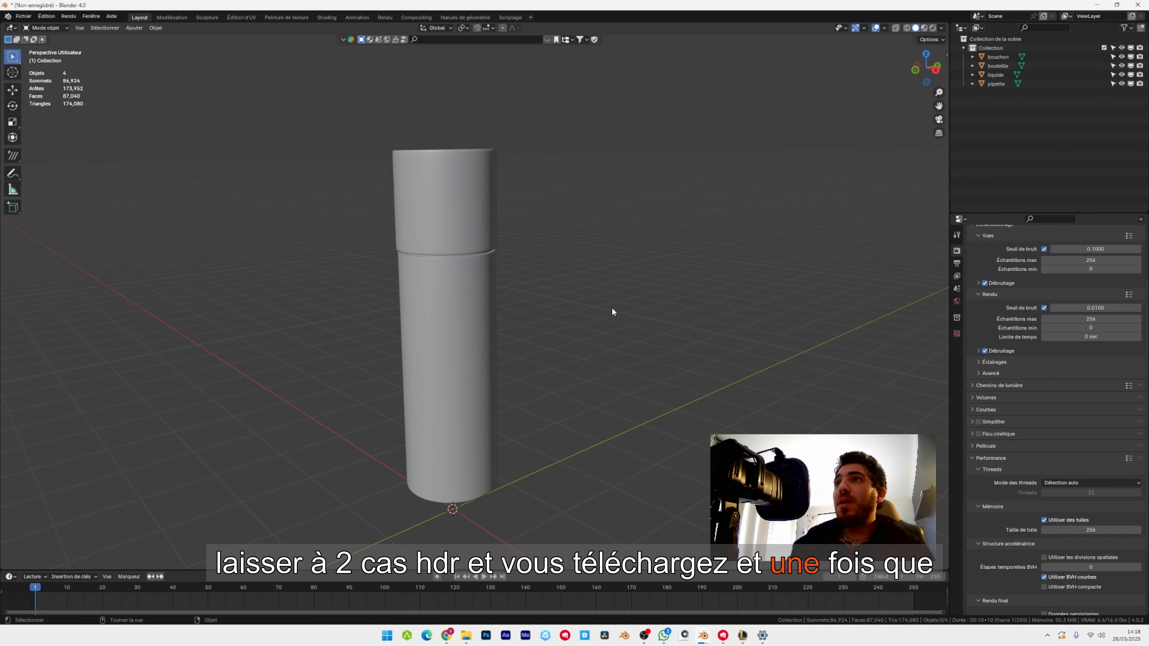
Return to Blender and assign an environment texture to the world's background colour, browsing for its image file.
left_click(957, 301)
left_click(1042, 306)
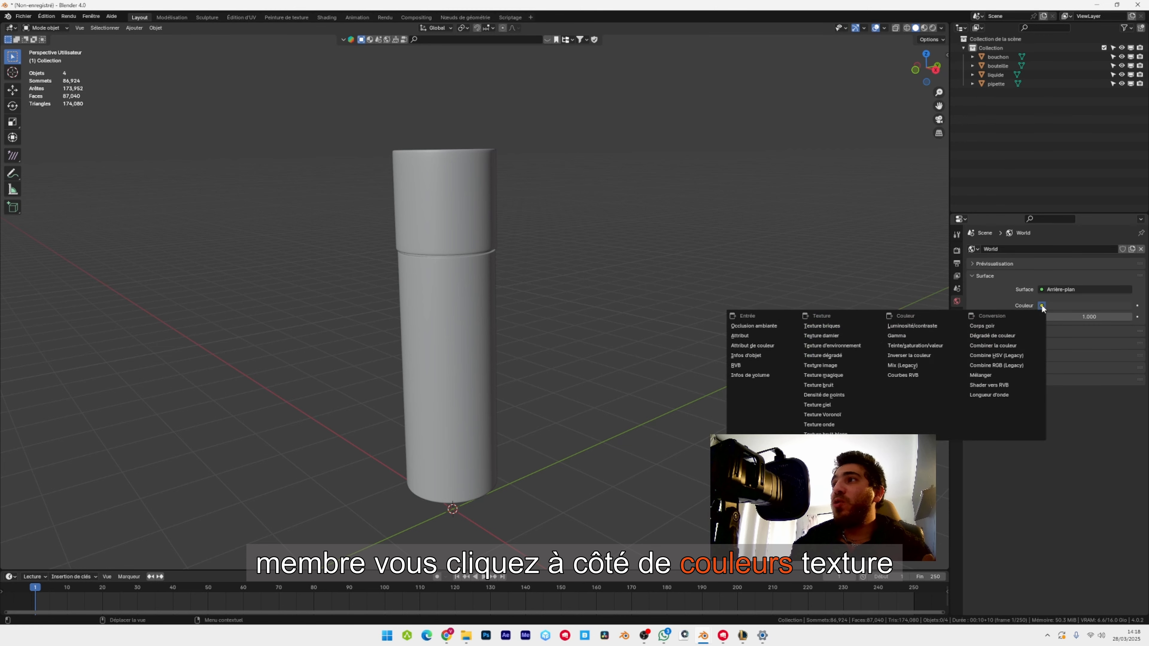
left_click(853, 346)
left_click(1103, 317)
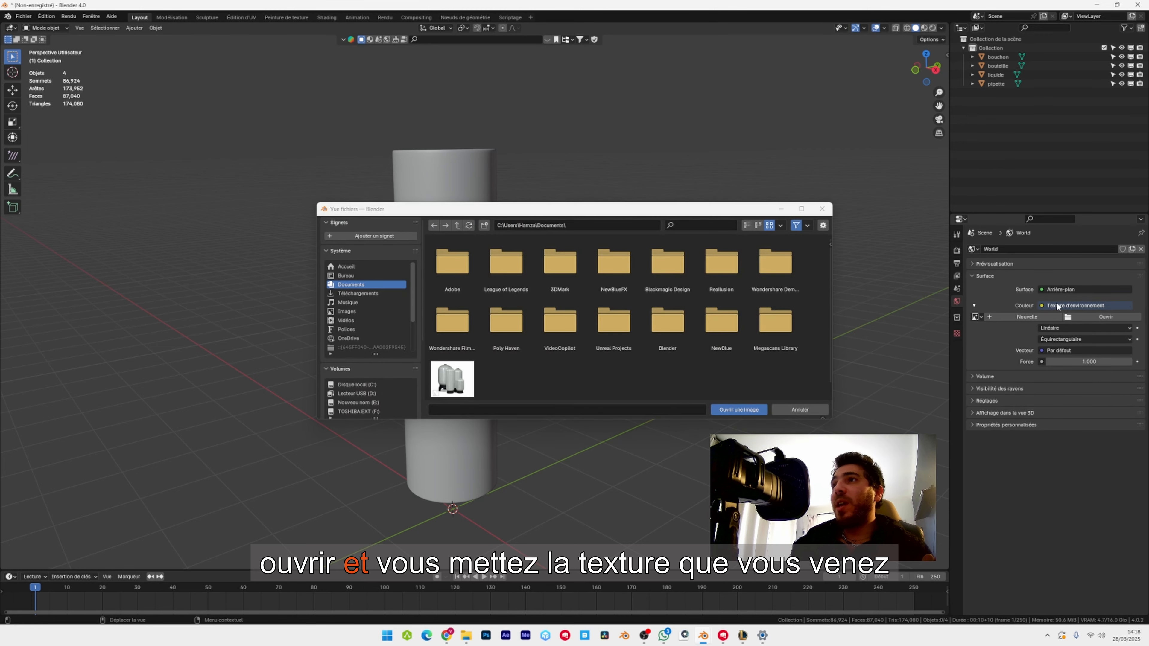
left_click(822, 209)
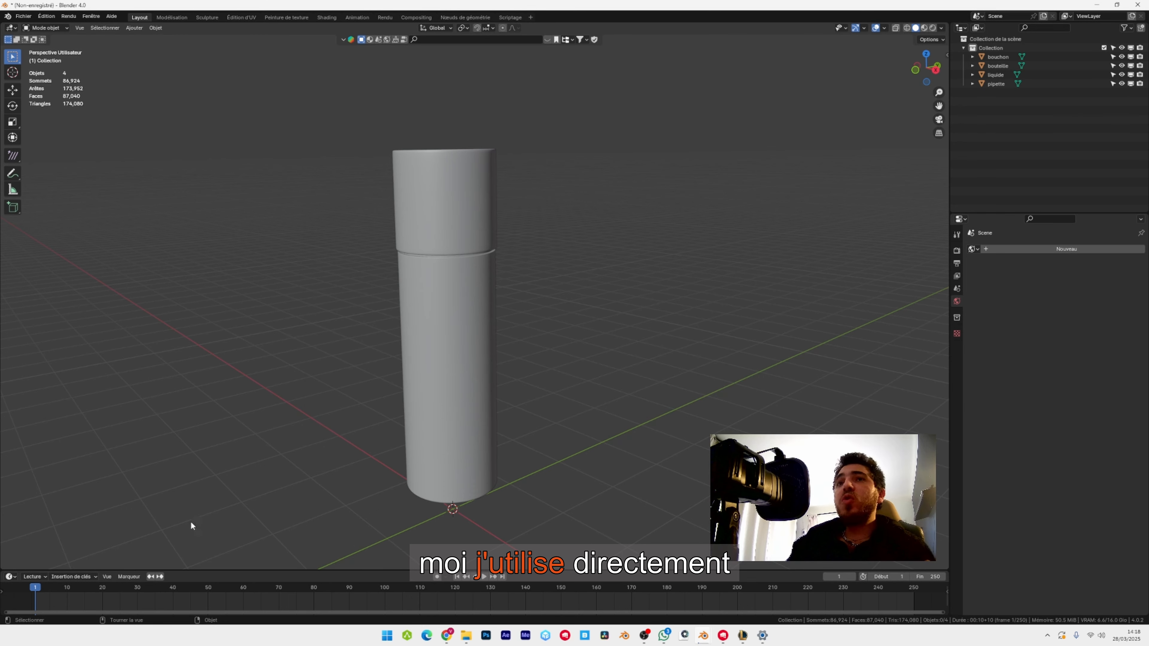
Show an enlarged asset browser in place of the timeline and apply the aristea_wreck_puresky HDRI to the scene at 4K.
left_click(9, 577)
left_click(328, 512)
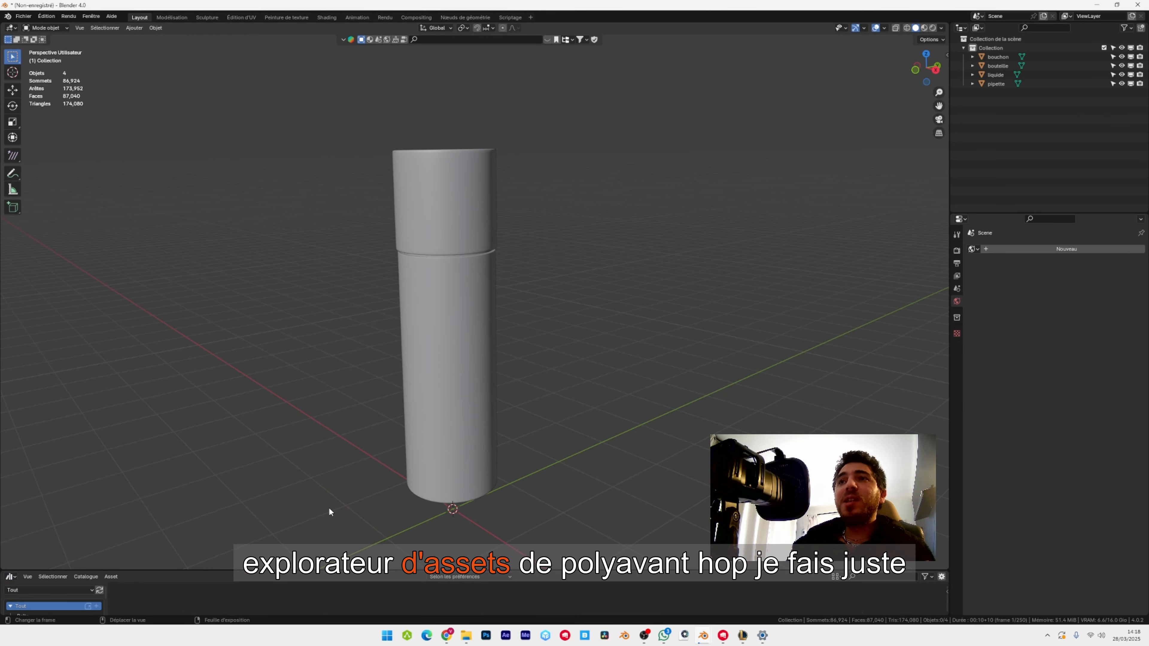
left_click_drag(273, 571, 274, 421)
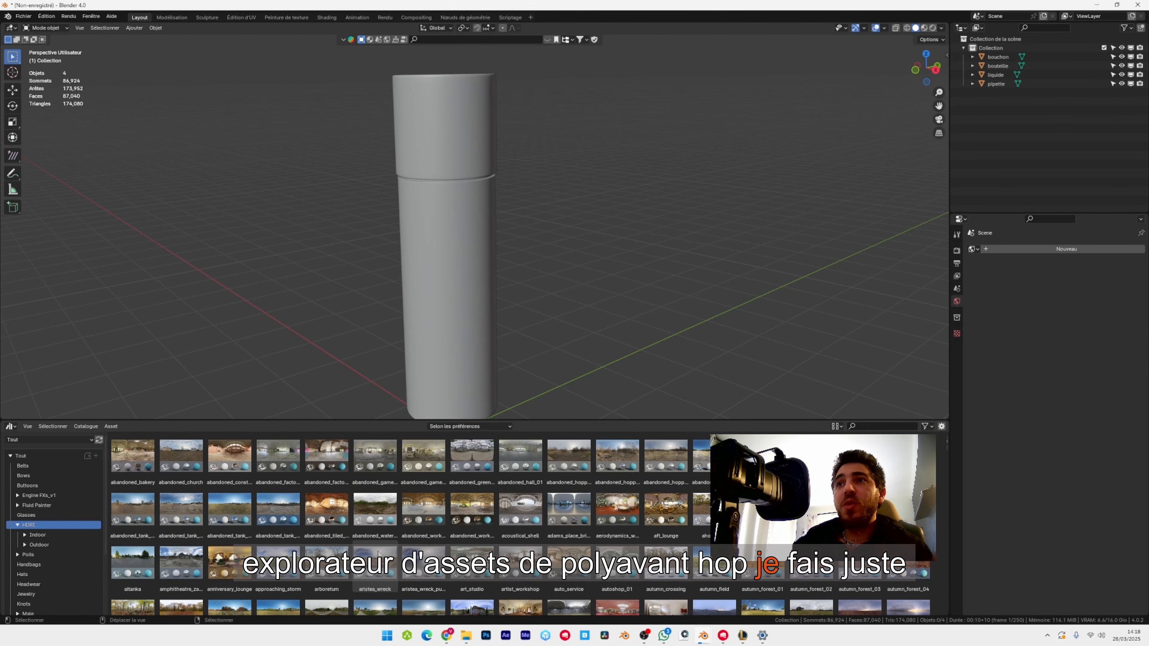
left_click_drag(423, 561, 310, 303)
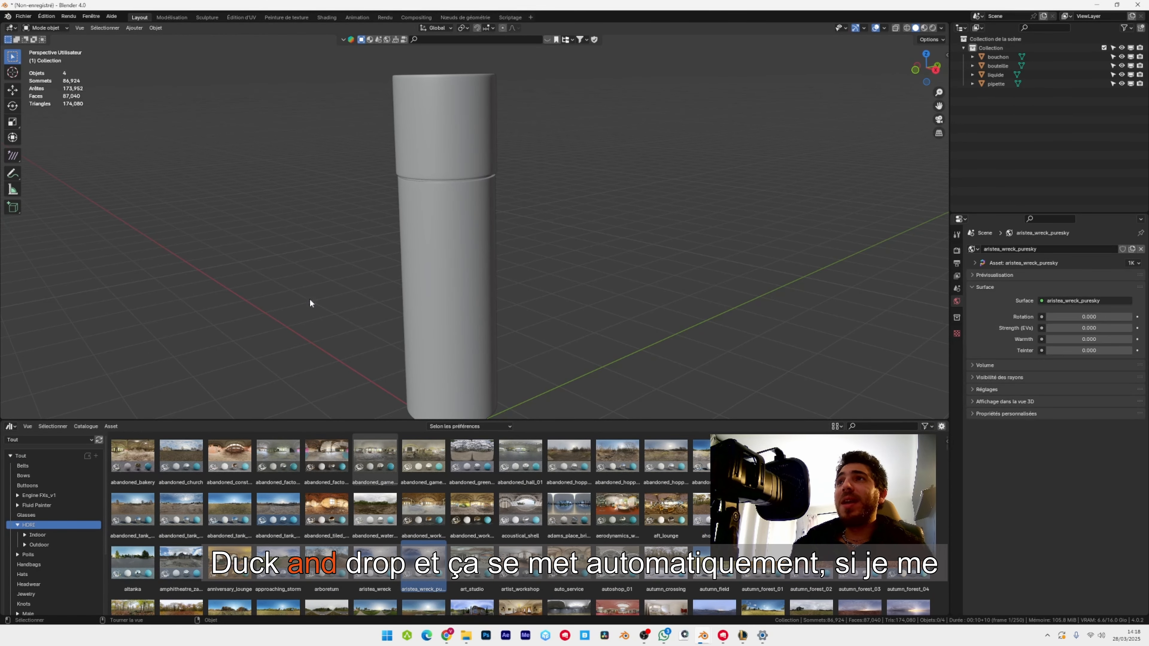
left_click(1133, 263)
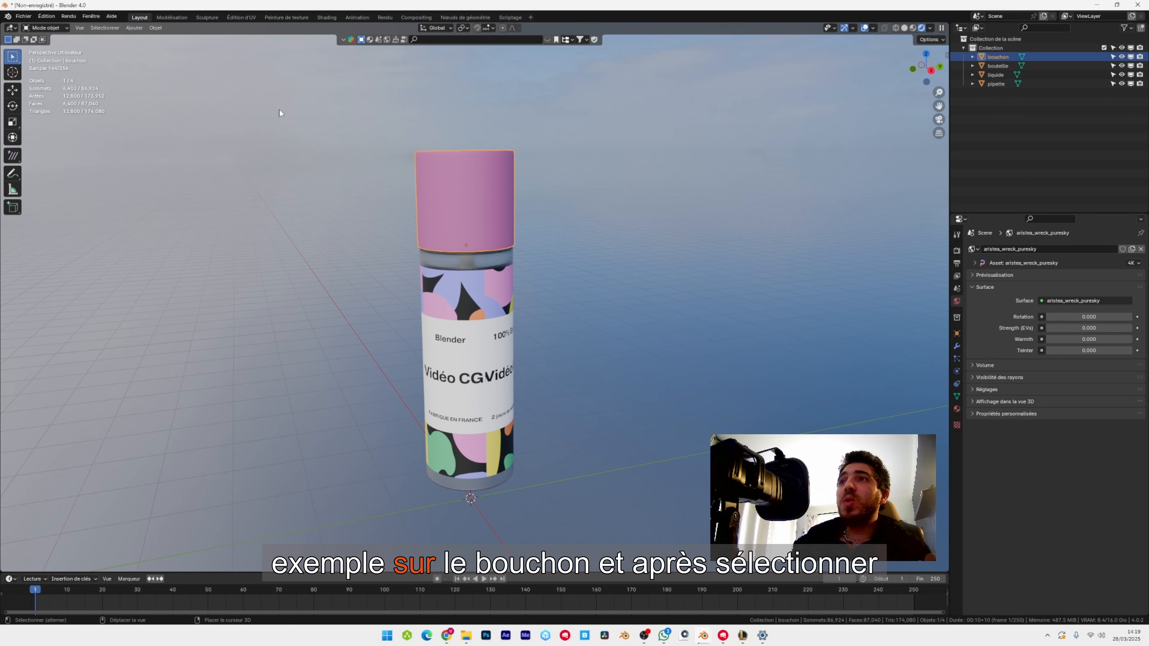
Join all the bottle parts into the cap object (bouchon) and set the object's origin to its geometry.
key("a")
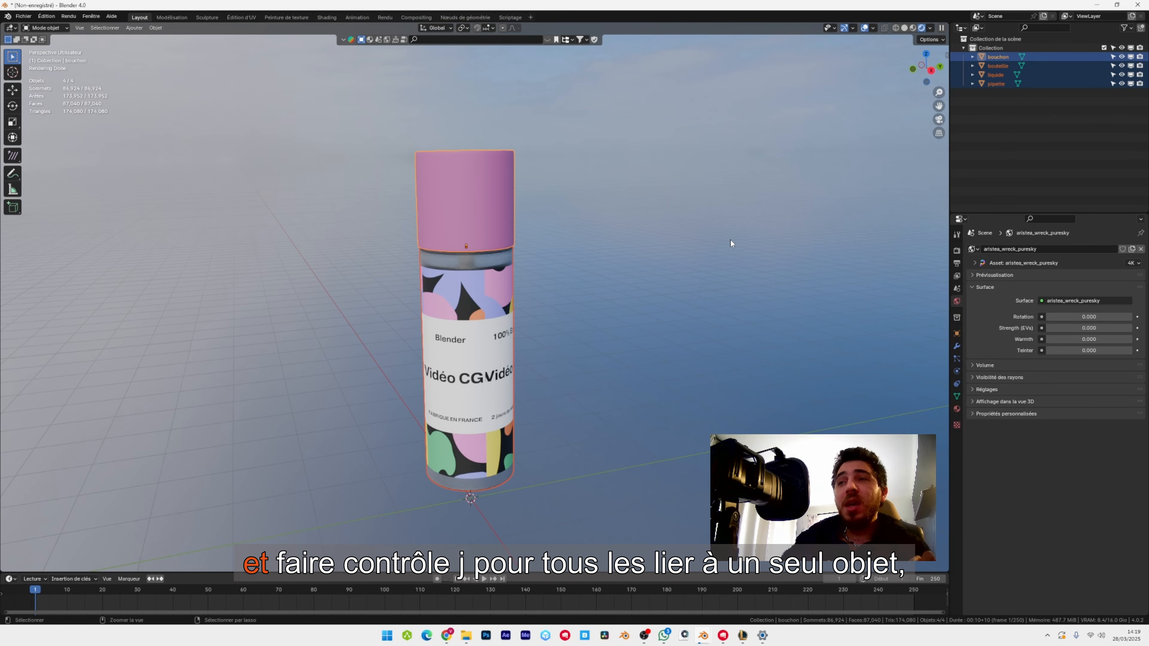
key("ctrl+j")
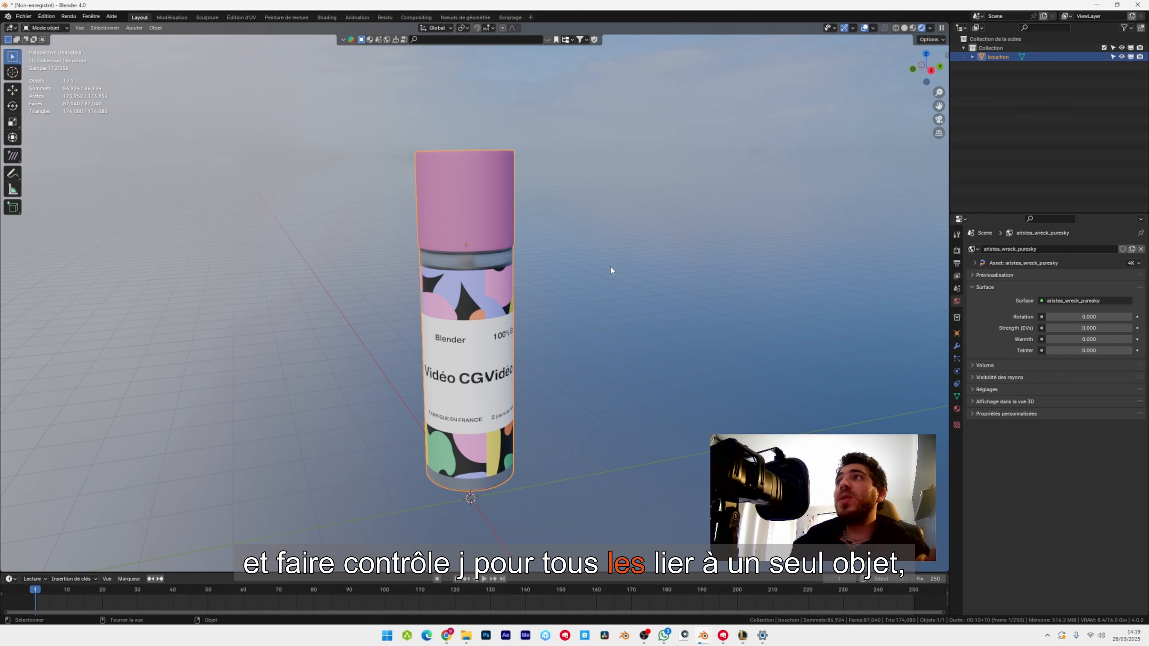
left_click(155, 28)
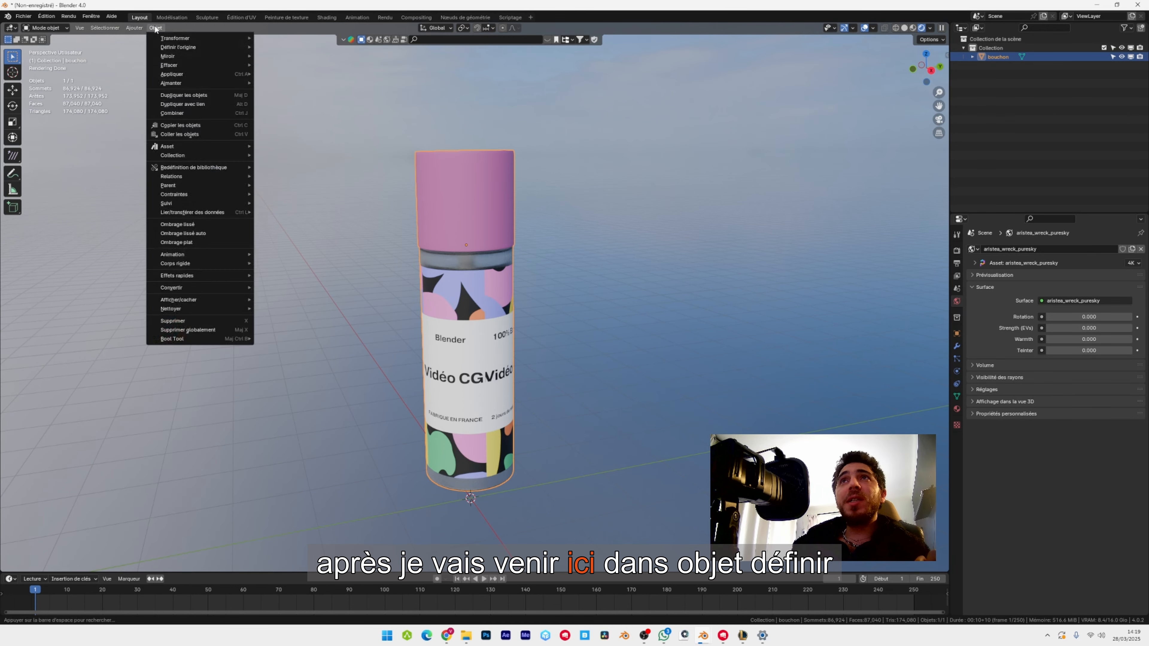
mouse_move(185, 48)
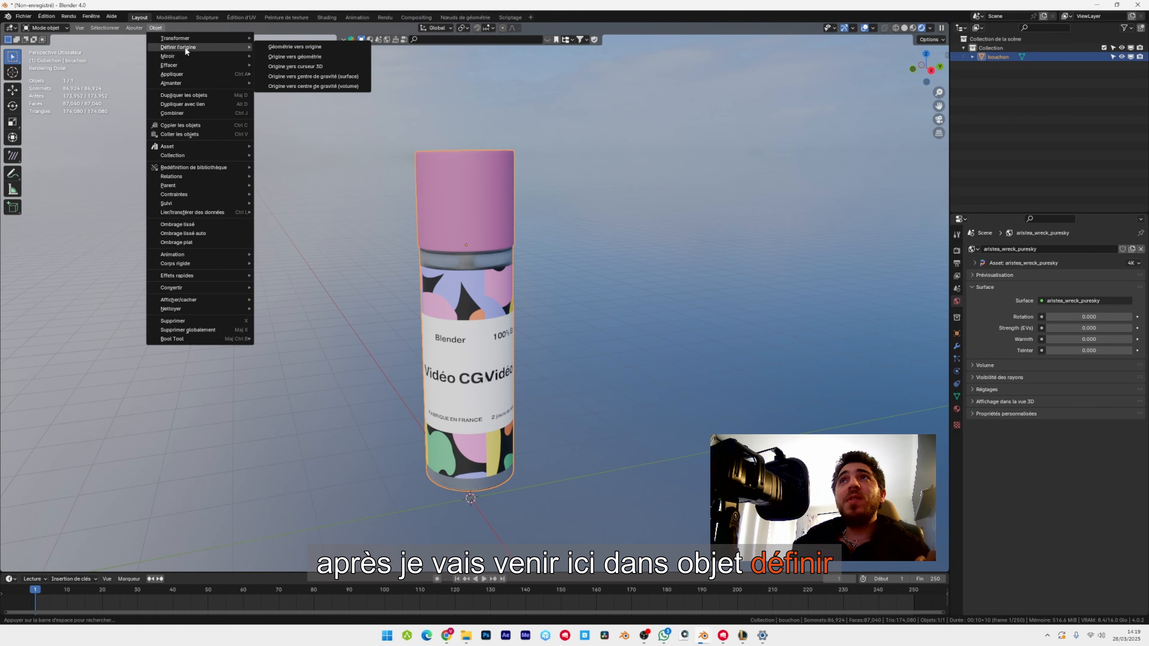
left_click(306, 58)
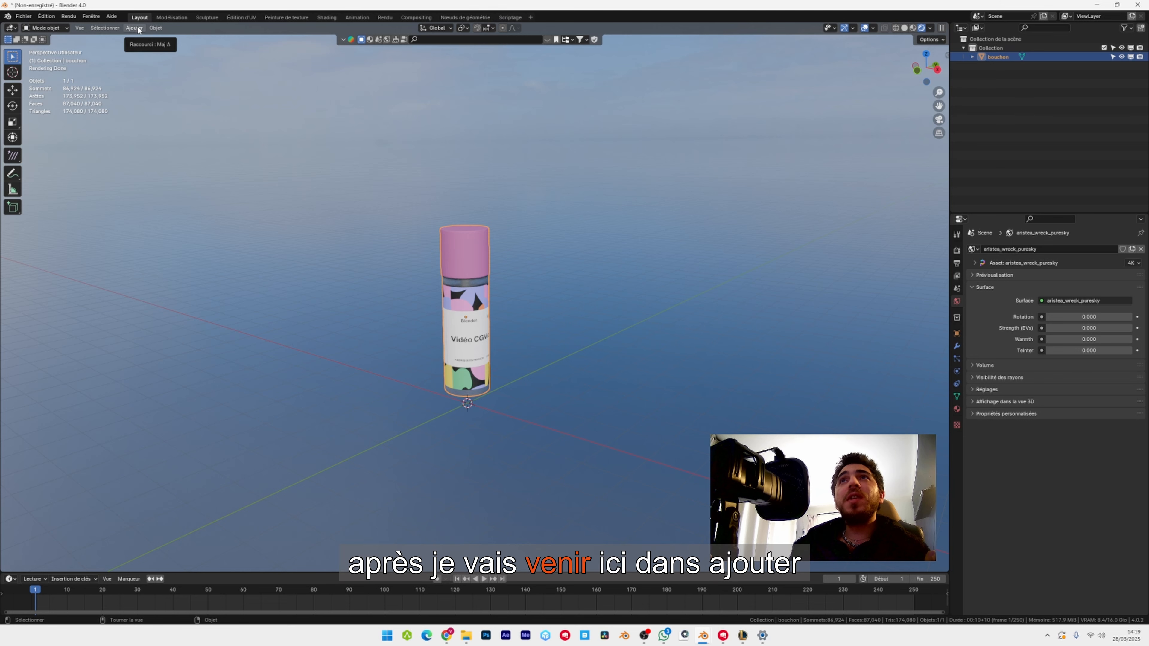
Add a camera and move it away from the bottle along the X axis and upward.
left_click(137, 29)
left_click(164, 172)
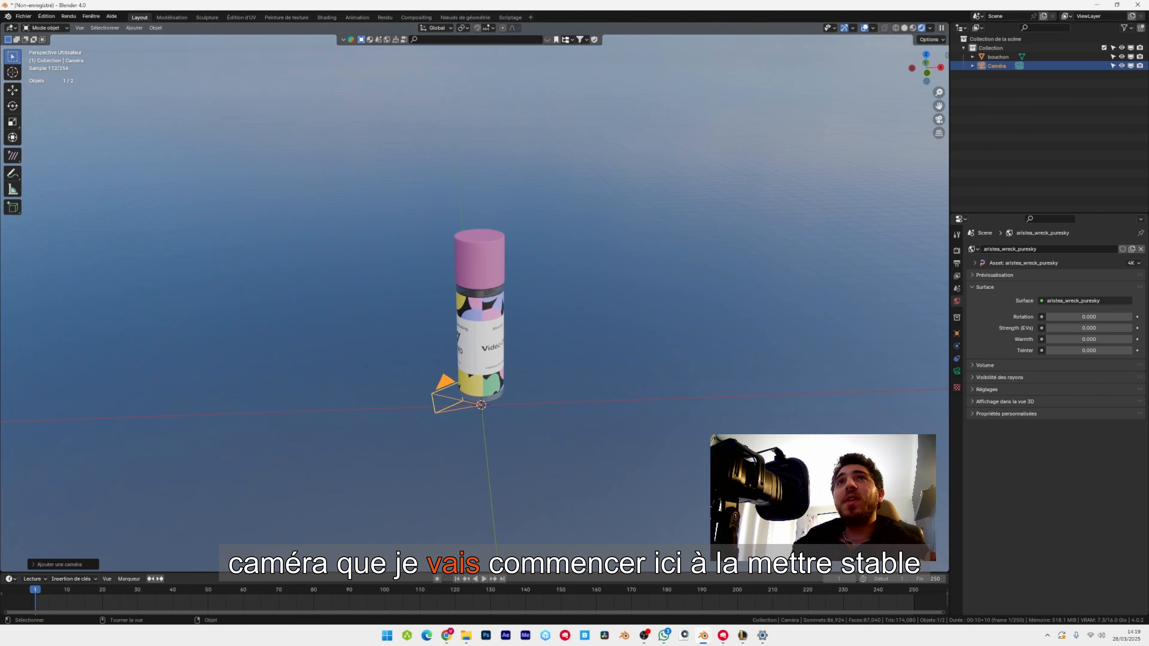
left_click(12, 90)
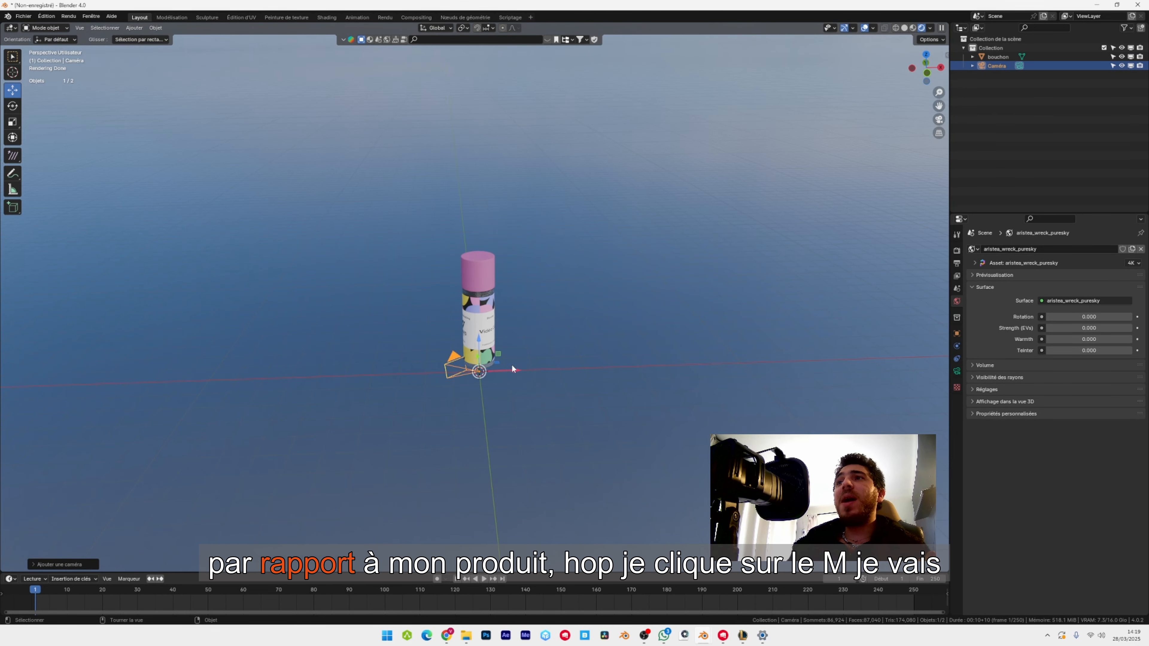
left_click_drag(517, 371, 576, 368)
left_click_drag(576, 368, 811, 361)
left_click_drag(773, 332, 779, 273)
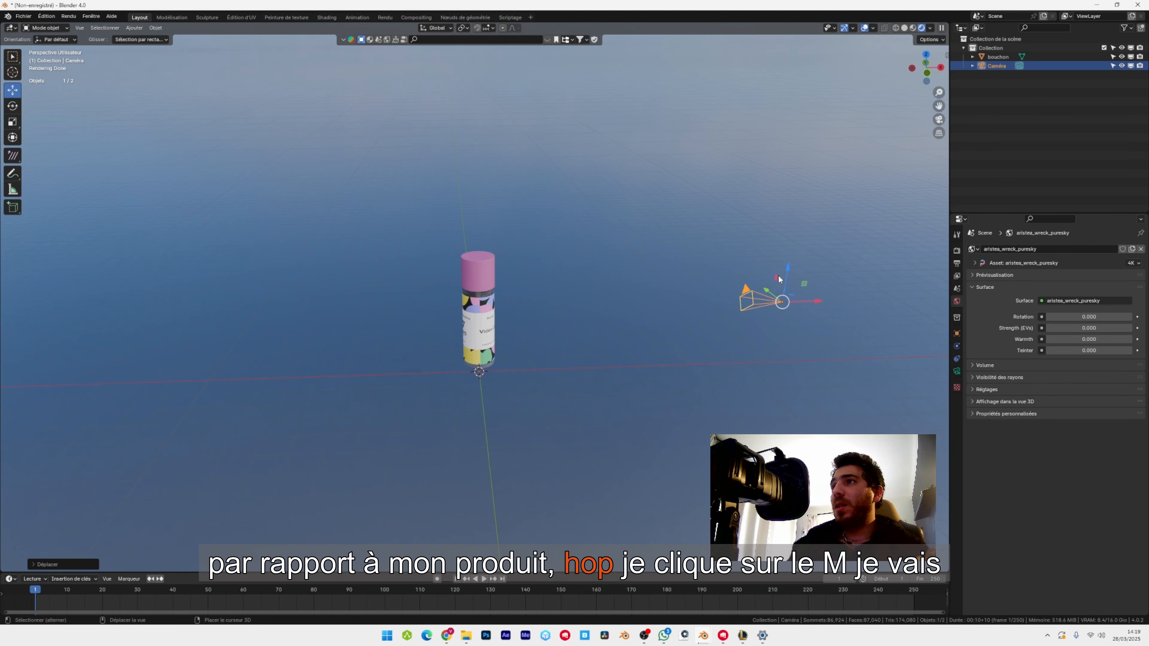
middle_click_drag(768, 281, 601, 262, "shift")
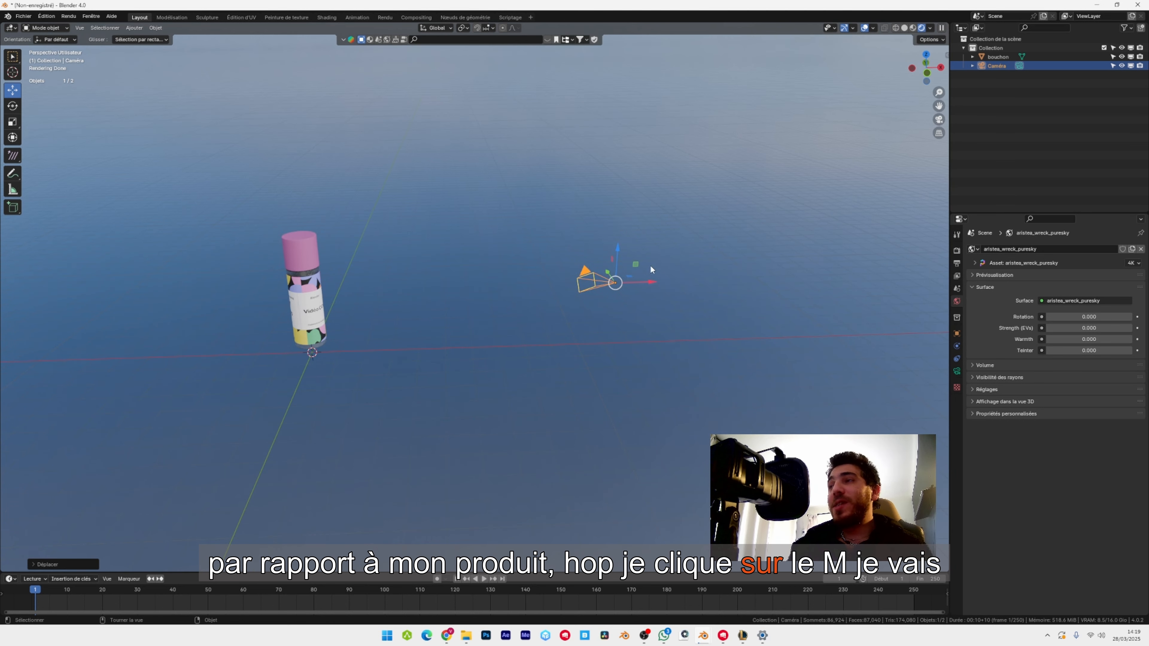
Lock the view to the 3D cursor and lock the camera to the view.
key("n")
left_click(943, 105)
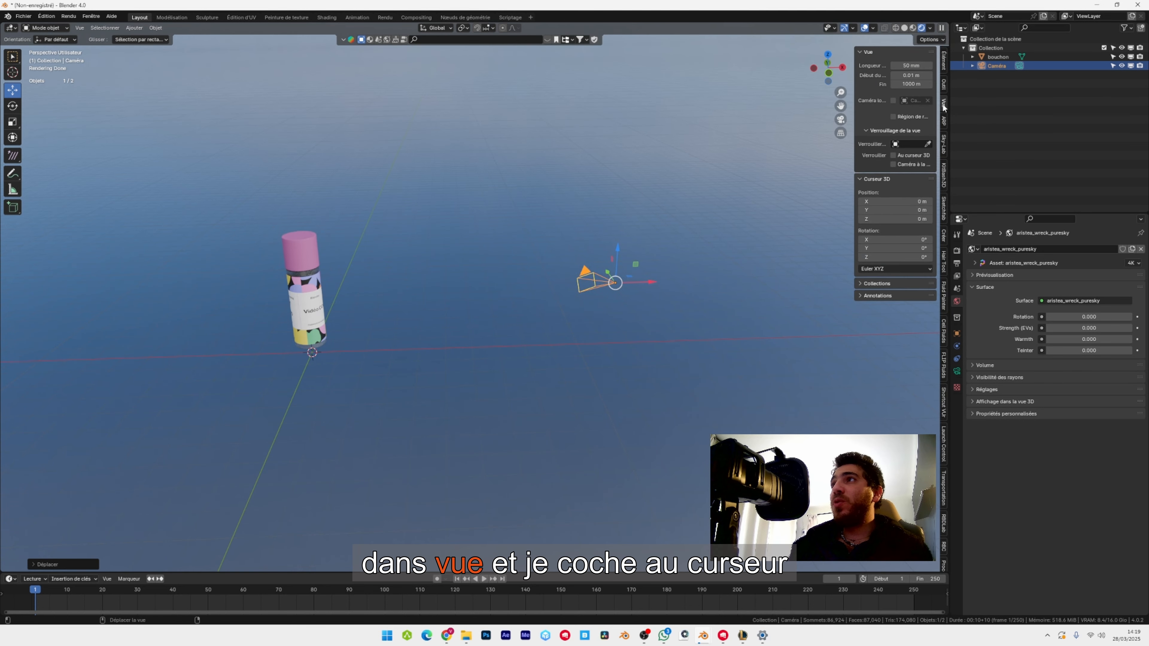
left_click(918, 156)
left_click(912, 164)
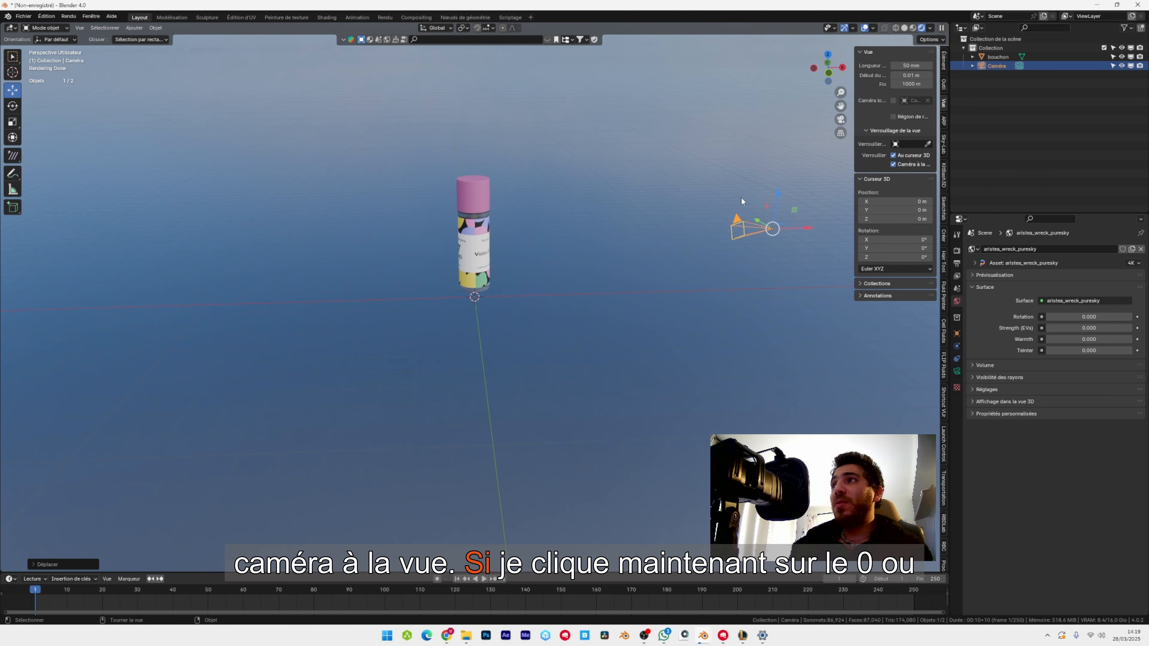
Look through the camera and reposition it so the upright bottle is framed in the centre.
key("KP_0")
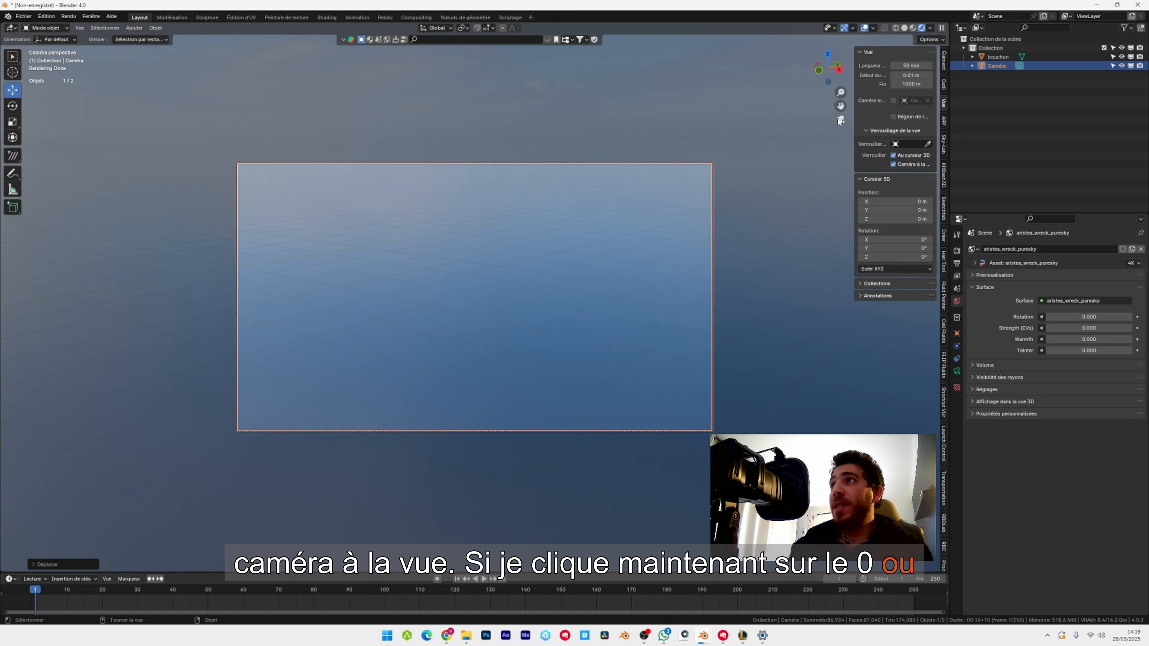
left_click(840, 120)
left_click(840, 121)
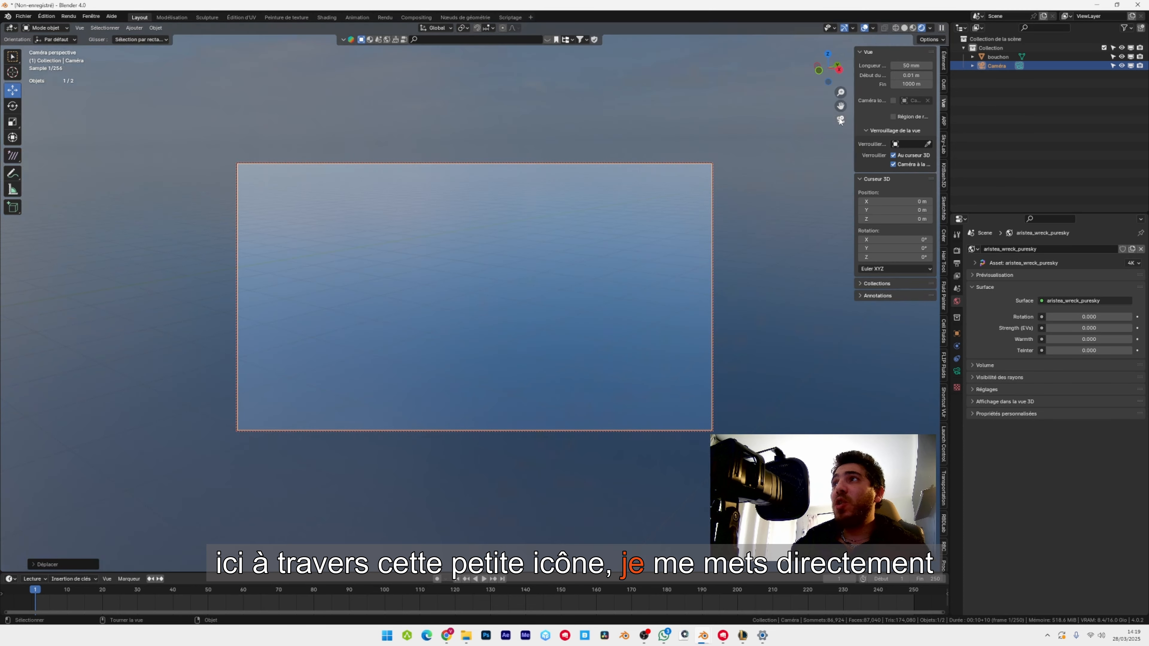
scroll(451, 259, "down", 1)
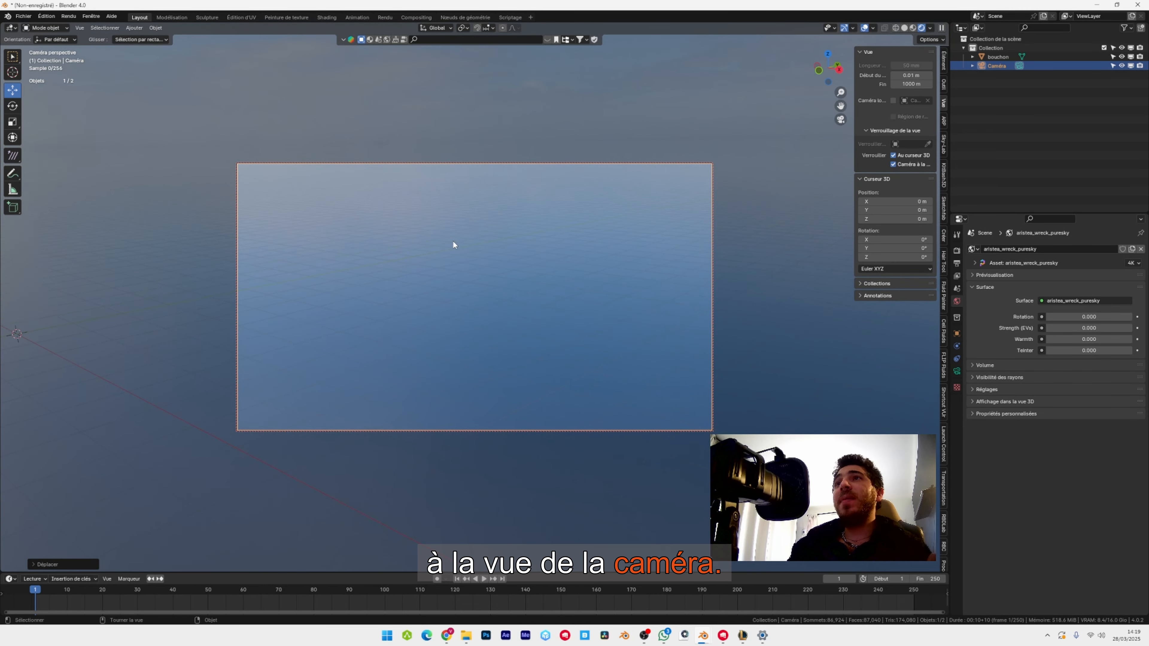
middle_click_drag(454, 245, 646, 334)
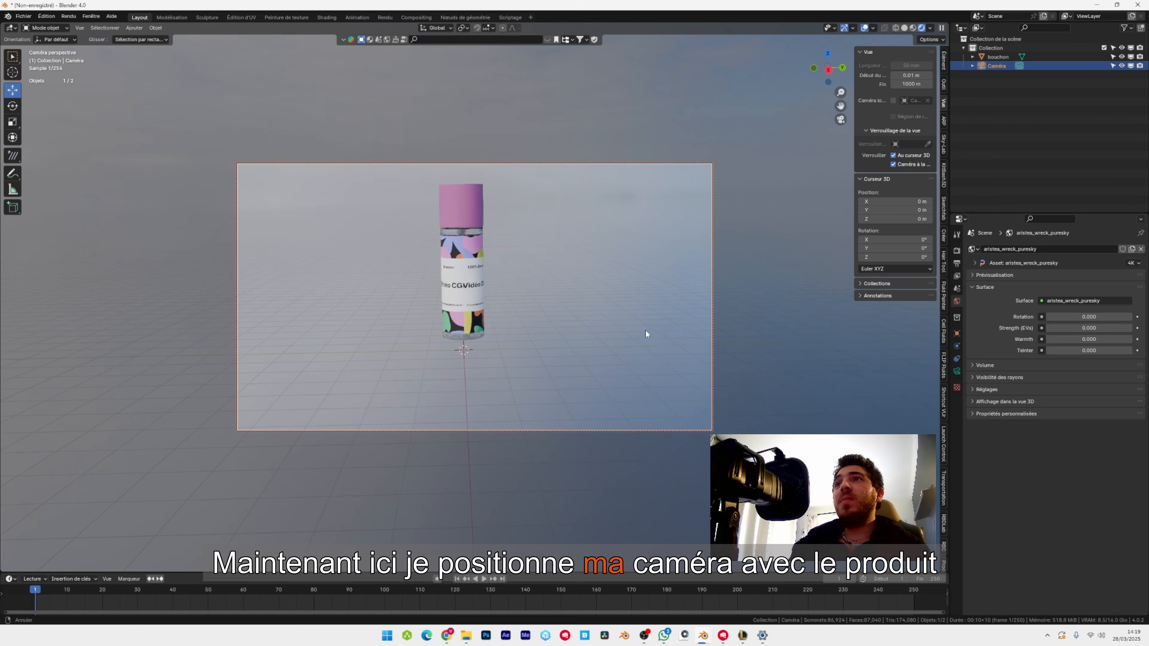
middle_click_drag(515, 300, 513, 295)
left_click_drag(502, 309, 542, 308)
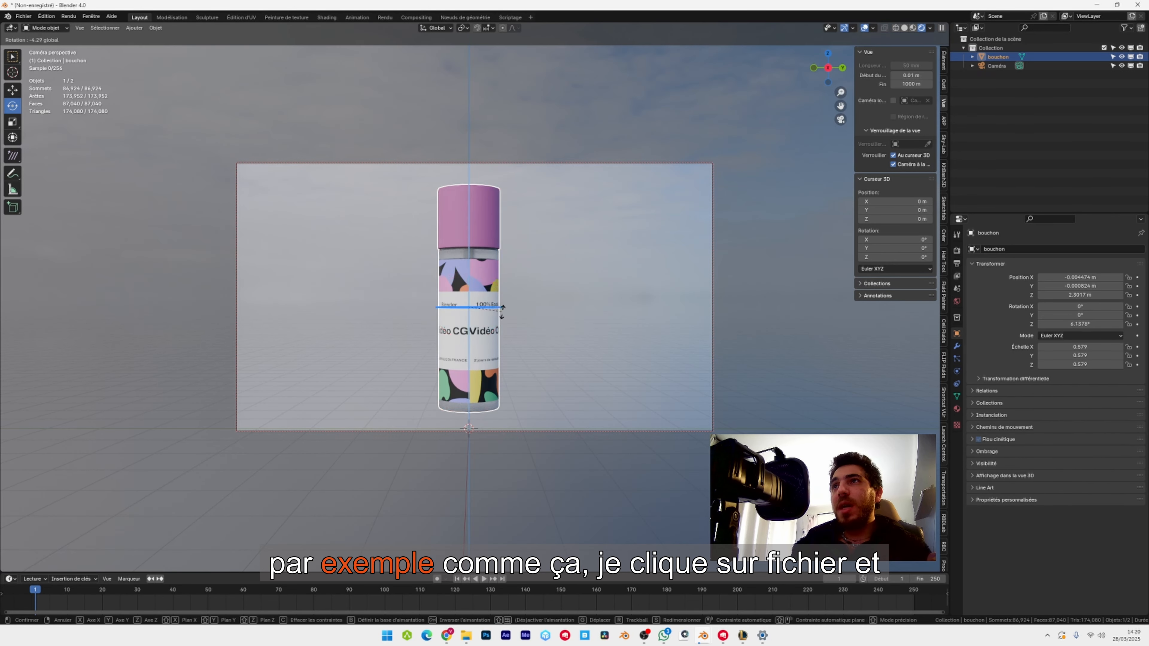
Save the project as sans_nom.blend in the E:\modélisation produits\Animation3 folder.
left_click(24, 16)
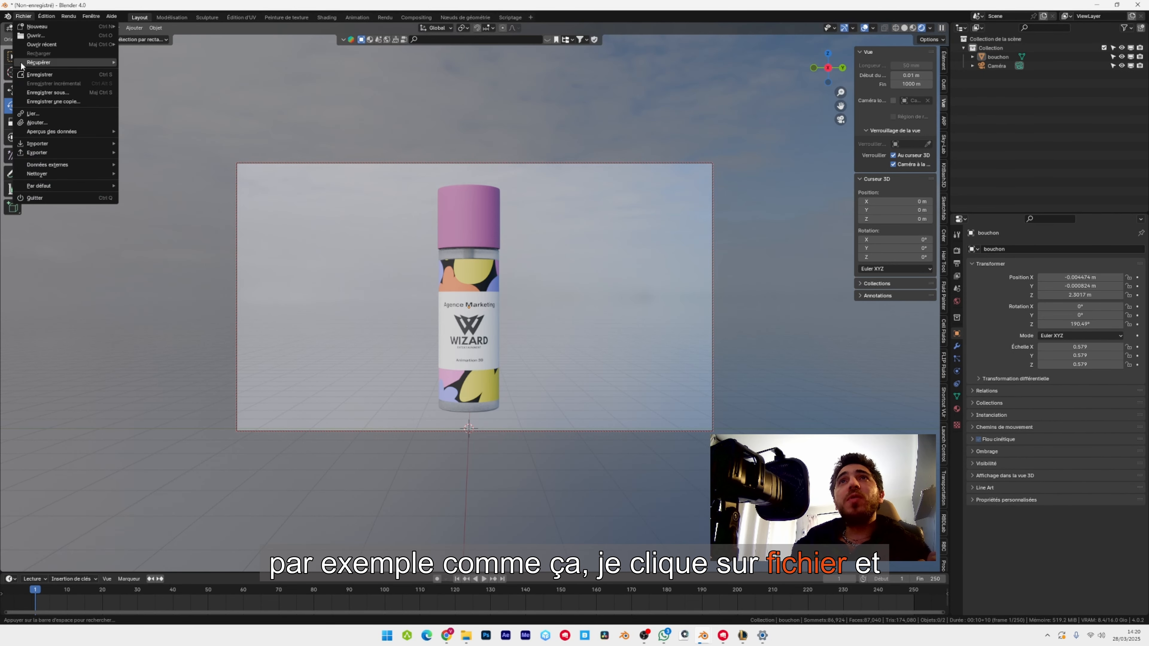
left_click(49, 74)
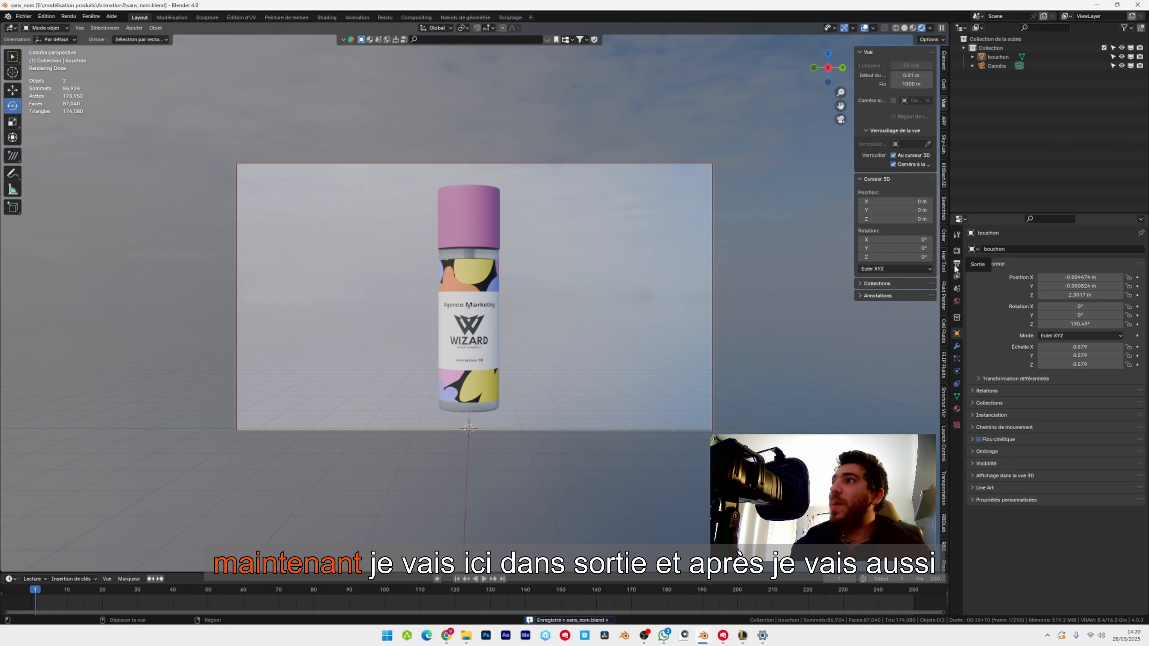
Create a "pnj sequences" folder inside E:\modélisation produits\Animation3 and set it as the render output path.
left_click(957, 267)
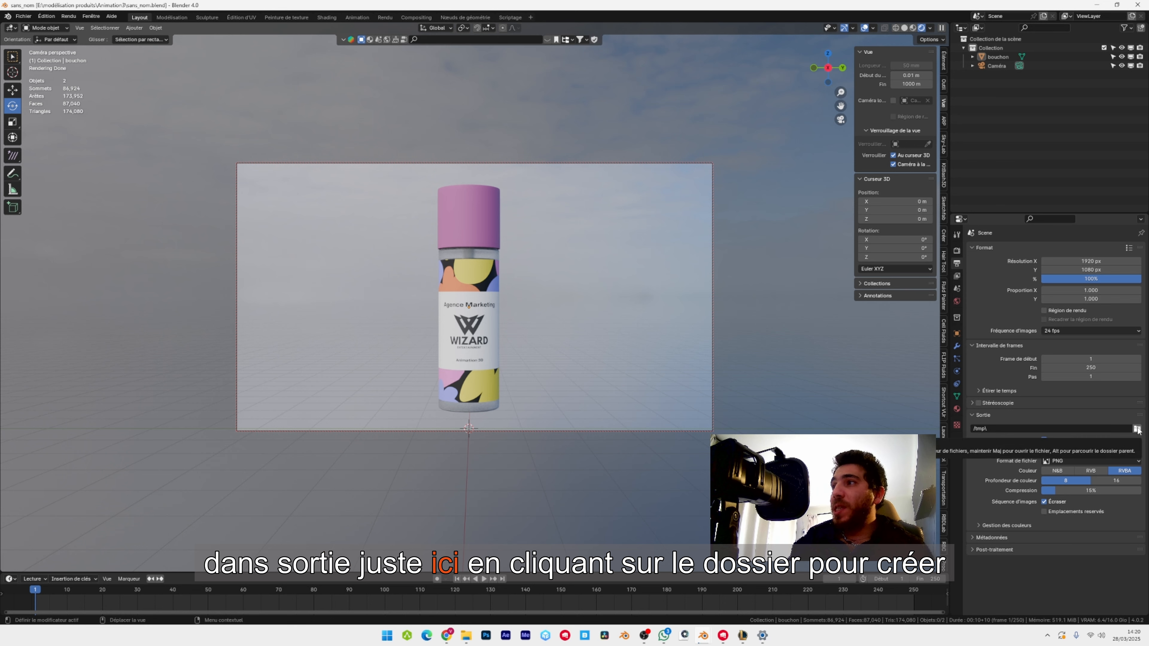
left_click(1137, 429)
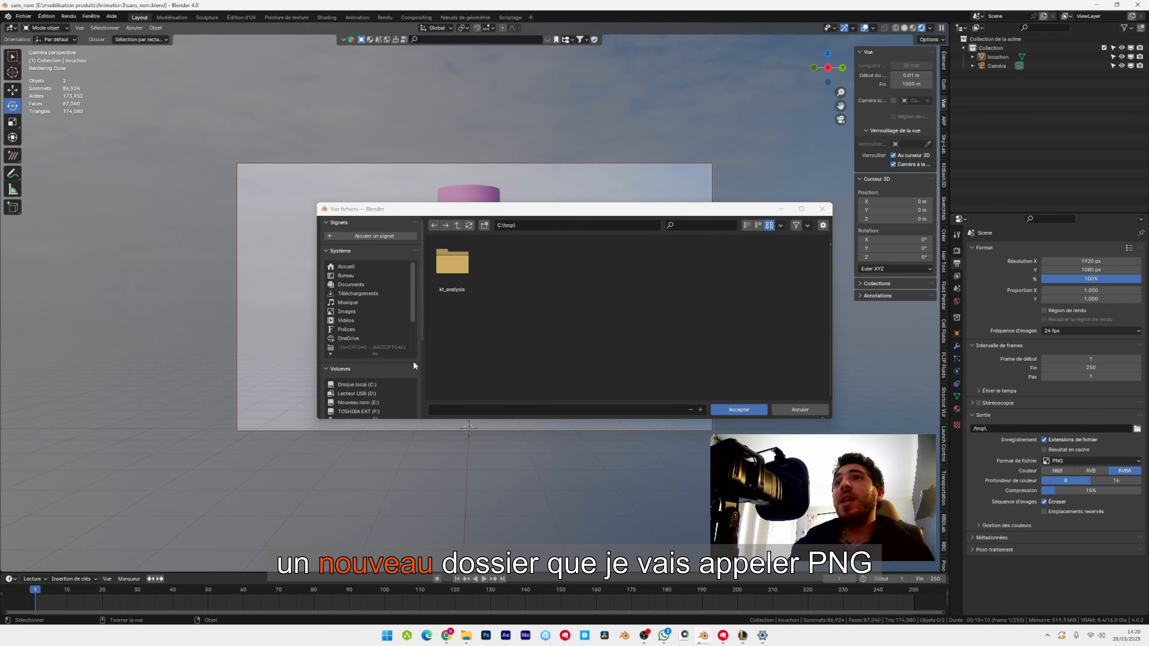
left_click(366, 403)
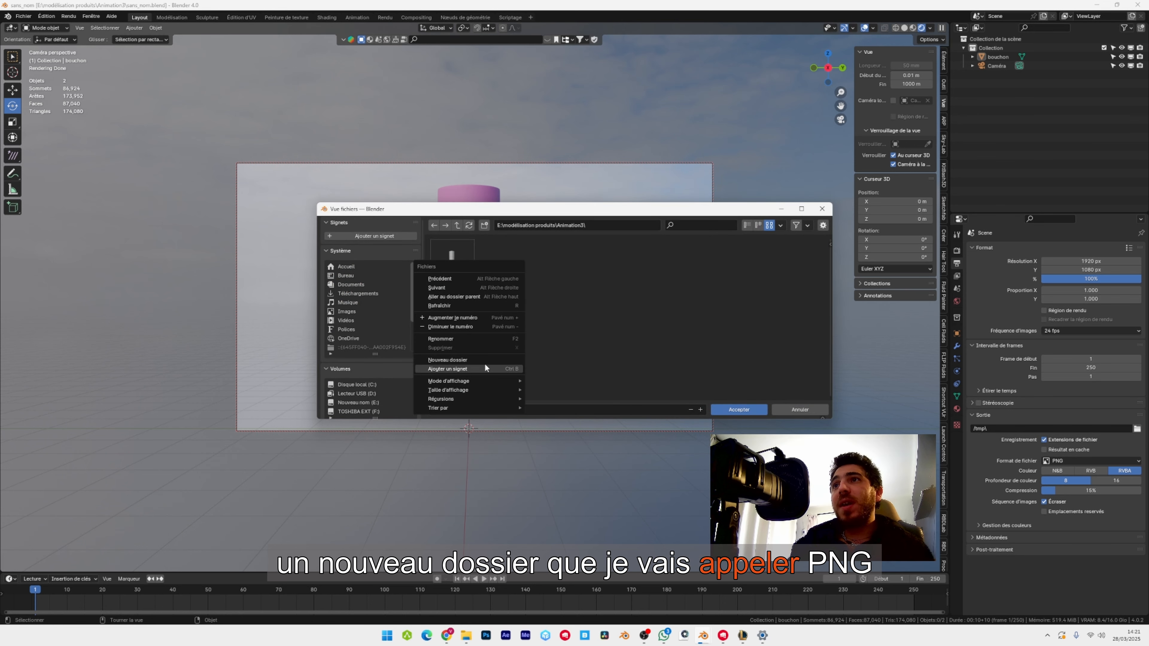
left_click(485, 359)
type("pnj ser")
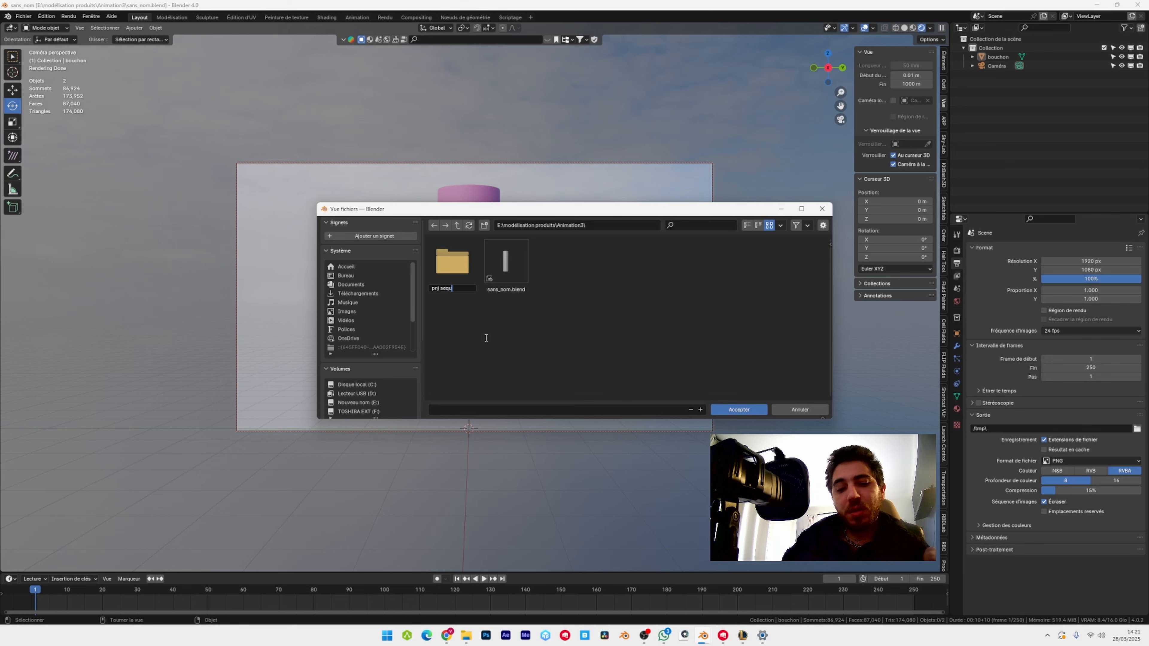
type("uences")
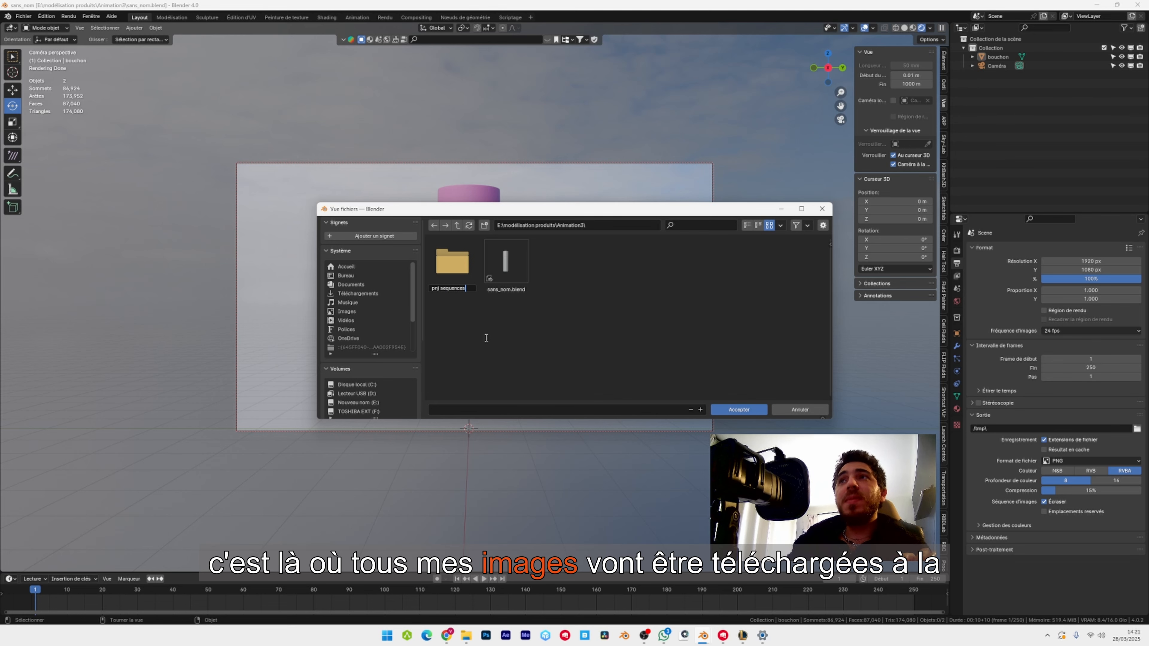
key("Return")
key("Return")
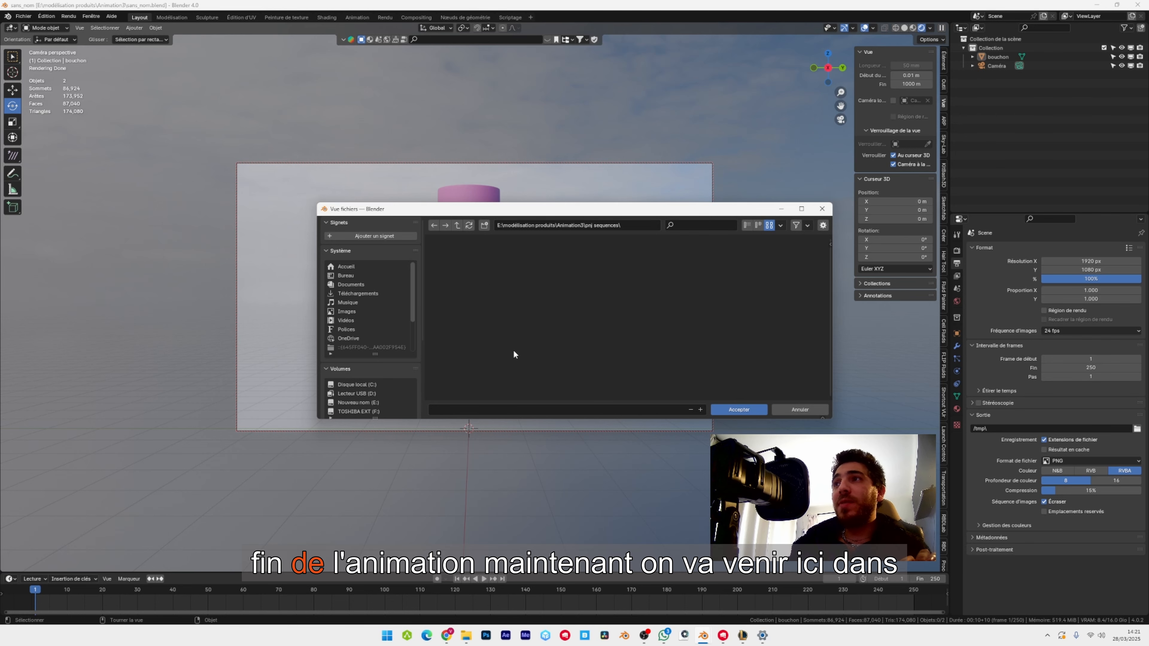
left_click(739, 409)
Add a plane mesh and set its Y rotation to 90°.
left_click(134, 27)
mouse_move(151, 41)
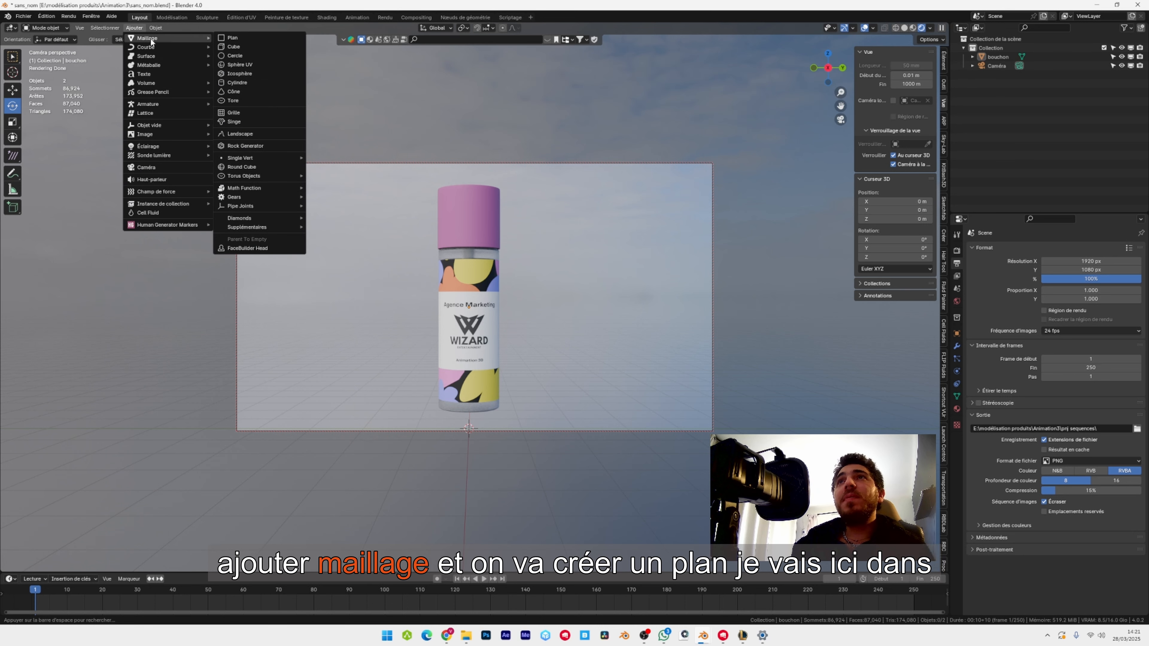
left_click(232, 38)
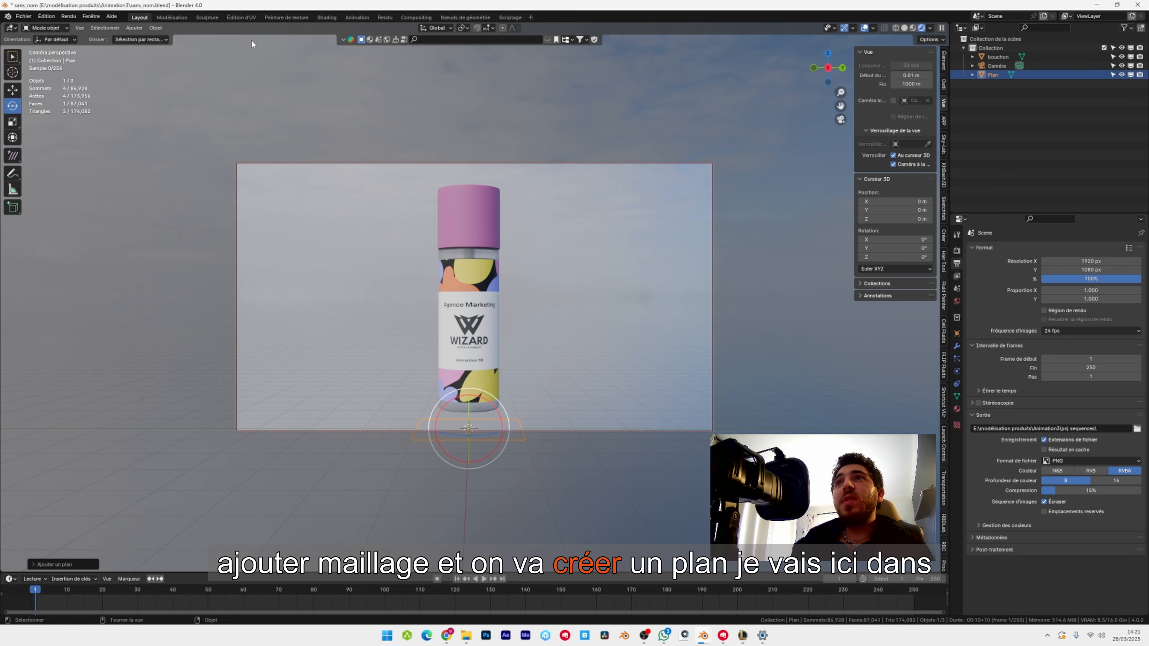
left_click(956, 334)
left_click_drag(1077, 306, 1087, 314)
key("ctrl+z")
left_click(1087, 313)
type("90")
key("Return")
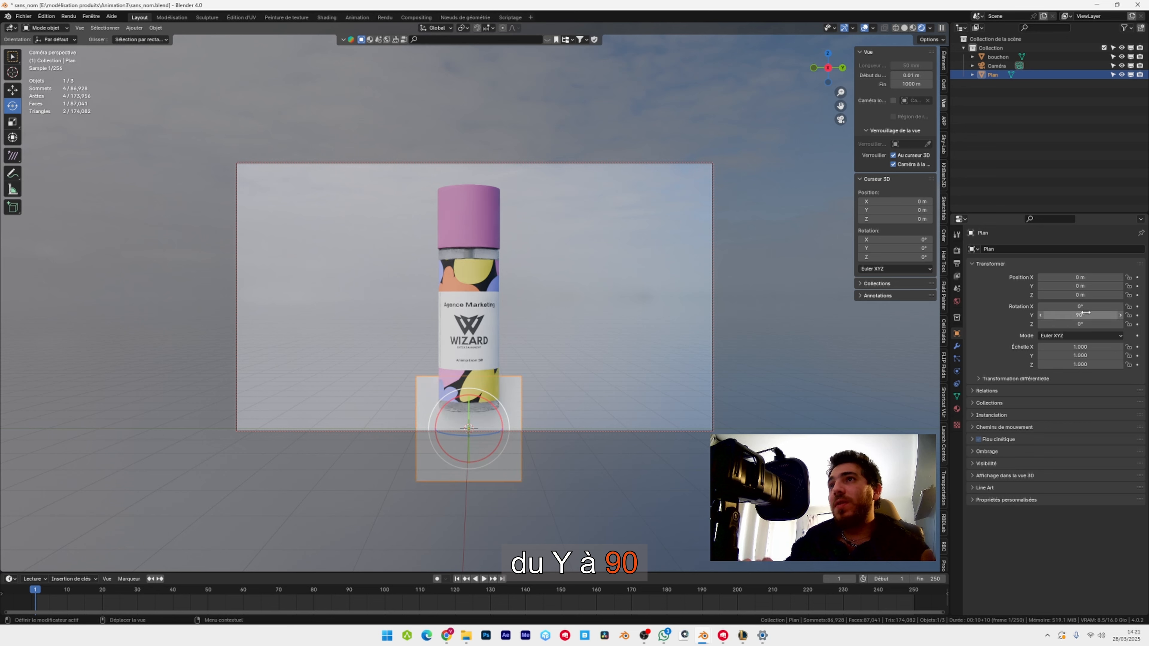
Scale the plane down to about 0.43 and place it in front of the bottle's middle at about X 0.66 m, Z 2.51 m.
key("g")
key("z")
left_click_drag(474, 273, 474, 264)
key("s")
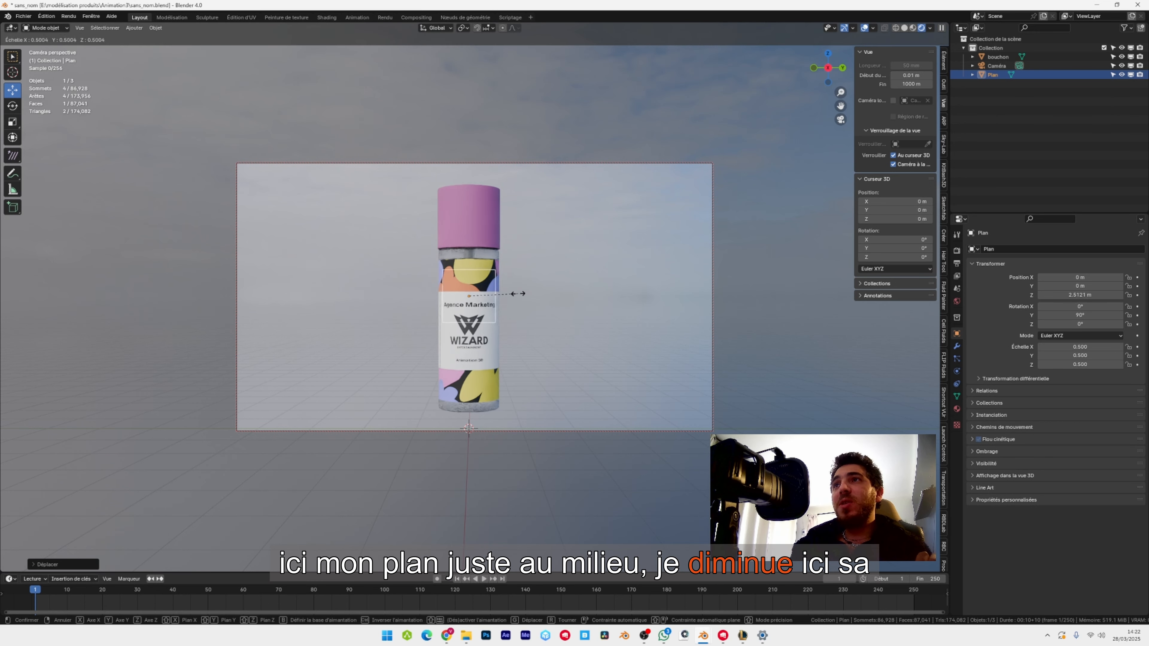
left_click(512, 292)
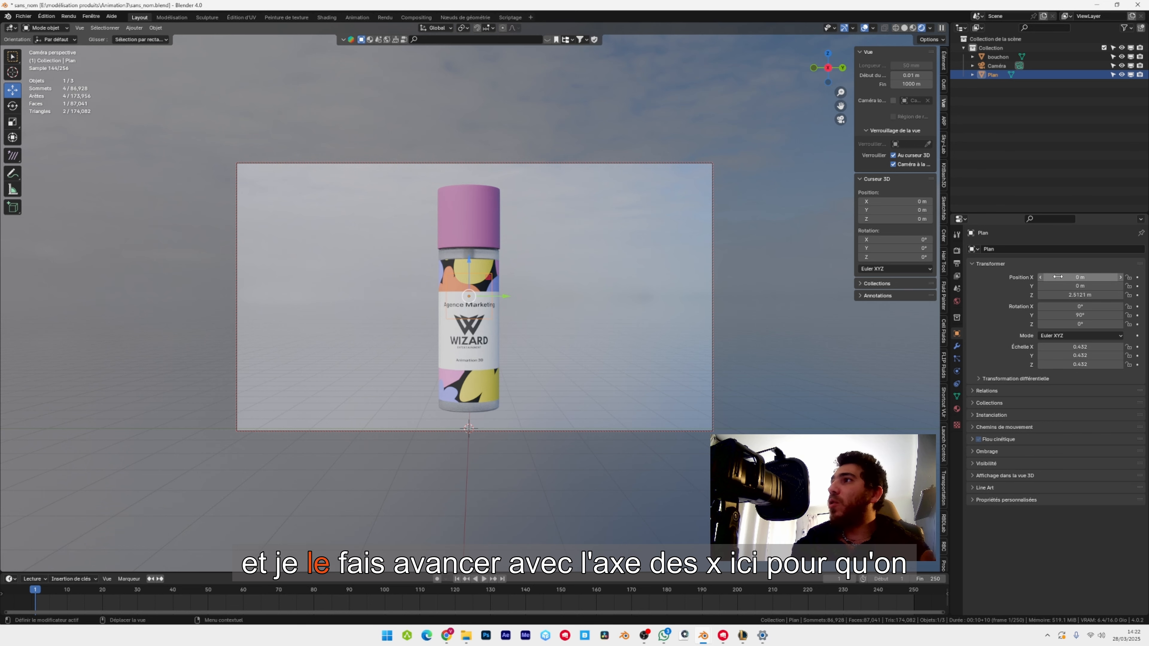
mouse_move(1080, 277)
left_mouse_down()
mouse_move(1104, 277)
mouse_move(1091, 277)
left_mouse_up()
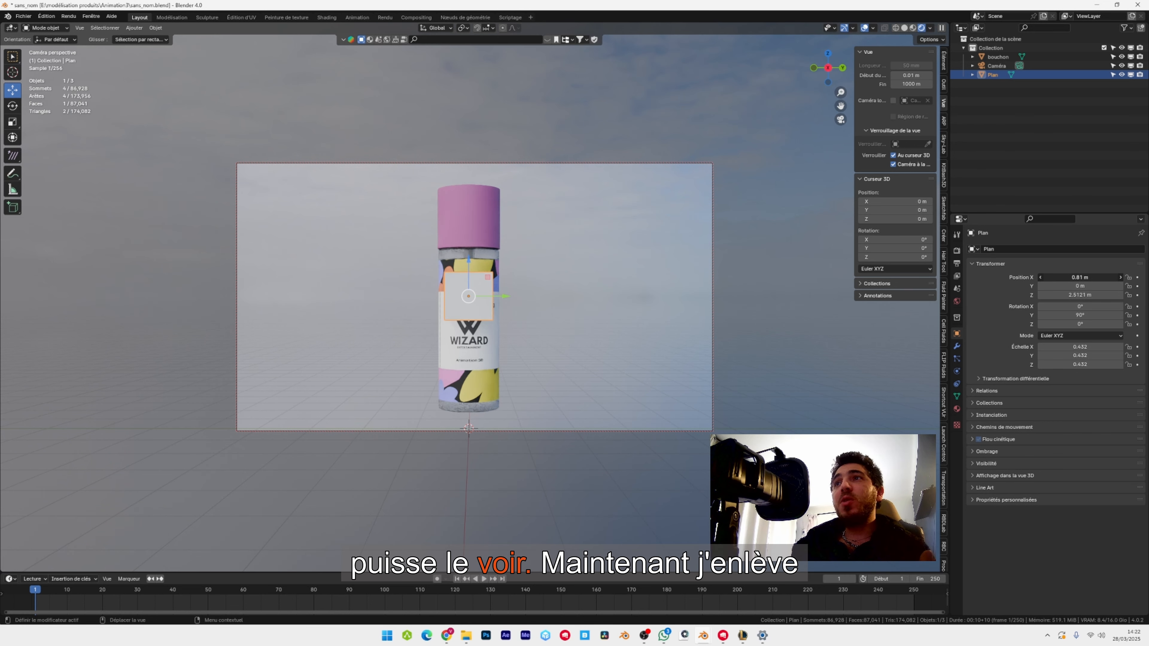
Release the view lock to the 3D cursor and the camera lock to the view.
left_click(911, 154)
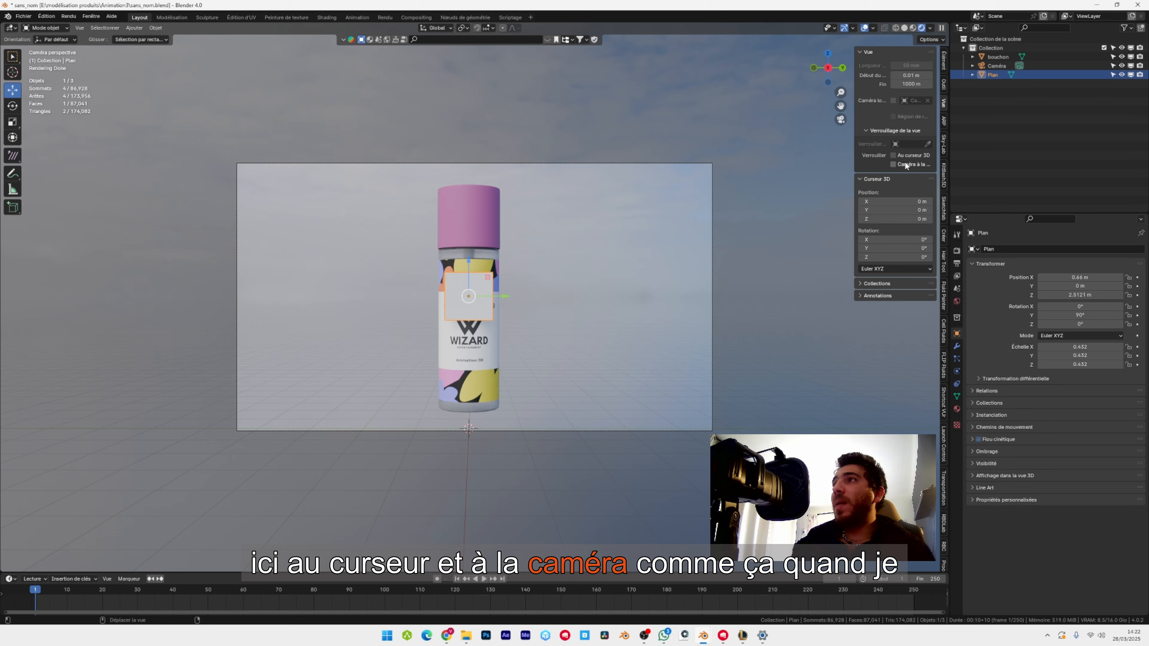
left_click(905, 163)
middle_click_drag(480, 267, 519, 248)
scroll(617, 345, "down", 4)
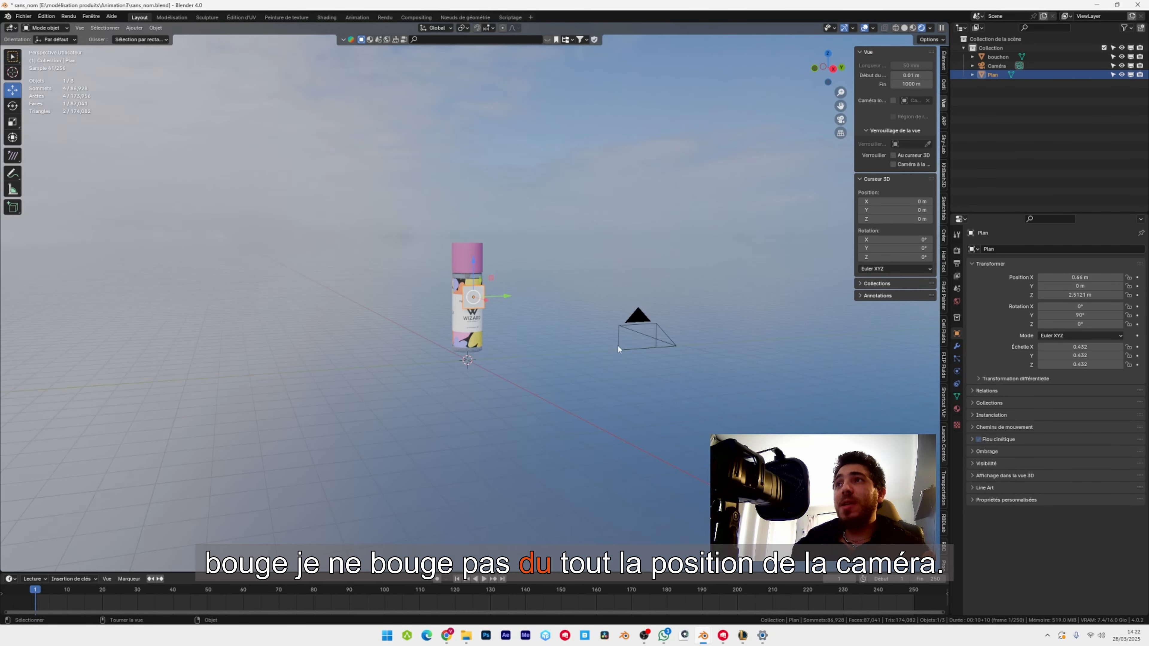
key("KP_0")
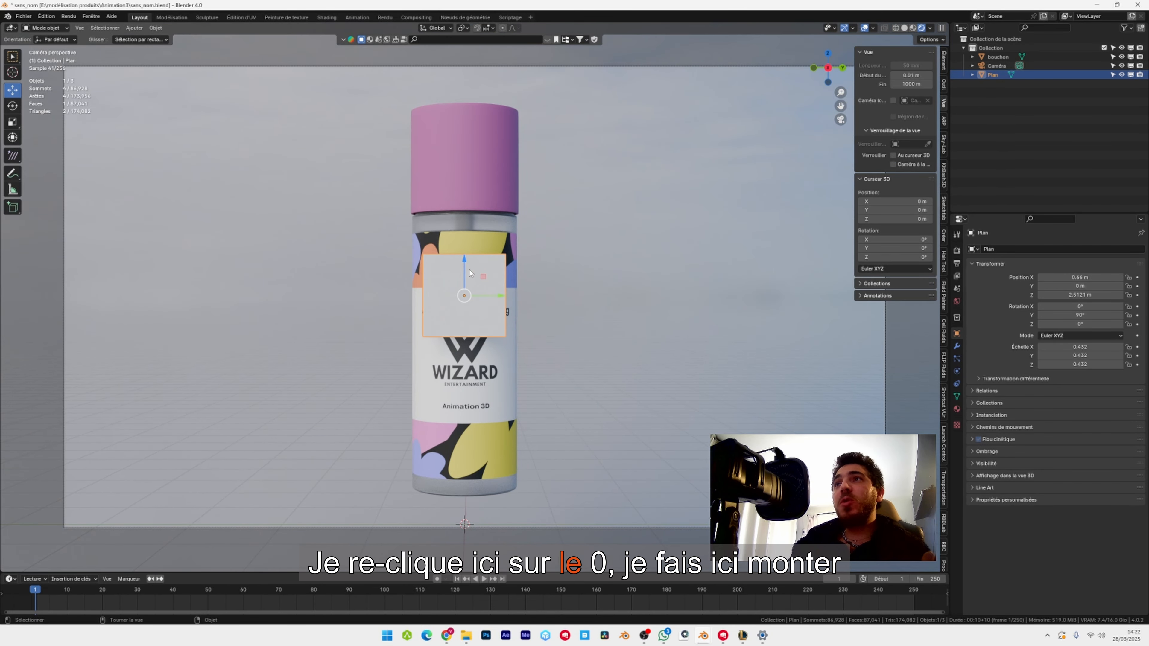
Reposition the plane beside the bottle's neck at about X 0.65 m, Y 0.57 m, Z 3.32 m.
left_click_drag(470, 273, 470, 195)
middle_click_drag(470, 195, 515, 298)
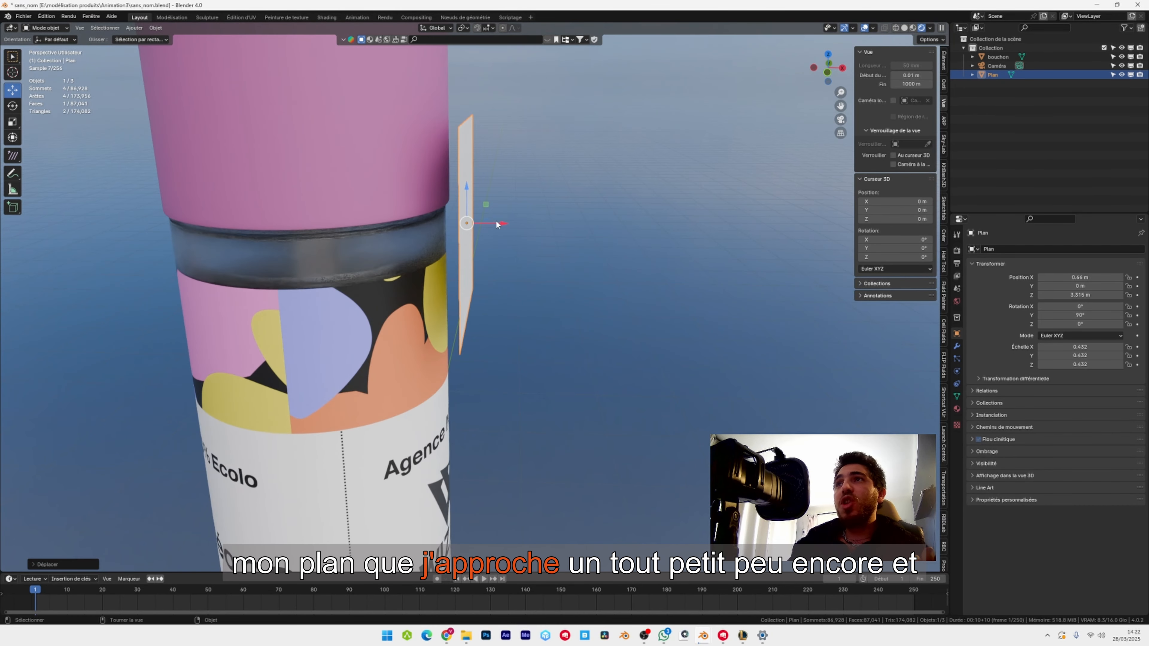
left_click_drag(501, 224, 497, 222)
key("KP_0")
left_click_drag(494, 159, 590, 158)
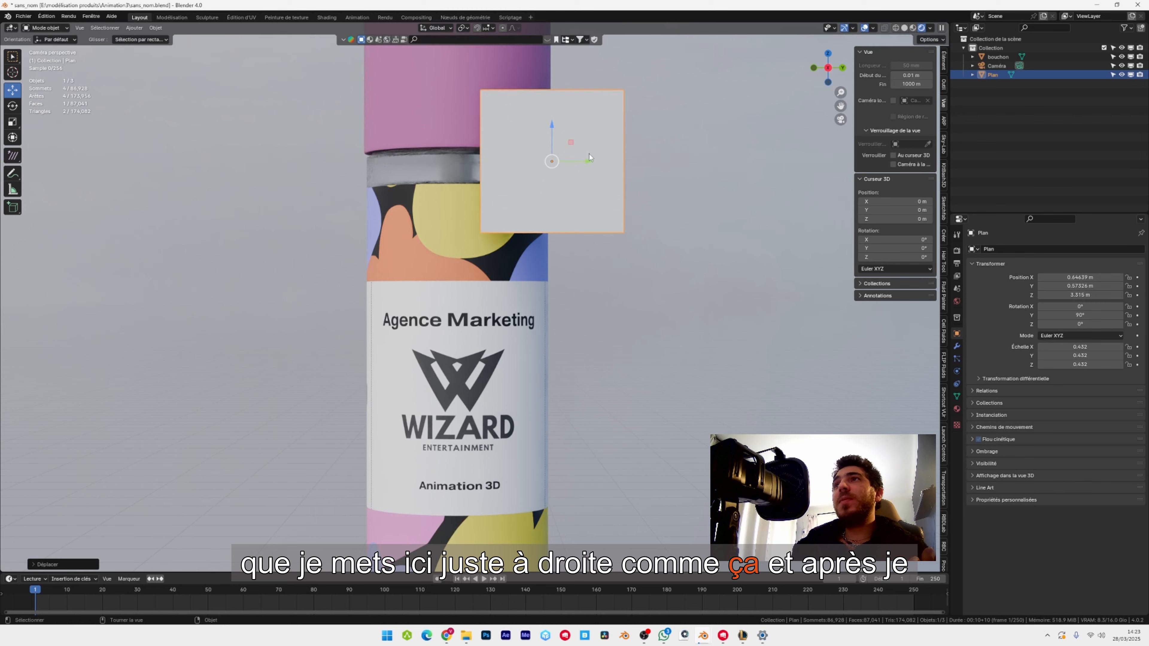
Apply the plane's scale.
left_click(155, 28)
mouse_move(172, 74)
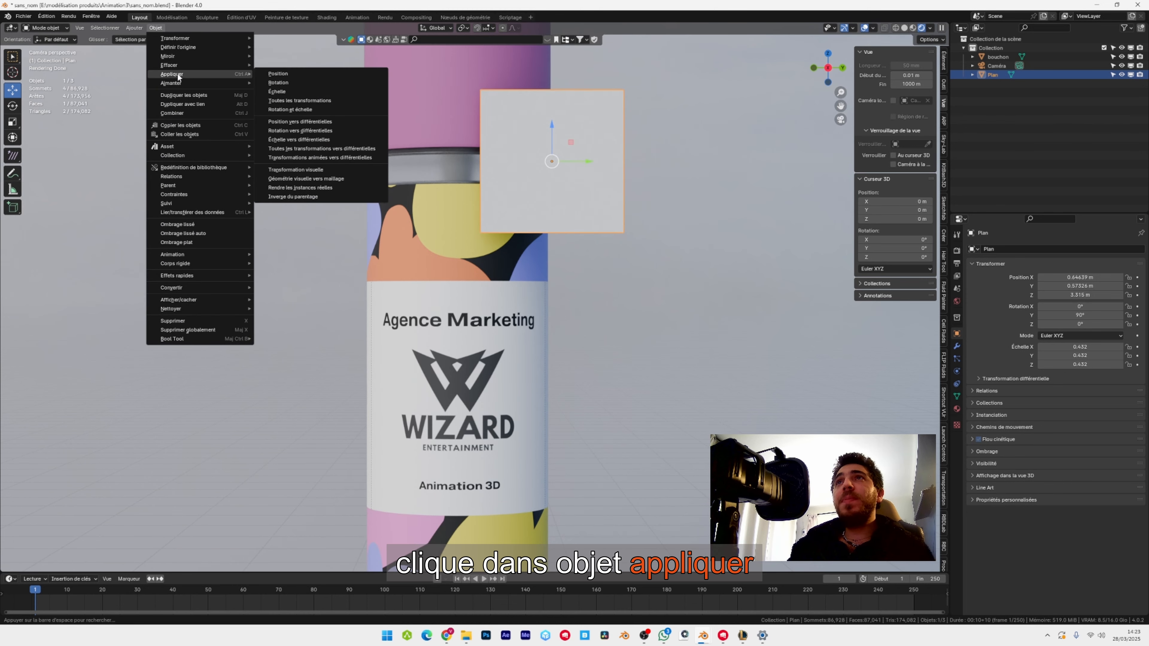
left_click(308, 92)
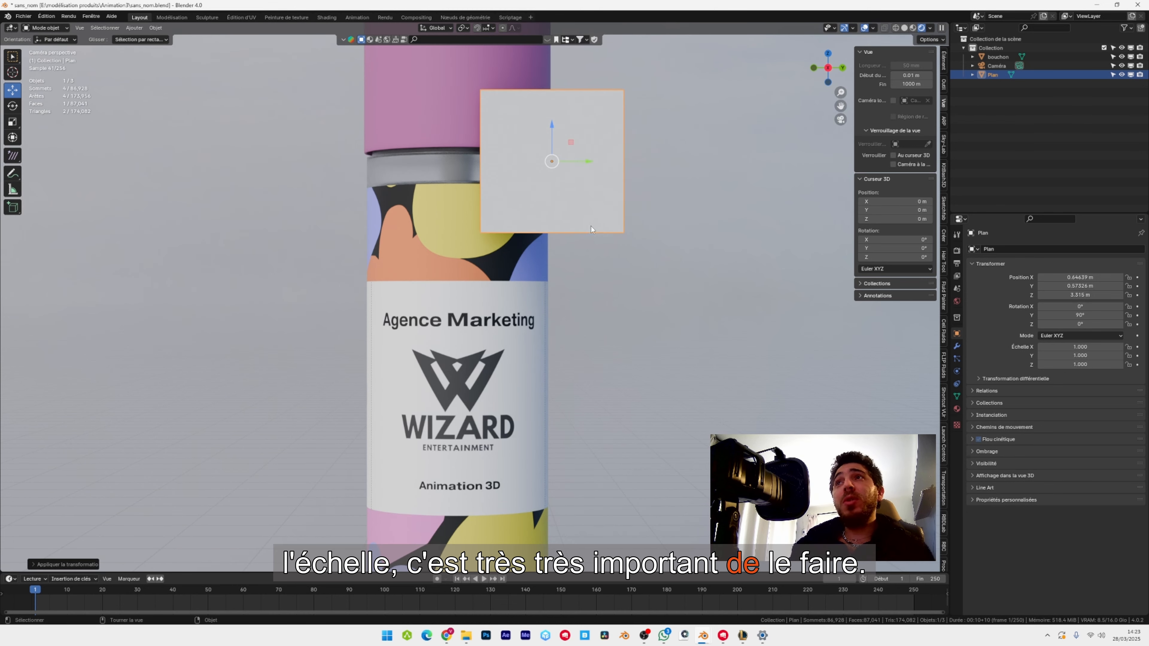
middle_click_drag(308, 94, 457, 256)
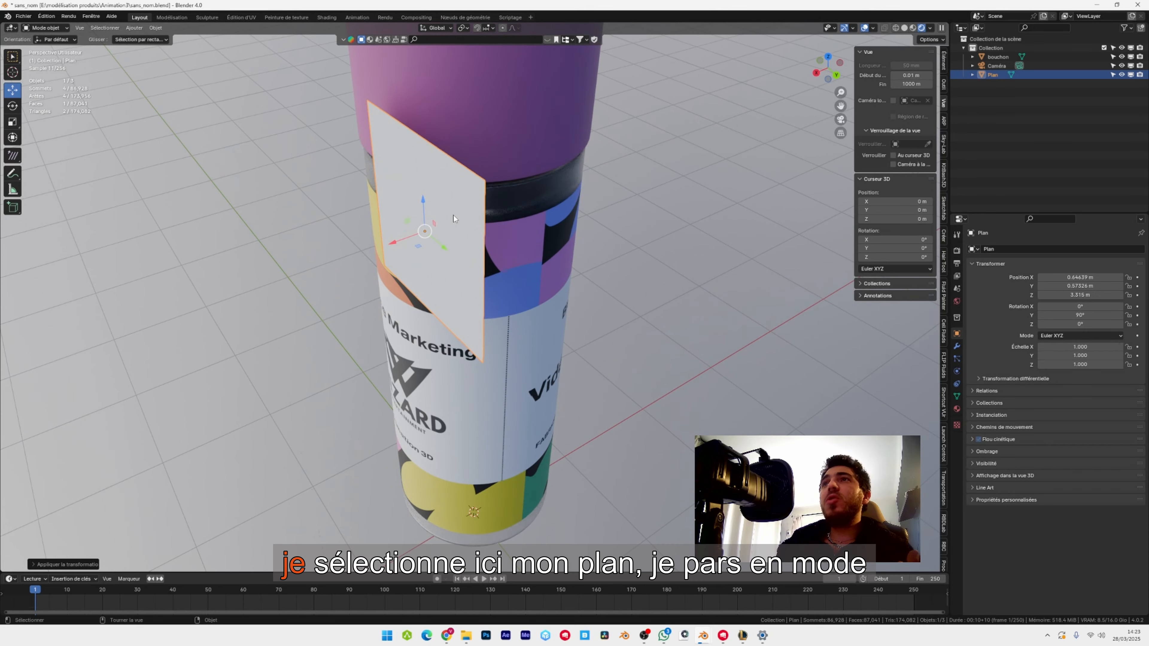
Edit the plane's mesh in face selection mode and extrude its face backward into a box.
left_click(454, 174)
left_click(45, 29)
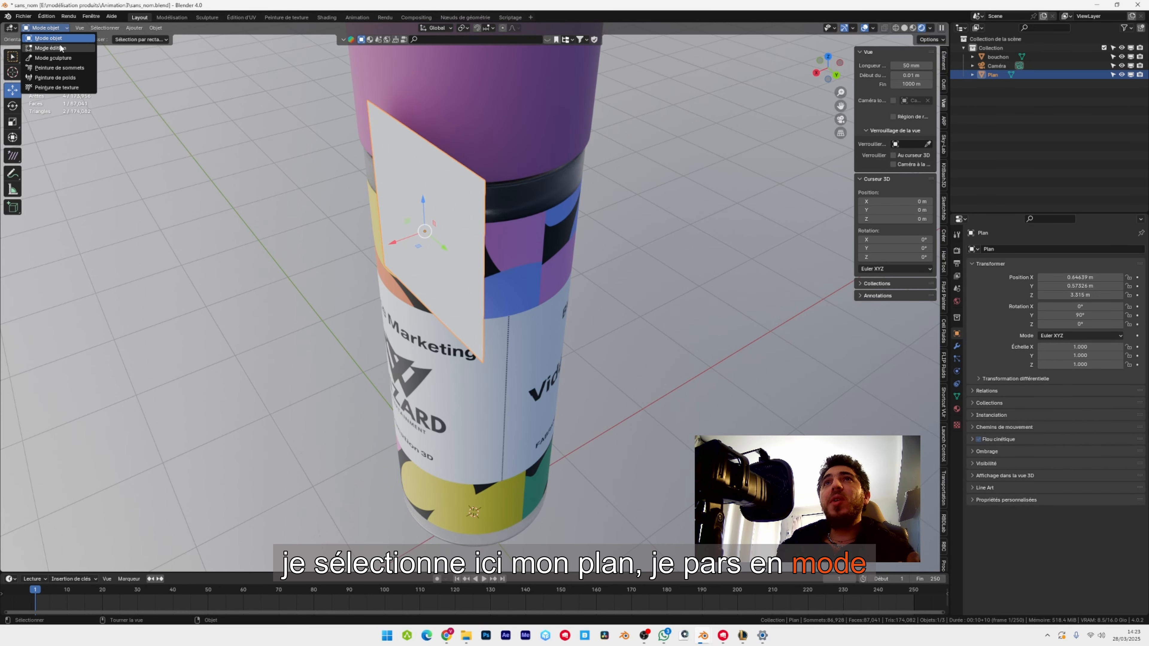
left_click(60, 48)
scroll(446, 229, "down", 2)
middle_click_drag(445, 228, 435, 229)
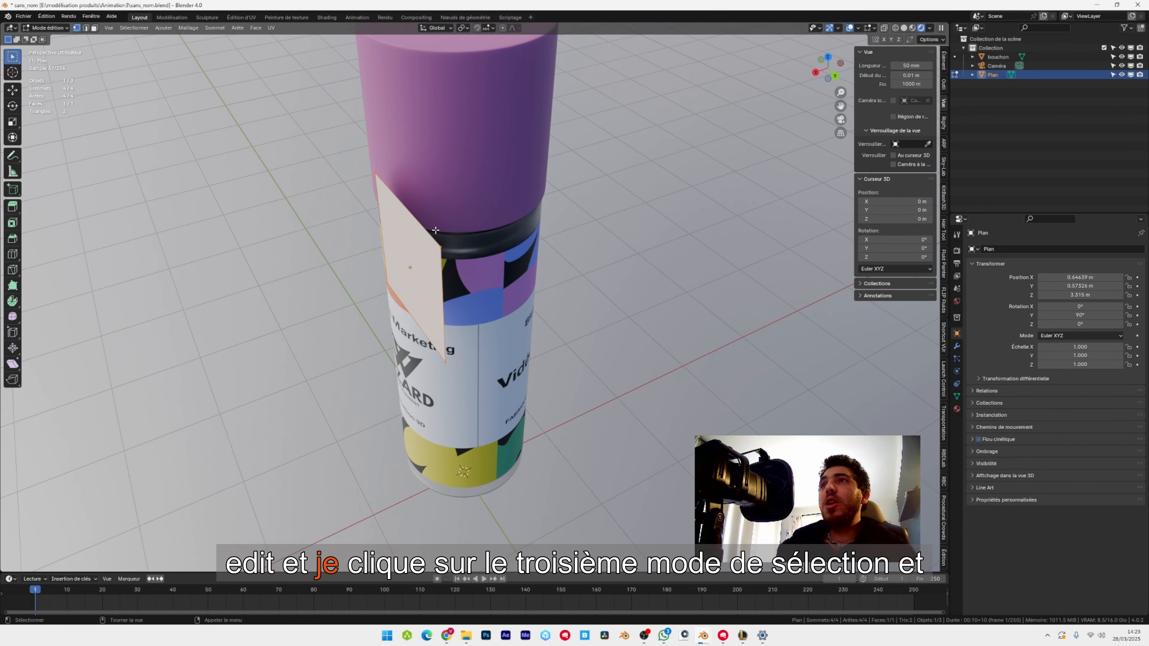
left_click(96, 29)
key("e")
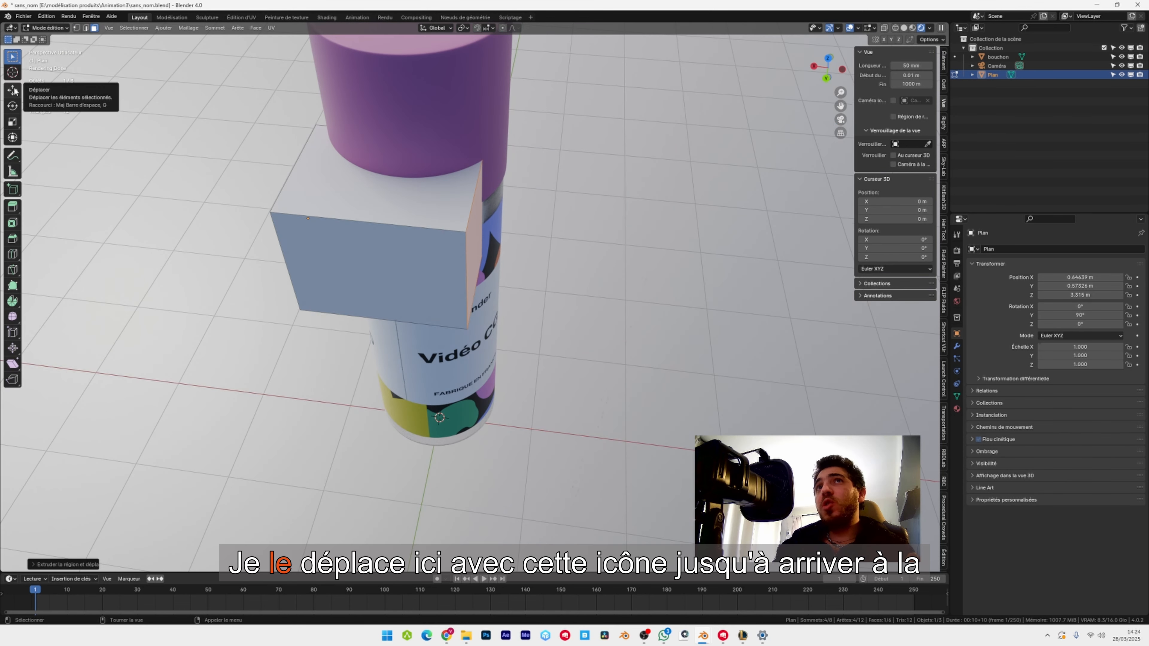
Move the box's front face slightly outward along the X axis.
left_click(13, 90)
left_click_drag(446, 233, 474, 236)
left_click(307, 357)
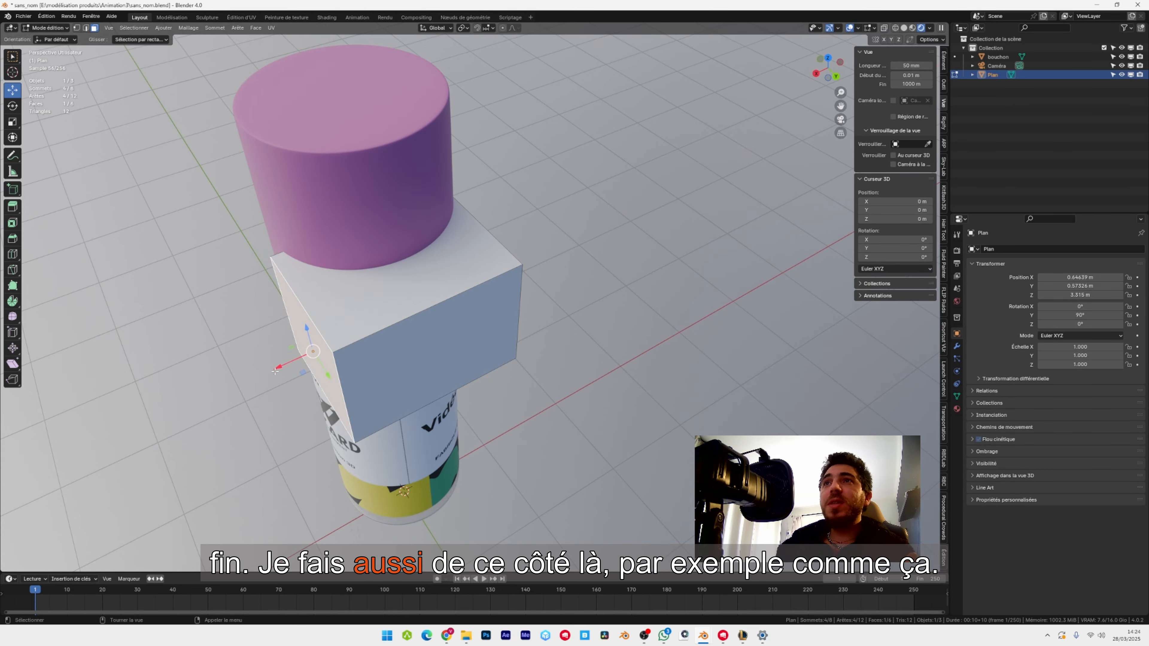
left_click_drag(275, 371, 258, 381)
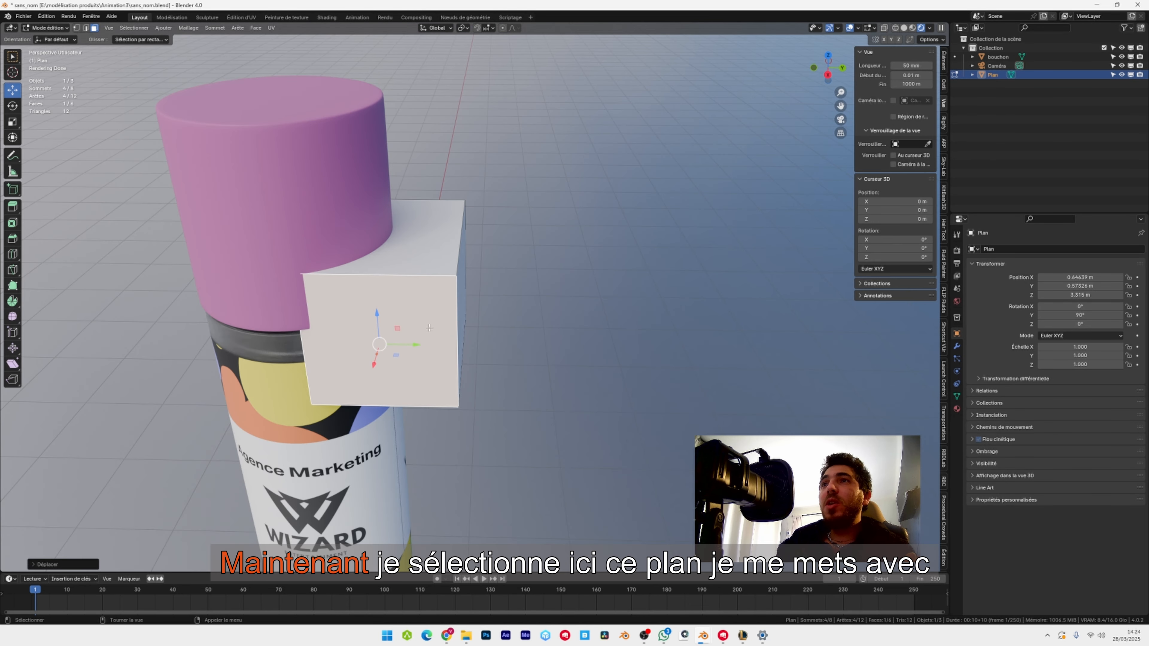
Switch the viewport to solid shading.
left_click(429, 328)
middle_click_drag(429, 328, 394, 328)
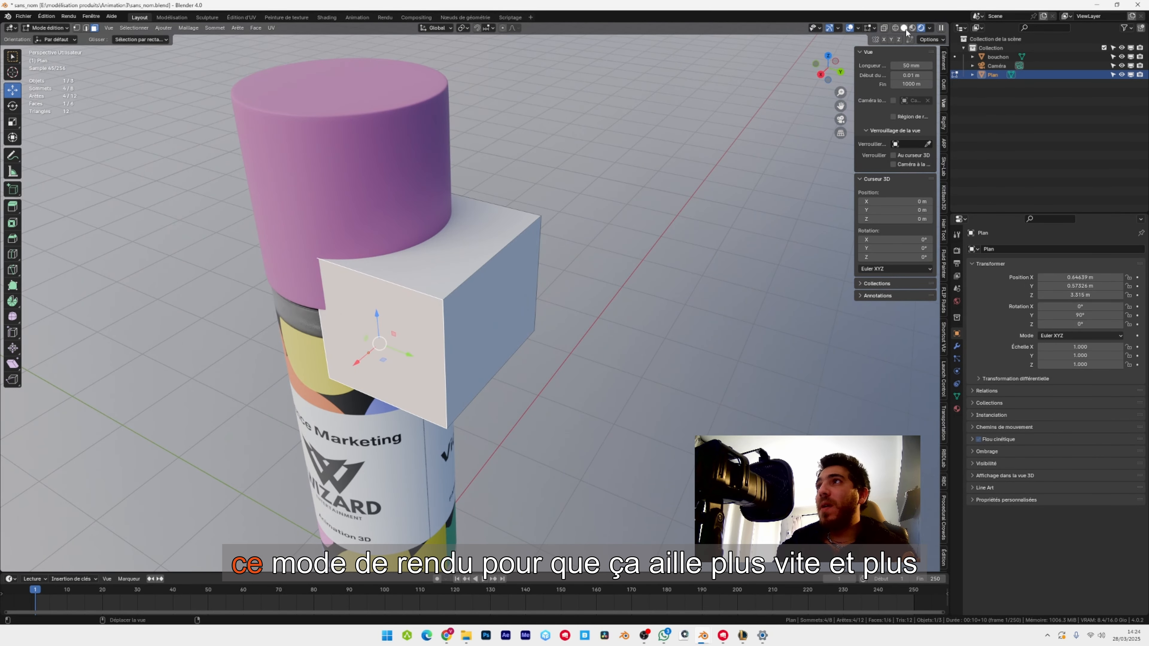
left_click(905, 29)
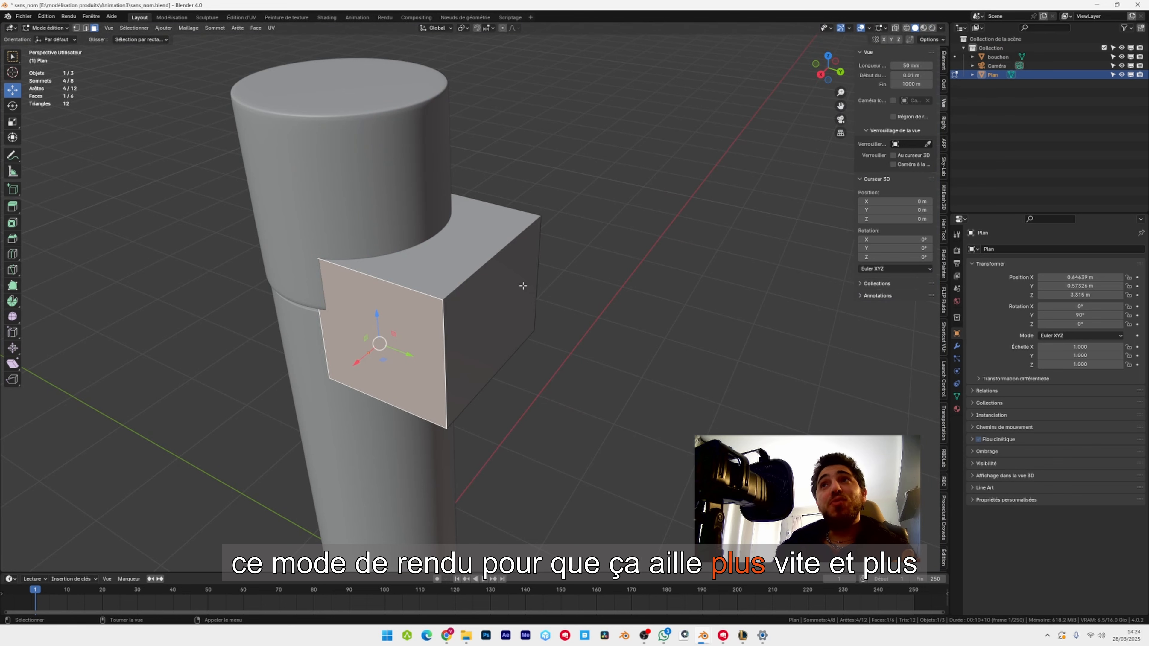
middle_click_drag(460, 297, 430, 302)
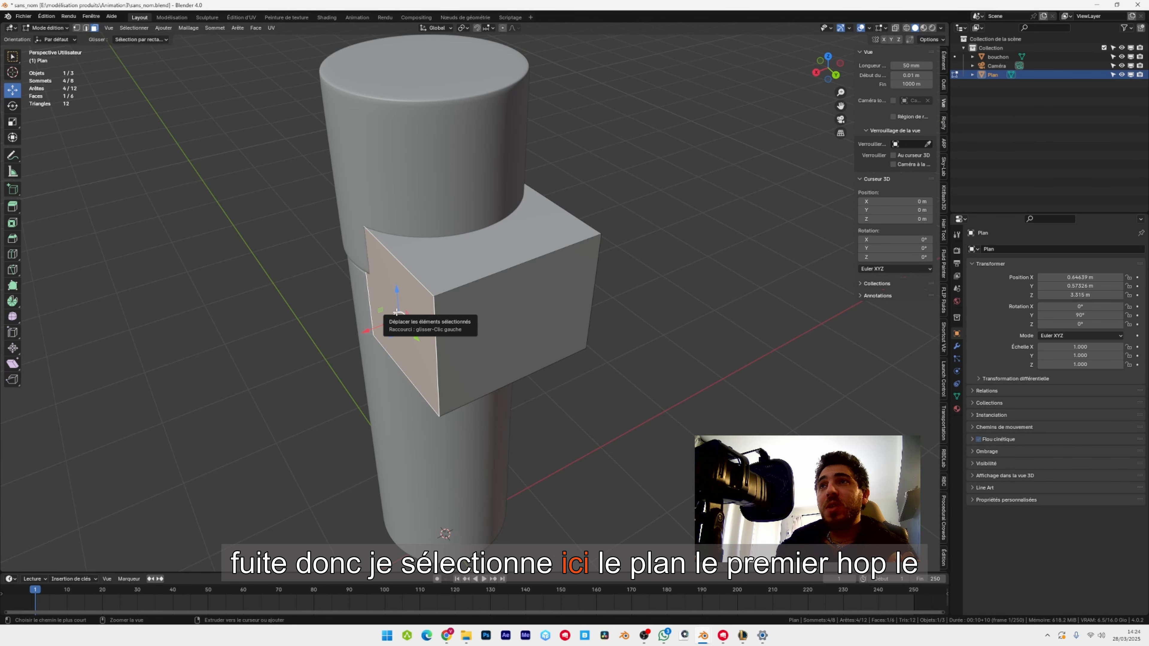
Select the box's front, outer side and back faces, invert the selection and delete the other faces.
left_click(390, 312, "ctrl")
left_click(353, 318)
left_click(409, 309)
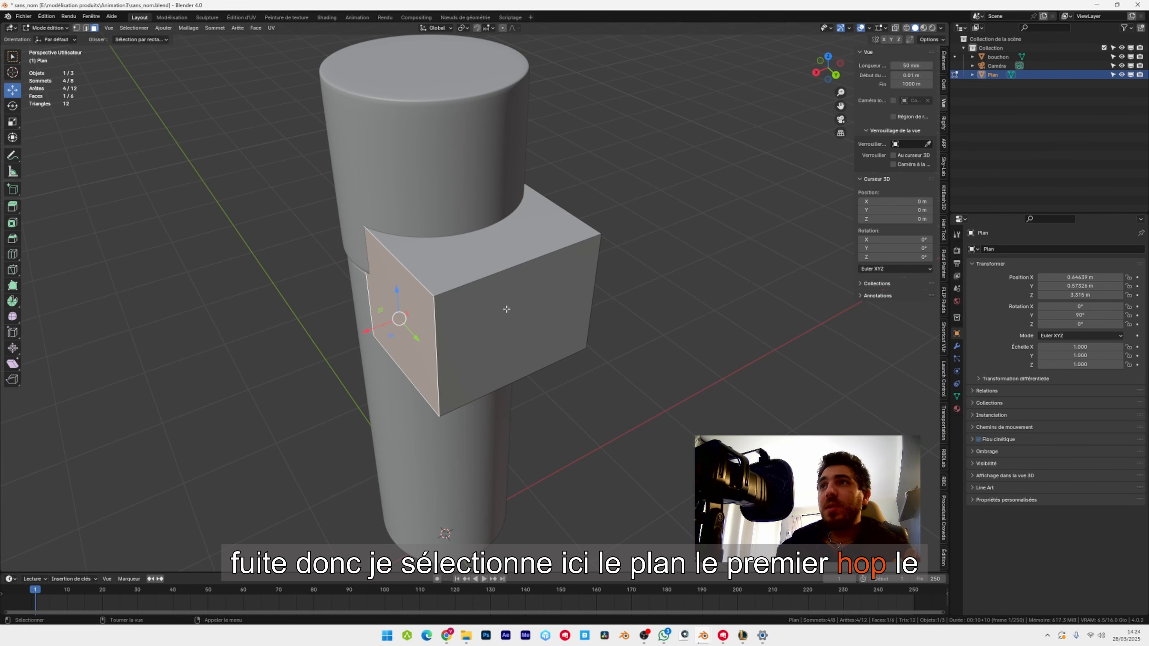
left_click(506, 311, "shift")
middle_click_drag(506, 311, 404, 288)
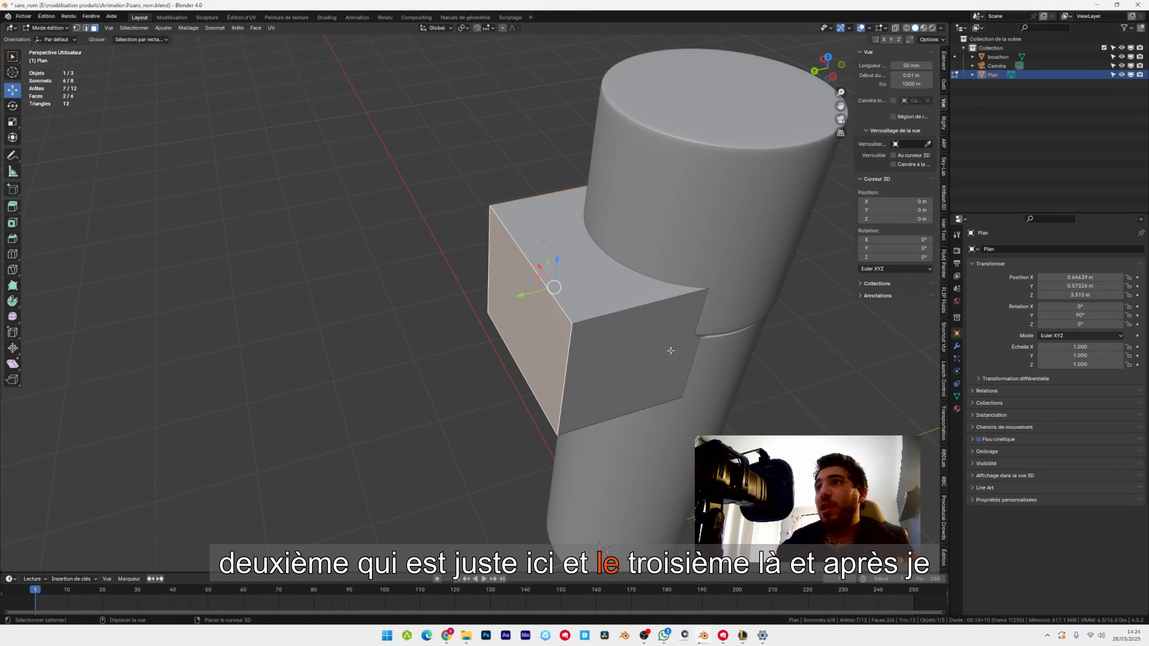
left_click(669, 350, "shift")
middle_click_drag(669, 344, 404, 274)
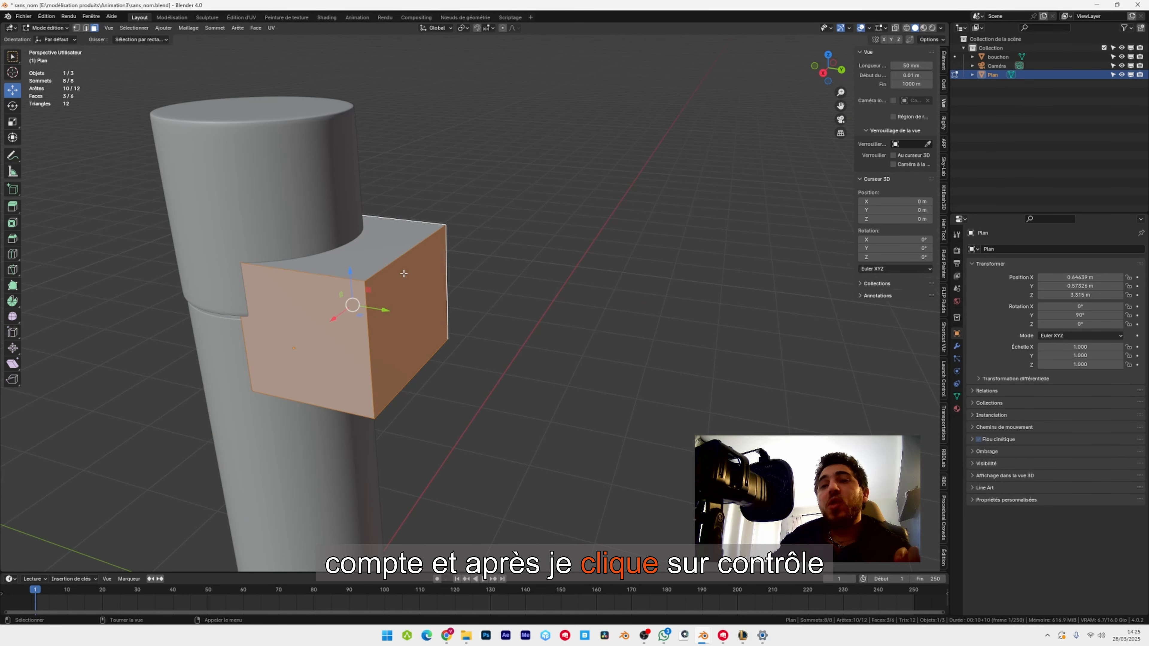
key("ctrl+i")
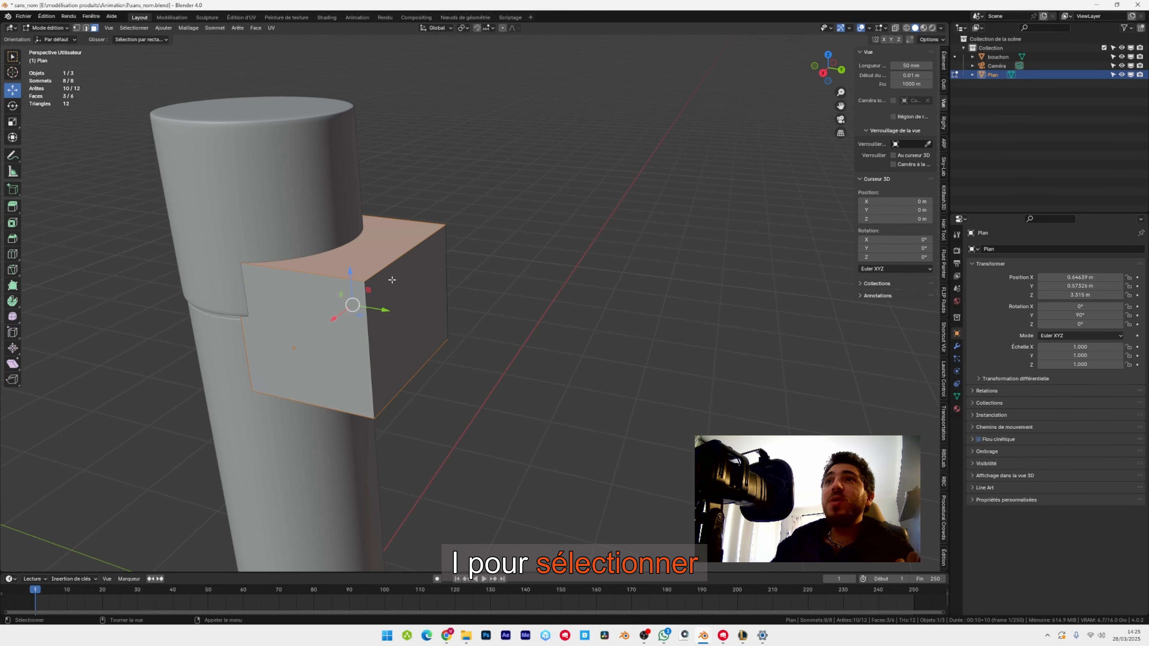
middle_click_drag(316, 358, 446, 259, "shift")
middle_click_drag(318, 315, 246, 362)
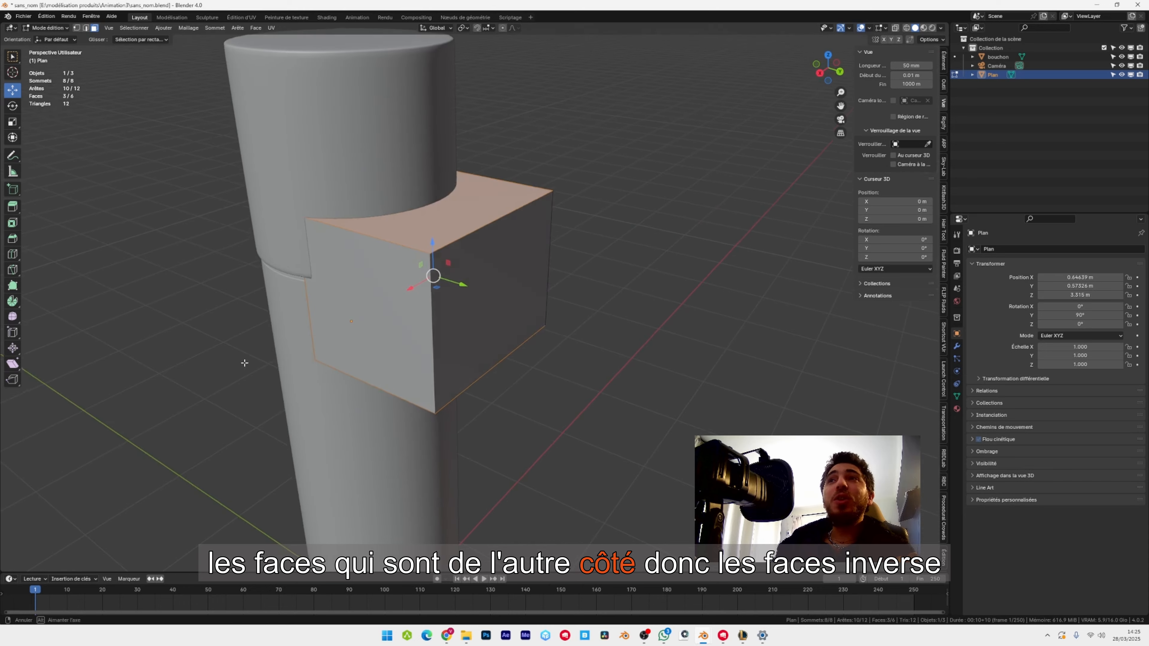
middle_click_drag(405, 289, 93, 40, "shift")
key("x")
left_click(409, 308)
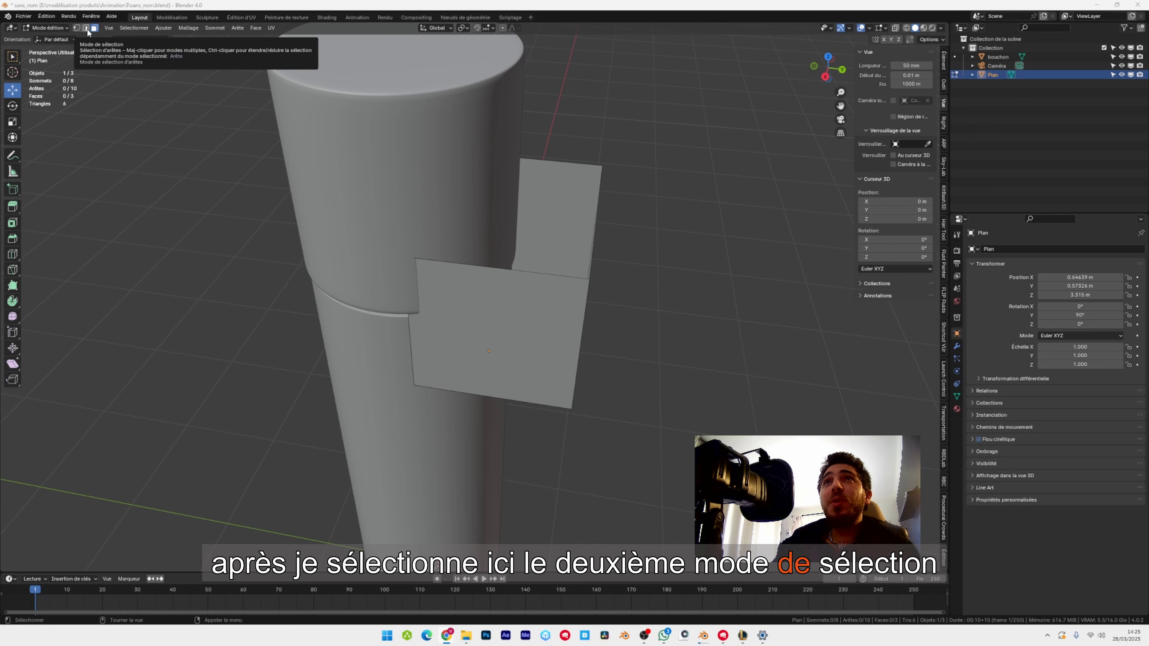
In edge selection mode, select the plane's two free vertical end edges and move them far past the bottle along Y.
left_click(87, 28)
middle_click_drag(369, 246, 264, 399)
left_click(403, 345)
left_click(286, 440, "shift")
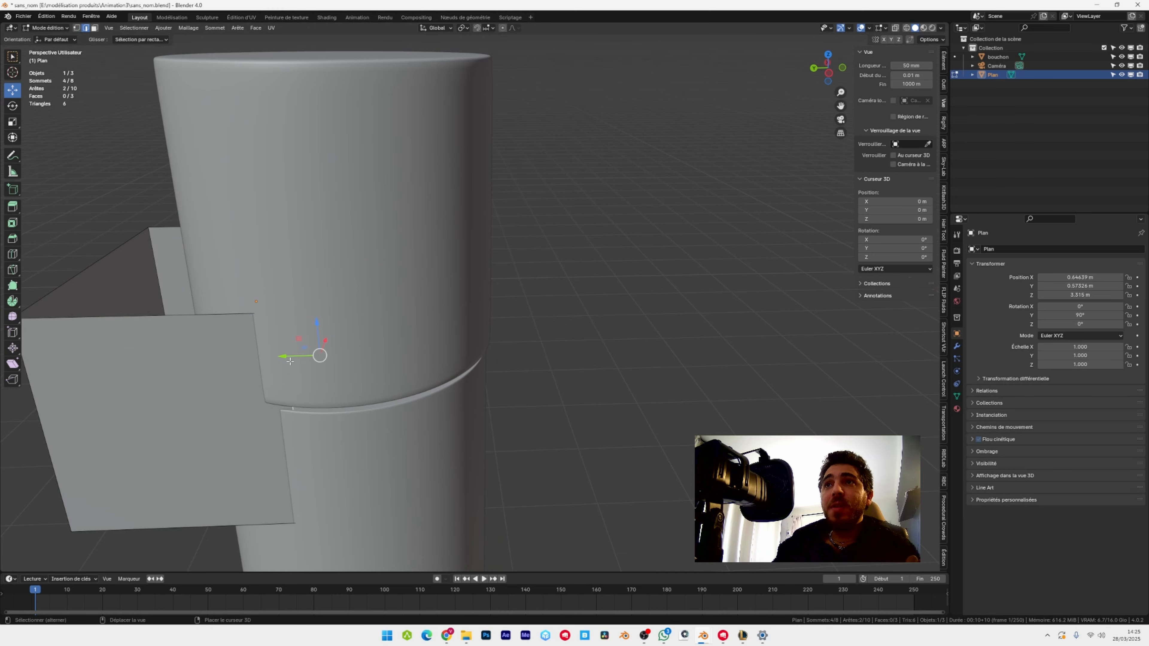
middle_click_drag(285, 441, 528, 311)
scroll(528, 310, "down", 4)
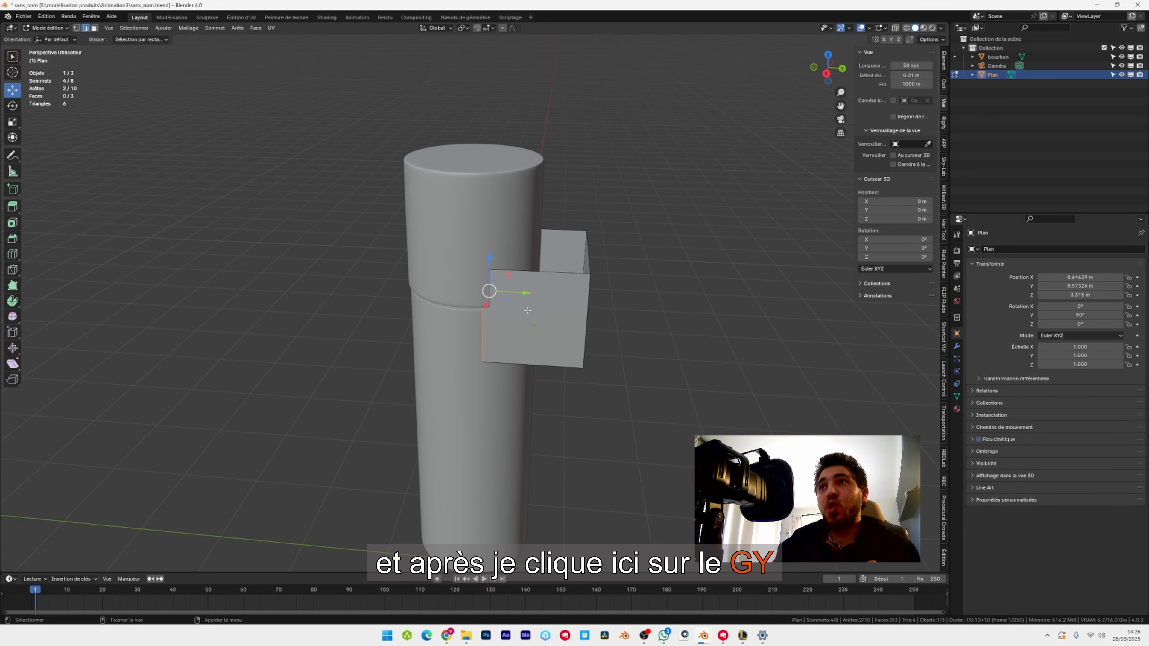
key("g")
key("y")
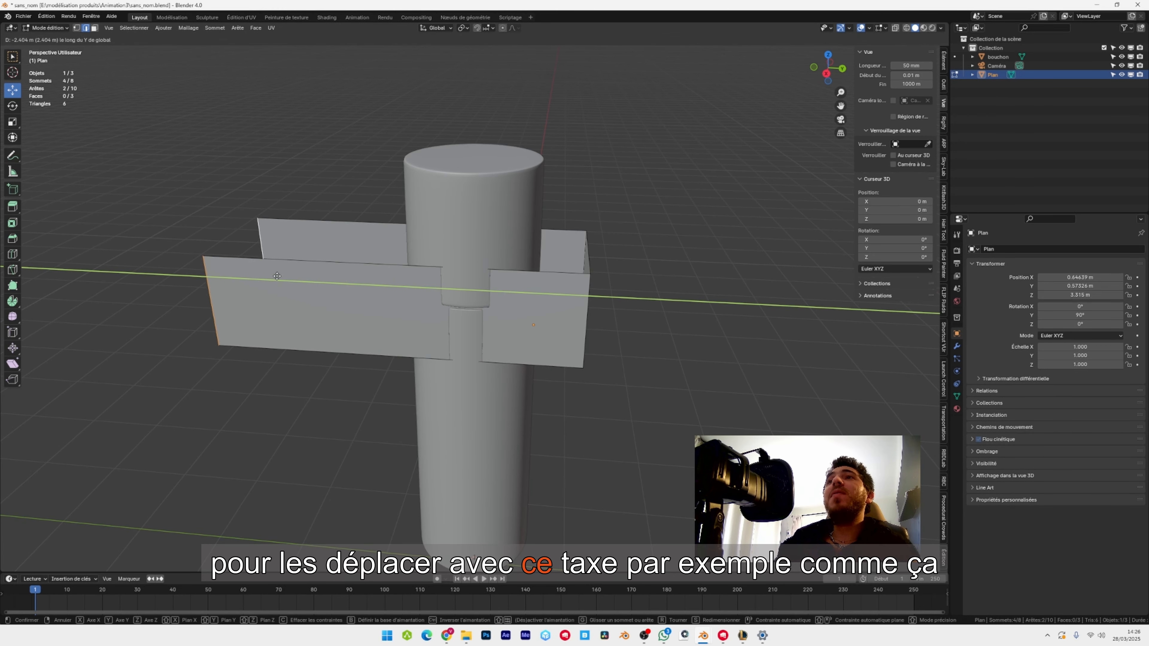
left_click_drag(277, 276, 220, 271)
left_click_drag(183, 245, 151, 245)
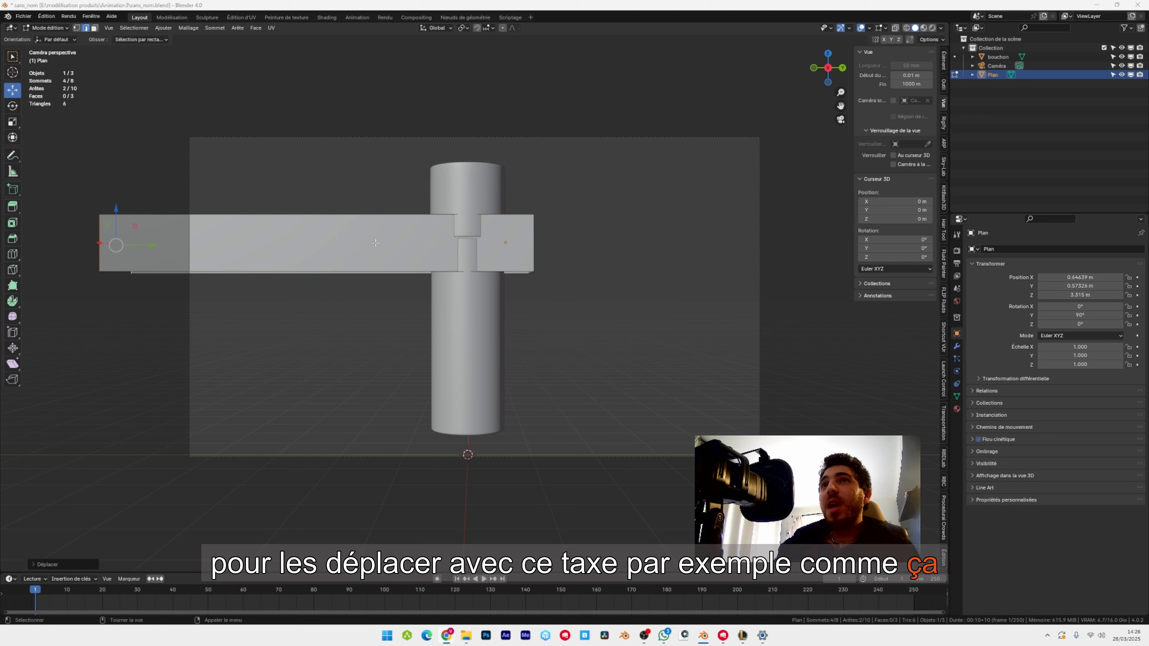
Select the whole ribbon mesh and scale it to about 0.6 along the Z axis.
left_click(376, 243)
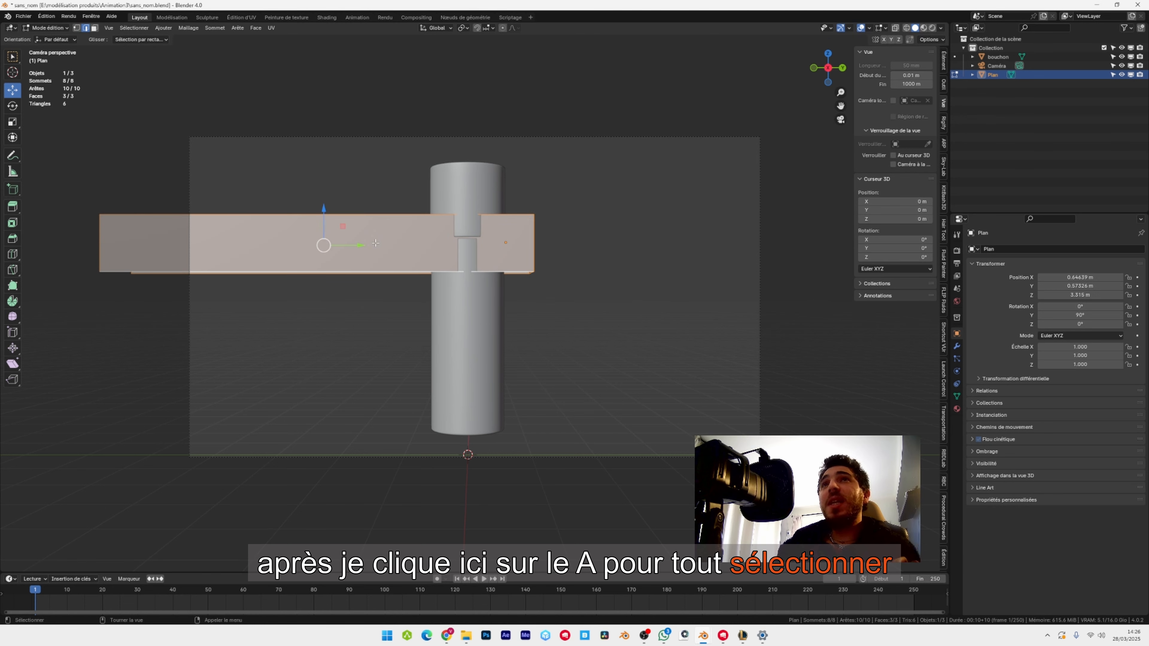
key("s")
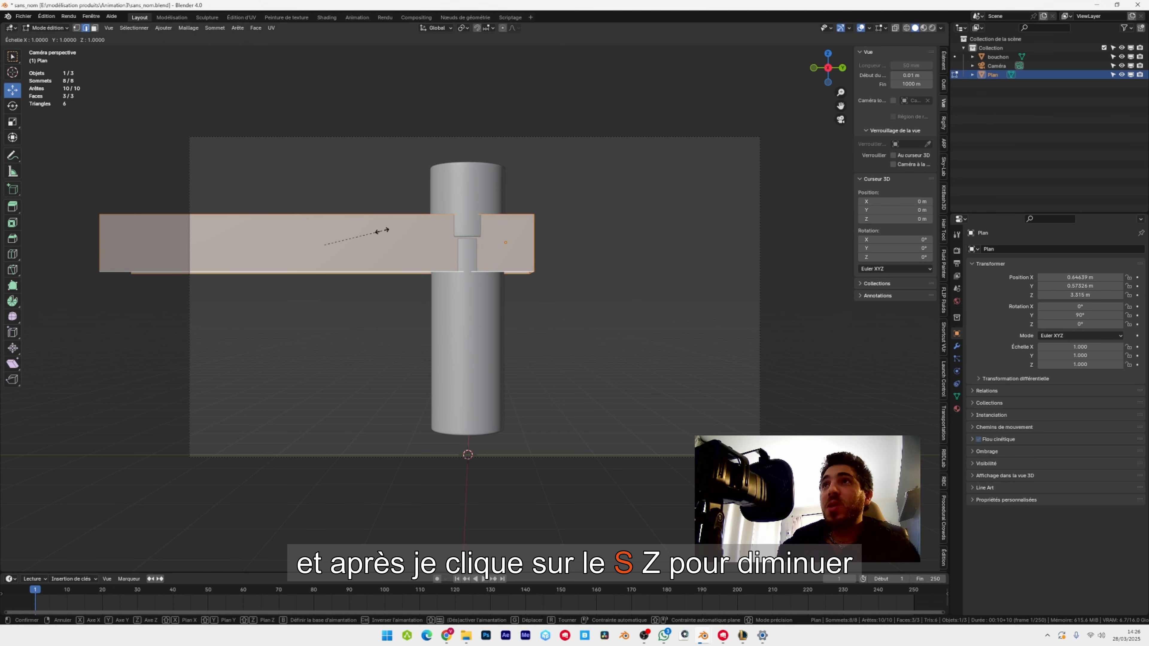
key("z")
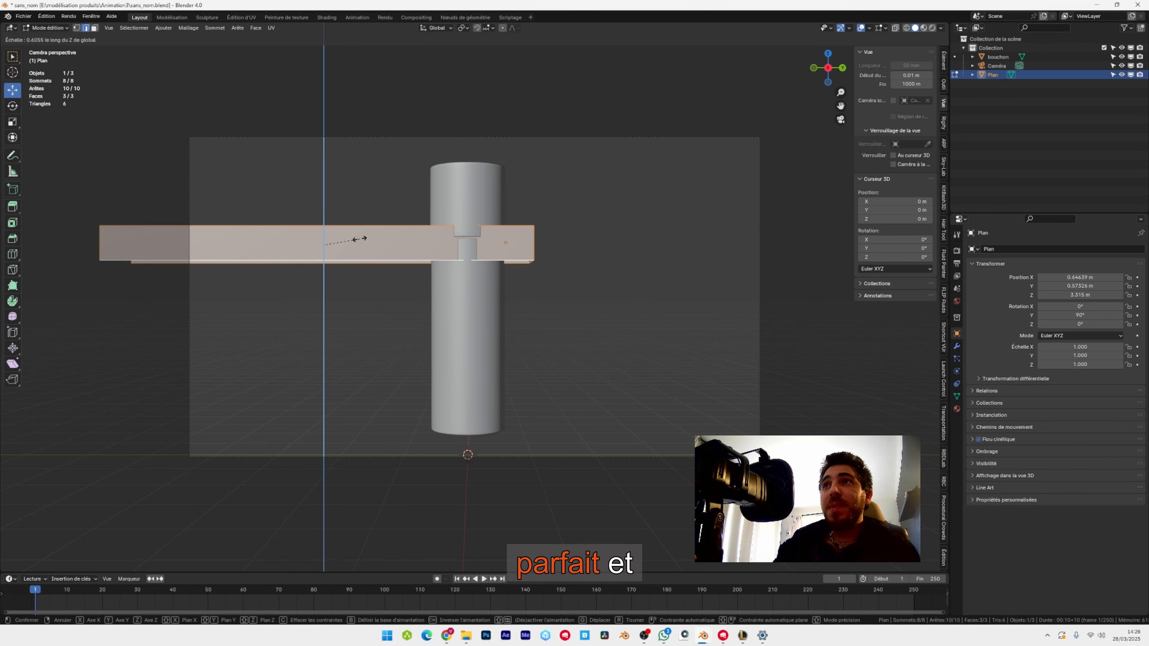
left_click(362, 238)
Bevel the two vertical corner edges at the ribbon's closed end by about 0.28 m.
middle_click_drag(361, 238, 322, 259)
scroll(322, 259, "down", 4)
scroll(518, 252, "up", 3)
middle_click_drag(550, 233, 360, 313)
scroll(359, 313, "up", 5)
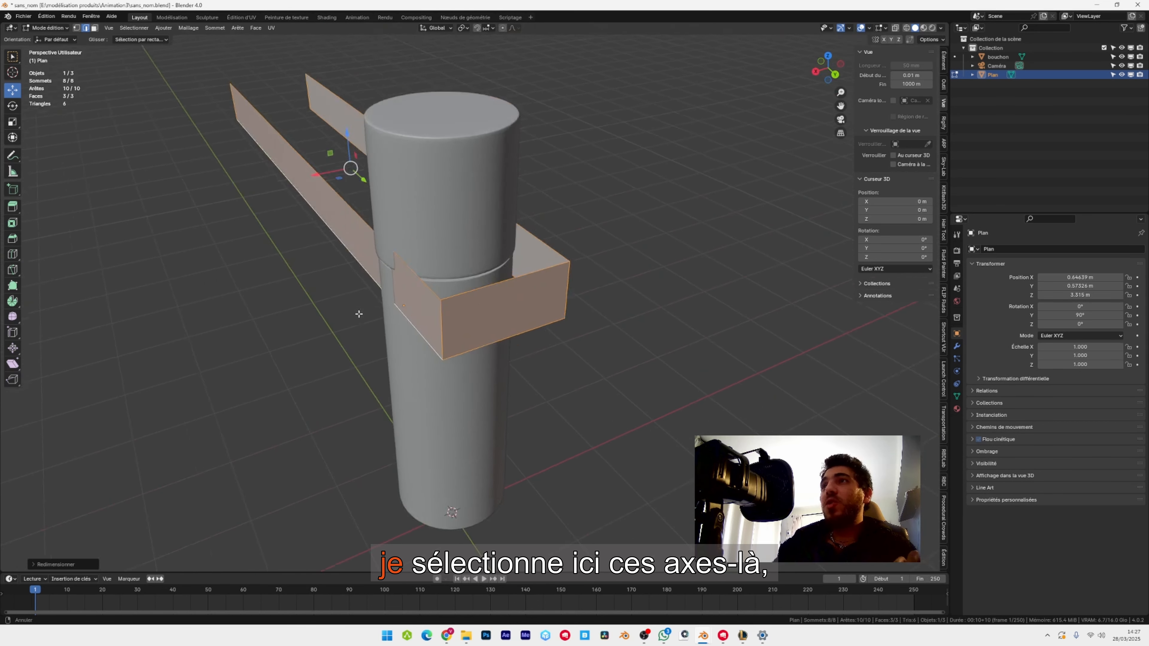
left_click(435, 348)
middle_click_drag(644, 329, 583, 333, "shift")
left_click(489, 327, "shift")
middle_click_drag(477, 289, 525, 278)
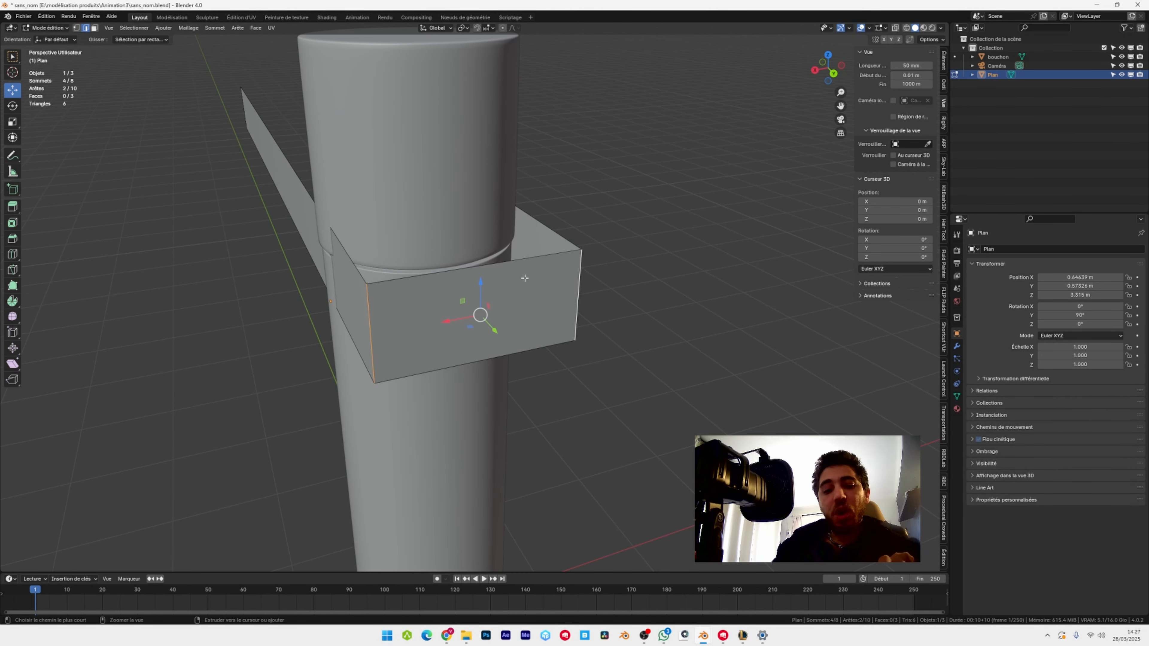
key("ctrl+b")
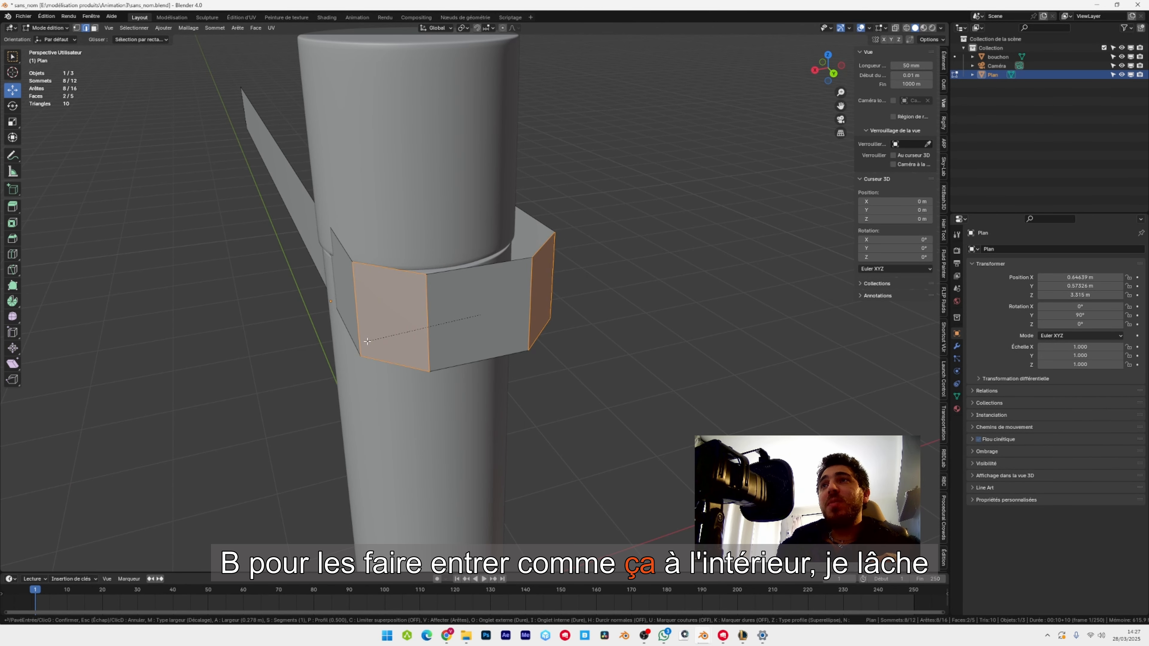
left_click(367, 341)
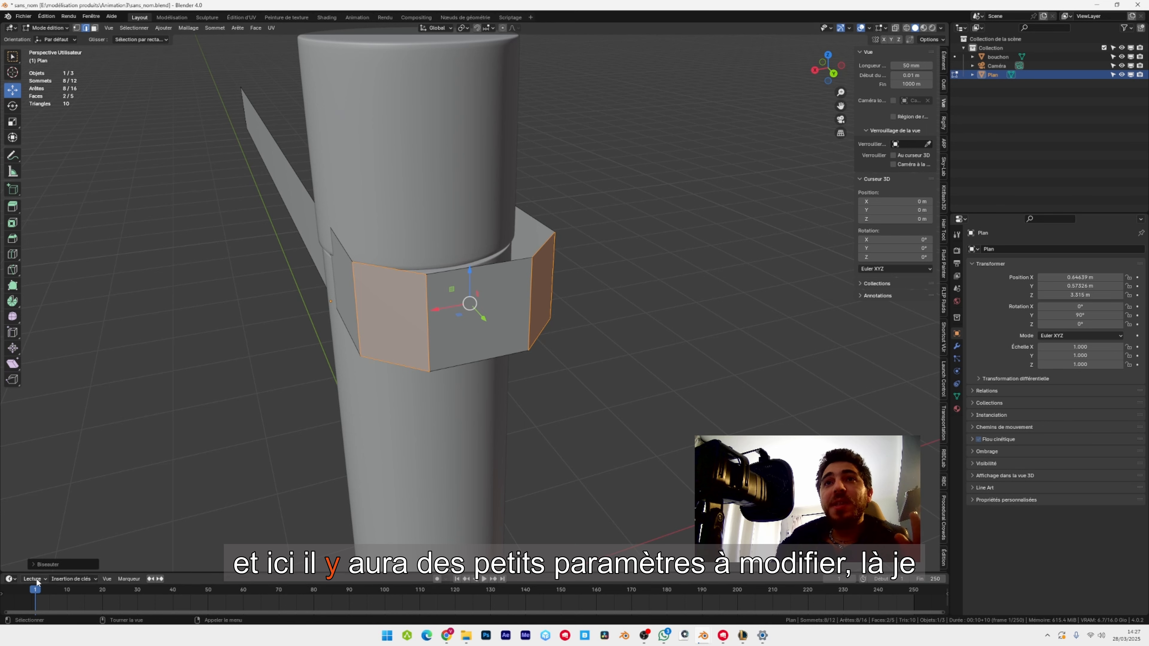
Set the corner bevel's width to 0.3 m and its segments to 3.
left_click(36, 563)
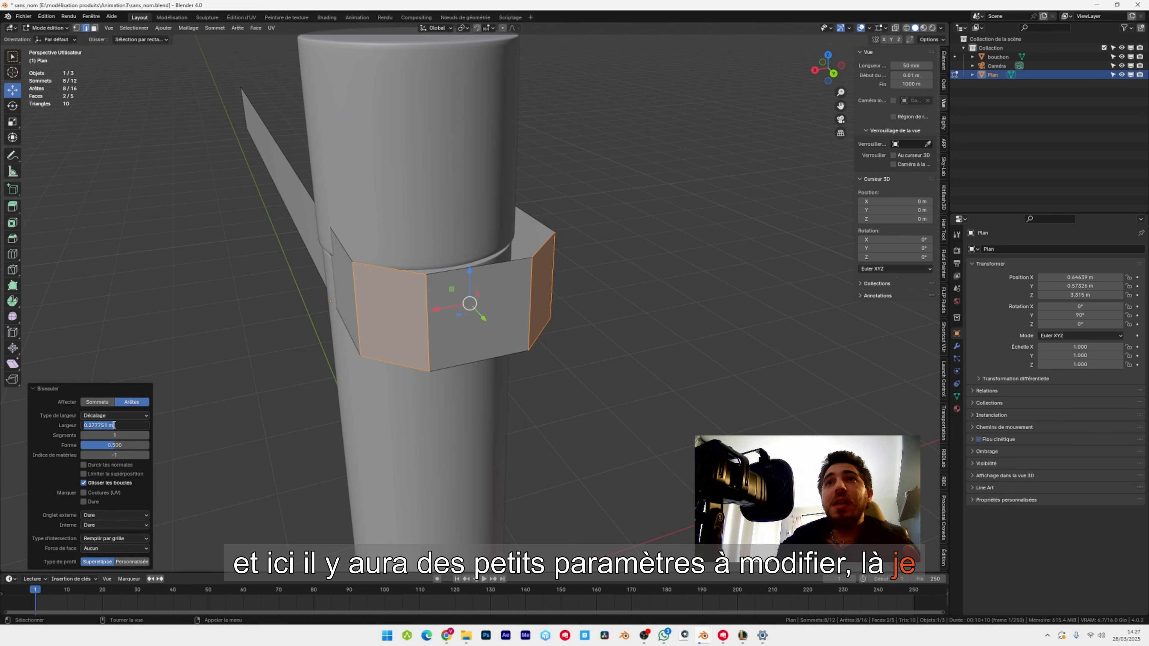
type("0.3")
left_click(107, 436)
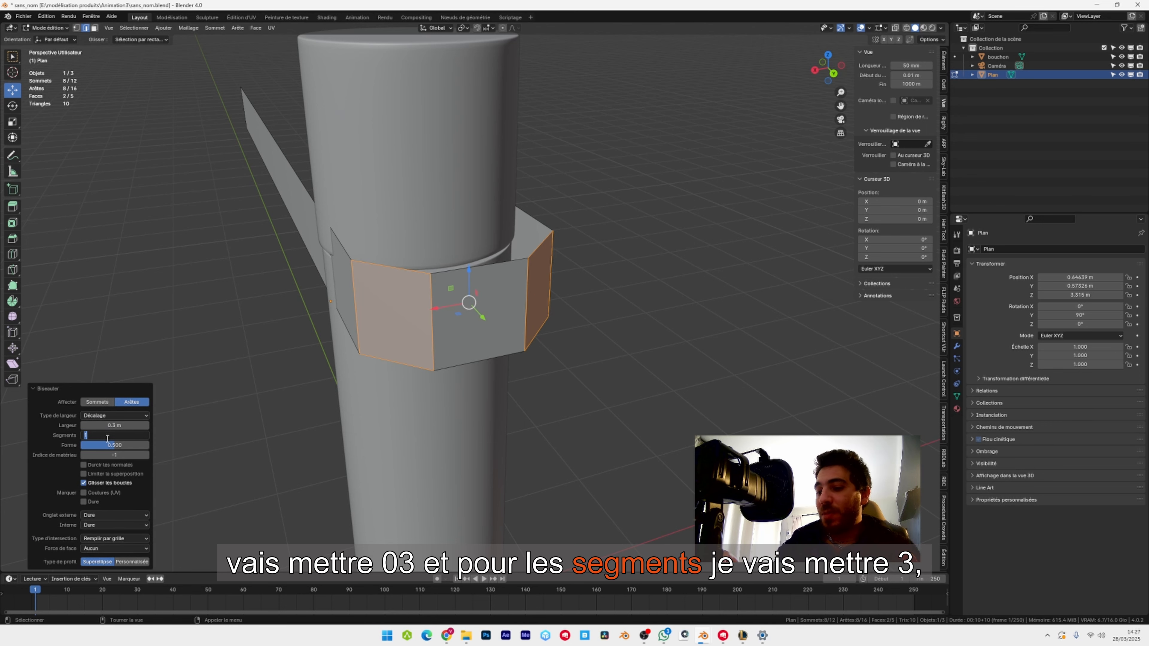
type("3")
key("Return")
Add vertical loop cuts along the ribbon's first long side and set the number of cuts to 20.
middle_click_drag(253, 281, 316, 185)
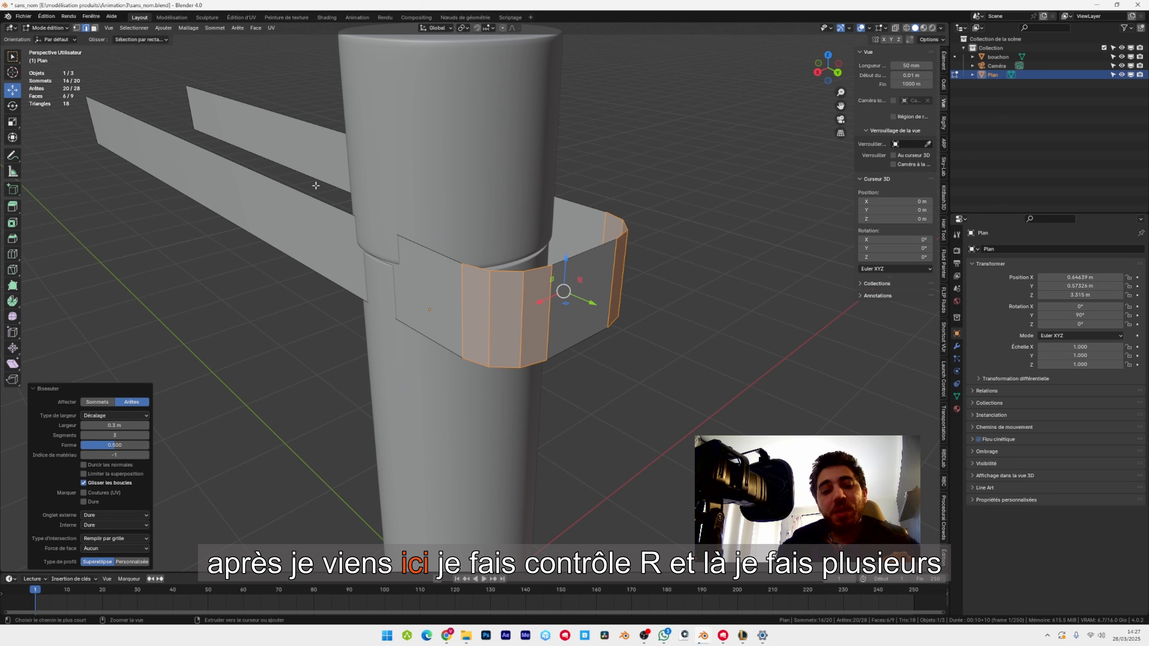
scroll(294, 184, "up", 12)
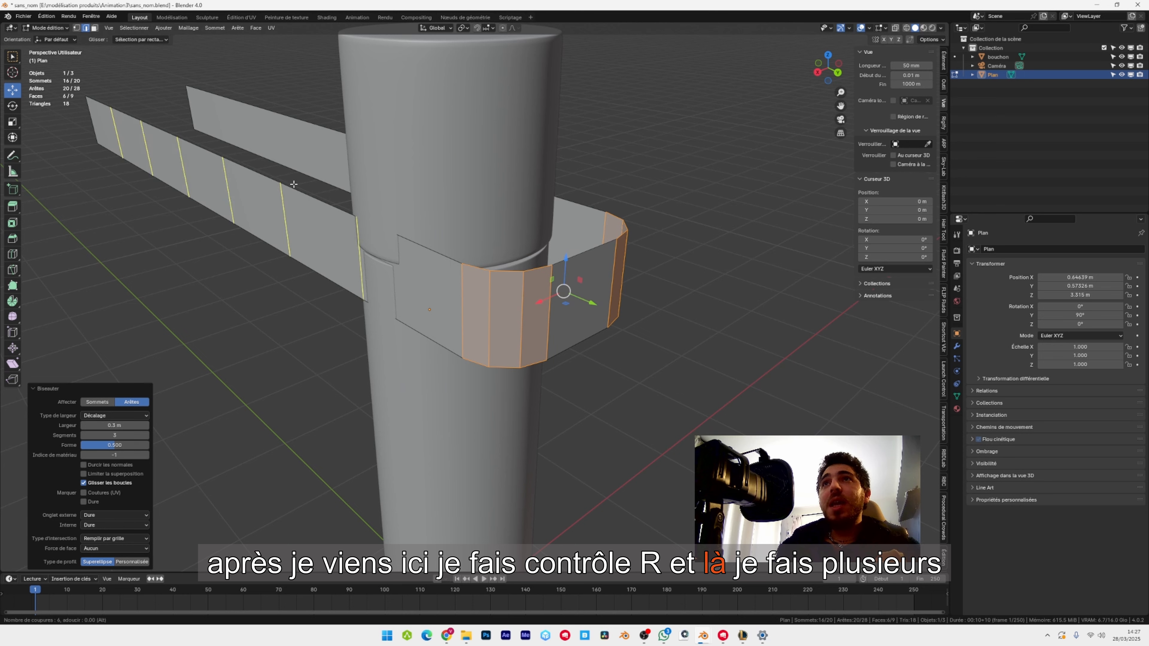
scroll(294, 184, "up", 6)
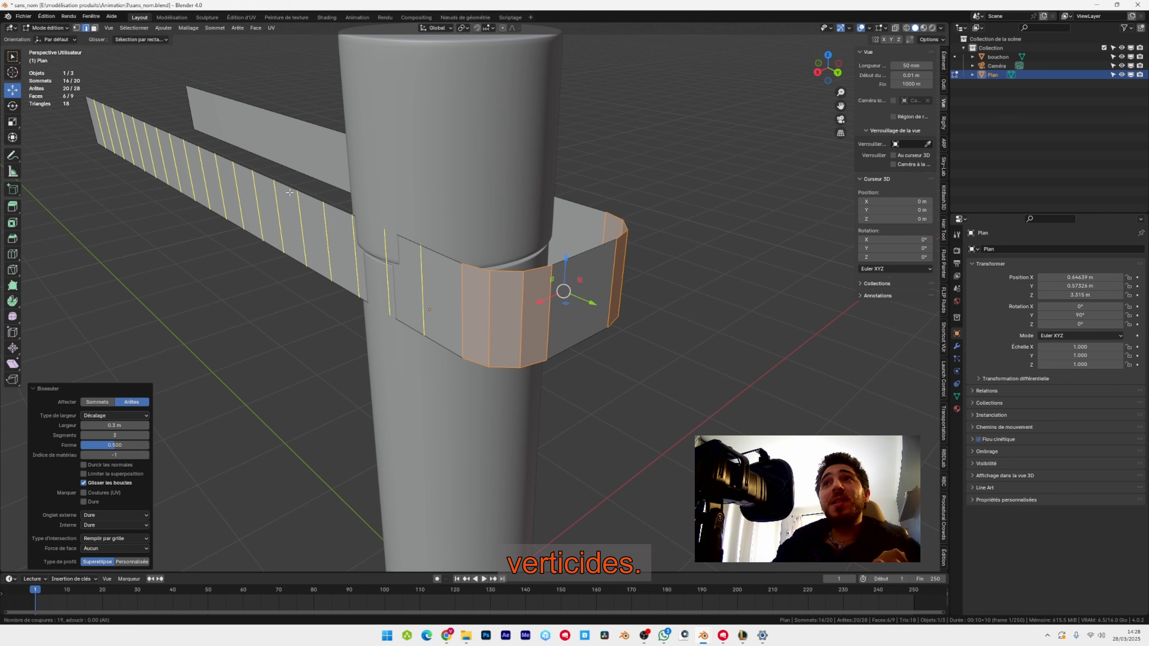
left_click(290, 192)
right_click(290, 192)
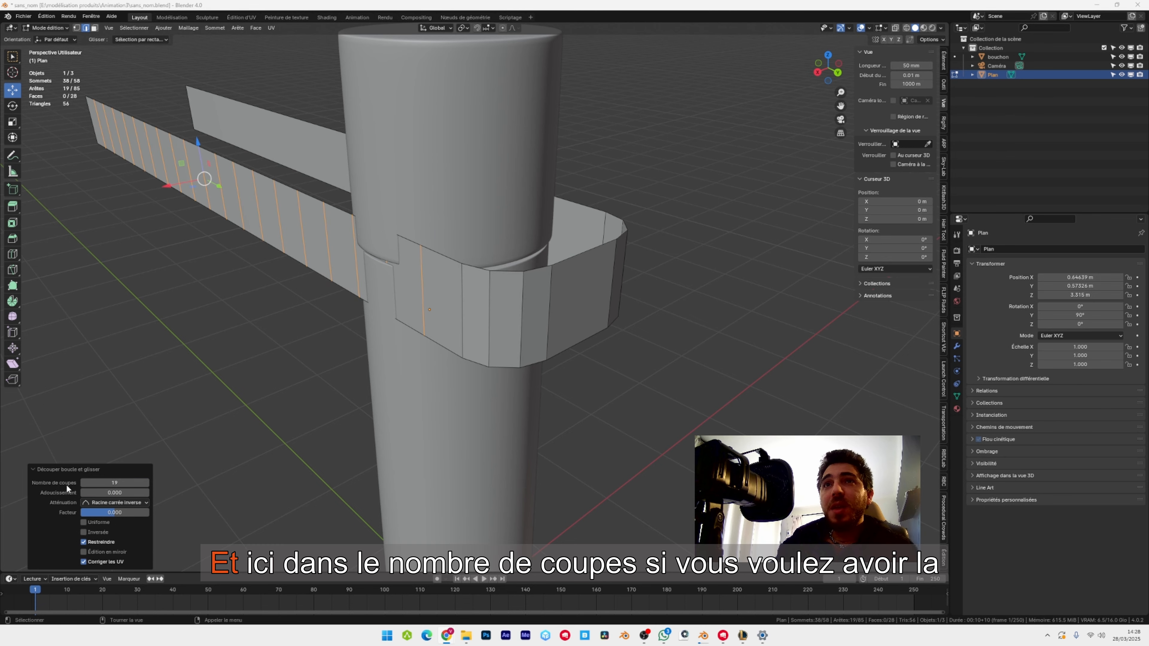
double_click(123, 483)
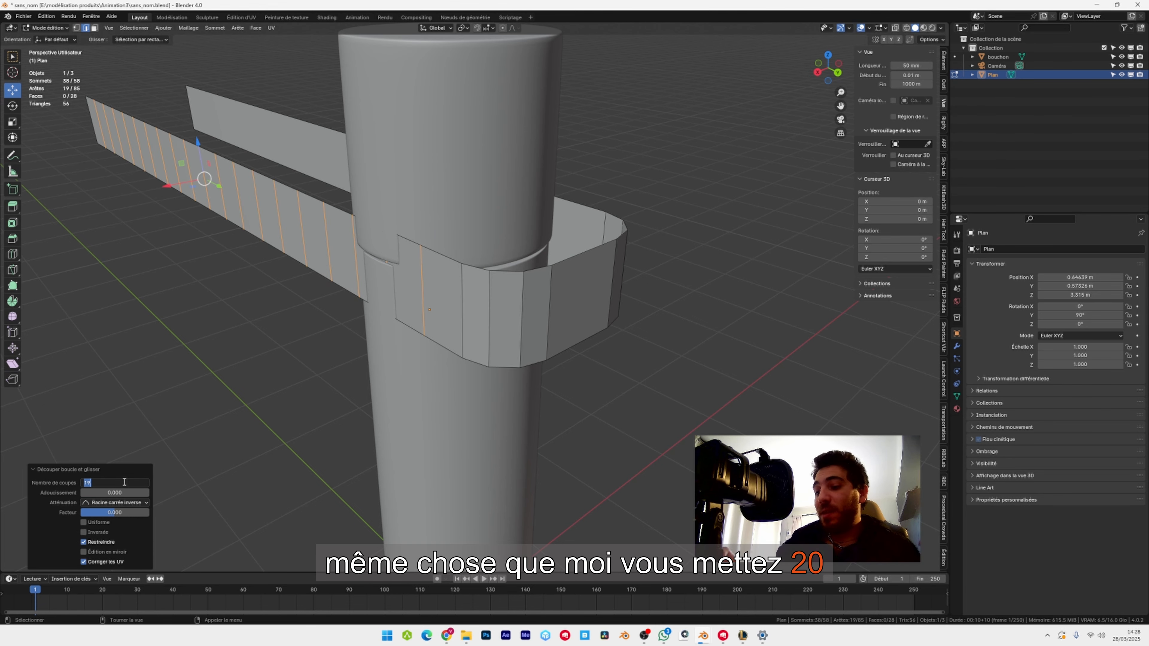
type("20")
key("Return")
Add vertical loop cuts along the ribbon's opposite long side and set the number of cuts to 20.
middle_click_drag(561, 245, 456, 247)
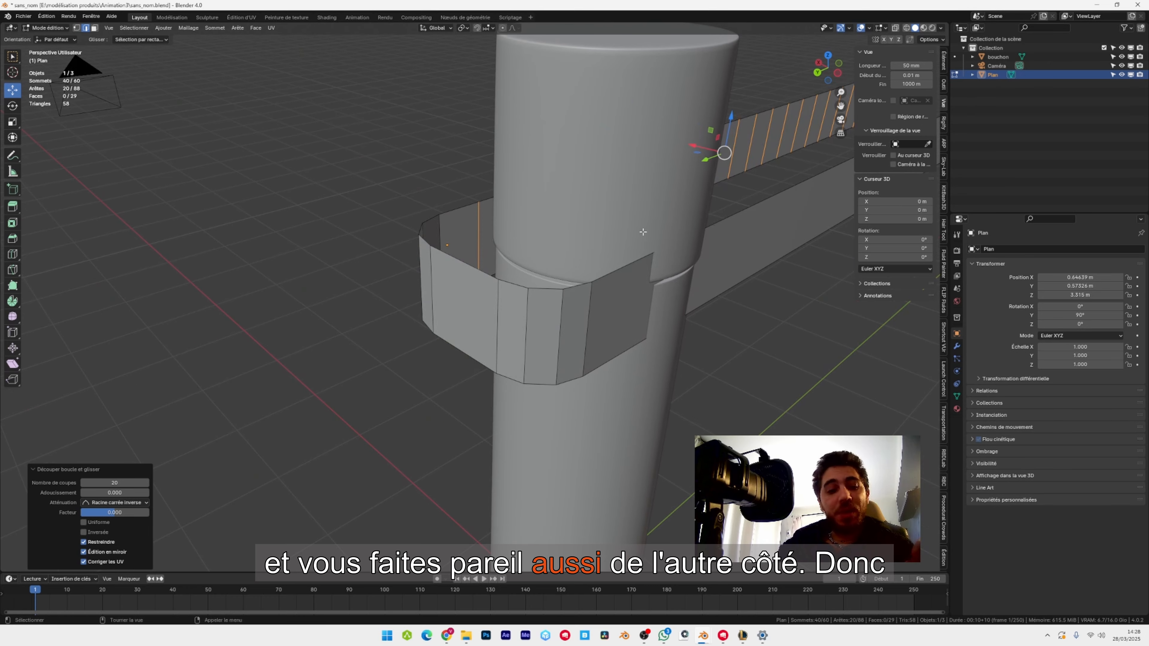
middle_click_drag(642, 231, 564, 261)
key("ctrl+r")
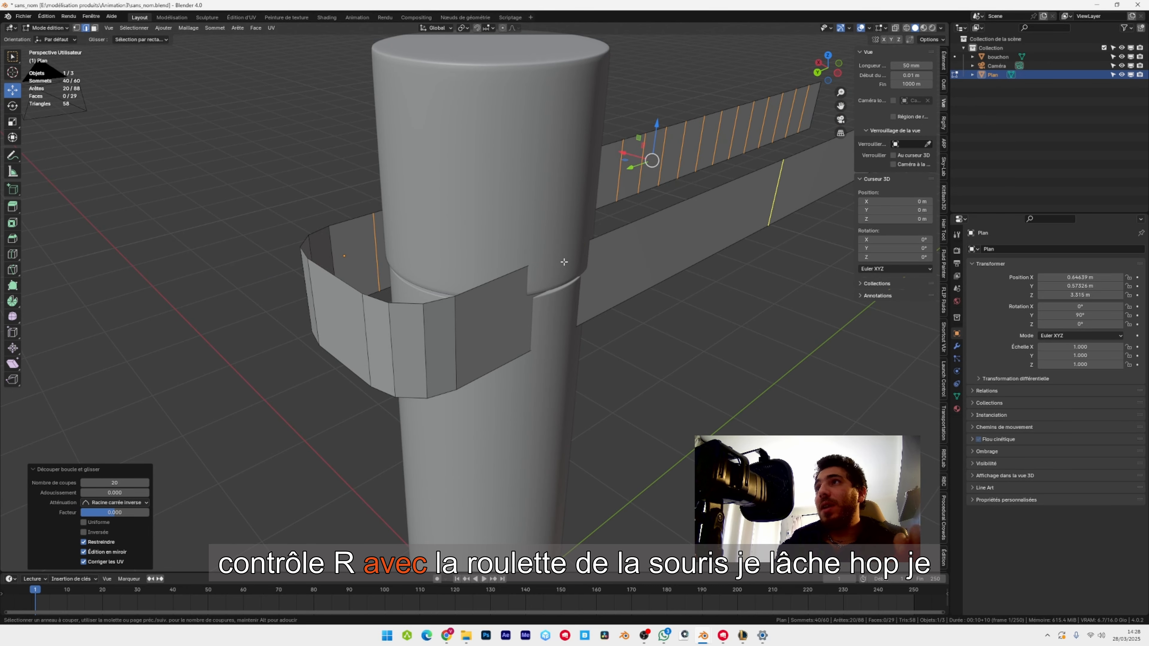
scroll(565, 261, "up", 20)
left_click(564, 261)
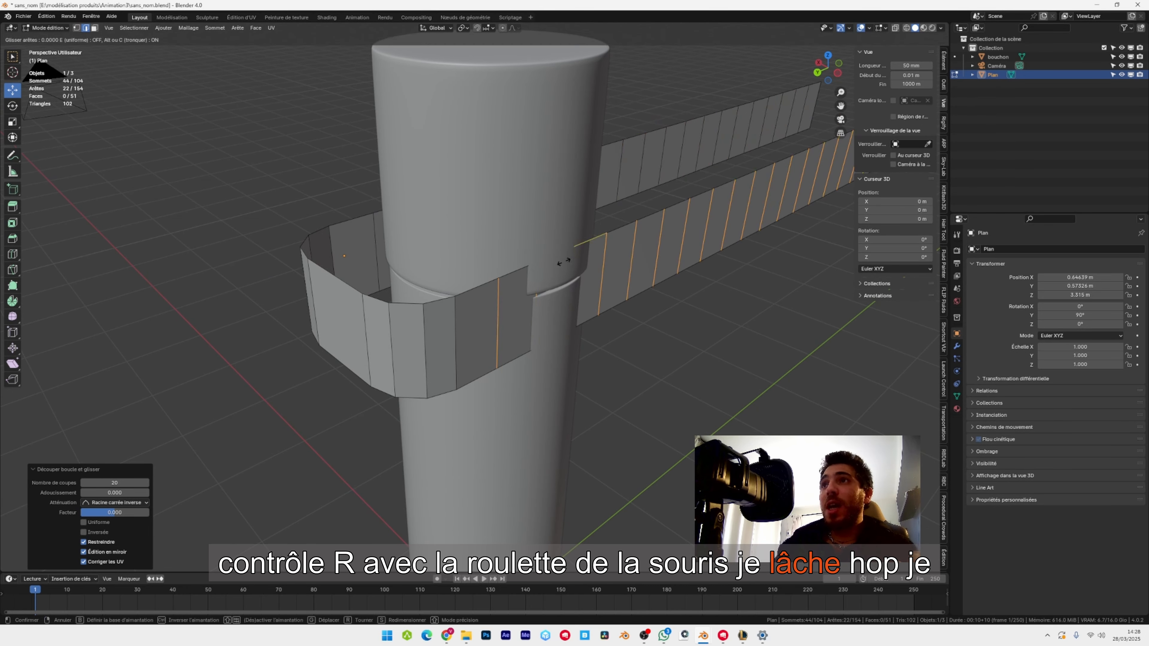
left_click(564, 262)
double_click(113, 483)
type("2")
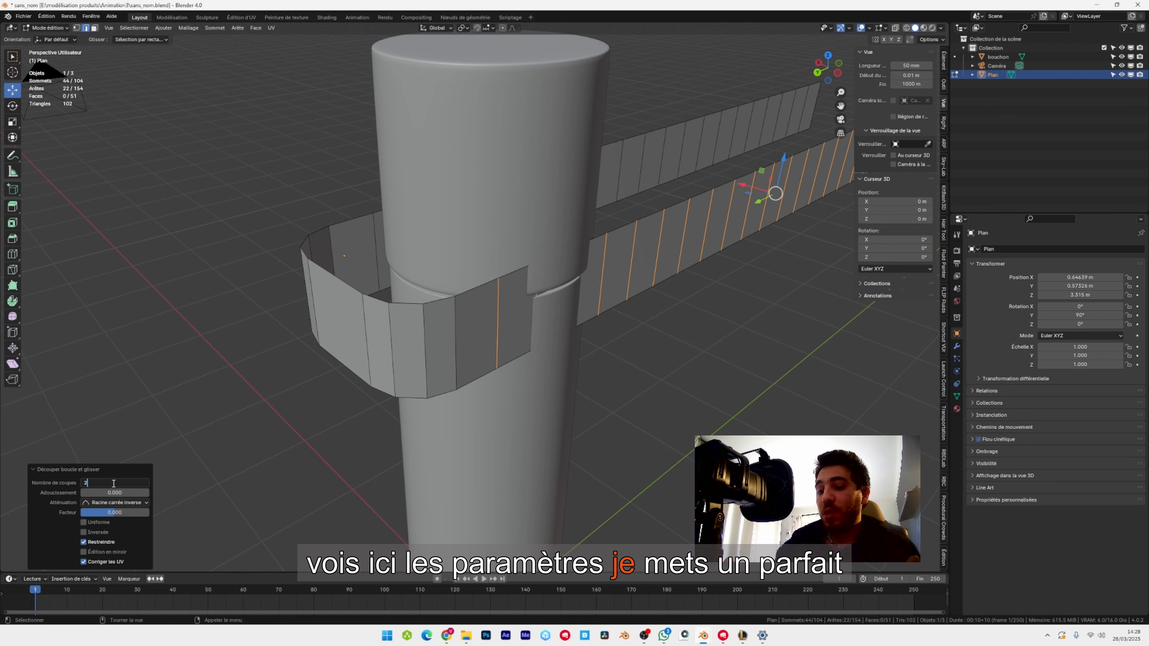
type("0")
key("Return")
Select the four vertical ribbon edges that cut into the bottle, two per side, and scale them outward to about 1.115.
middle_click_drag(353, 315, 539, 298)
scroll(539, 298, "up", 2)
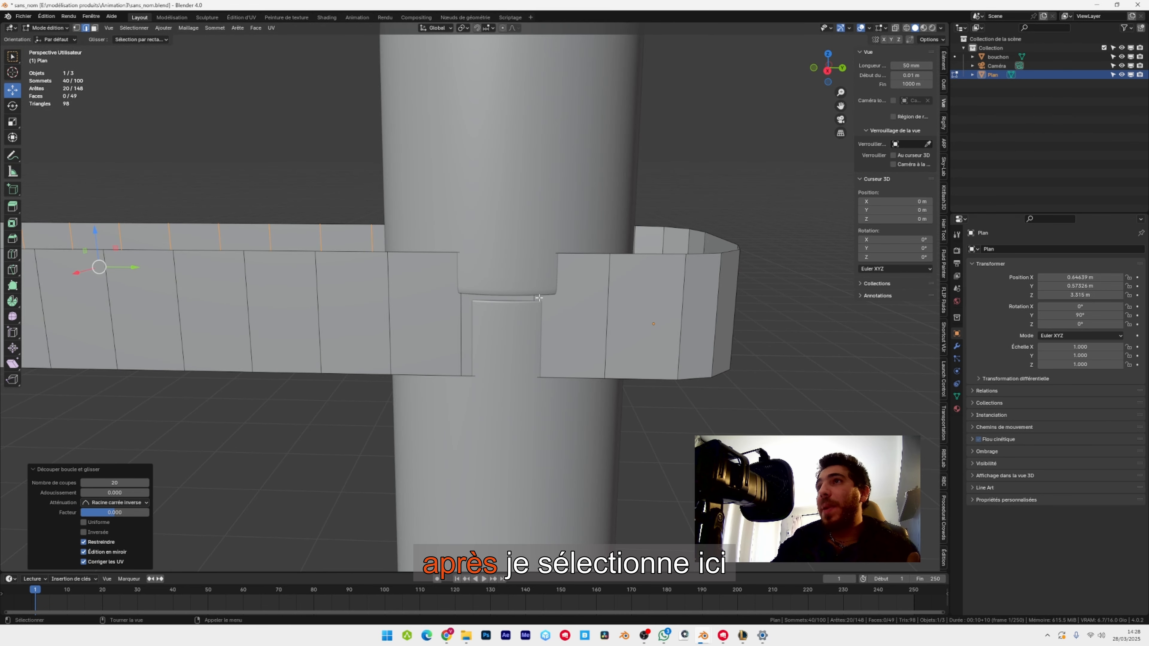
left_click(539, 298)
left_click(461, 297, "shift")
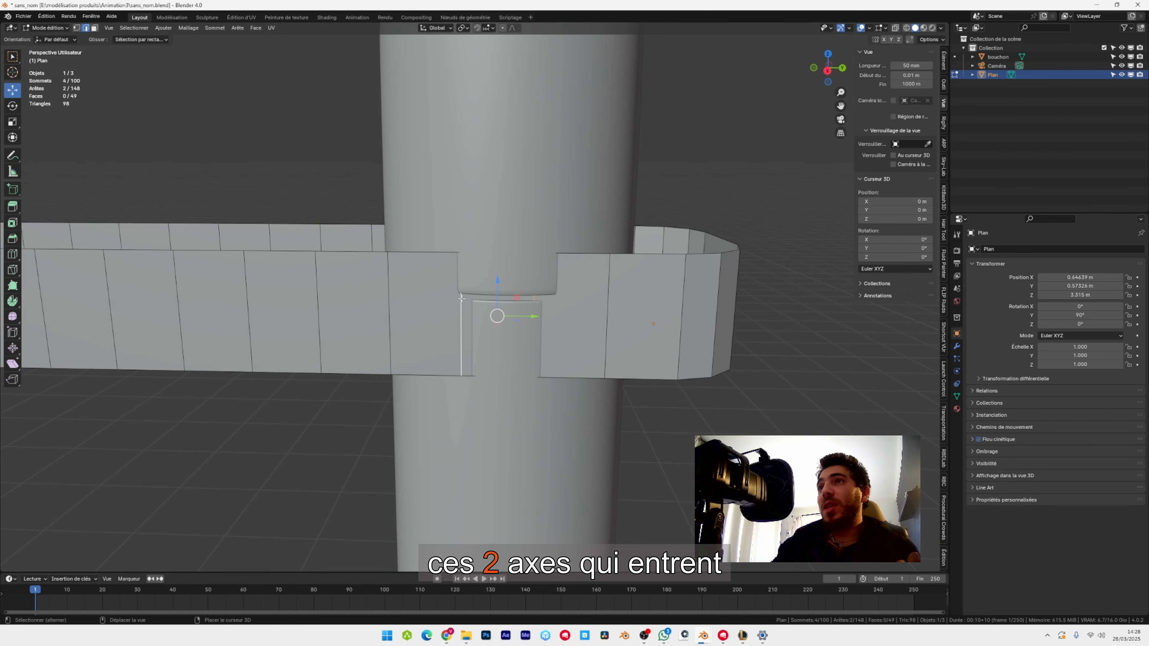
middle_click_drag(675, 245, 424, 278)
scroll(614, 274, "up", 2)
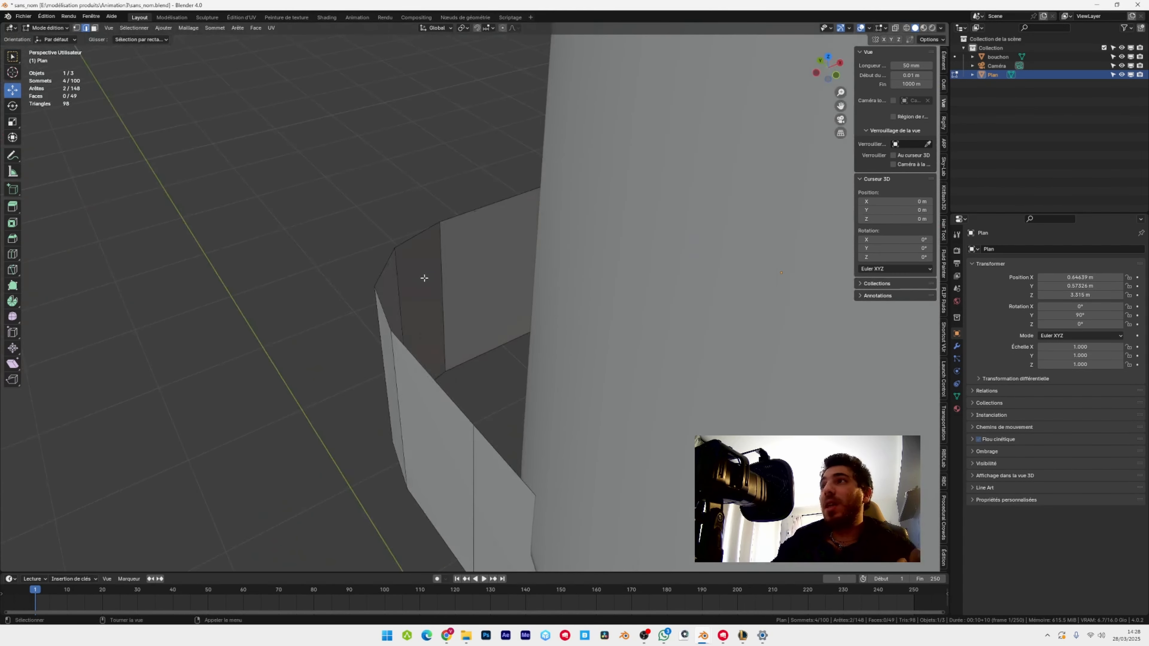
scroll(424, 278, "down", 4)
scroll(696, 348, "up", 2)
middle_click_drag(699, 353, 701, 290, "shift")
middle_click_drag(626, 352, 613, 310, "shift")
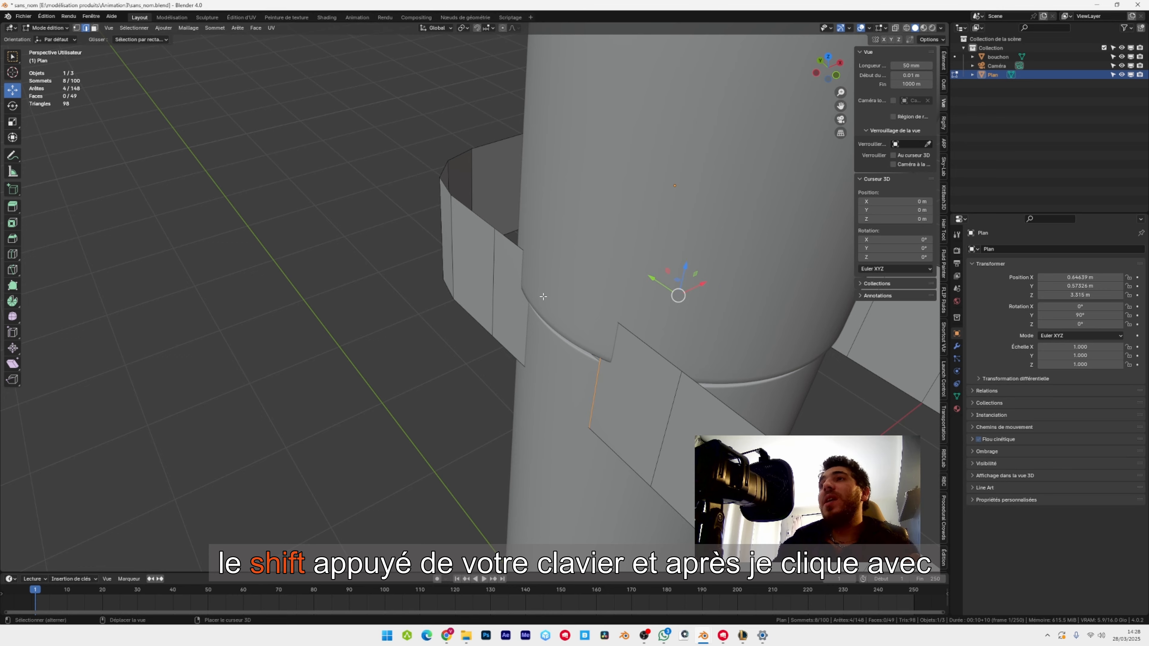
middle_click_drag(543, 296, 473, 267)
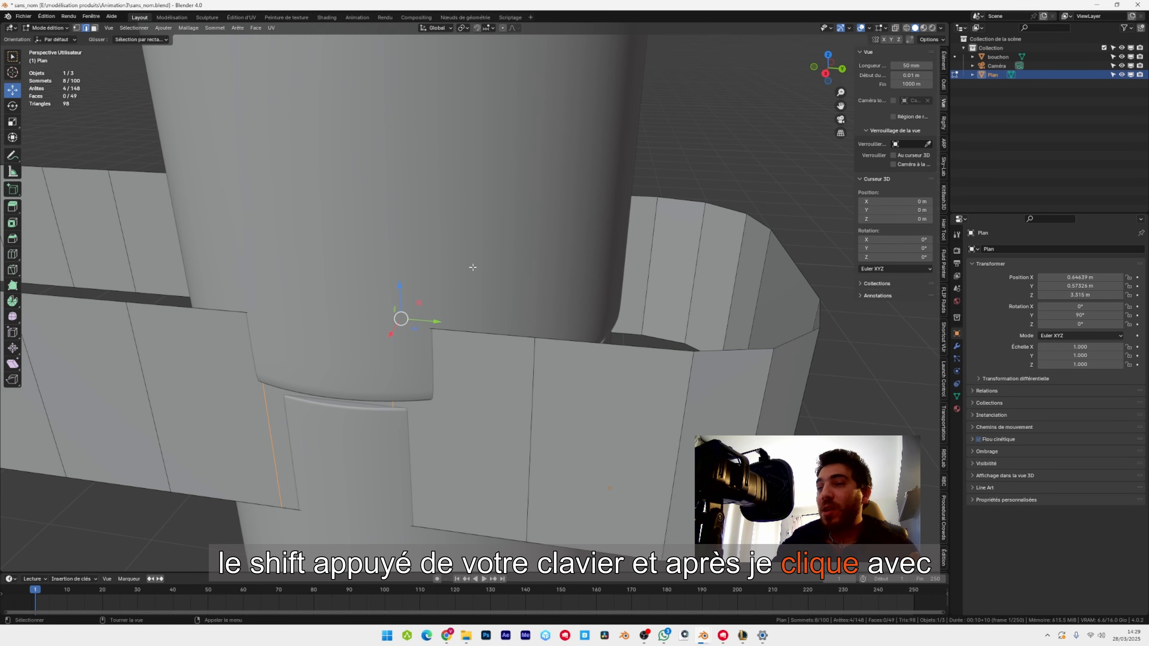
key("KP_7")
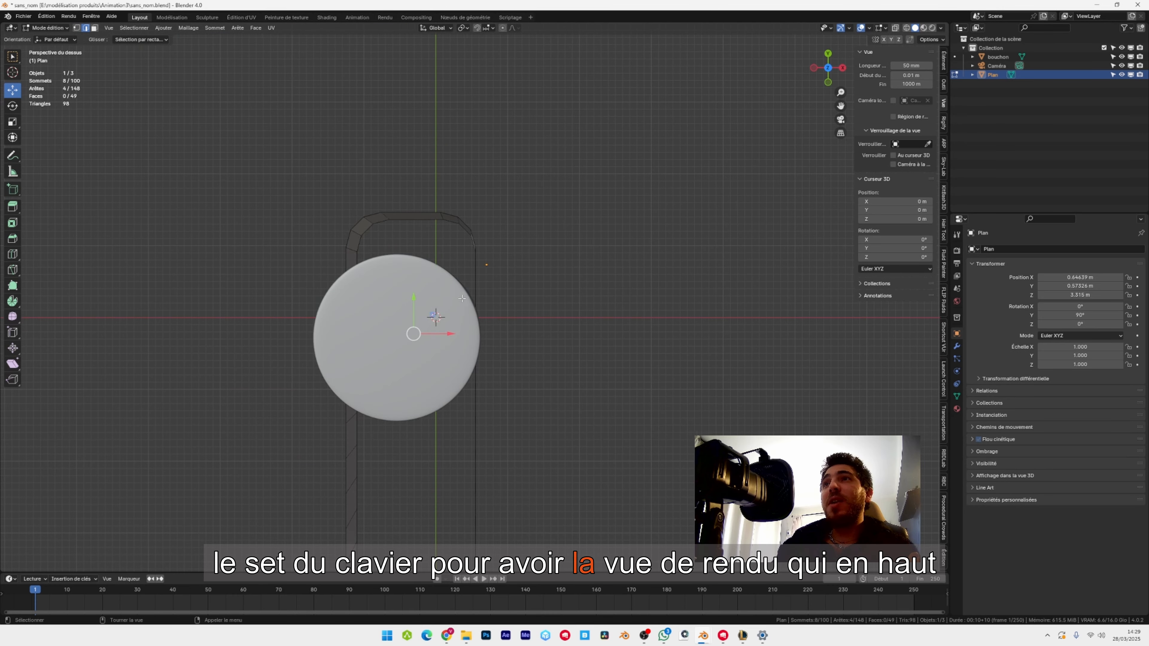
middle_click_drag(462, 299, 539, 294)
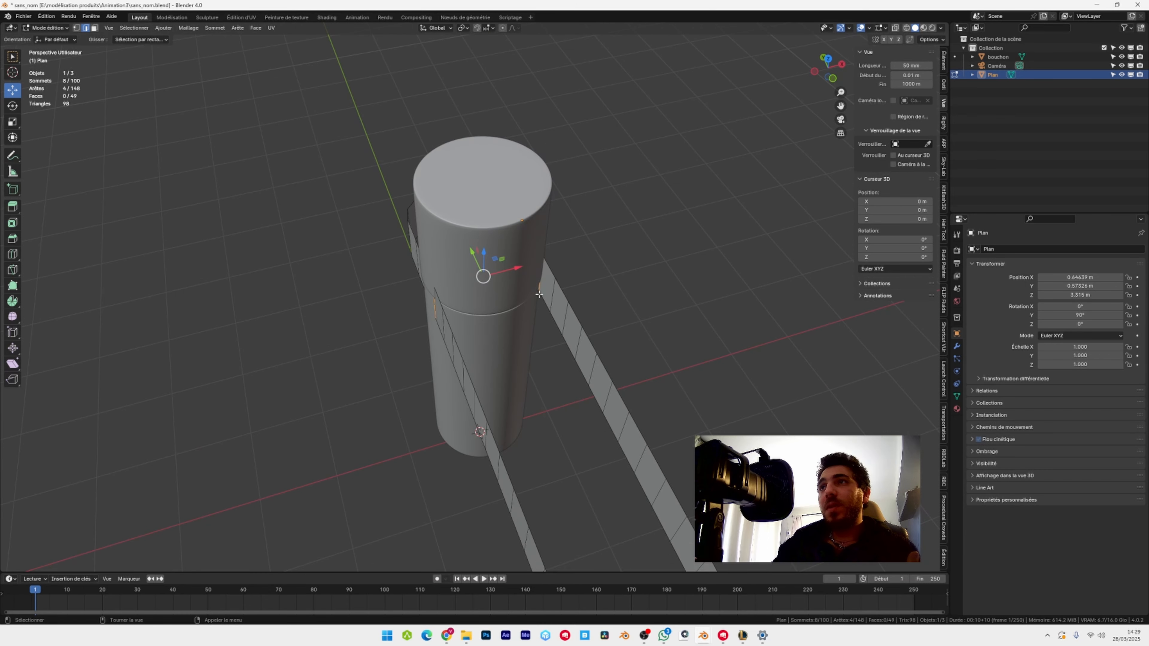
scroll(539, 295, "up", 3)
key("s")
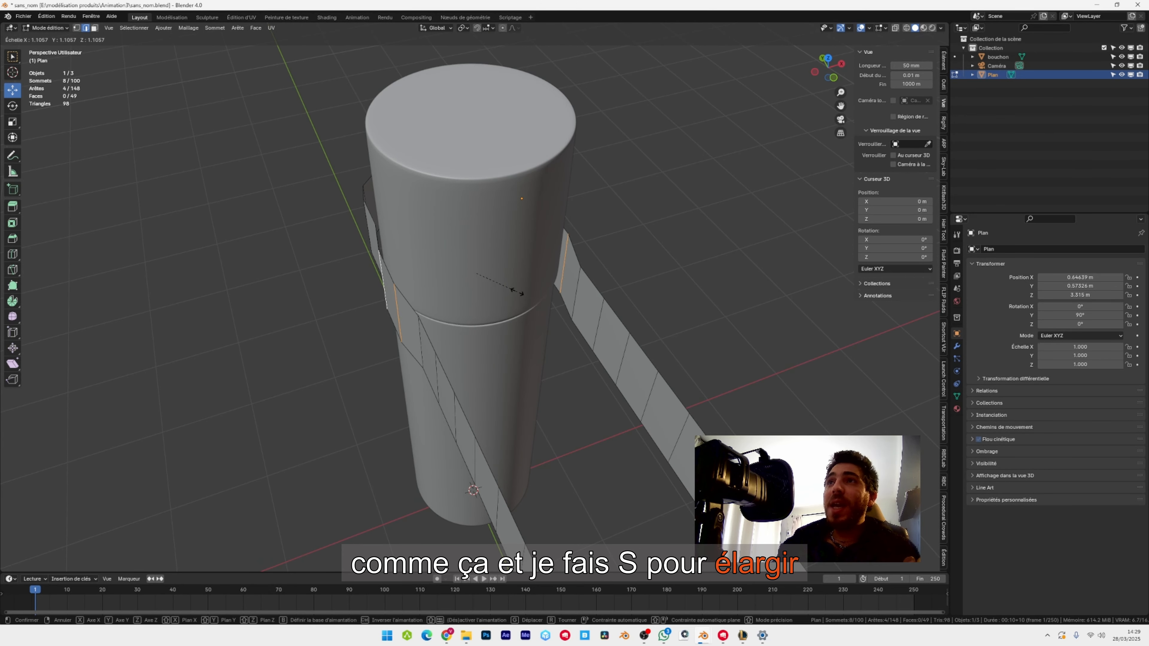
left_click(518, 292)
Add 4 evenly spaced loop cuts running lengthwise along the ribbon.
middle_click_drag(518, 293, 772, 241)
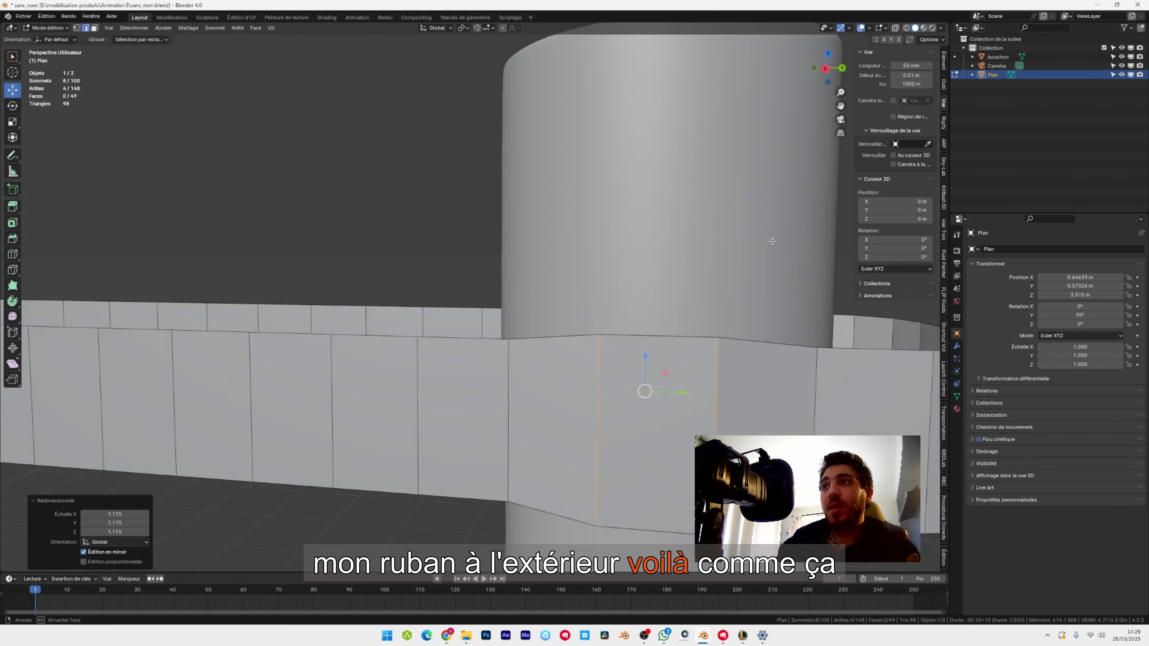
scroll(758, 248, "down", 2)
middle_click_drag(581, 369, 551, 361, "shift")
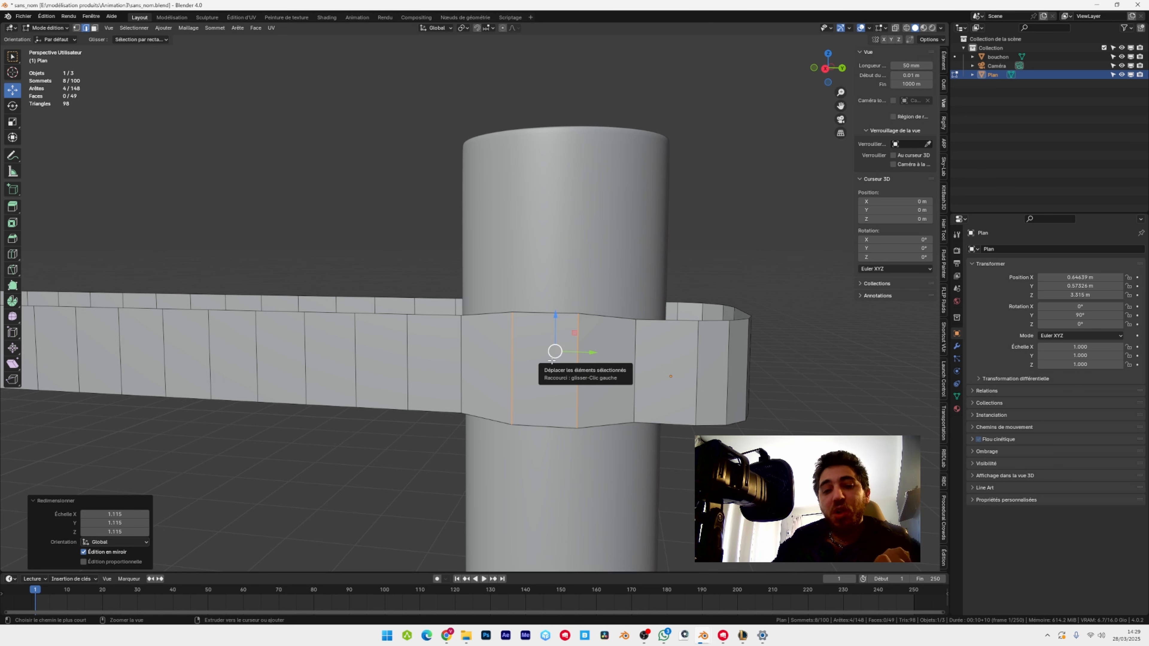
key("ctrl+r")
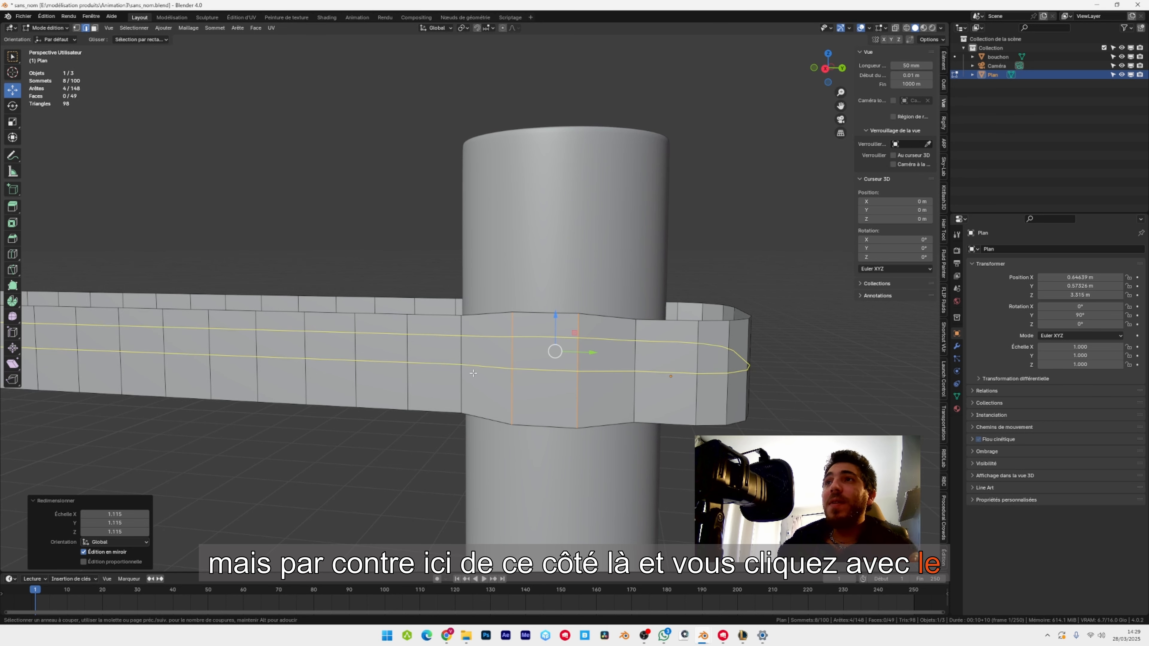
key("4")
left_click(473, 373)
right_click(406, 421)
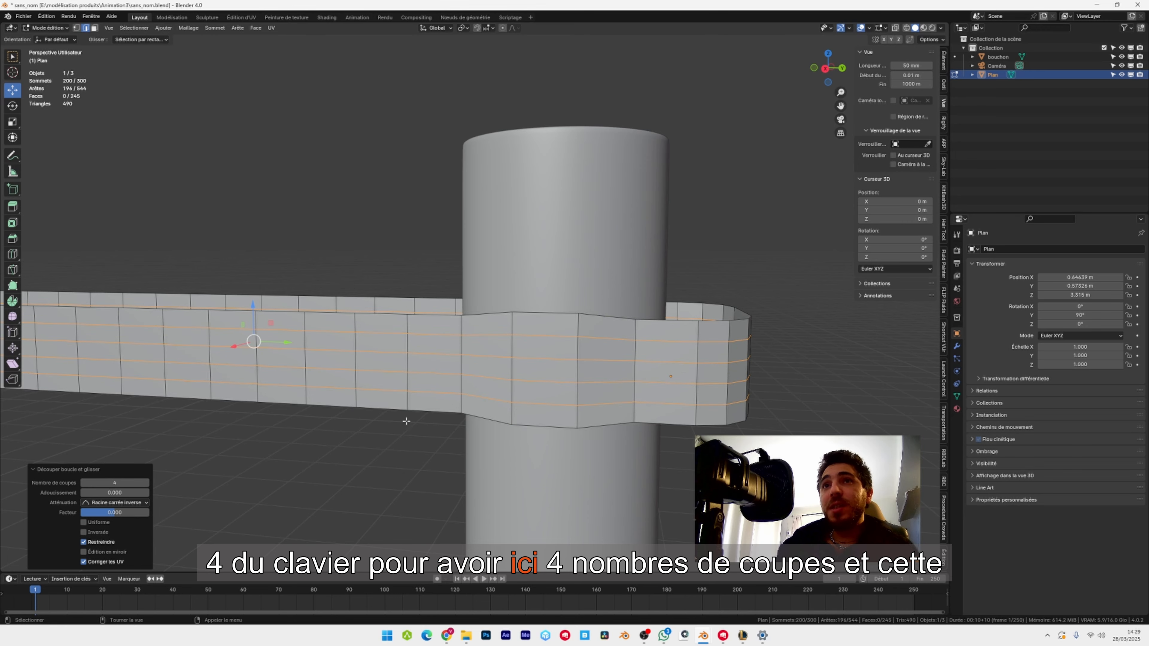
Return to object mode and select the ribbon.
middle_click_drag(520, 272, 497, 253)
left_click(62, 27)
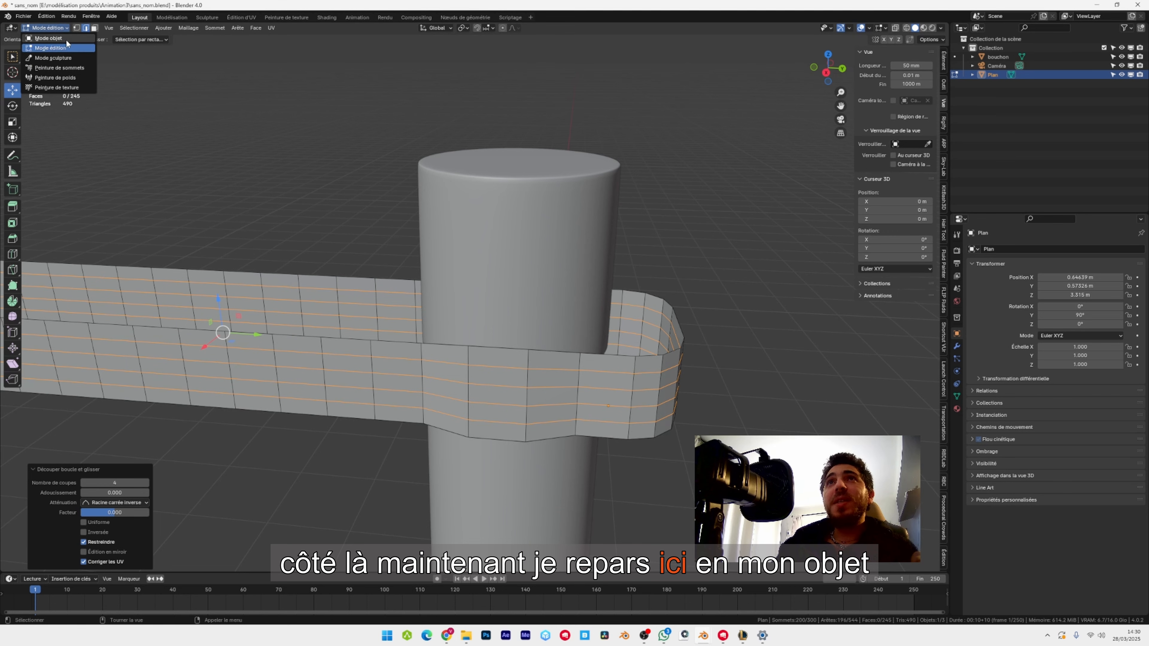
left_click(65, 39)
left_click(258, 233)
left_click(382, 364)
scroll(408, 366, "down", 2)
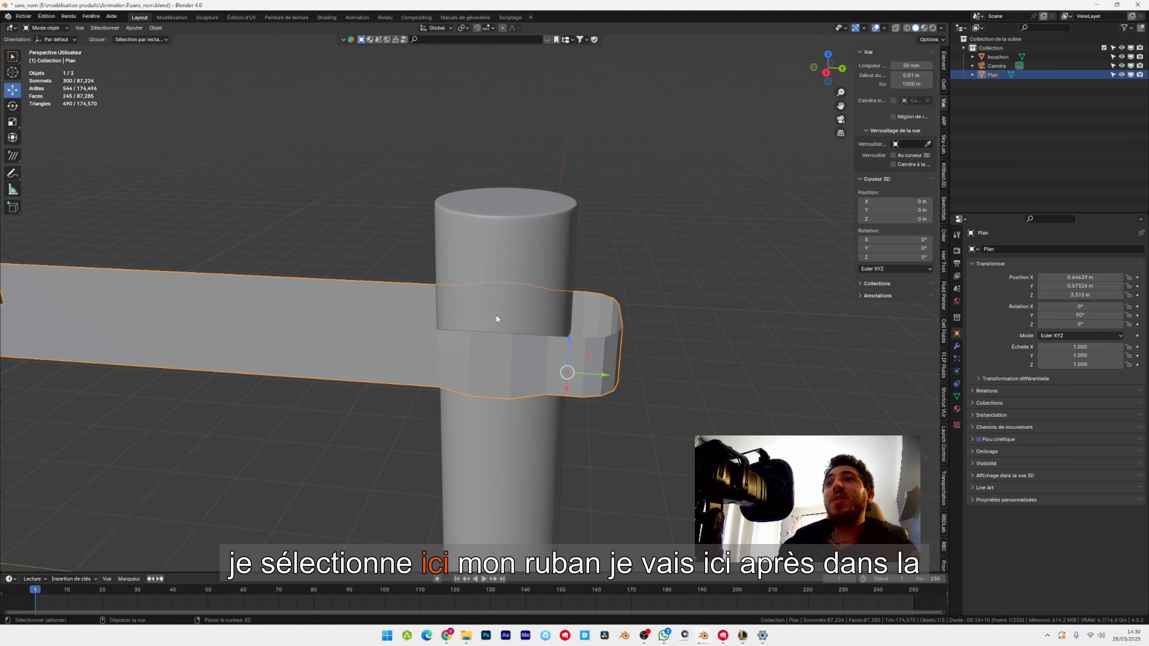
Rename the ribbon object to "cloth 1" and save the file.
middle_click_drag(496, 319, 510, 244, "shift")
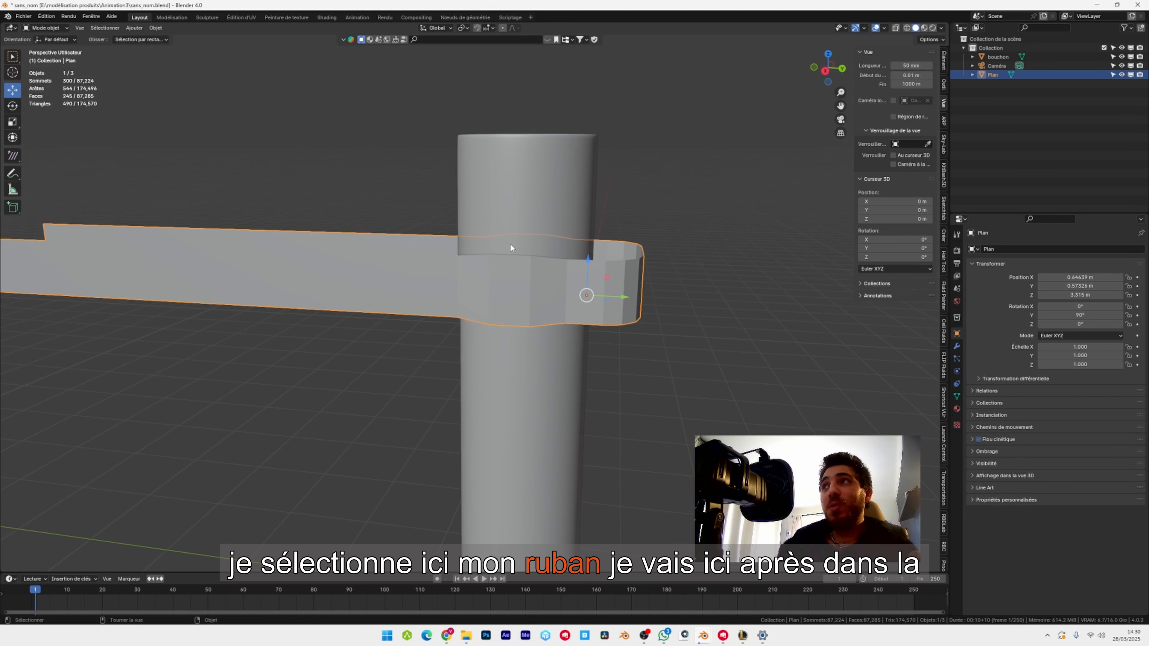
double_click(997, 76)
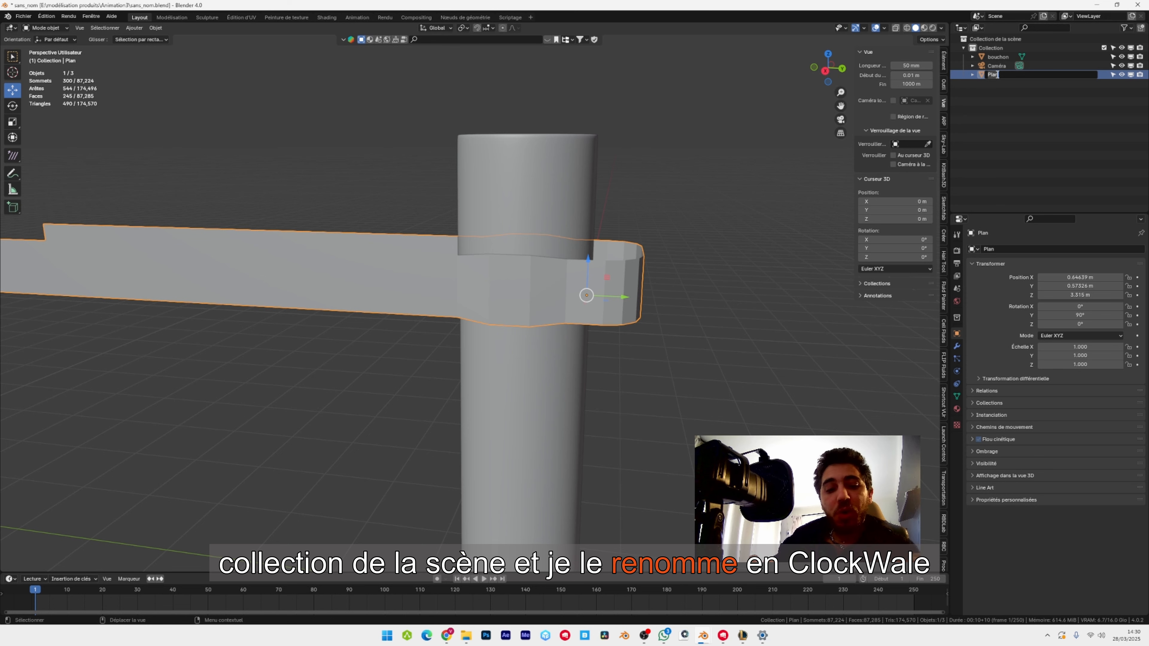
type("cloc")
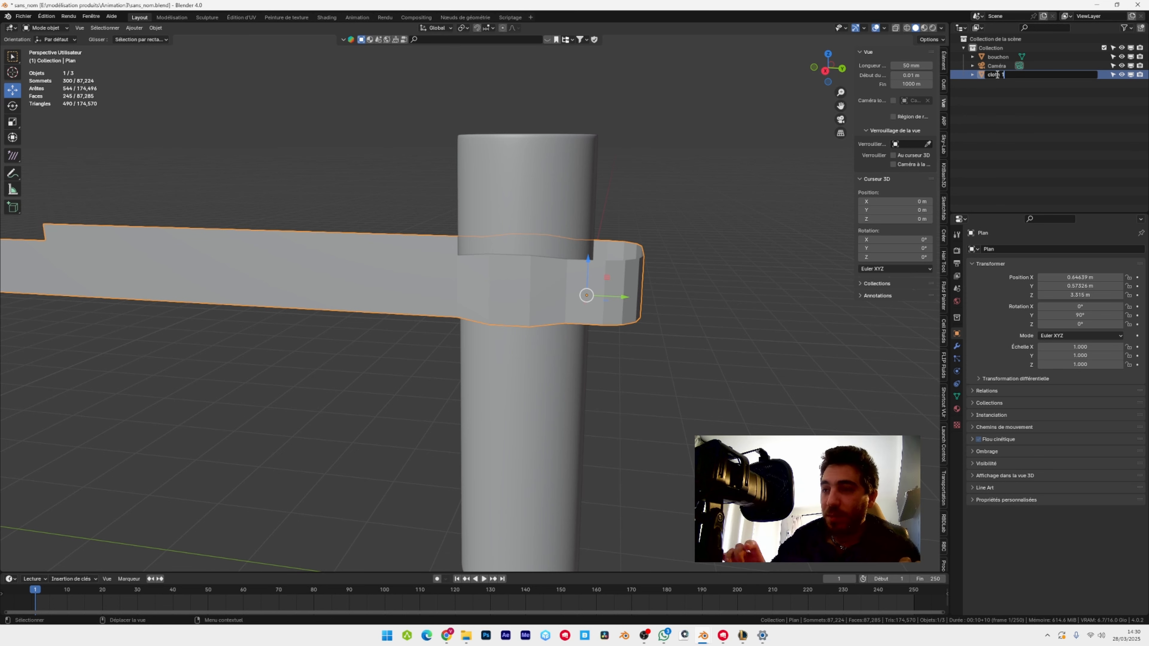
type("h 1")
key("Return")
left_click(23, 16)
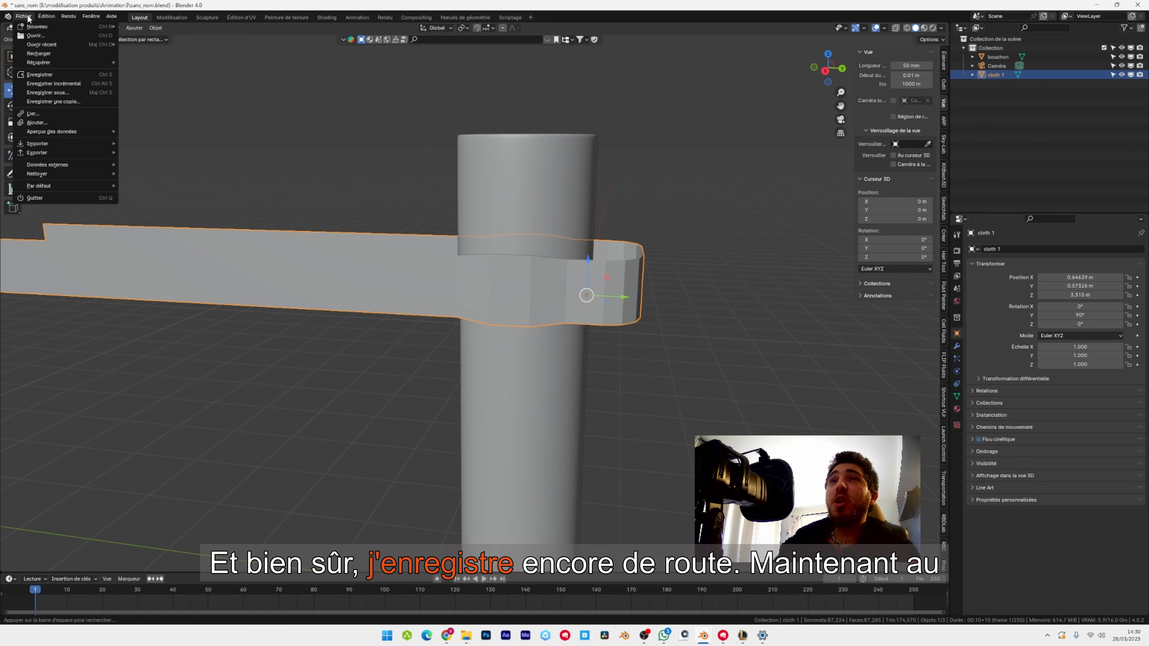
left_click(65, 76)
Add a Subdivision Surface modifier to the ribbon, followed by a Solidify modifier.
middle_click_drag(519, 299, 569, 327)
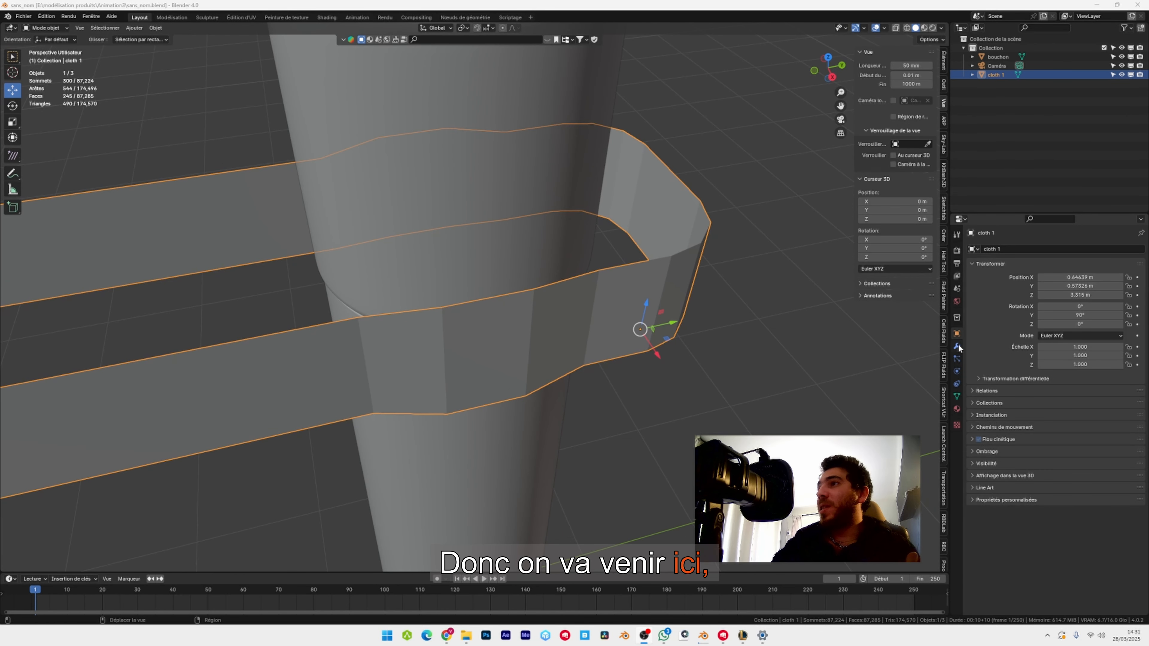
left_click(957, 347)
left_click(1058, 249)
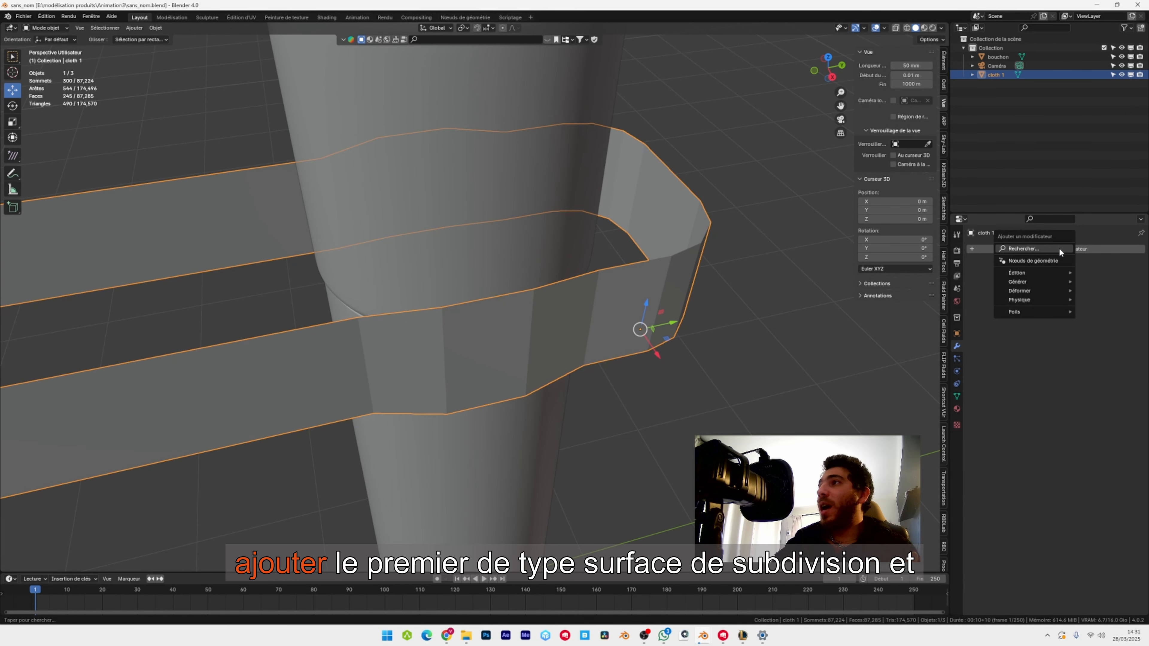
left_click(1041, 249)
left_click(1001, 283)
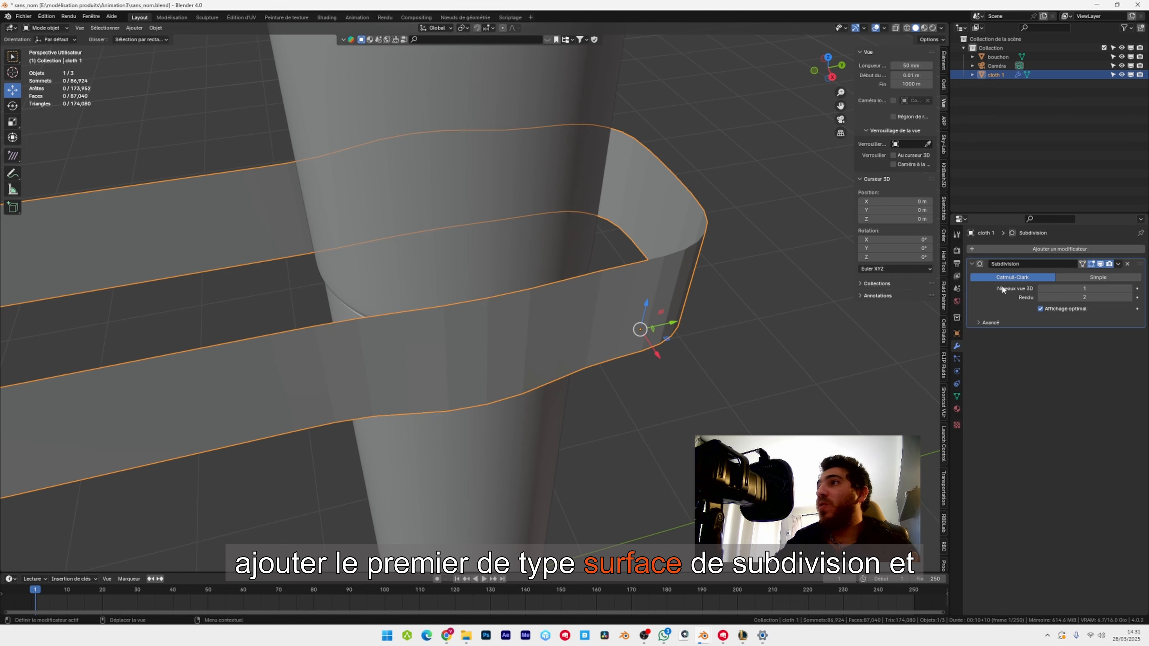
left_click(1059, 249)
left_click(1026, 255)
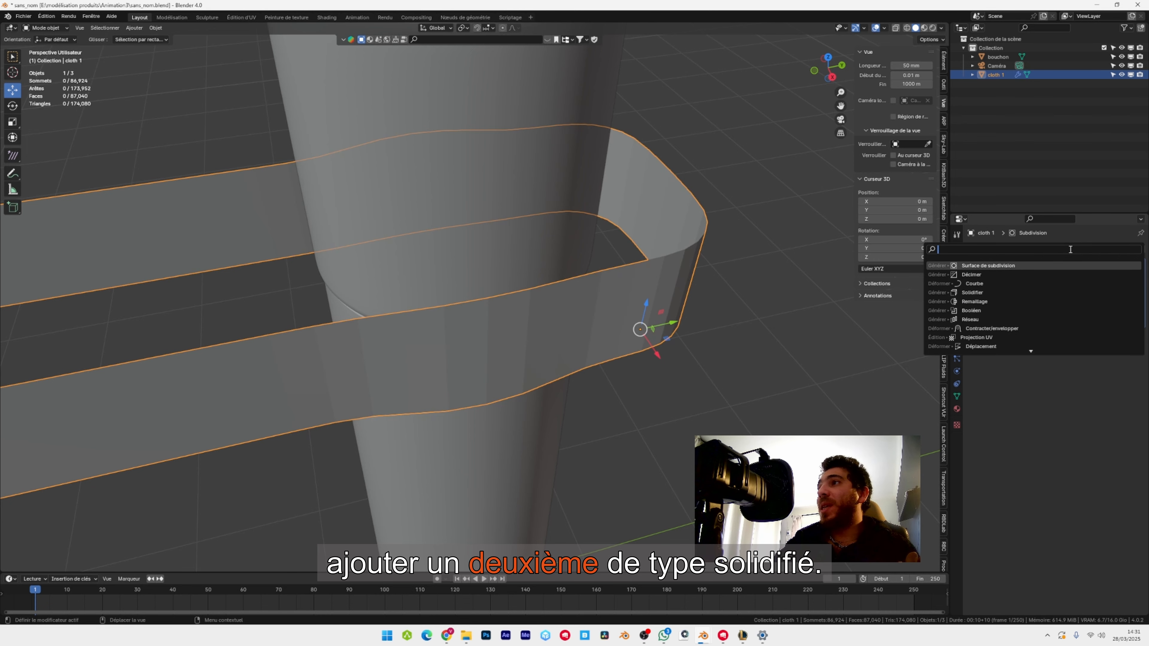
left_click(977, 293)
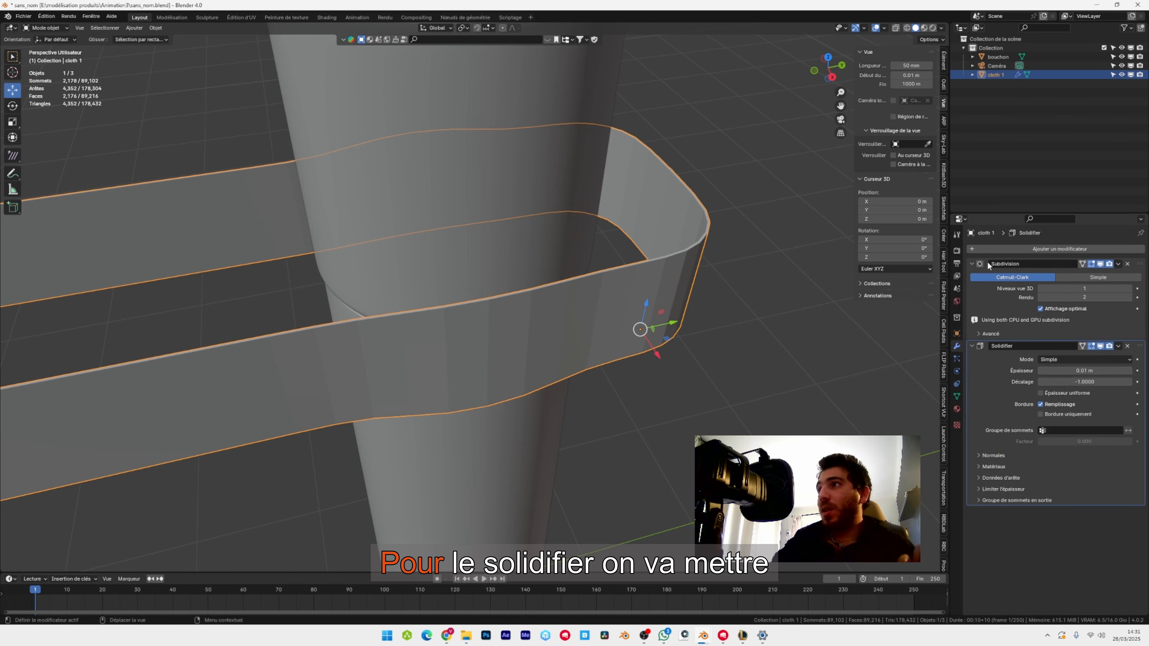
Set the Solidify modifier's thickness to -0.03 m.
left_click(1093, 367)
type("-")
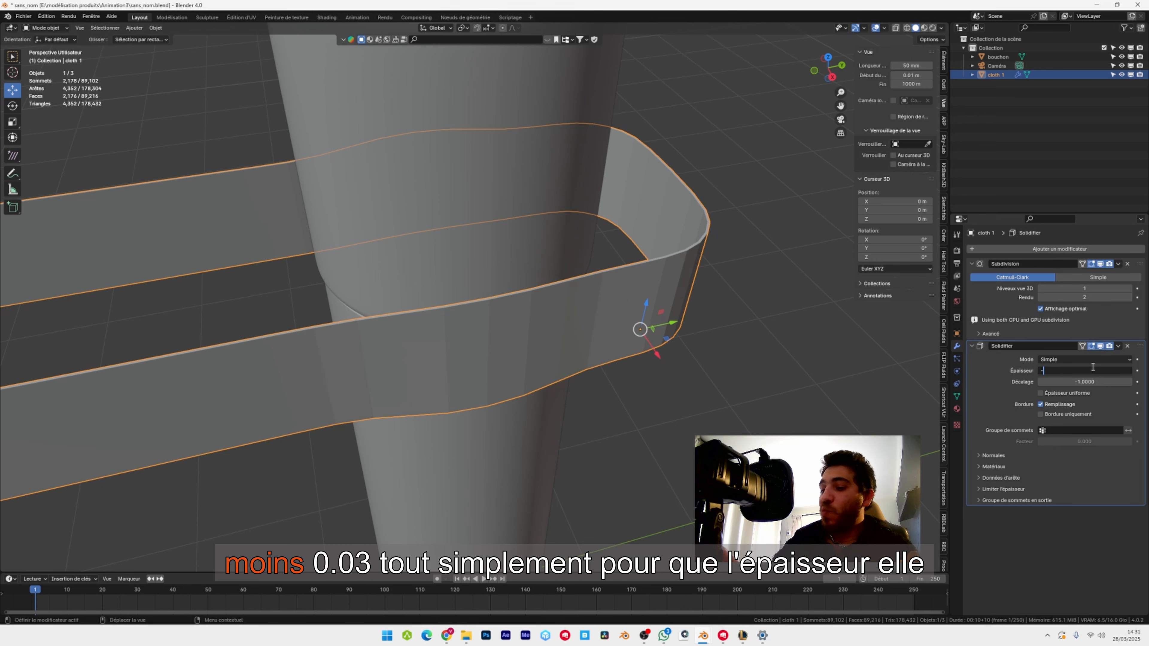
type("0.03")
key("Return")
middle_click_drag(733, 349, 615, 340)
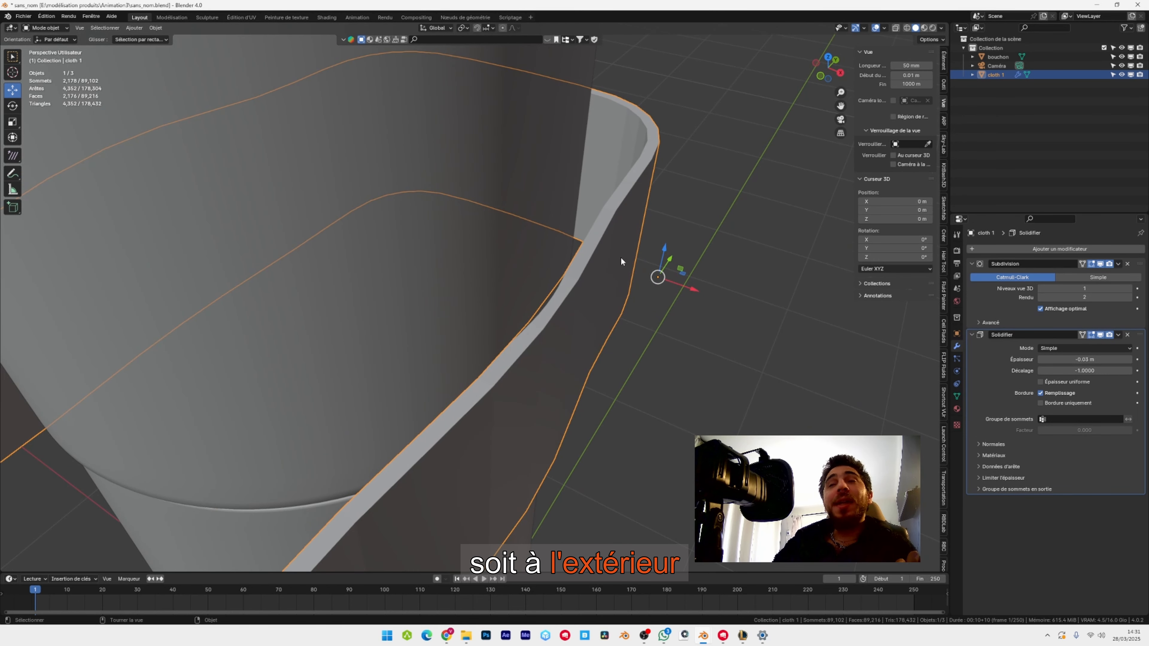
Try a positive Solidify thickness of 0.03 m on the ribbon and restore it to -0.03 m.
left_click(1092, 357)
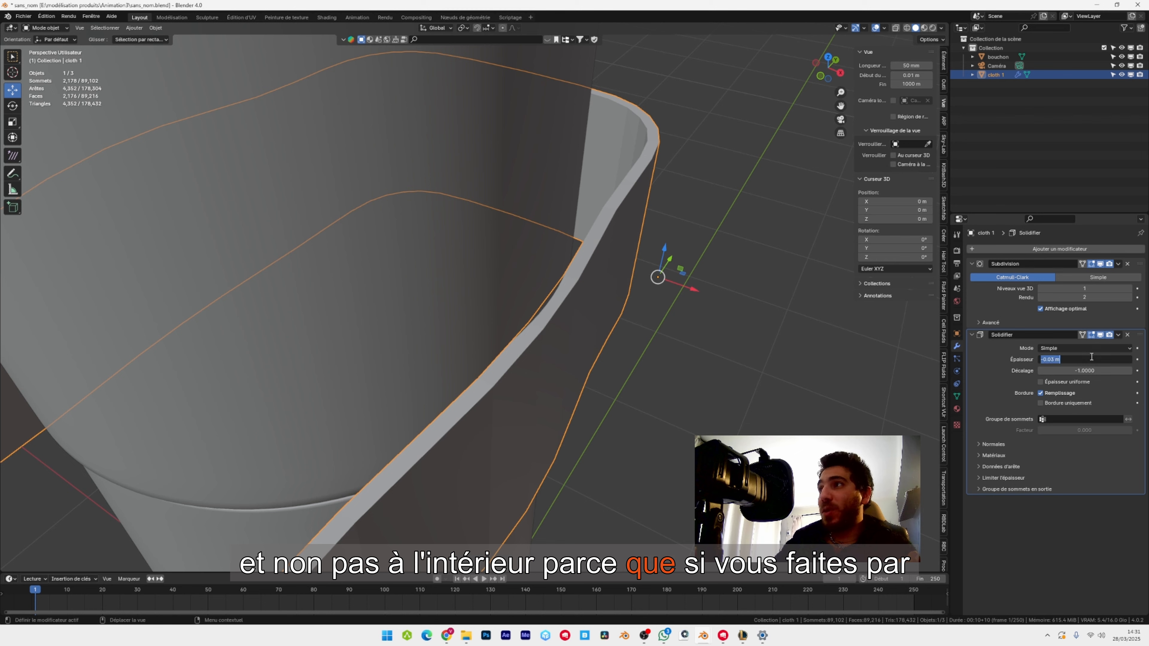
type("0.03")
key("Return")
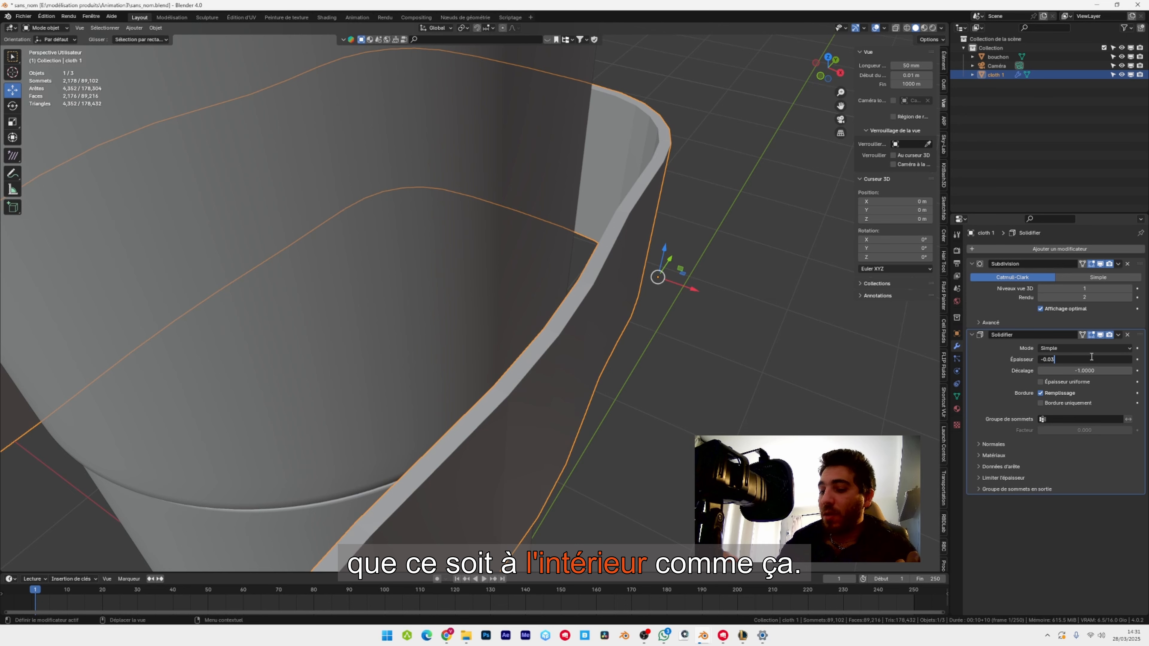
key("Return")
In edit mode, select the four vertical edge loops beside the bottle, two per ribbon side, and scale them outward to about 1.08.
middle_click_drag(566, 317, 548, 280)
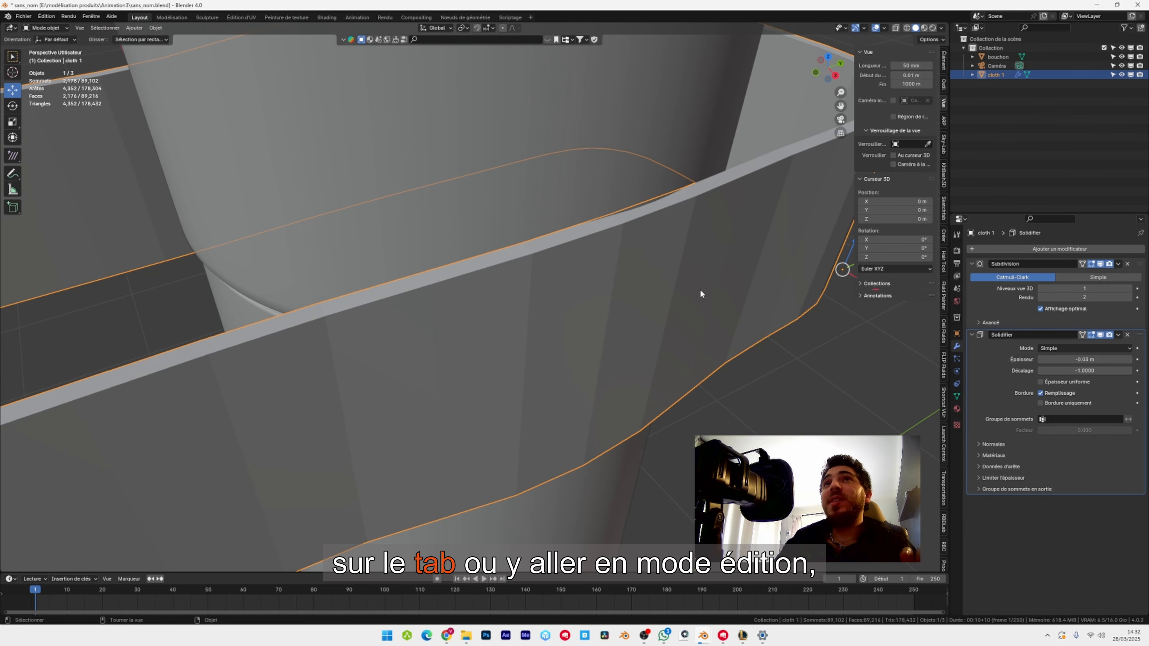
key("Tab")
left_click(701, 214, "shift")
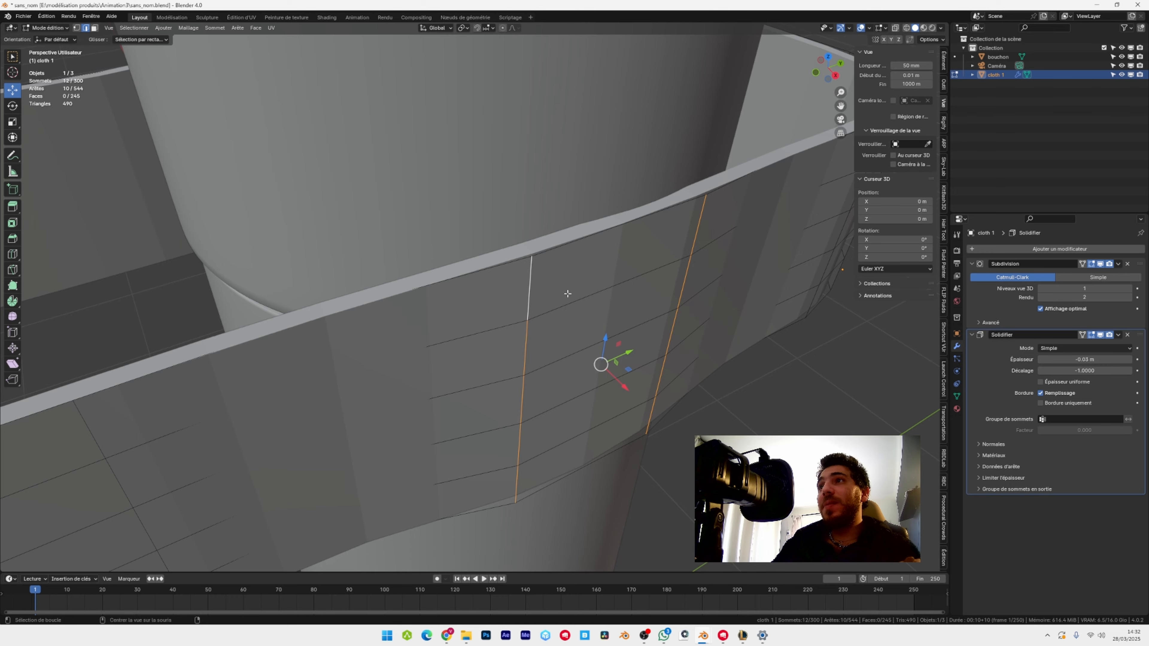
middle_click_drag(567, 293, 450, 310)
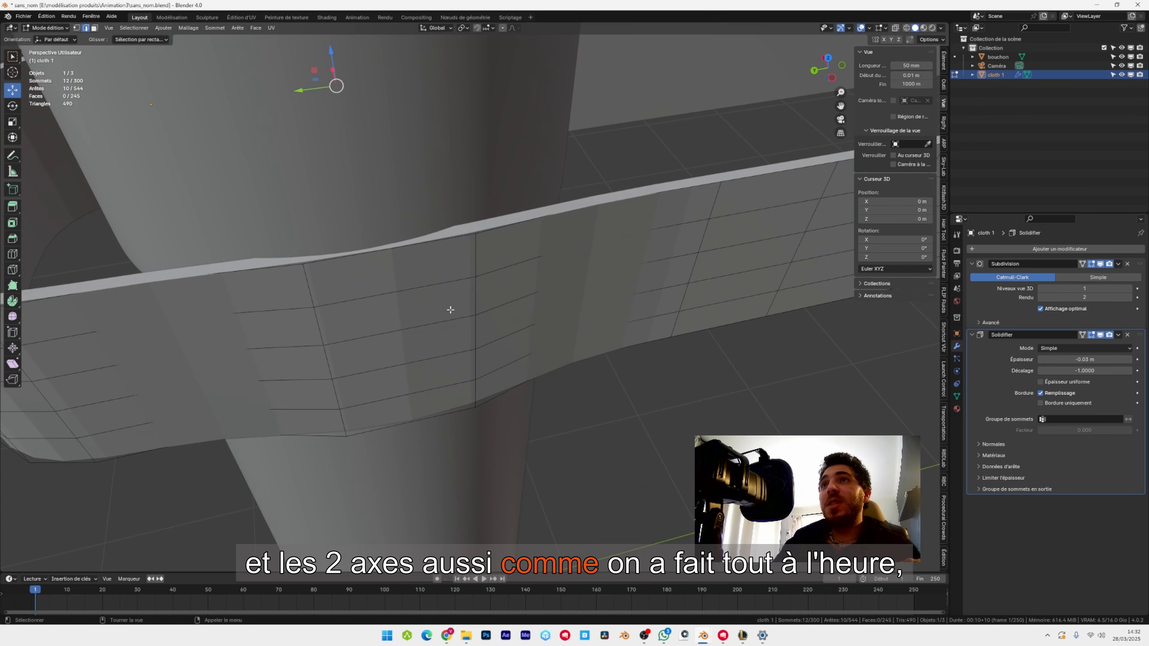
left_click(314, 299, "alt+shift")
left_click(476, 258, "alt+shift")
middle_click_drag(528, 244, 542, 327)
key("s")
left_click(527, 331)
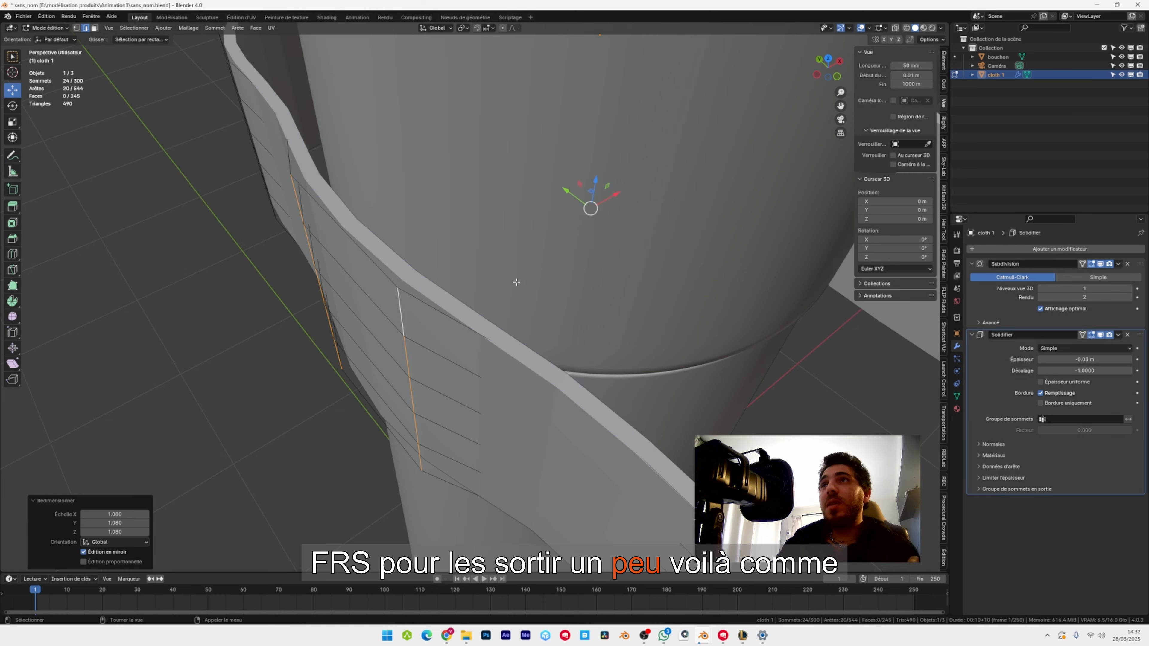
Scale the four selected vertical edge loops slightly inward to about 0.964.
middle_click_drag(513, 283, 466, 277)
scroll(591, 295, "down", 4)
scroll(588, 299, "up", 5)
scroll(579, 313, "down", 5)
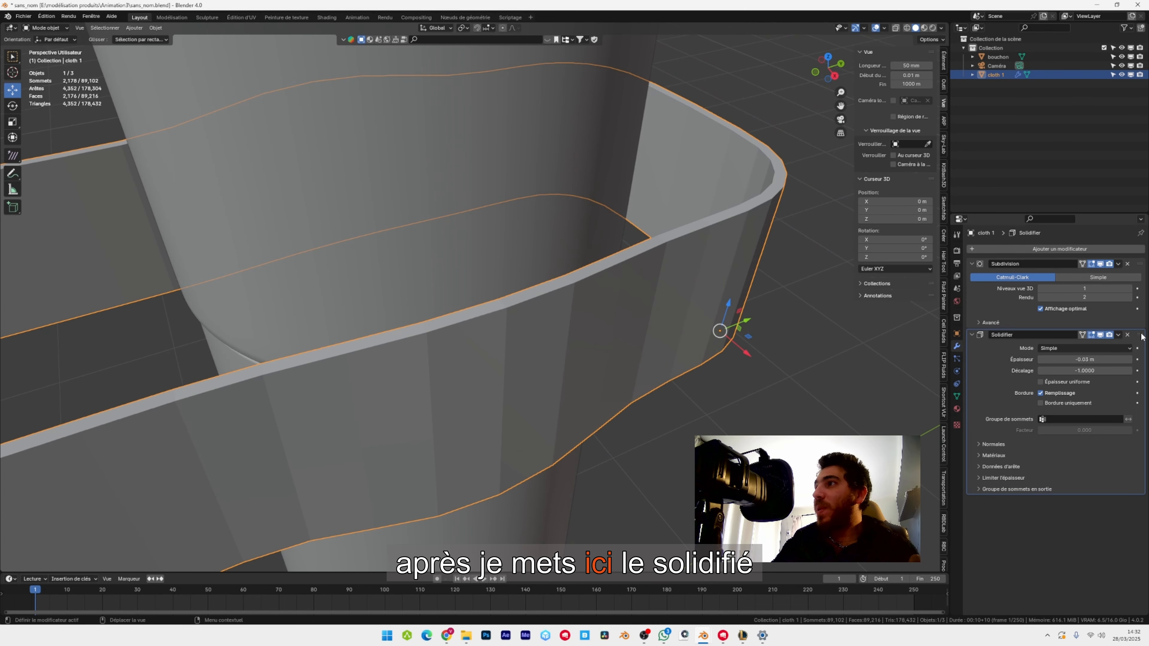
In object mode, move Solidify above Subdivision in the modifier stack and shade the ribbon smooth.
left_click_drag(1141, 336, 1136, 267)
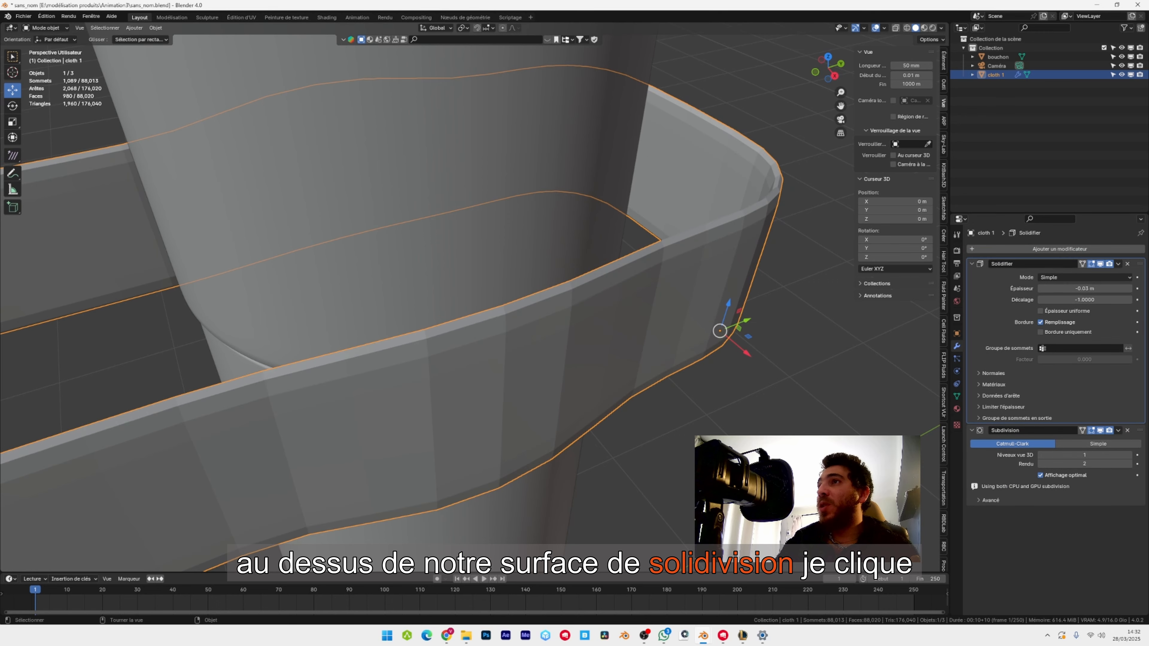
right_click(600, 327)
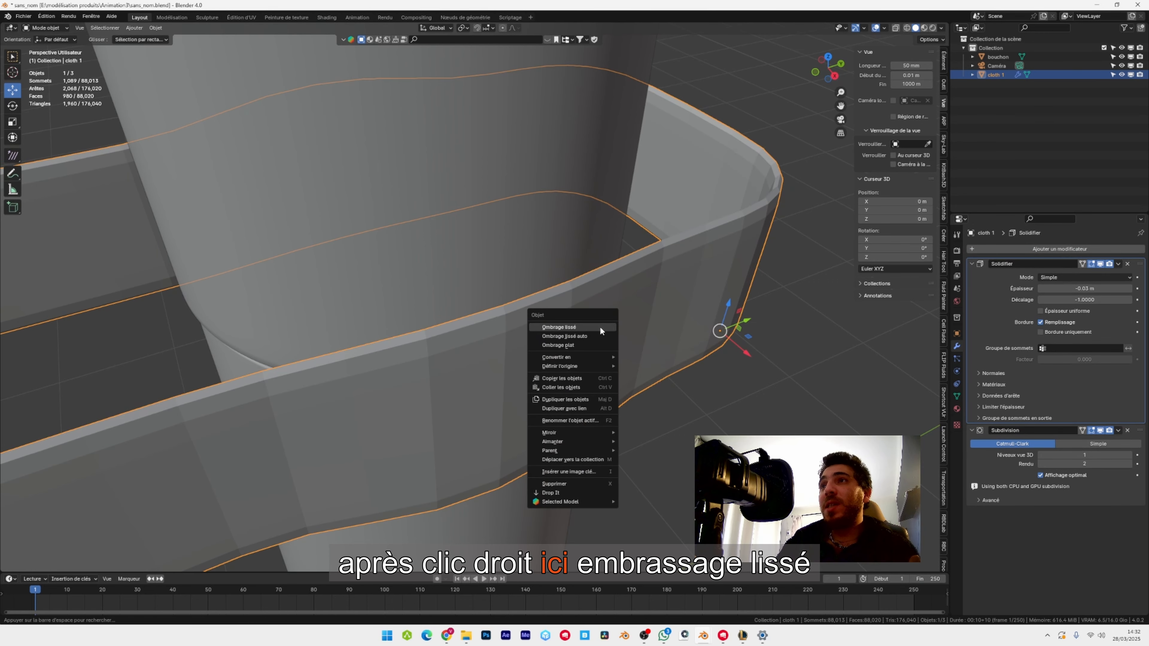
left_click(600, 325)
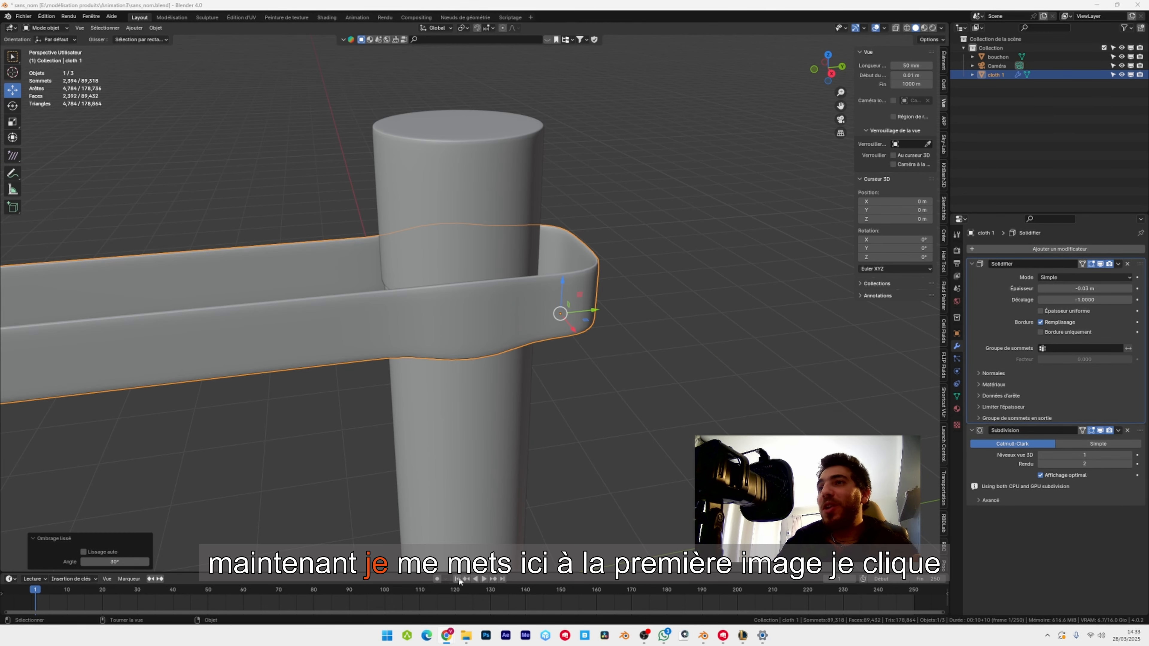
Return to the first frame, enlarge the timeline area, and add Cloth physics to the ribbon.
left_click(458, 579)
left_click_drag(199, 573, 171, 517)
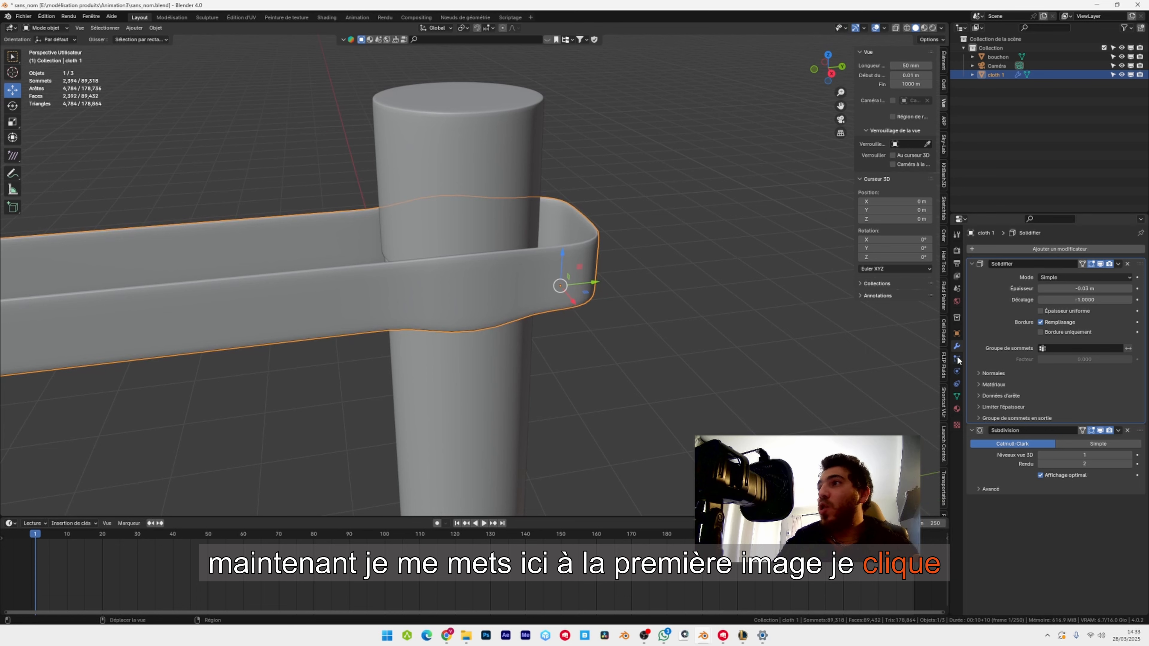
left_click(957, 370)
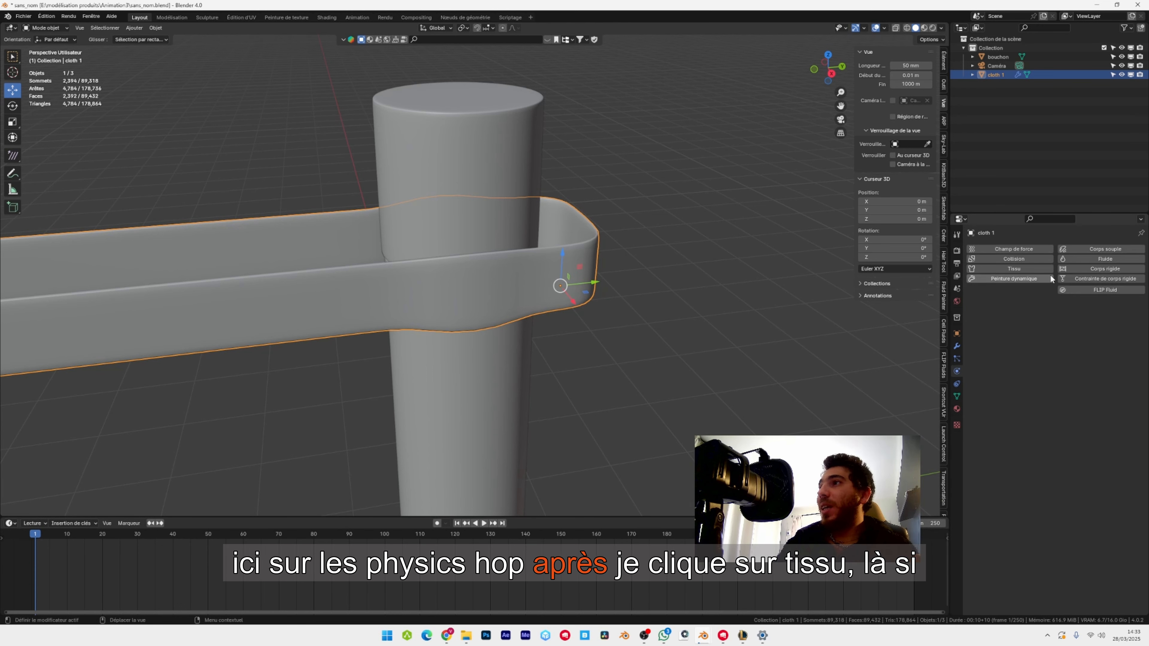
left_click(1034, 268)
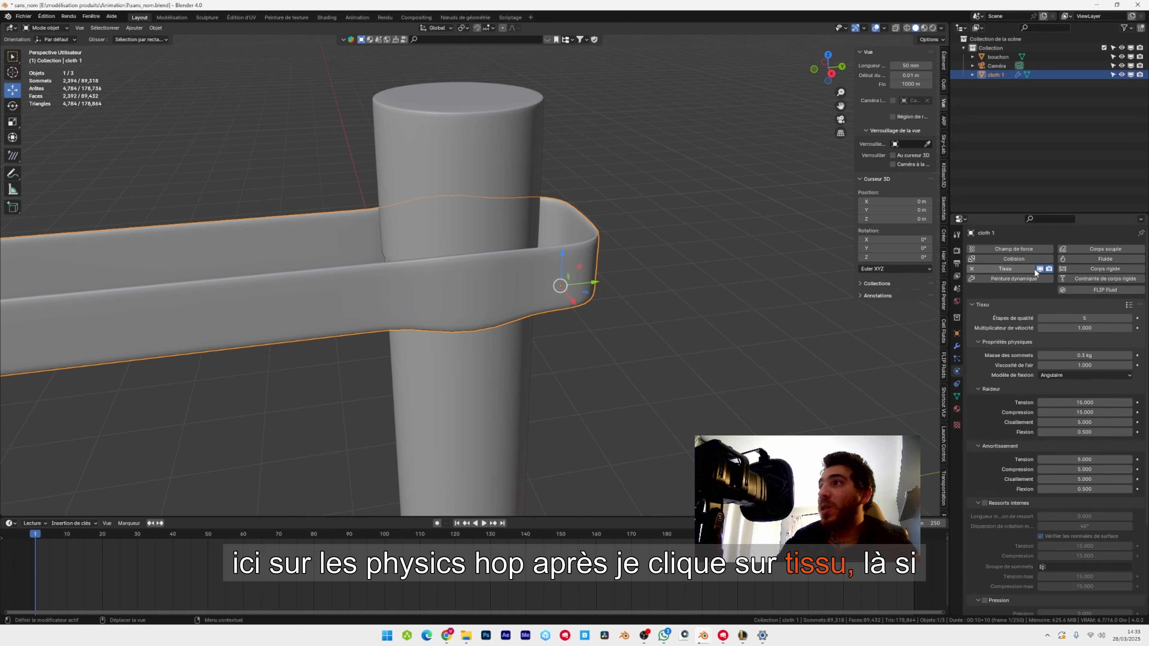
Play the cloth simulation to check how the ribbon behaves, stop it, and return to the first frame.
left_click(485, 524)
middle_click_drag(518, 398, 433, 268)
key("space")
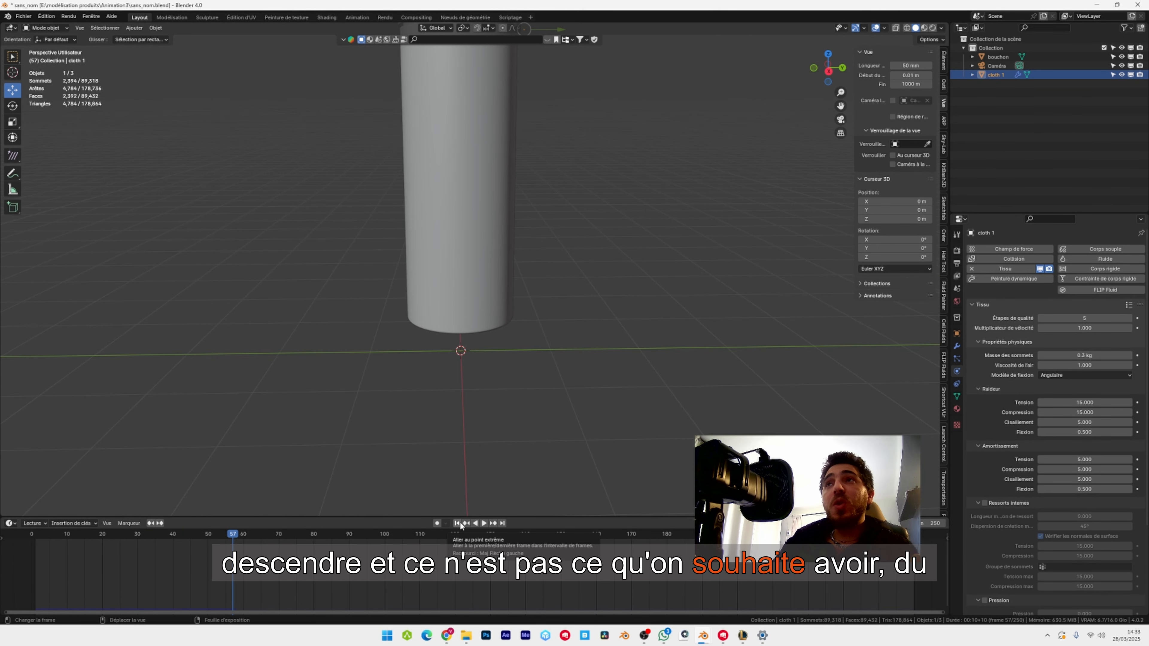
left_click(460, 523)
In edit mode, select the vertical end edges of both free ends of the ribbon.
middle_click_drag(381, 203, 405, 473, "shift")
scroll(484, 360, "up", 2)
middle_click_drag(515, 350, 492, 299, "shift")
scroll(453, 306, "down", 2)
middle_click_drag(361, 321, 502, 286, "shift")
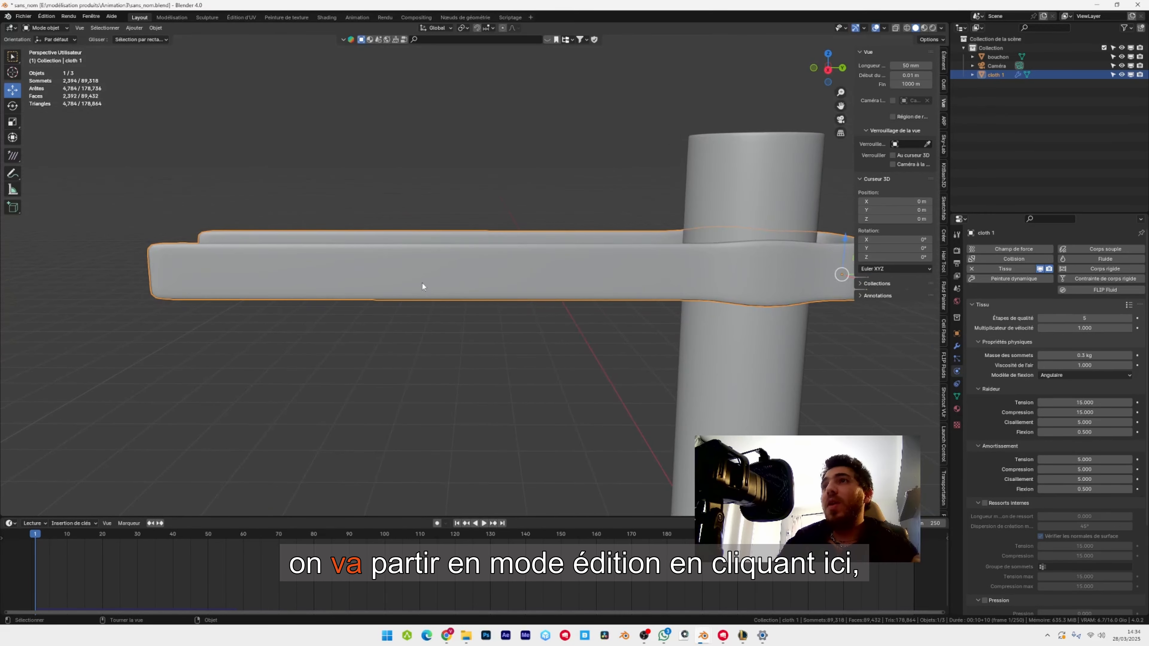
key("Tab")
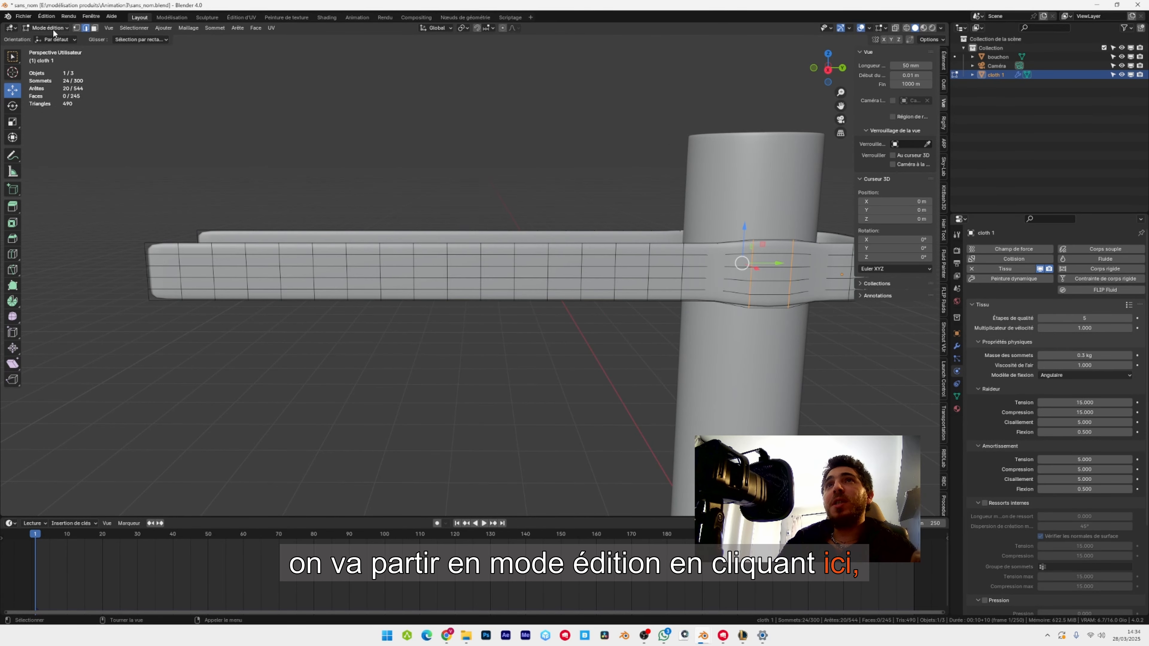
middle_click_drag(326, 240, 565, 254)
middle_click_drag(566, 254, 532, 254)
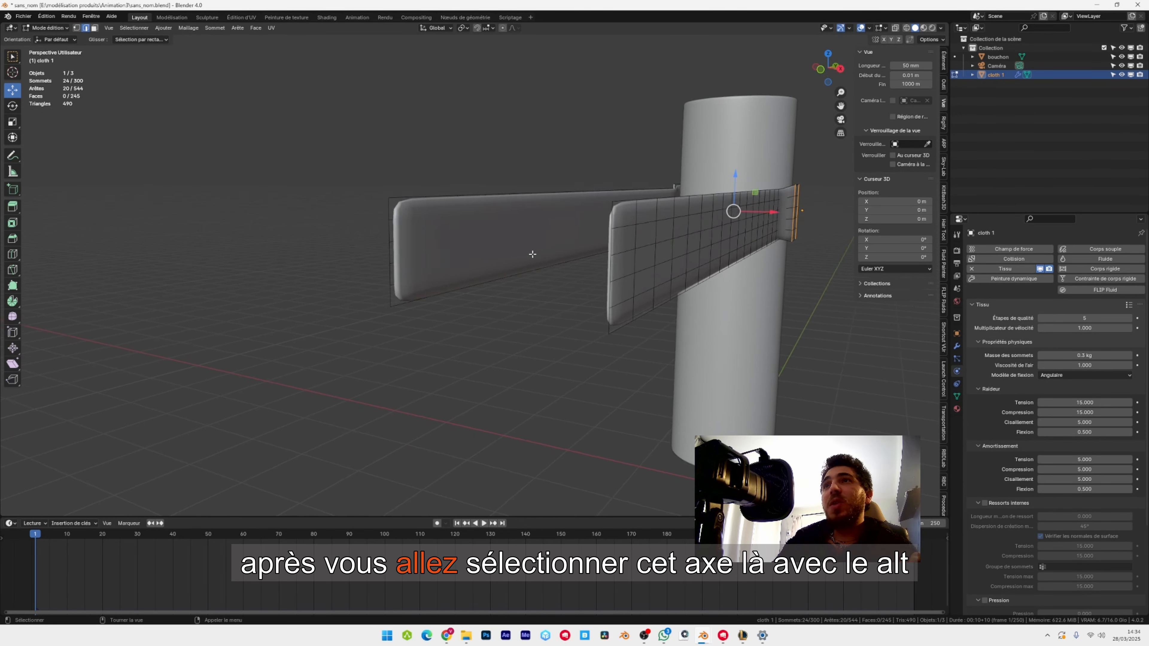
scroll(531, 254, "up", 2)
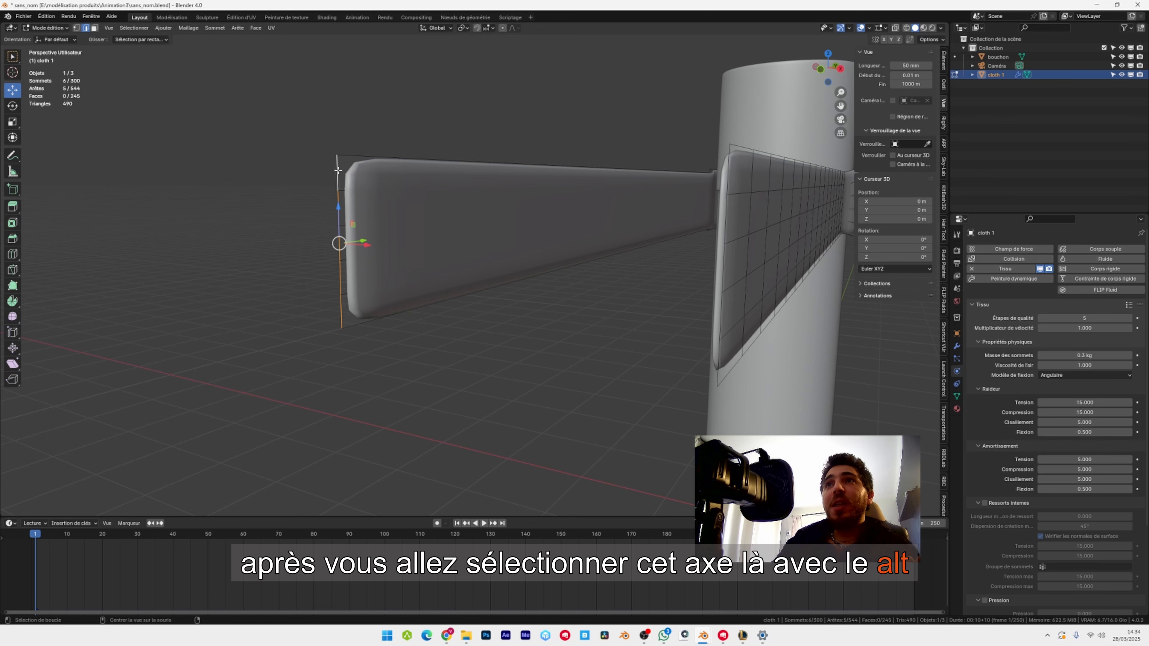
middle_click_drag(344, 280, 395, 300)
left_click(345, 226, "alt+shift")
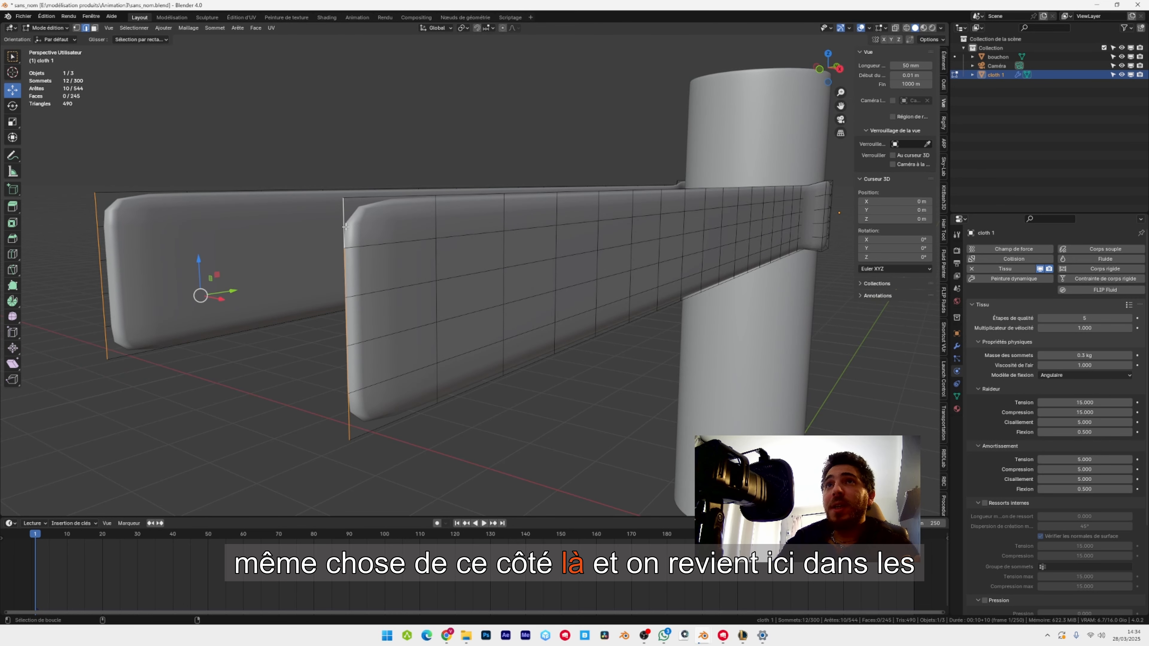
Create a vertex group named "pins", assign the selected ribbon end edges to it, and return to object mode.
left_click(957, 396)
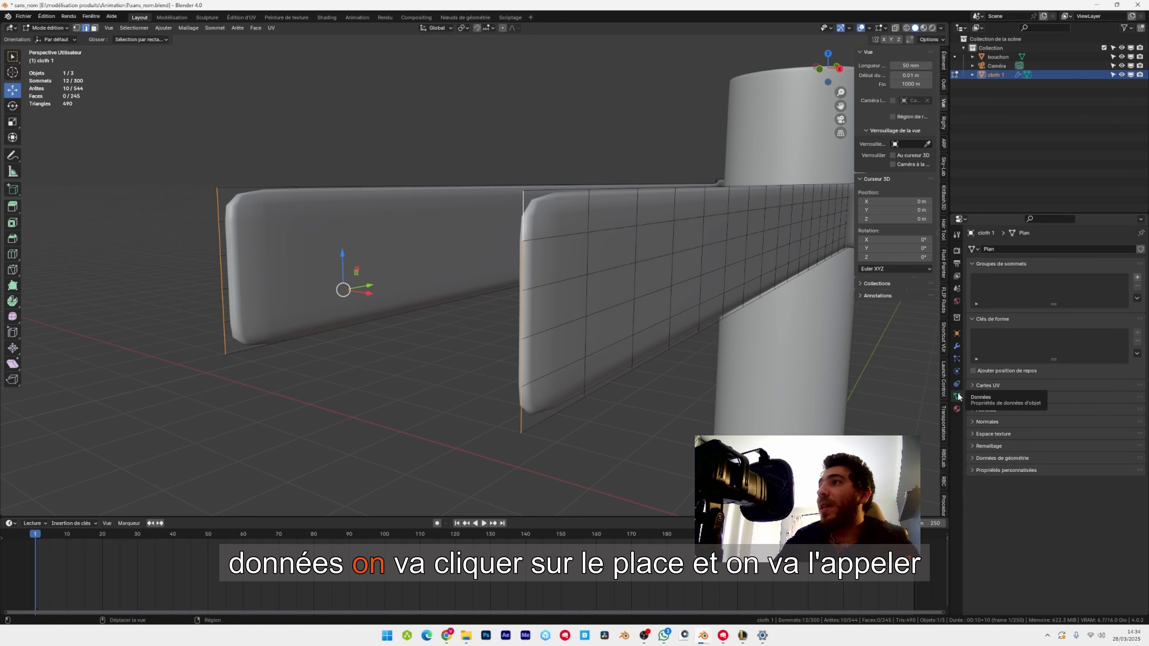
left_click(1136, 278)
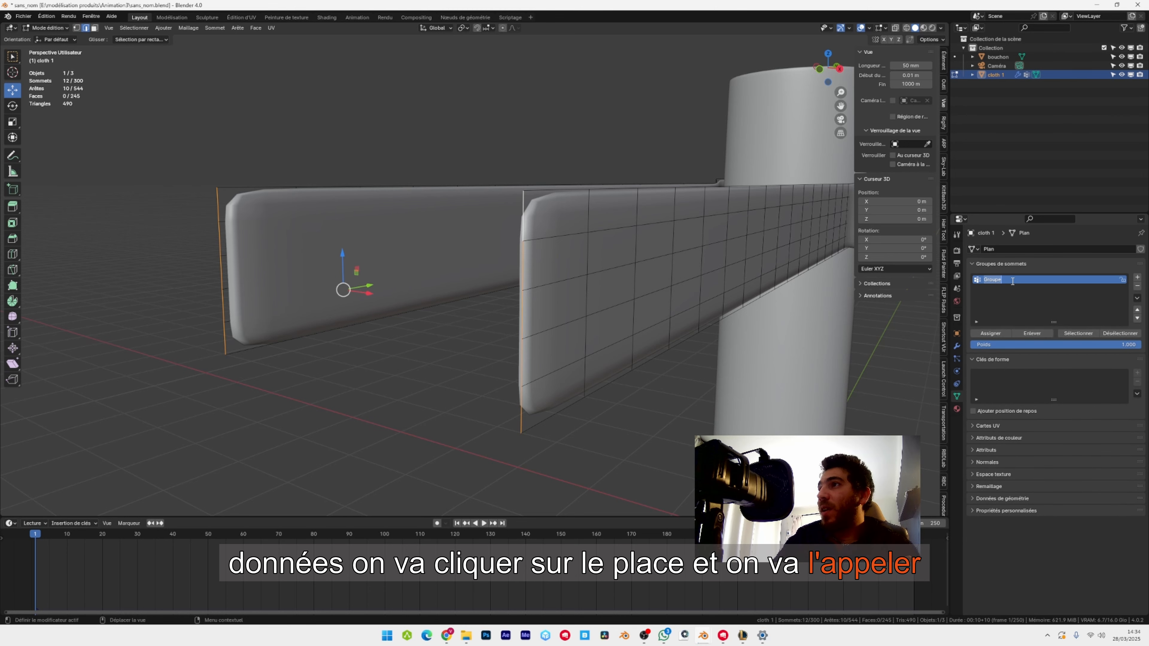
type("pl")
type("ns")
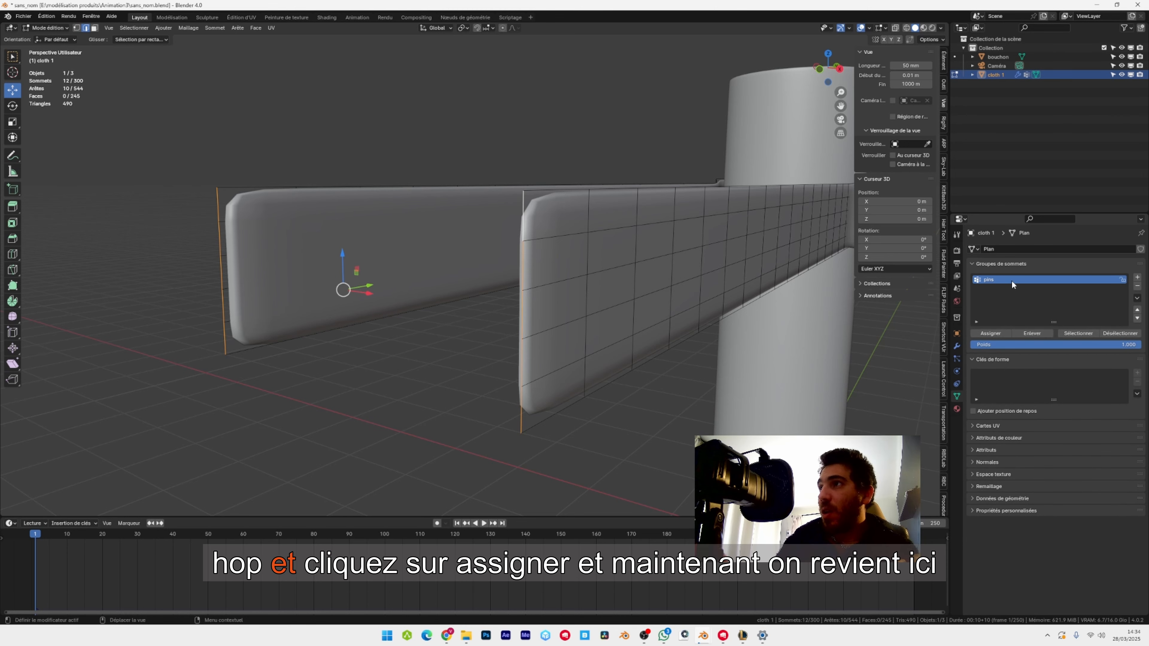
left_click(990, 333)
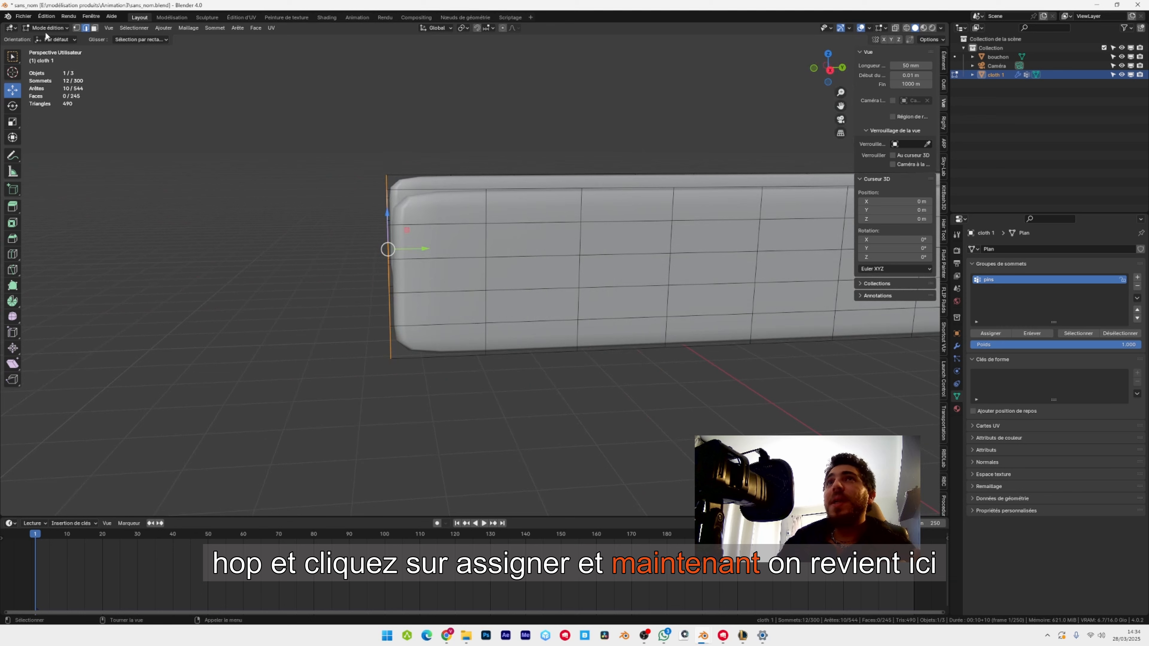
left_click(48, 28)
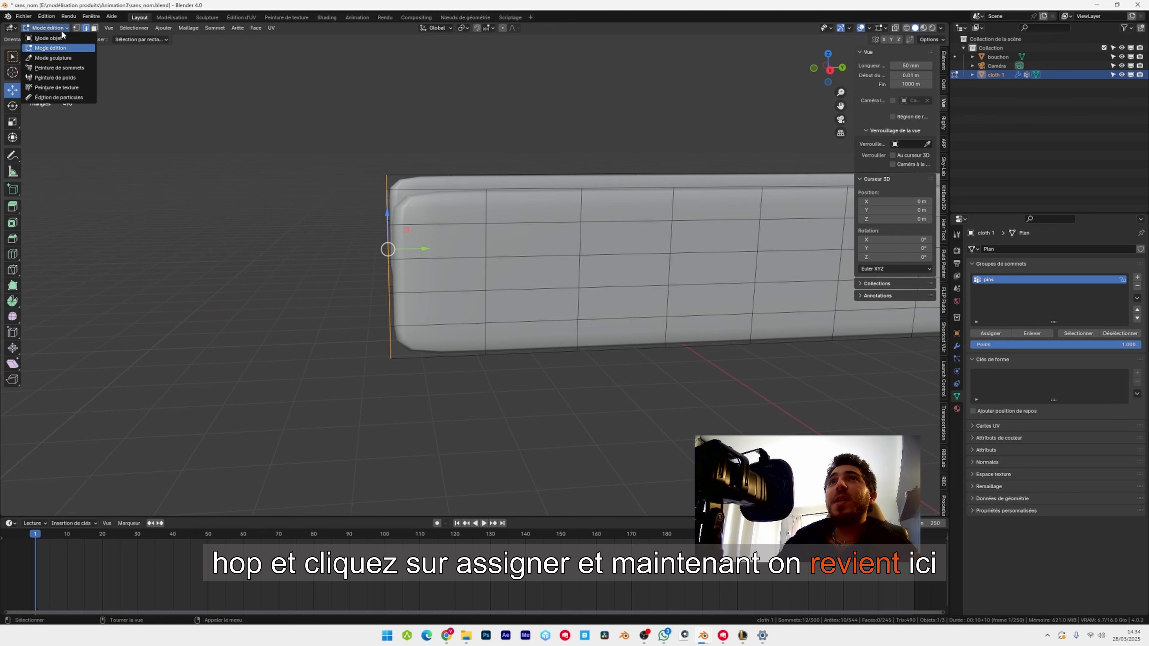
left_click(51, 39)
scroll(407, 221, "down", 5)
middle_click_drag(815, 262, 351, 297, "shift")
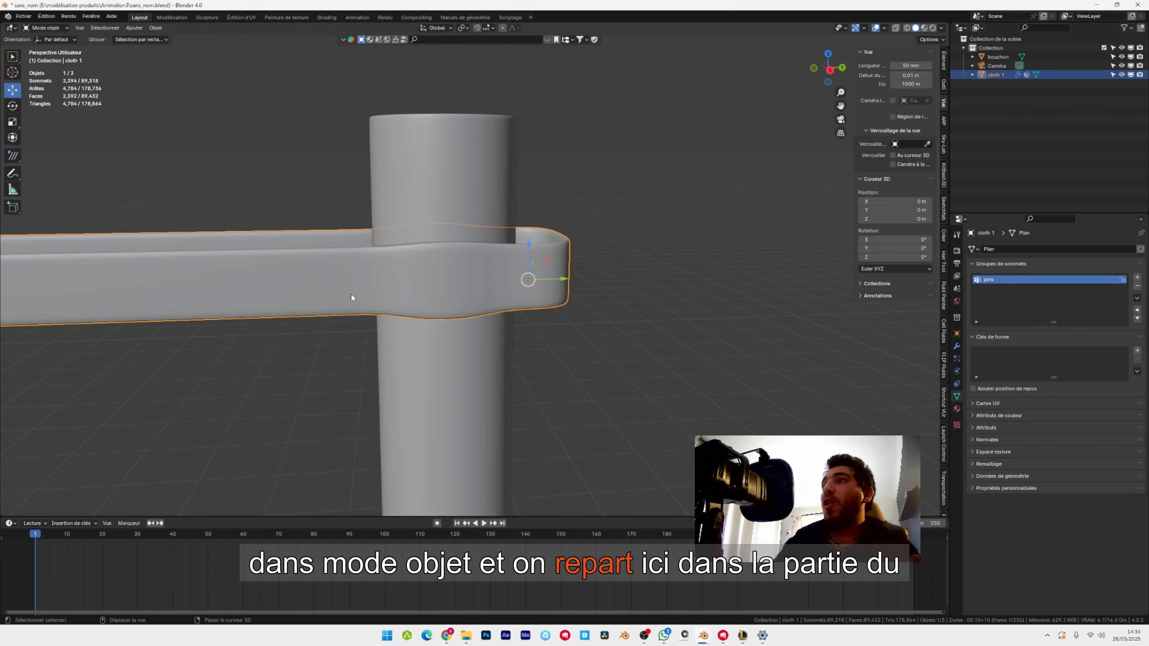
Assign the "pins" vertex group as the pin group in the ribbon's Cloth shape settings.
left_click(958, 372)
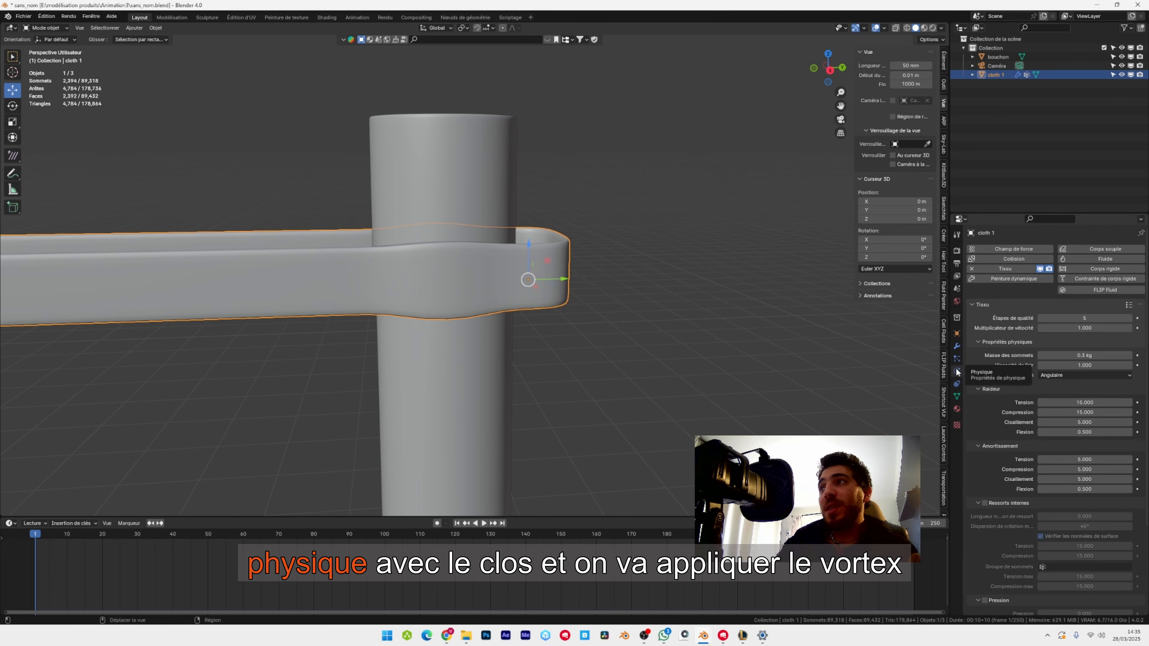
middle_click_drag(414, 330, 479, 282, "shift")
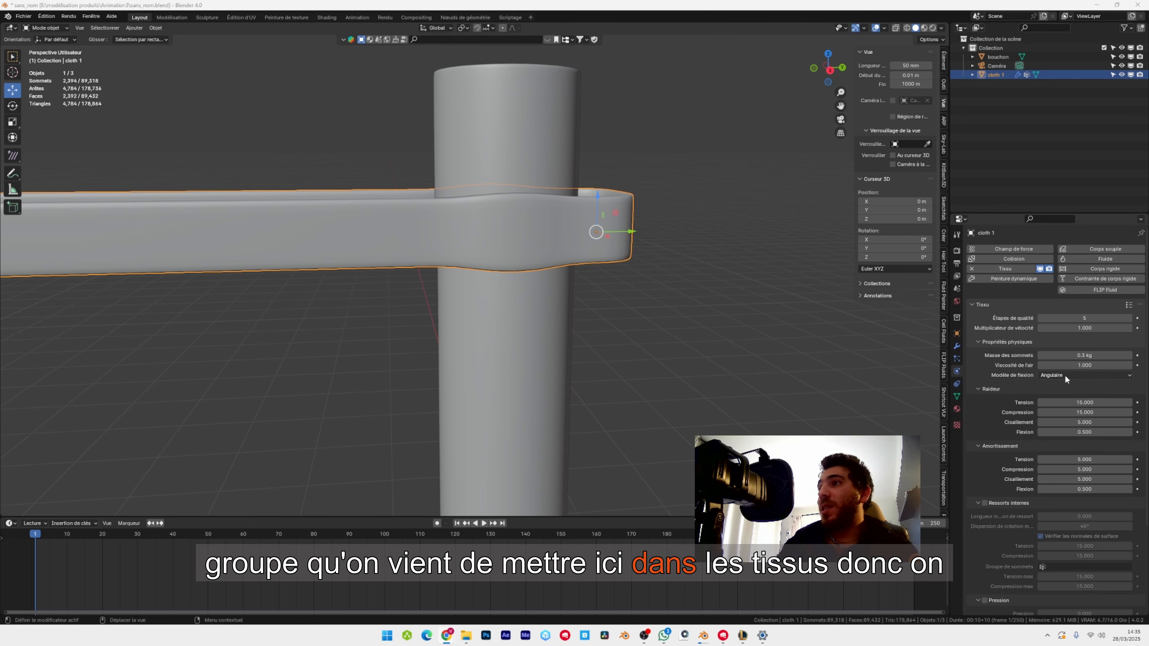
scroll(1065, 374, "down", 5)
left_click(999, 575)
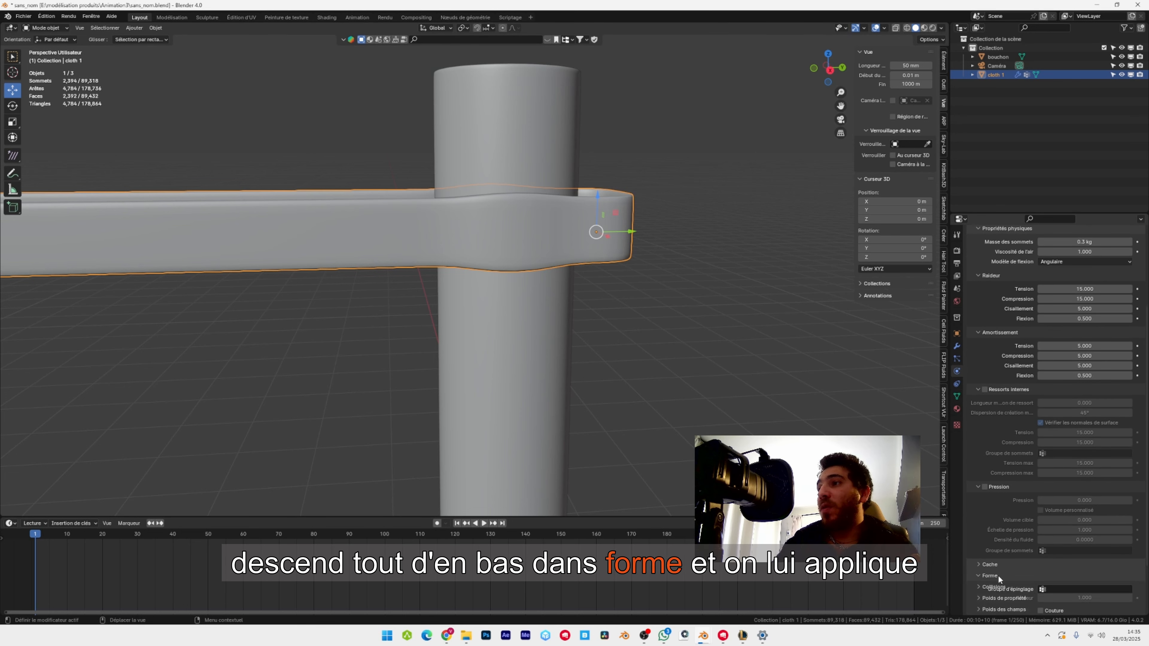
scroll(1036, 552, "down", 4)
left_click(1084, 522)
left_click(1084, 534)
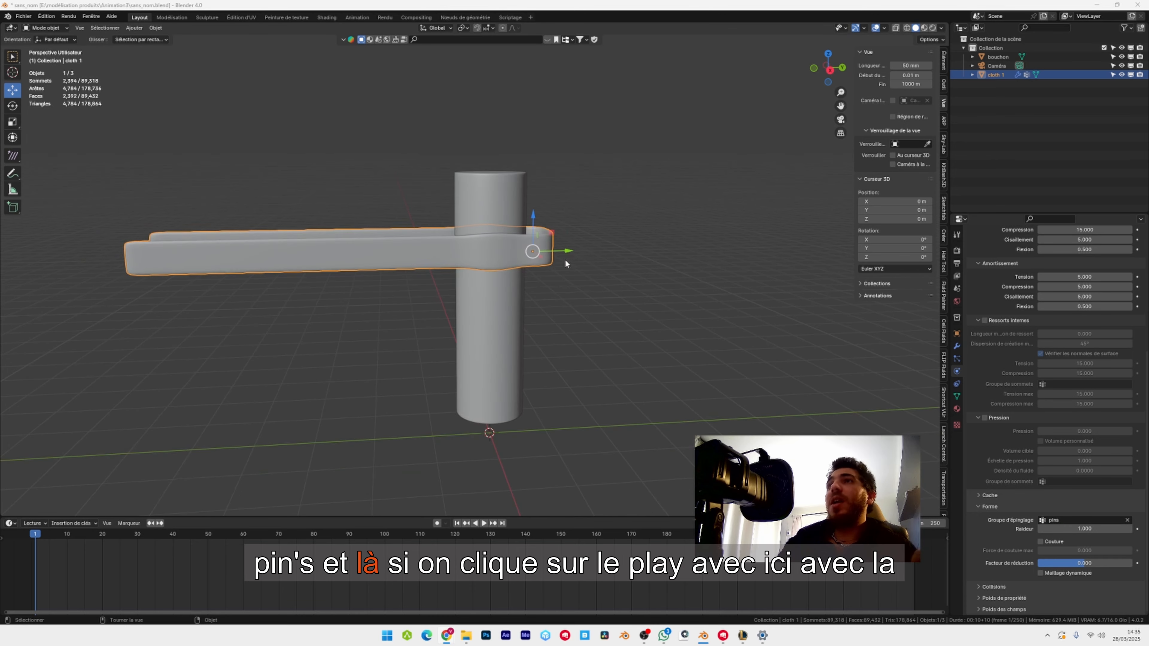
Play the cloth simulation to check how the pinned ribbon falls, stop it, and return to the first frame.
middle_click_drag(565, 264, 622, 206, "shift")
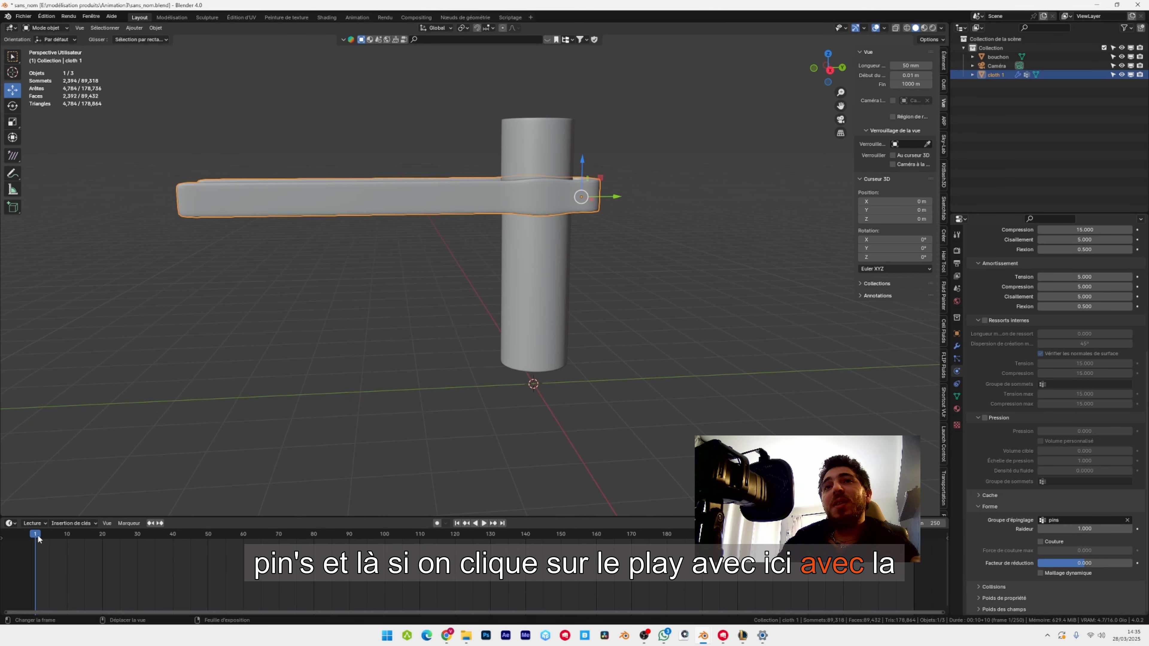
key("space")
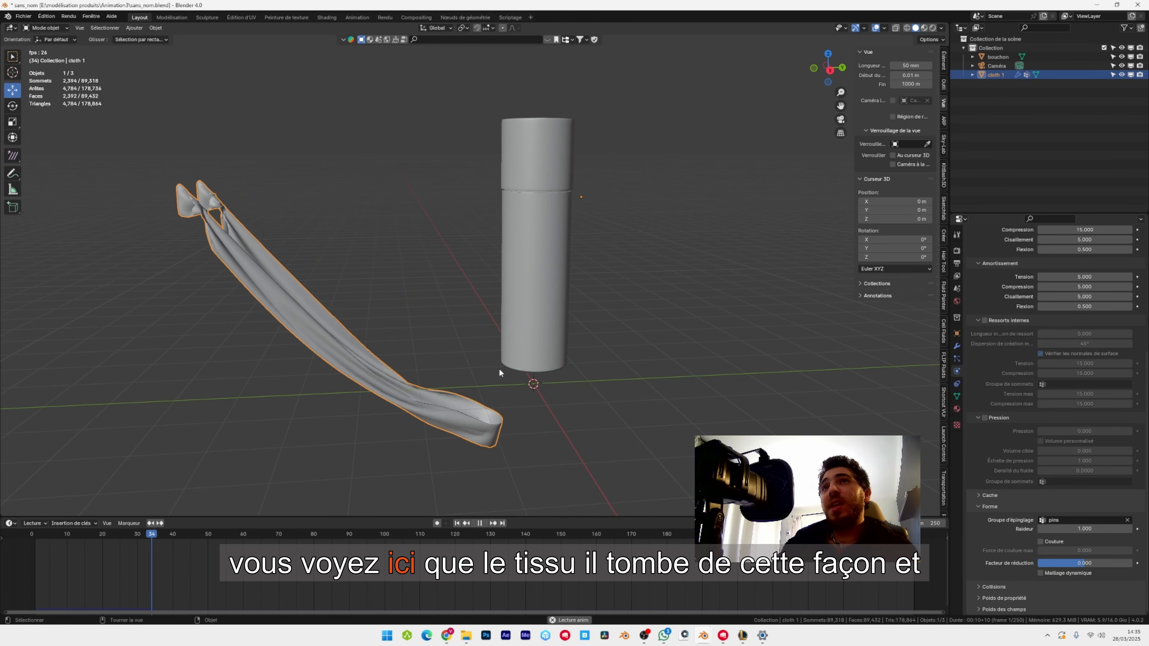
key("space")
middle_click_drag(471, 379, 477, 331)
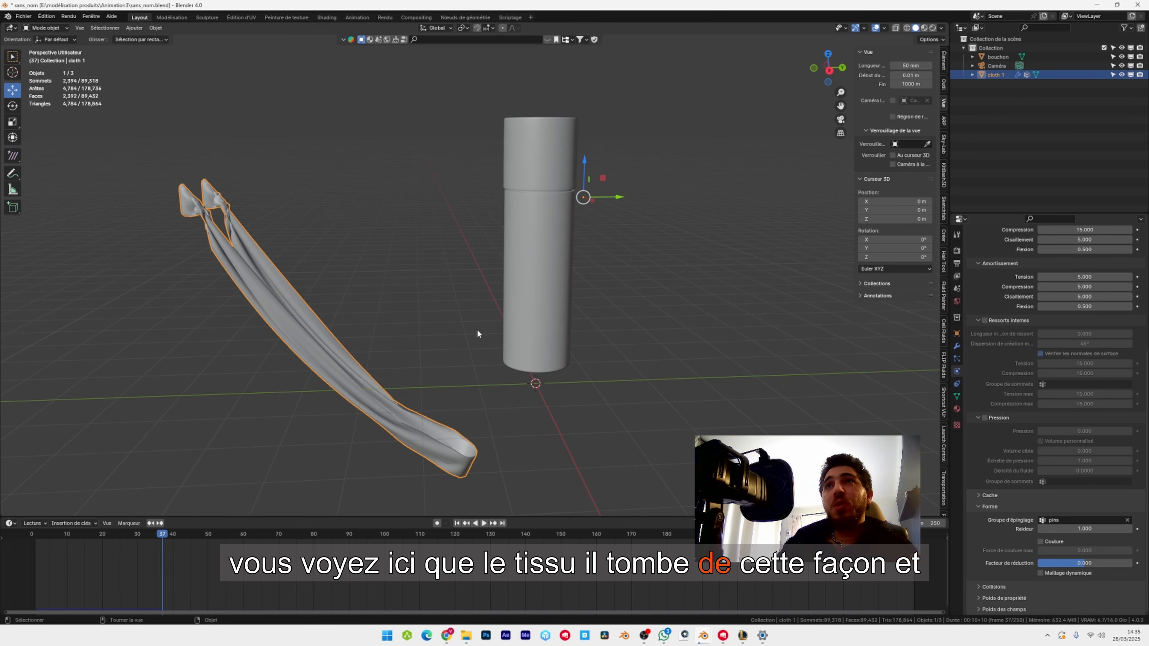
left_click(457, 523)
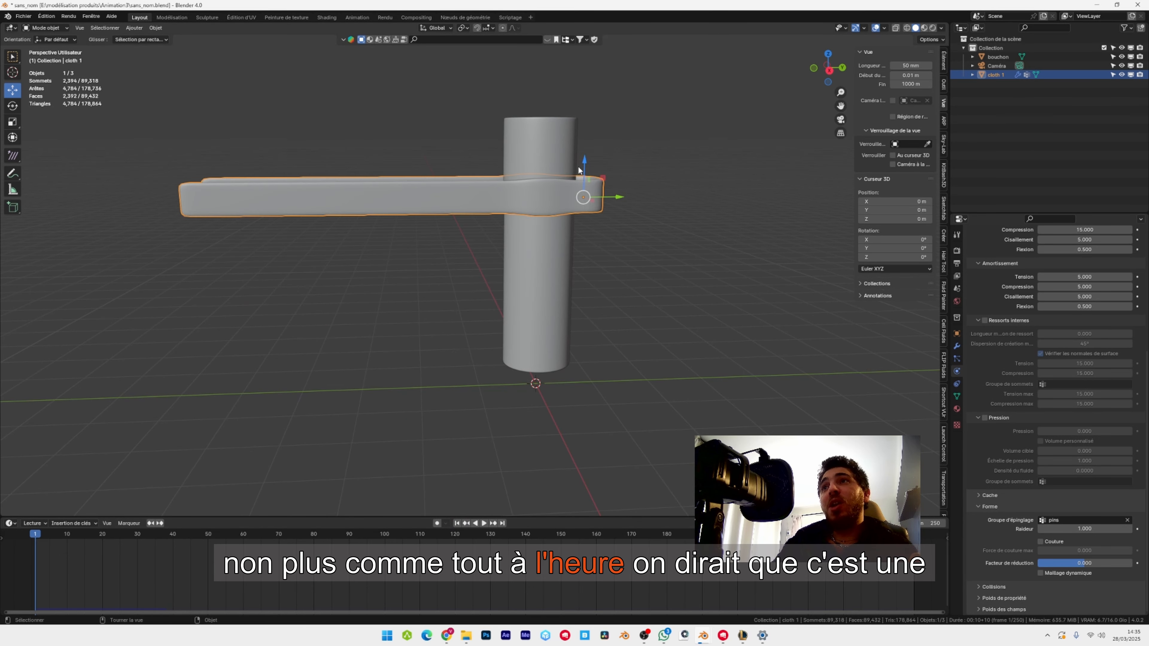
Set the gravity field weight of the ribbon's cloth simulation to 0.
scroll(576, 161, "up", 1)
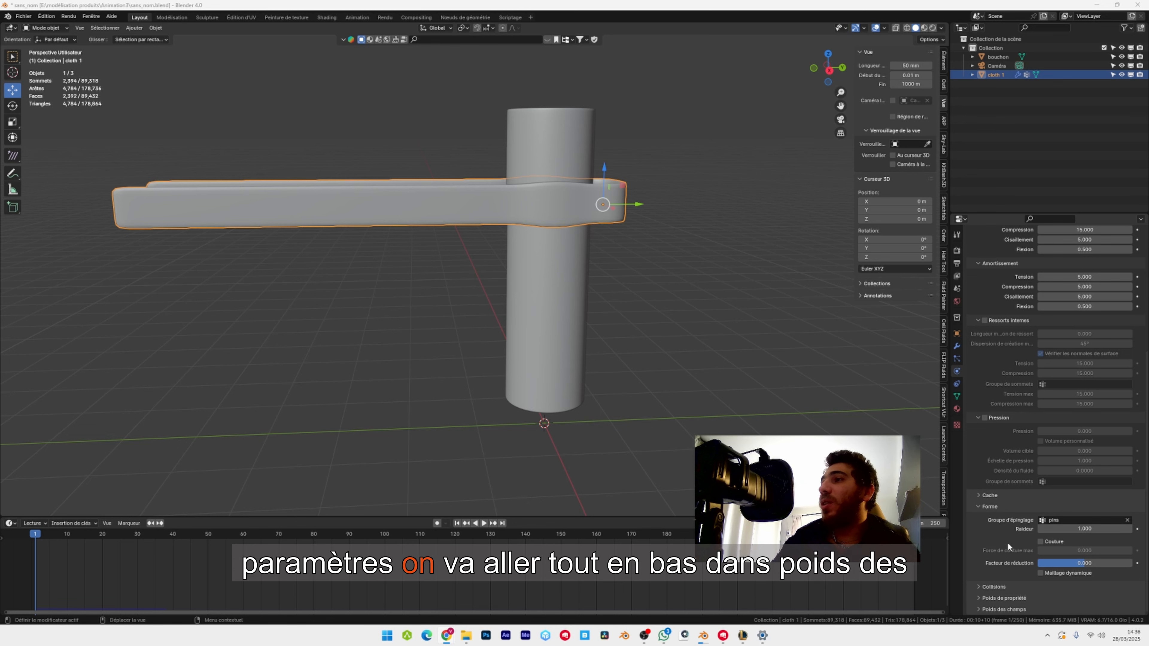
left_click(984, 608)
scroll(1005, 535, "down", 6)
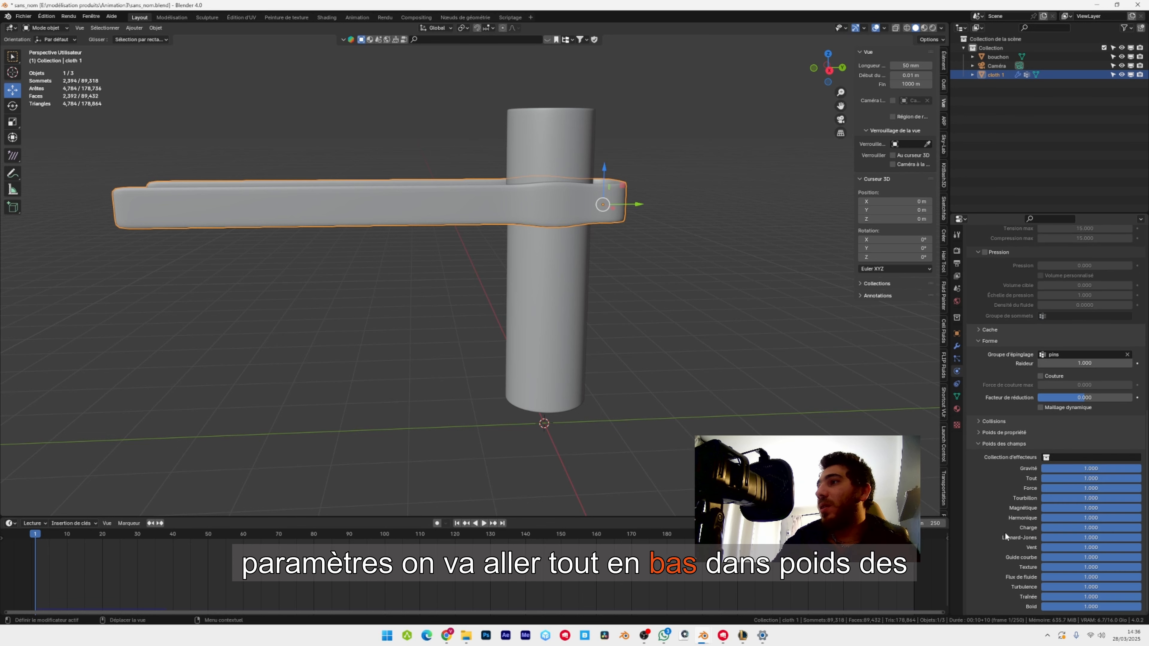
left_click(1082, 466)
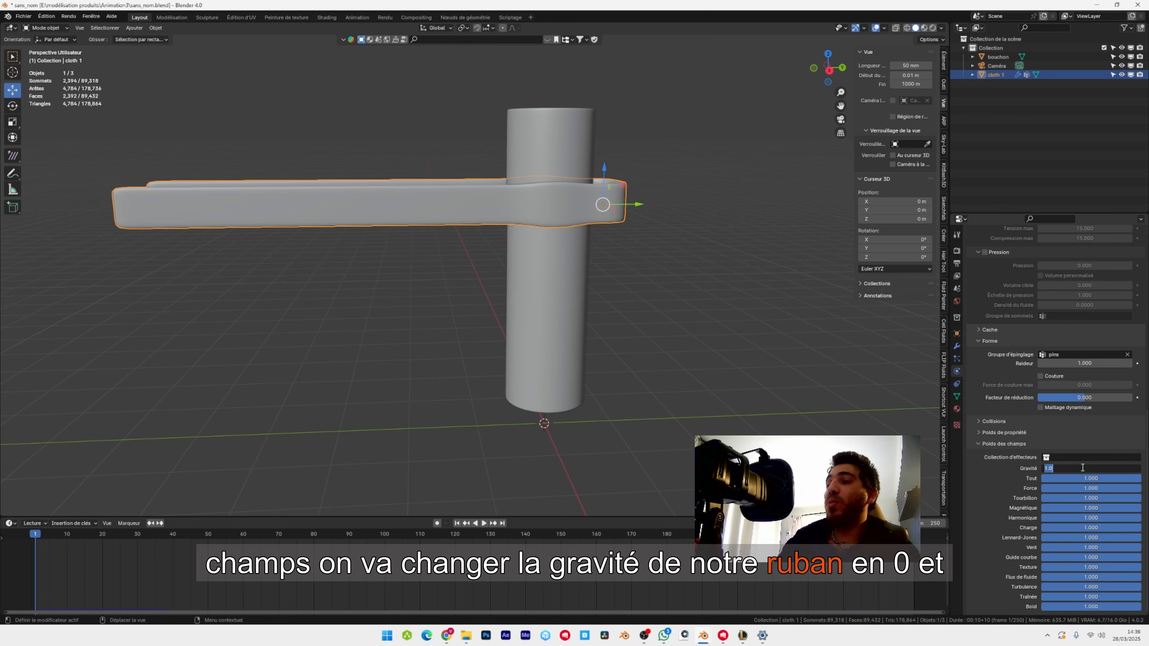
key("Return")
scroll(386, 241, "down", 2)
scroll(354, 224, "down", 1)
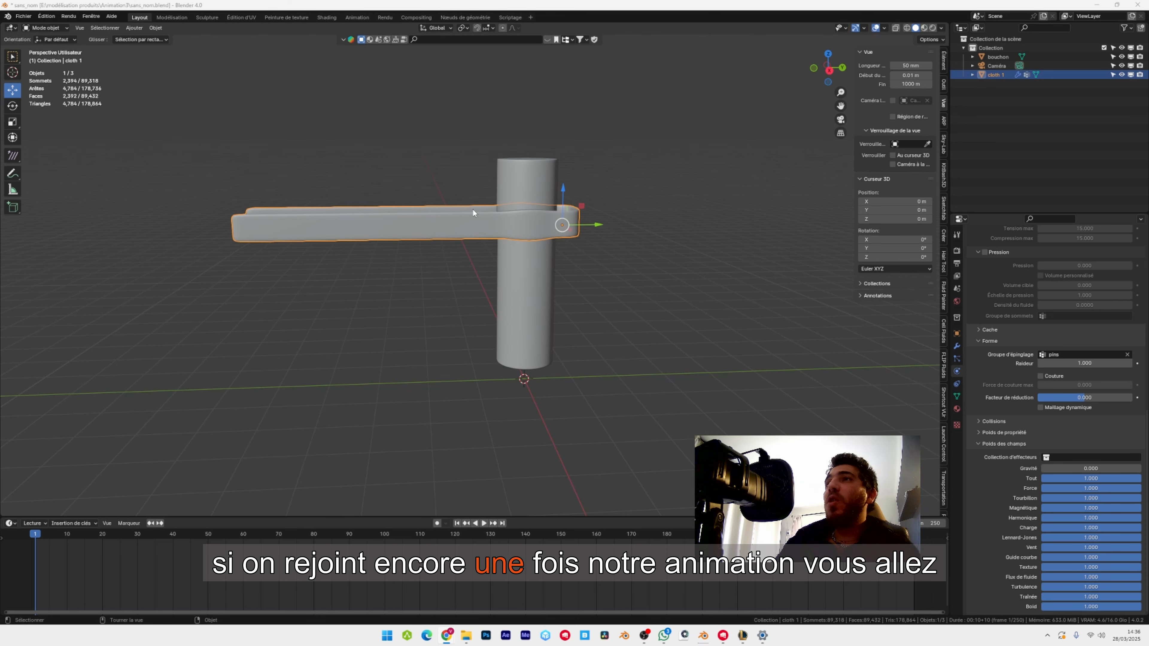
Play the simulation to check the ribbon without gravity, and go back to the first frame.
left_click(484, 525)
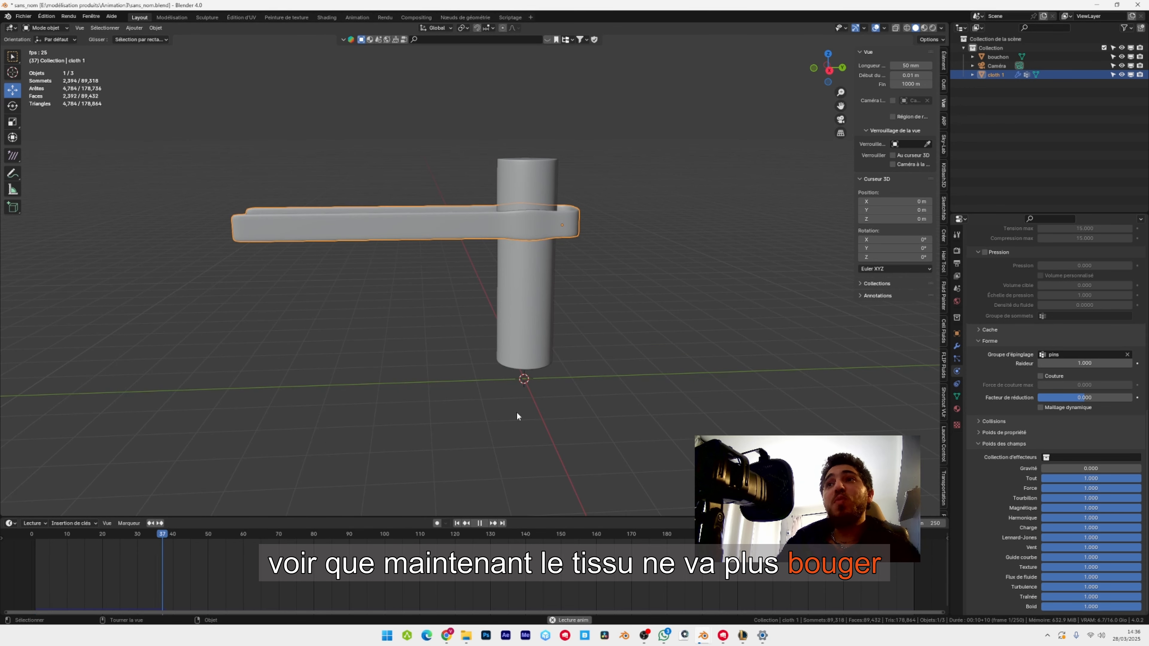
key("space")
left_click(154, 536)
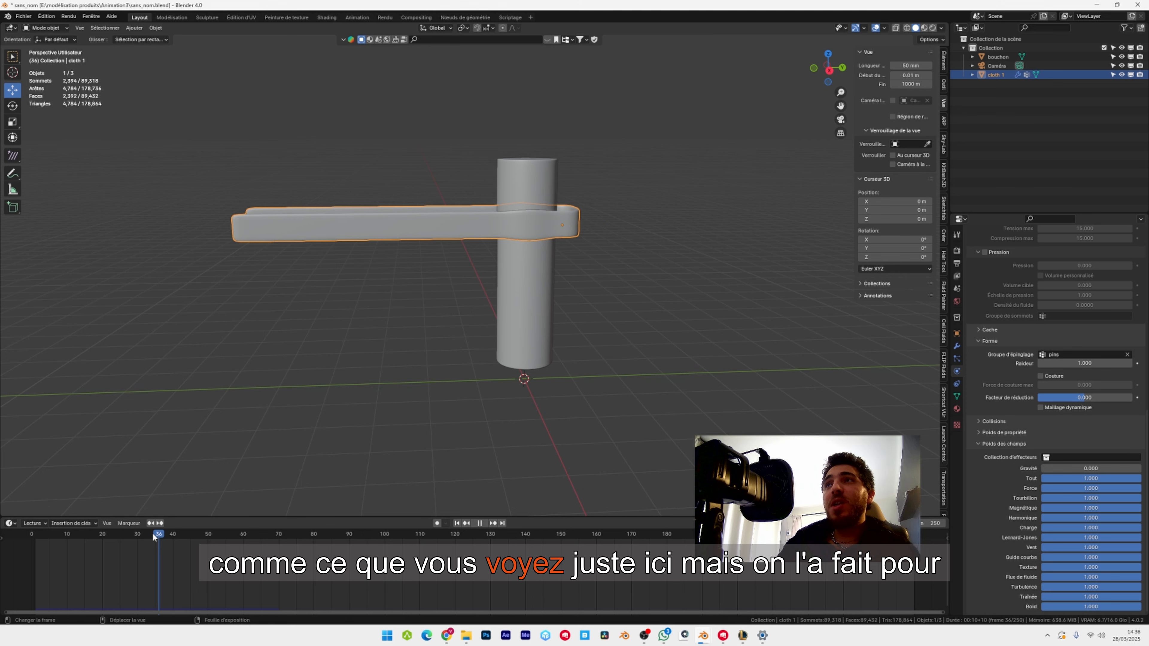
key("Escape")
scroll(679, 260, "up", 4)
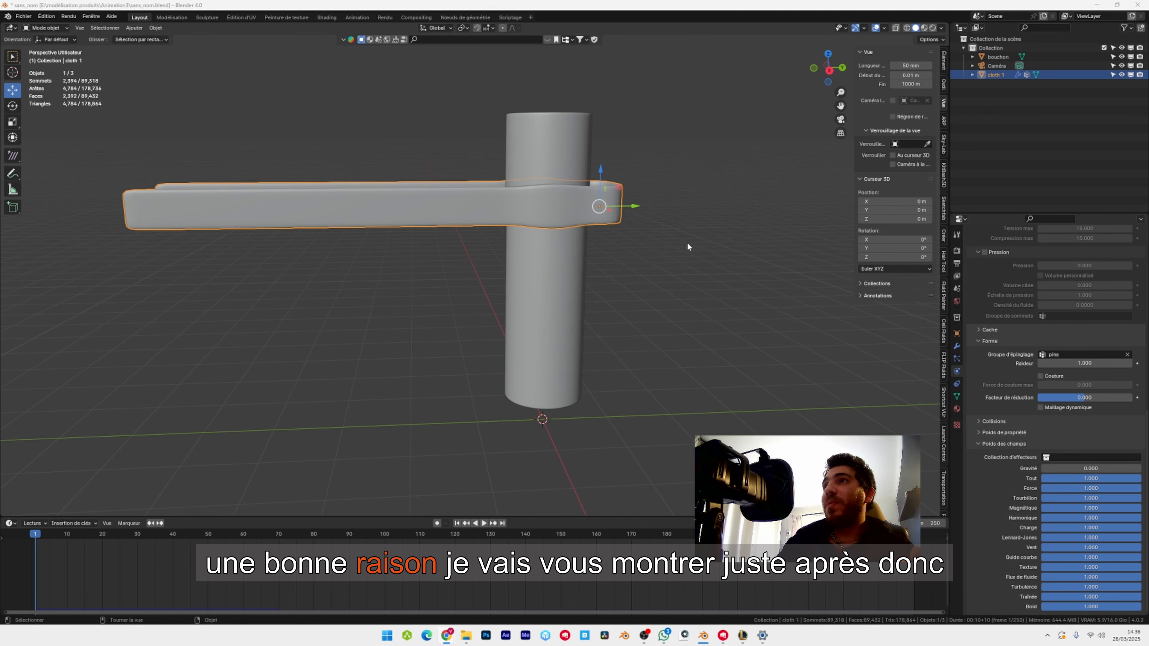
Select the bottle object and add Collision physics to it.
middle_click_drag(585, 265, 592, 265, "shift")
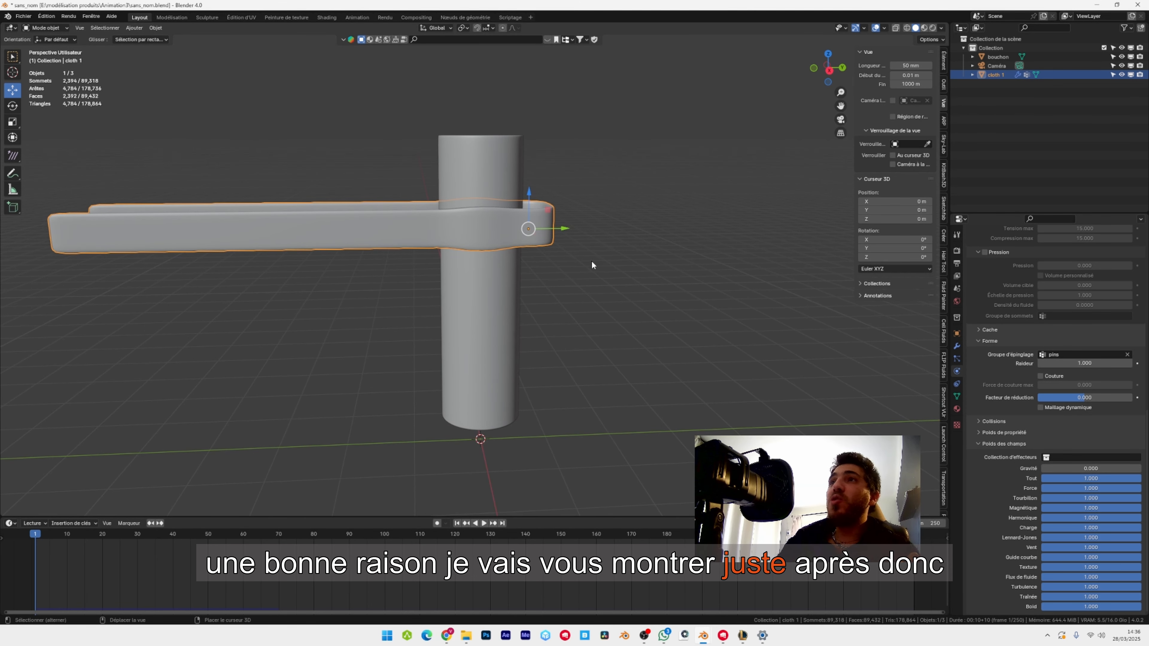
left_click(501, 303)
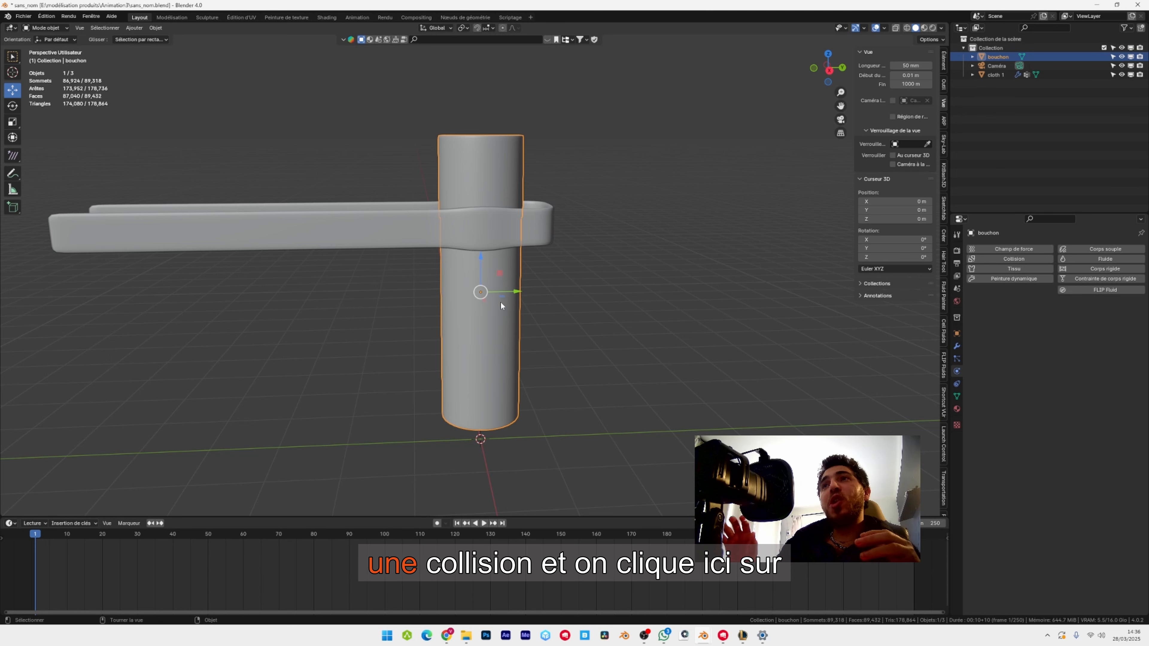
left_click(1026, 257)
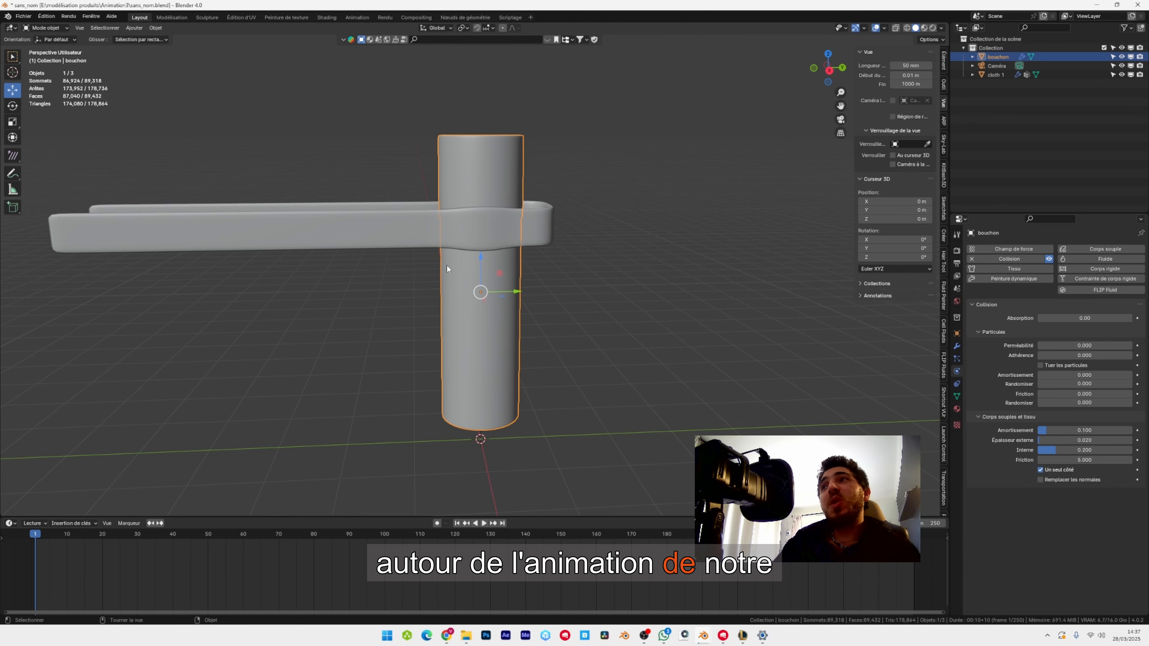
Insert a rotation keyframe for the bottle on frame 1.
middle_click_drag(434, 345, 399, 345)
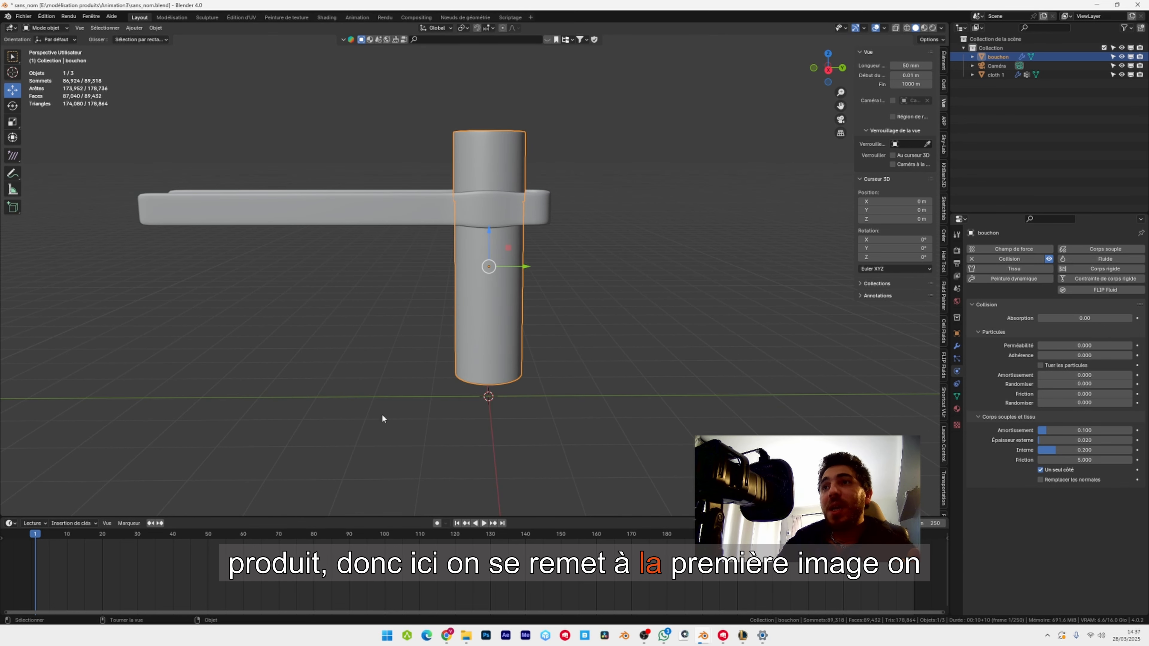
key("i")
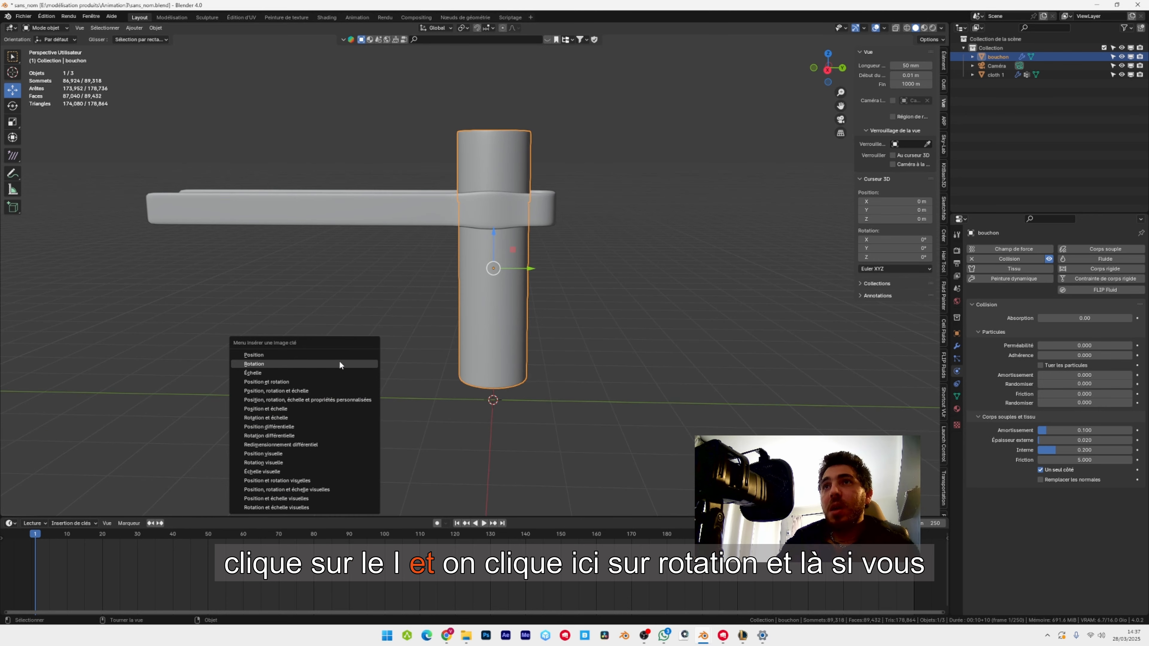
left_click(313, 363)
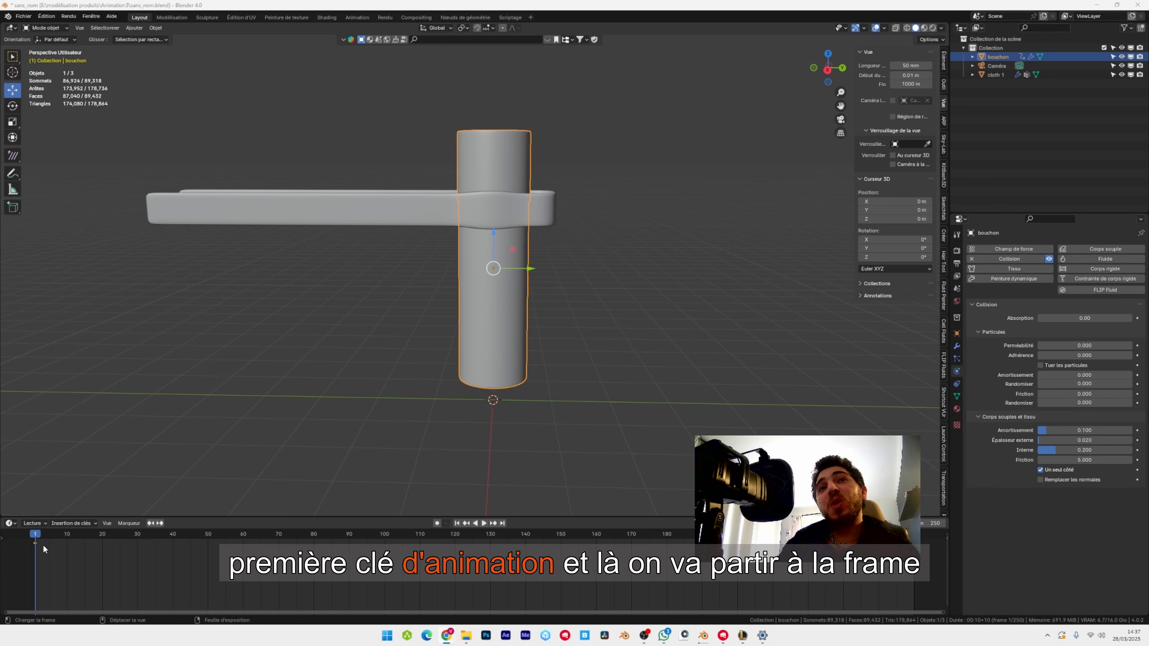
On frame 30, rotate the bottle 360° around the Y axis and insert a rotation keyframe.
left_click(137, 535)
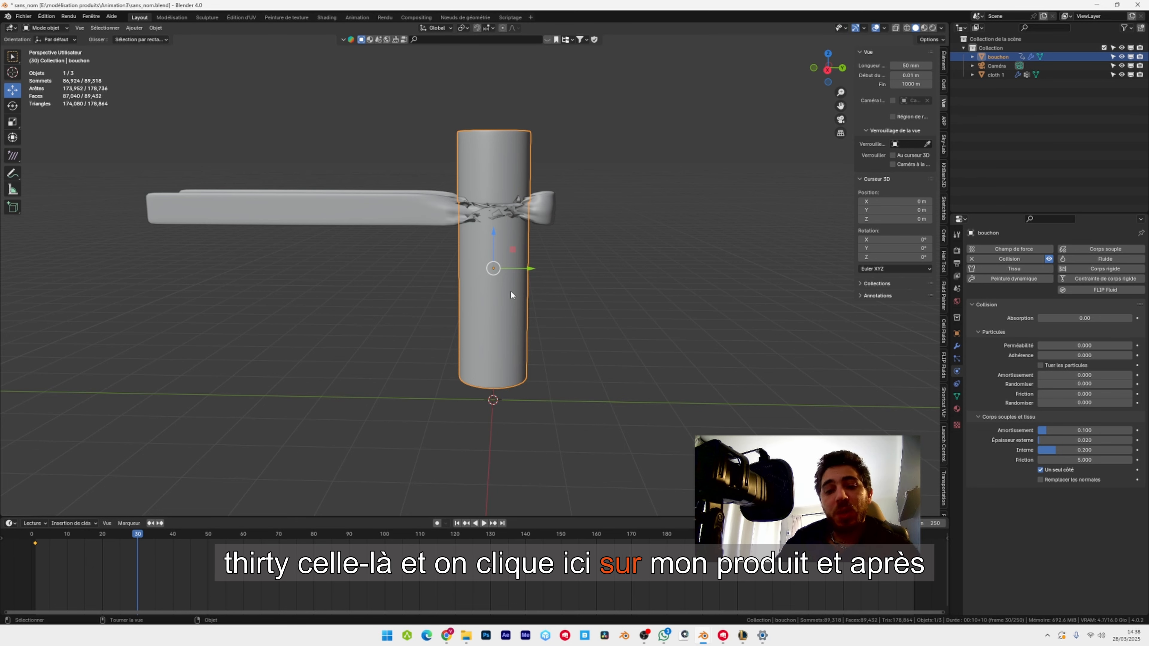
type("r")
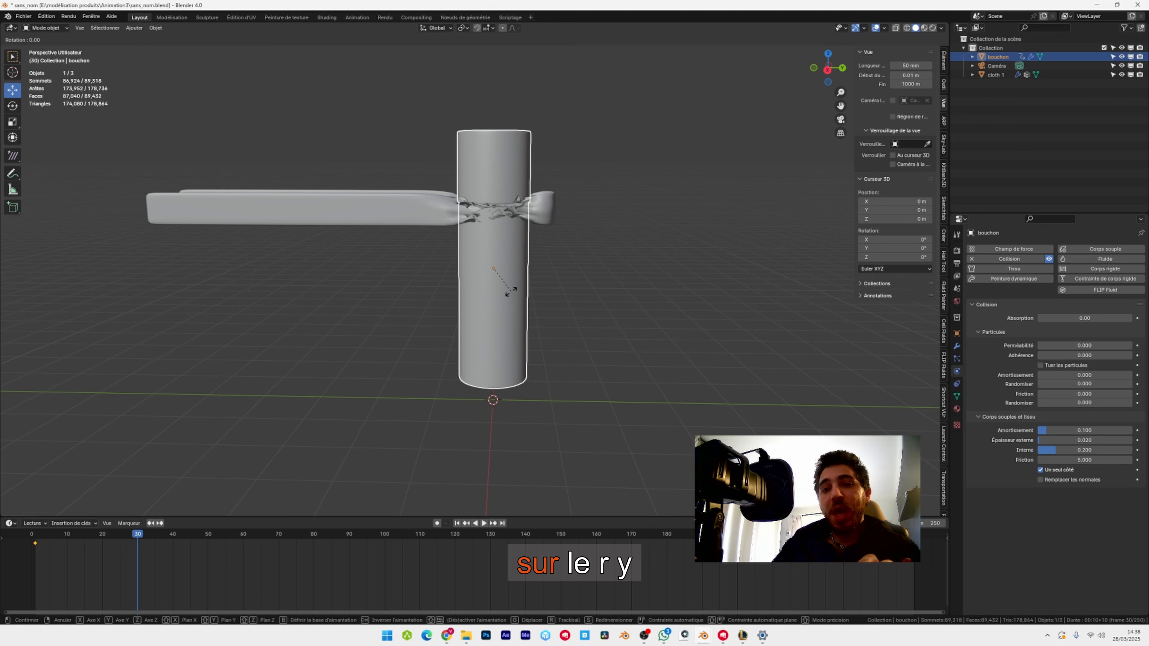
type("y360")
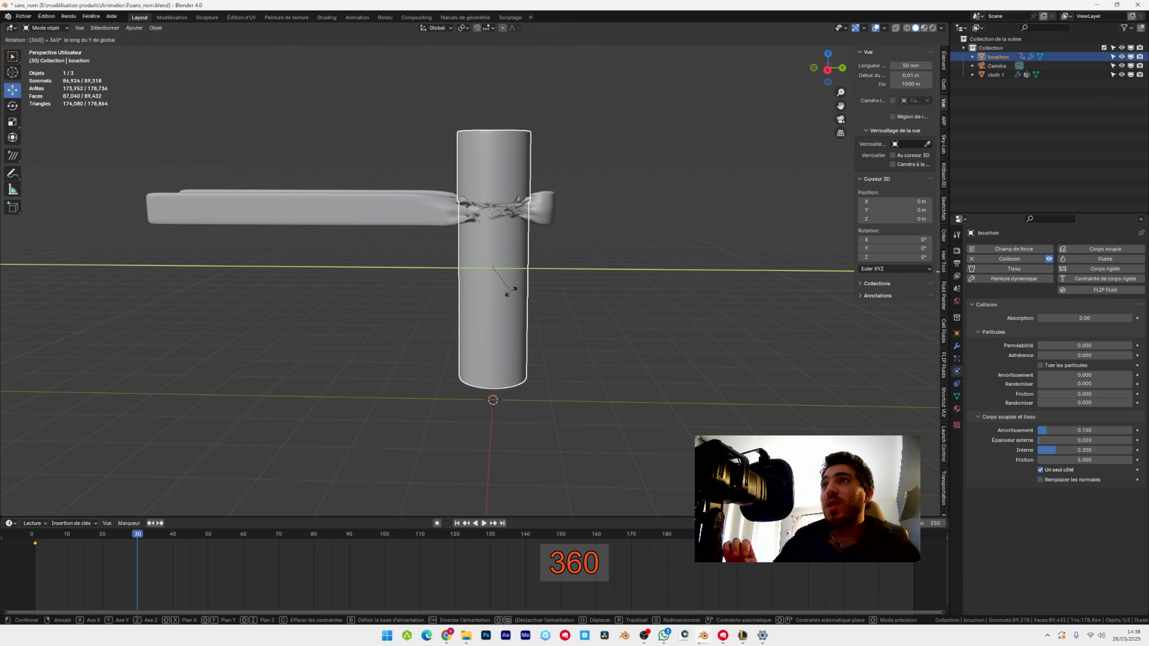
key("Return")
middle_click_drag(527, 261, 535, 260)
key("i")
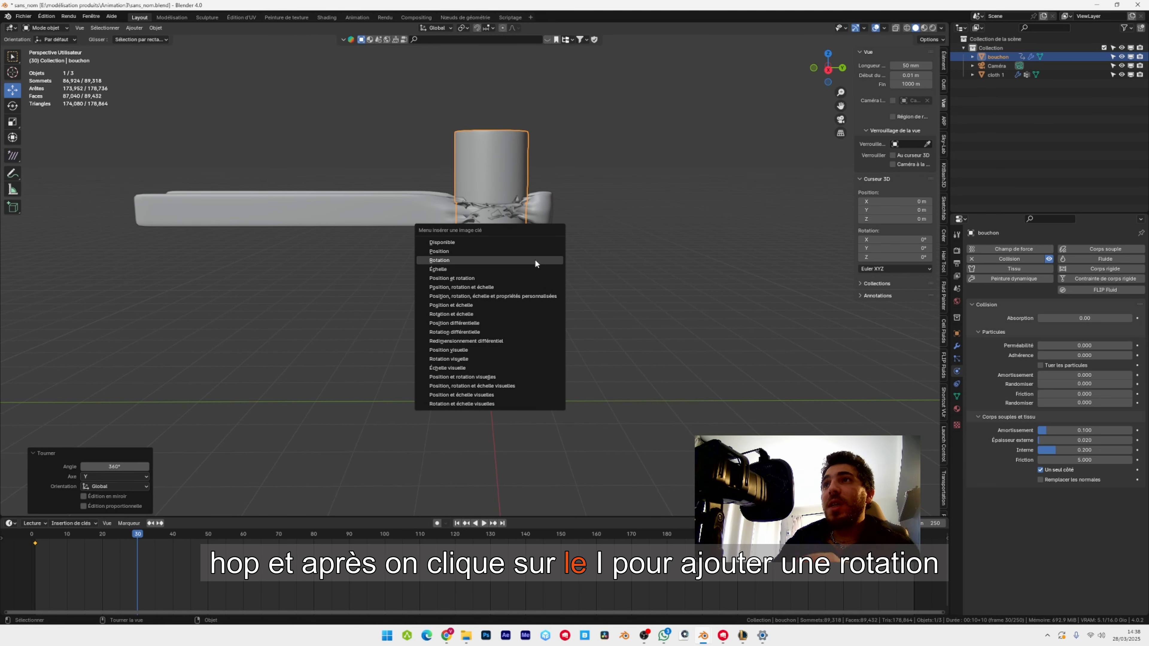
left_click(535, 261)
Return to the first frame and save the Blender file.
key("shift+Left")
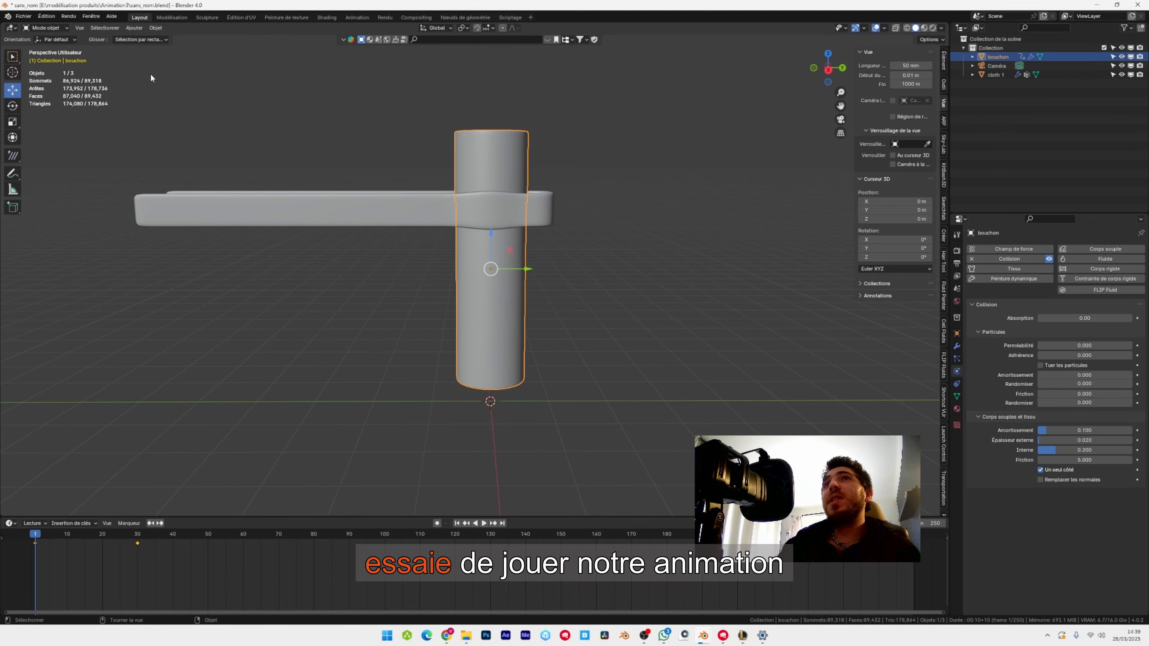
left_click(24, 17)
left_click(47, 76)
Play the bottle rotation, pause it partway, and examine closely how the ribbon wraps around the bottle.
key("space")
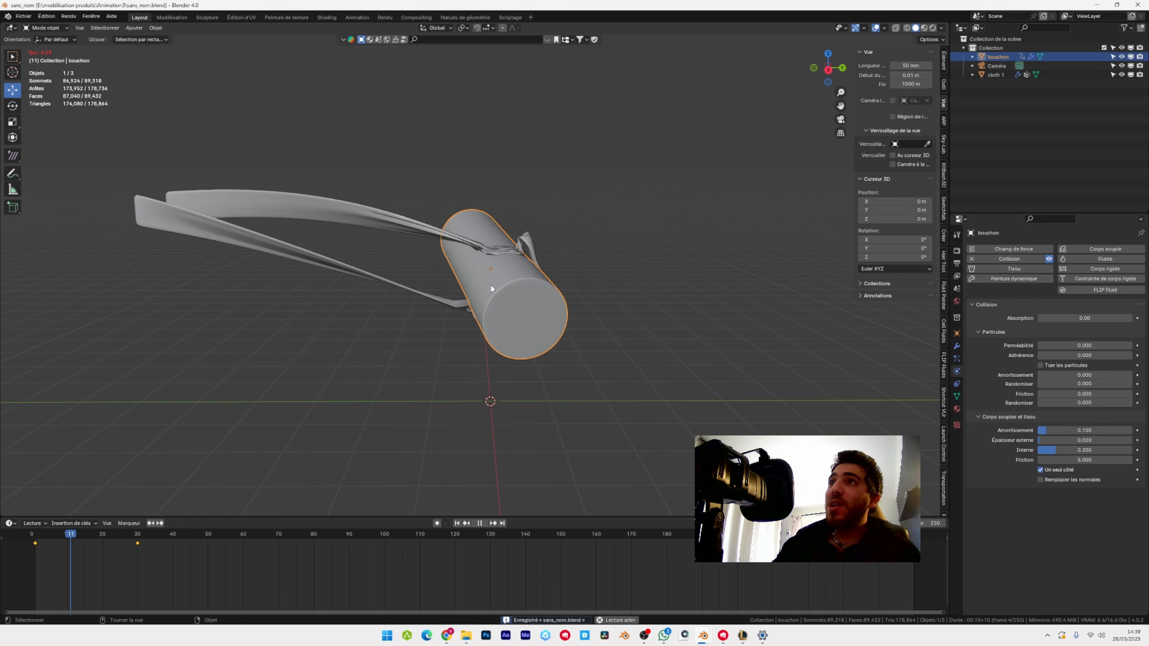
key("space")
scroll(575, 271, "up", 5)
middle_click_drag(533, 331, 553, 265)
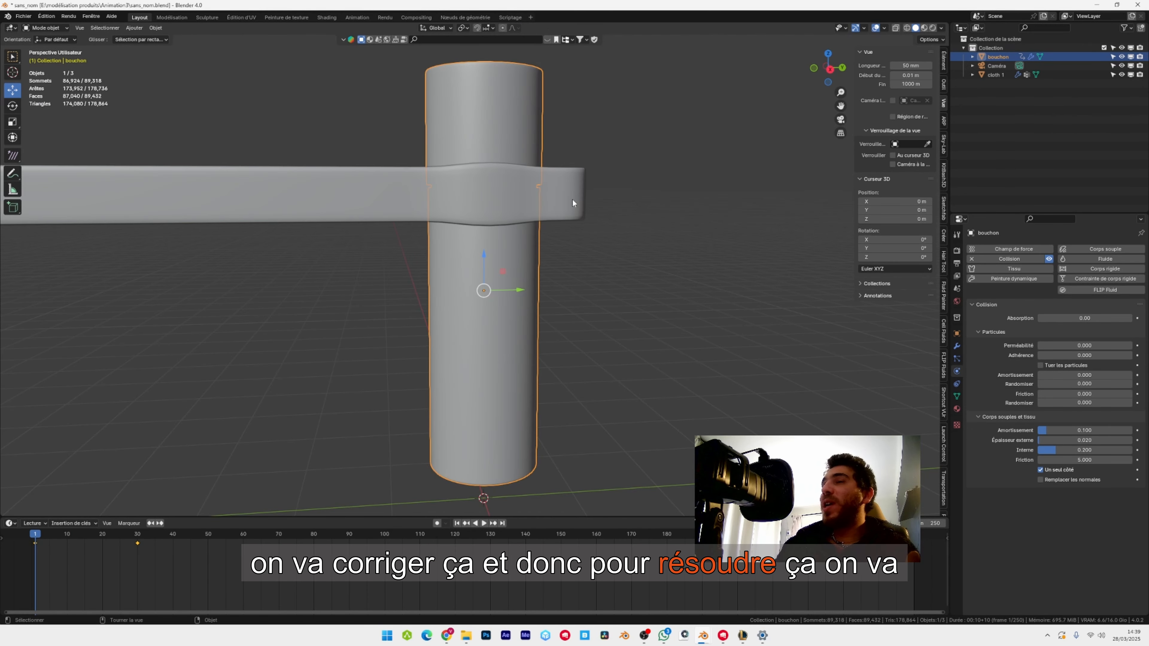
Add a second Subdivision modifier below Cloth on the ribbon and set its viewport levels to 2.
left_click(572, 200)
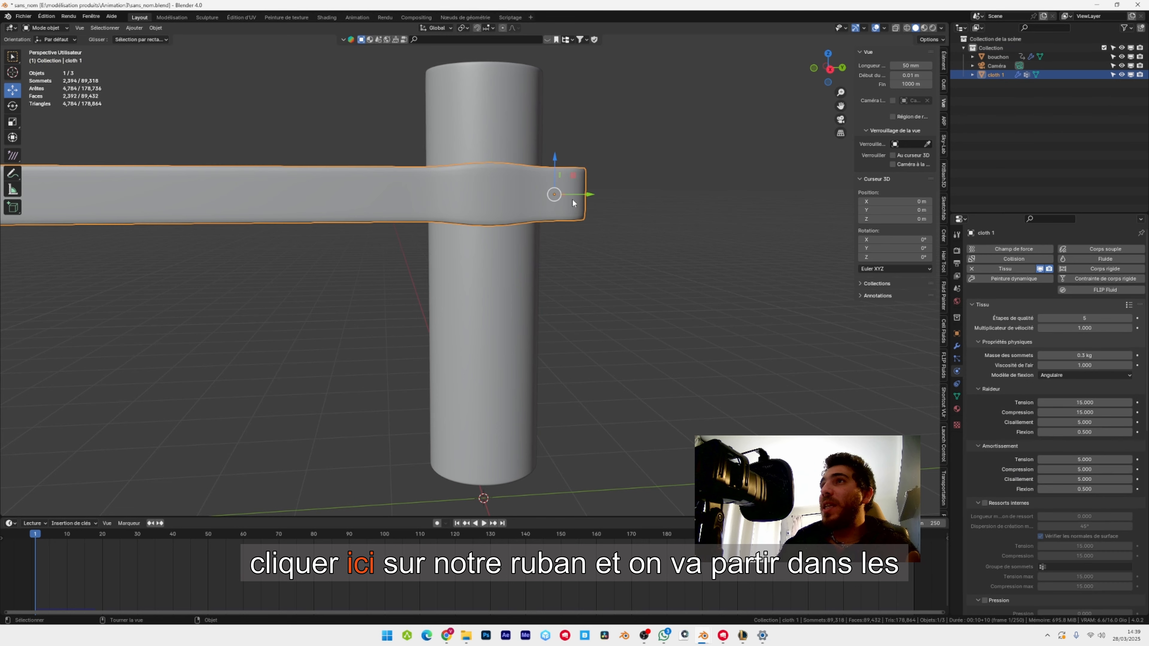
left_click(958, 347)
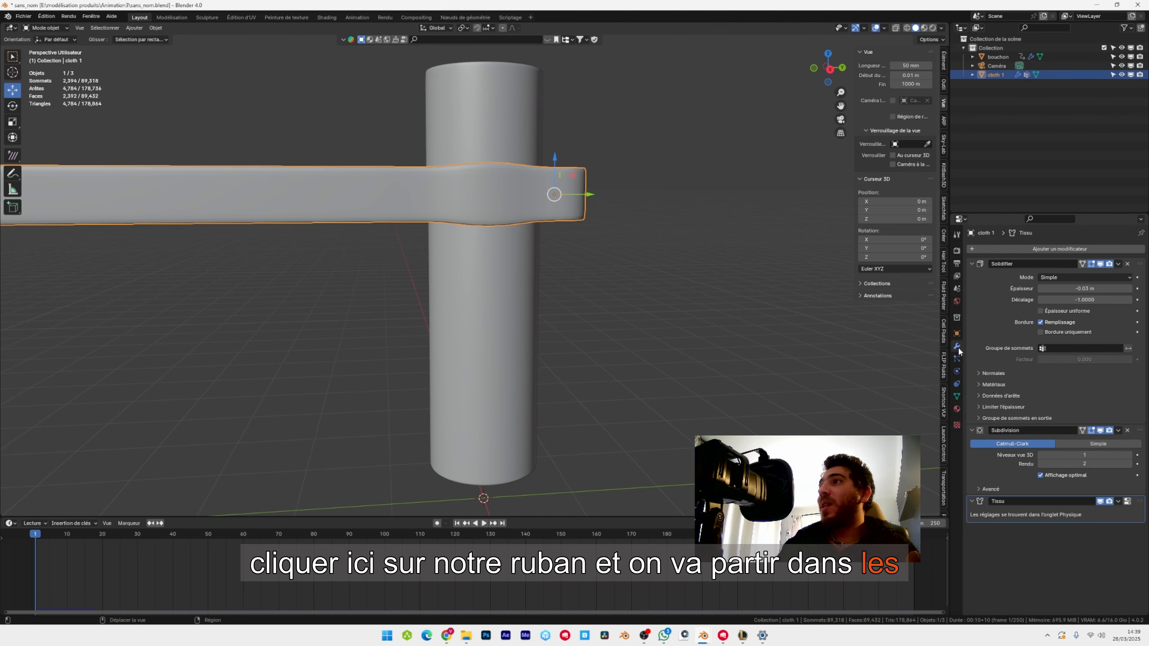
left_click(972, 263)
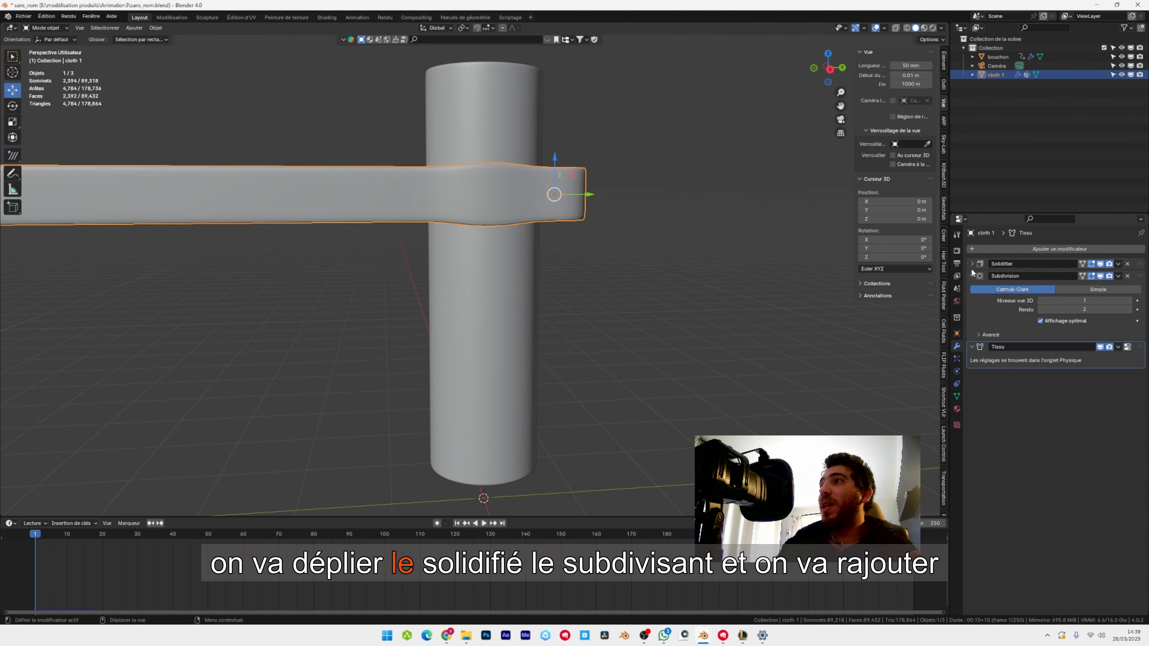
left_click(972, 276)
left_click(1042, 248)
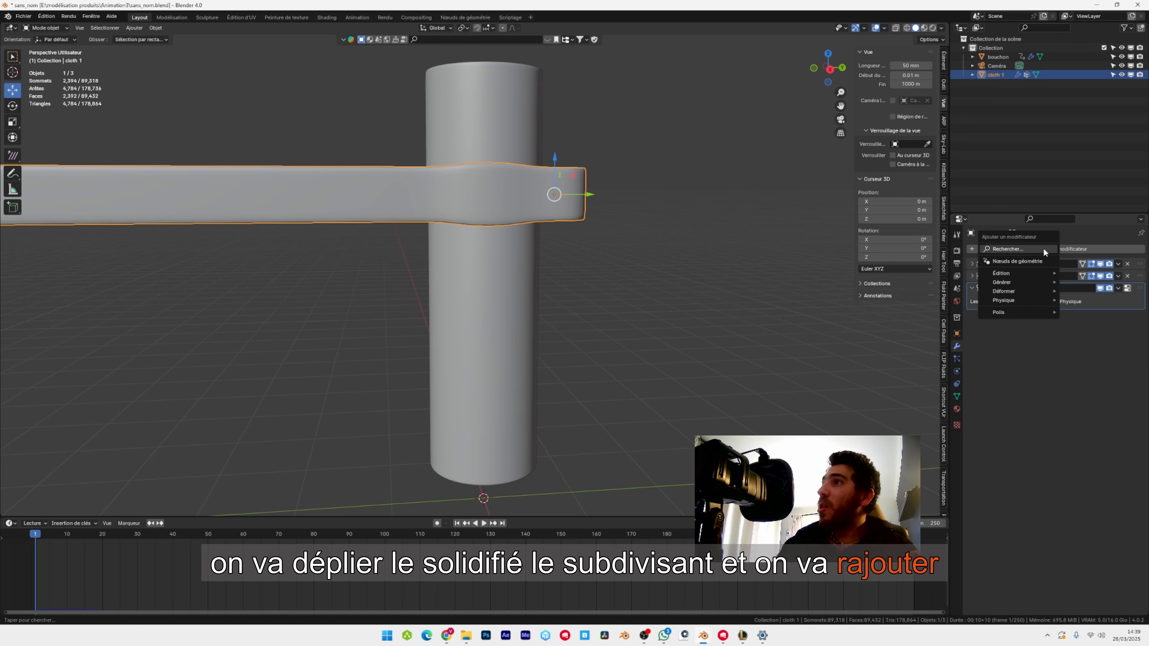
key("space")
left_click(1016, 273)
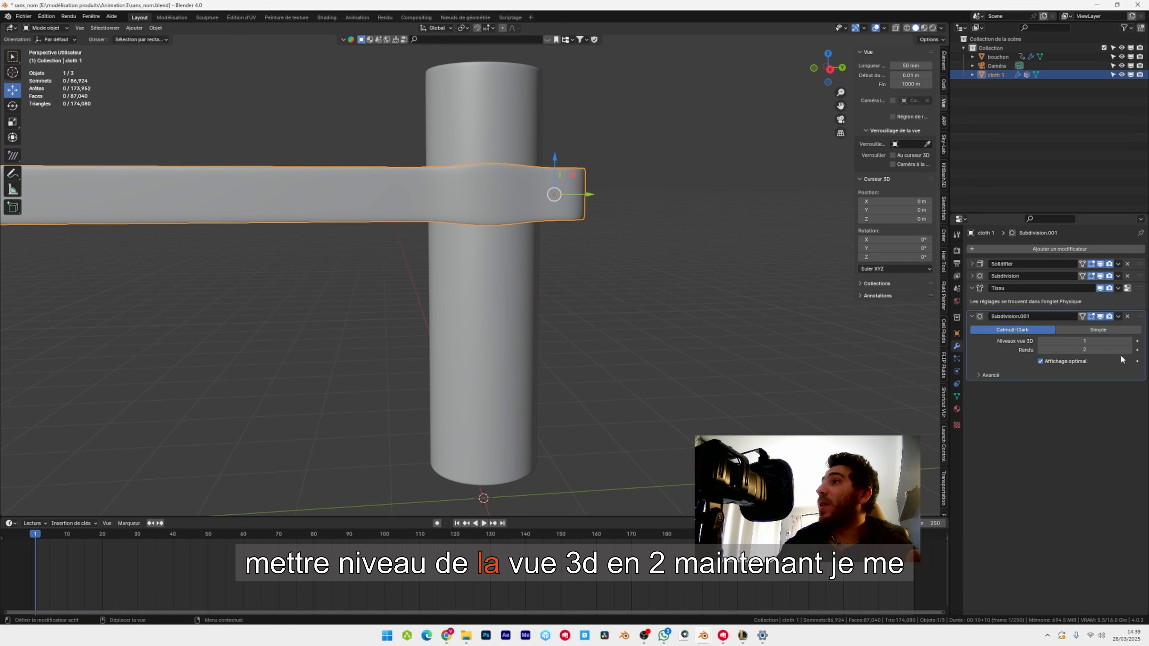
left_click(1129, 342)
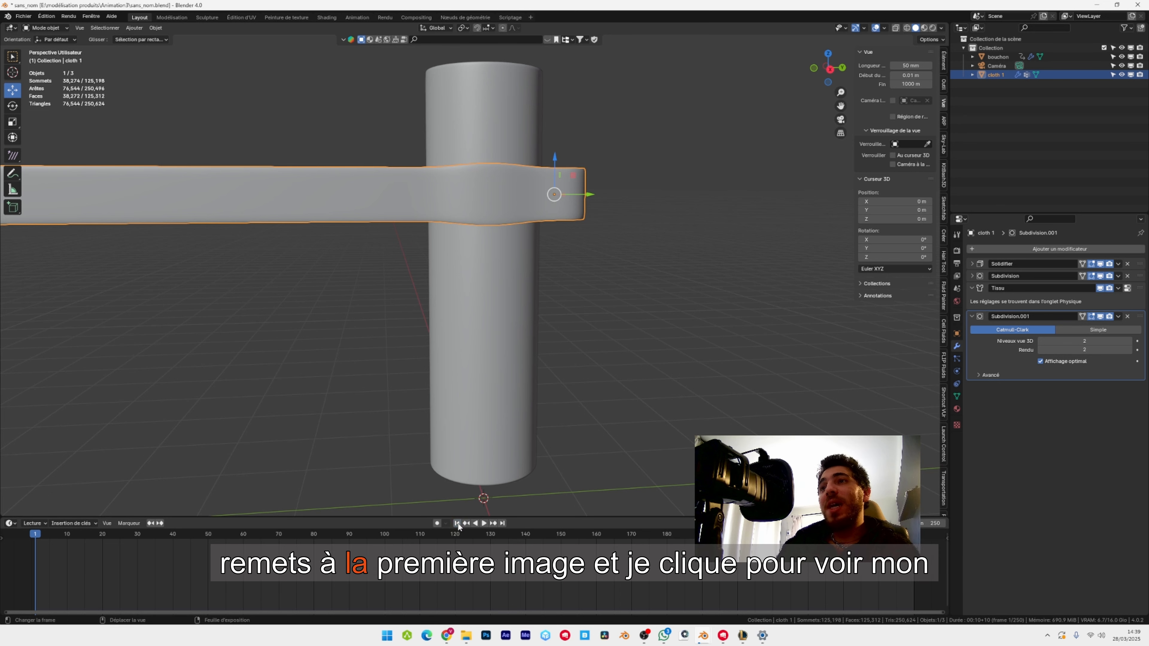
Play the animation, pause it around frame 10, and inspect the ribbon's deformation and contact with the bottle up close.
left_click(483, 524)
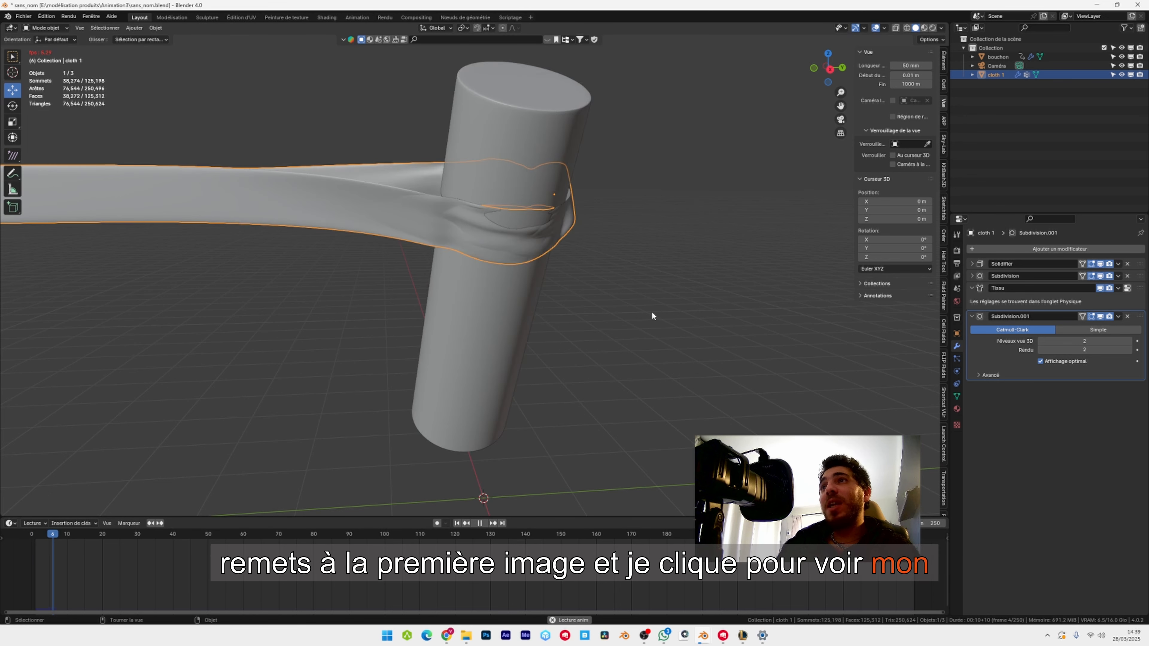
key("space")
scroll(575, 280, "up", 2)
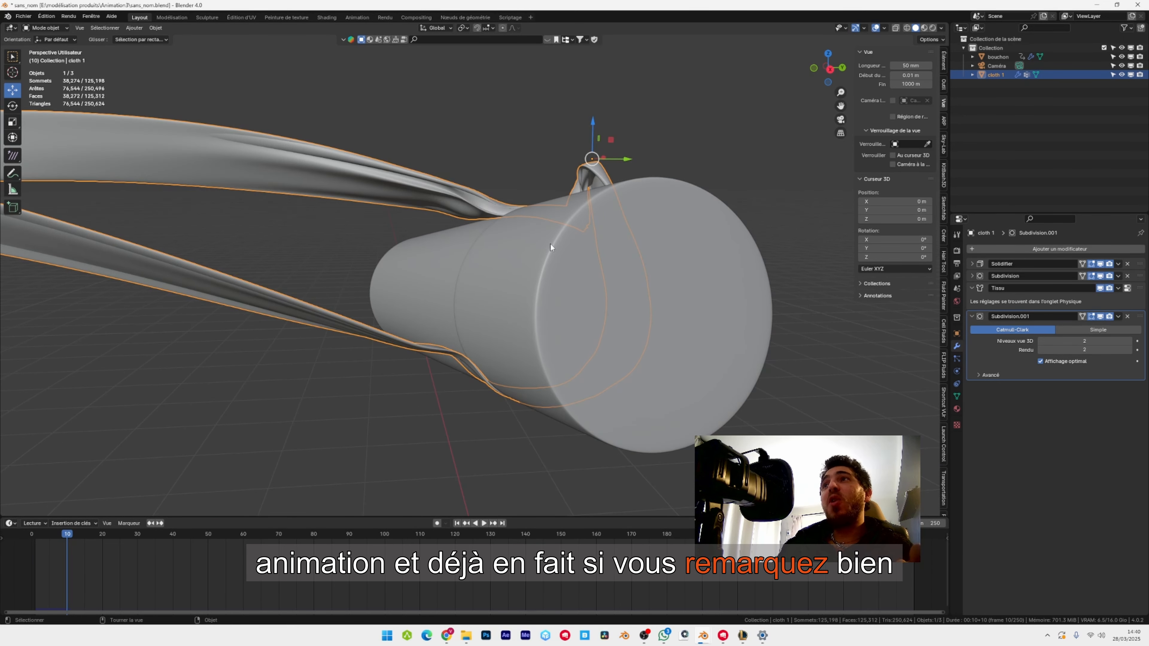
middle_click_drag(550, 248, 607, 339)
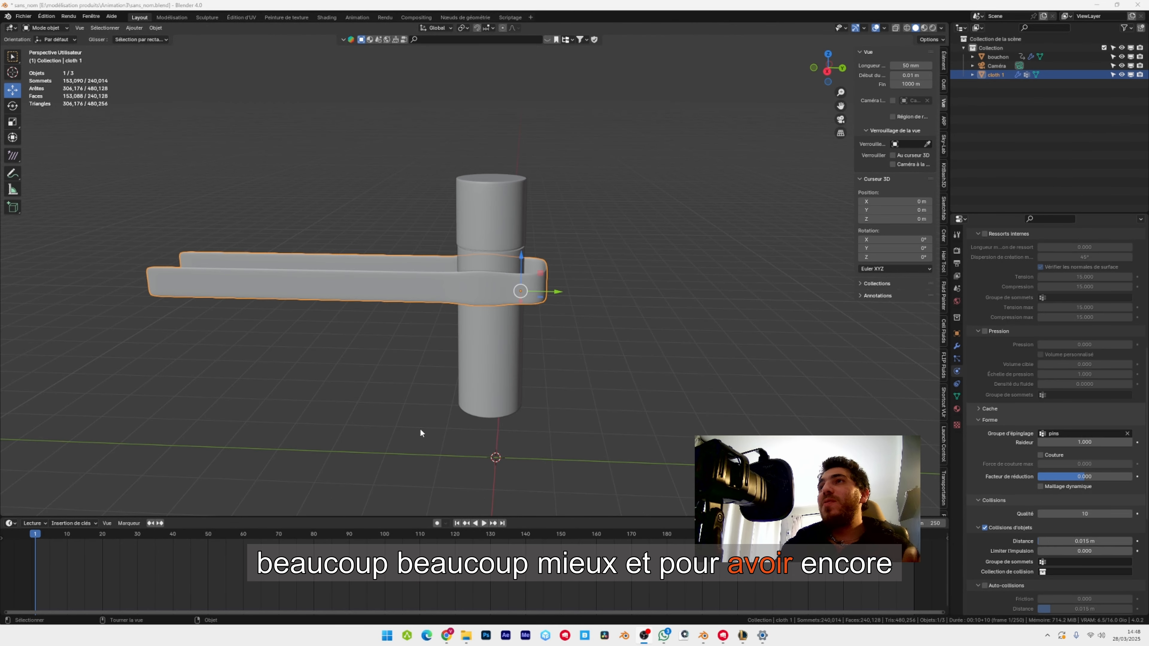
scroll(649, 276, "down", 1)
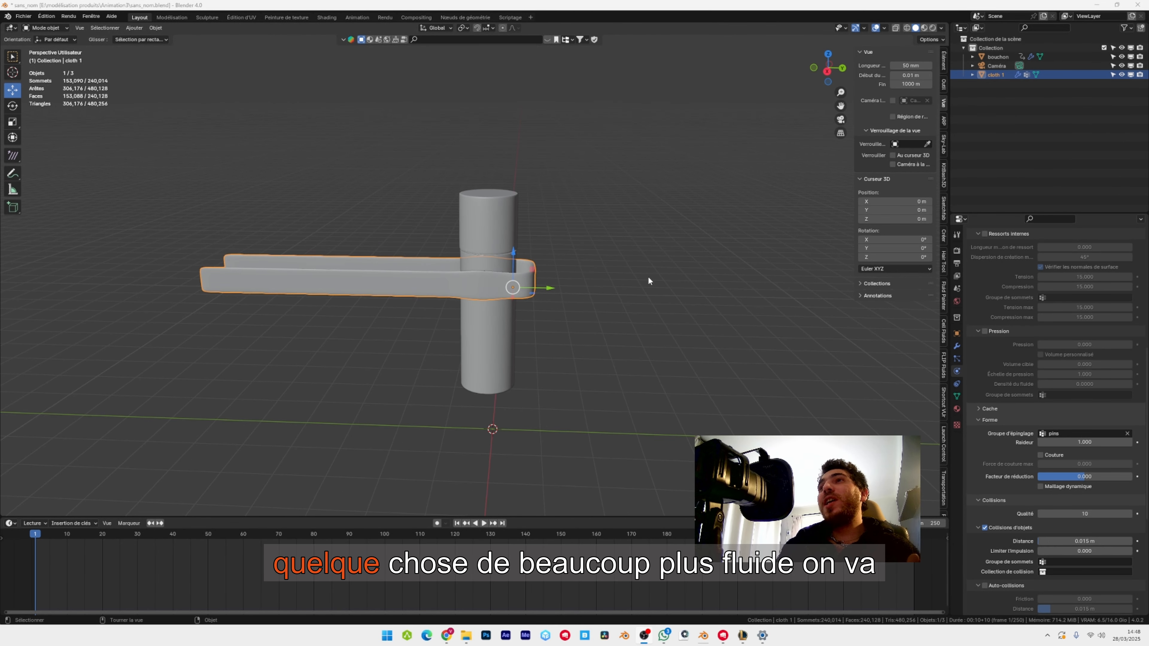
Disable the Single Sided option in the bottle's soft body and cloth collision settings.
scroll(509, 198, "up", 5)
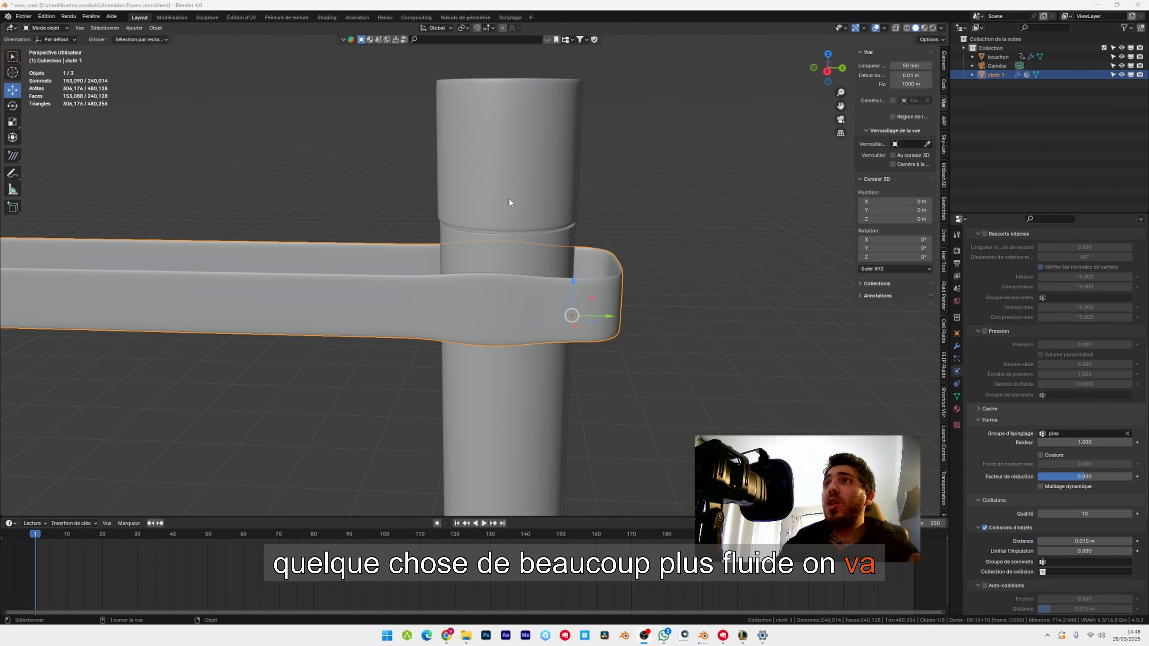
left_click(509, 198)
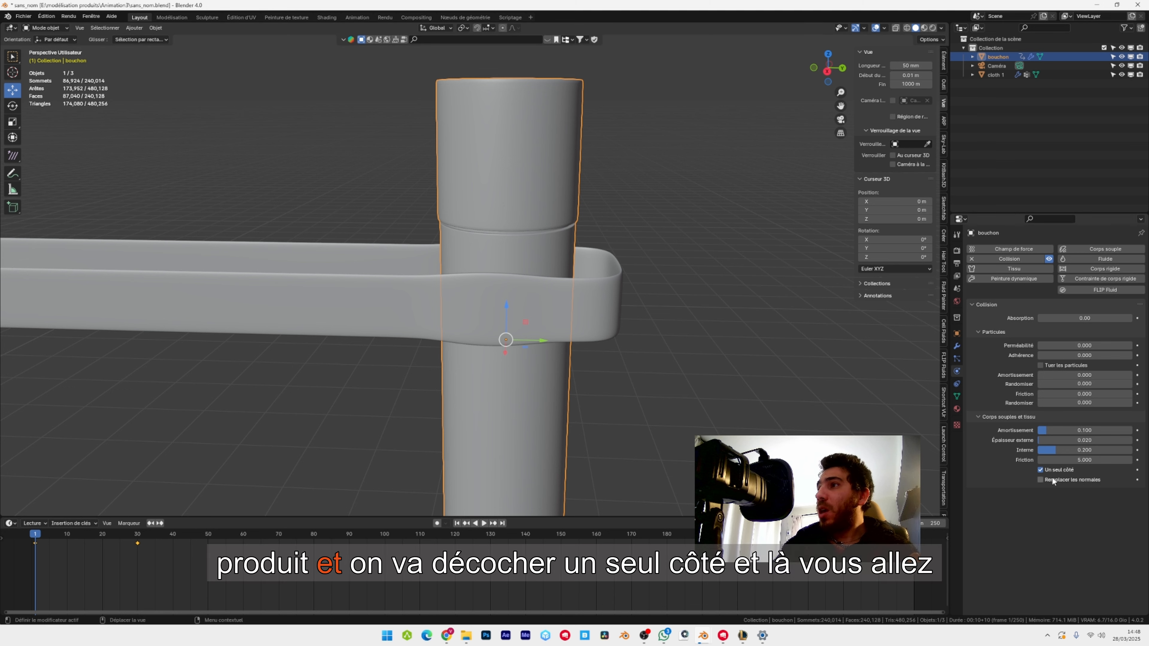
left_click(1041, 470)
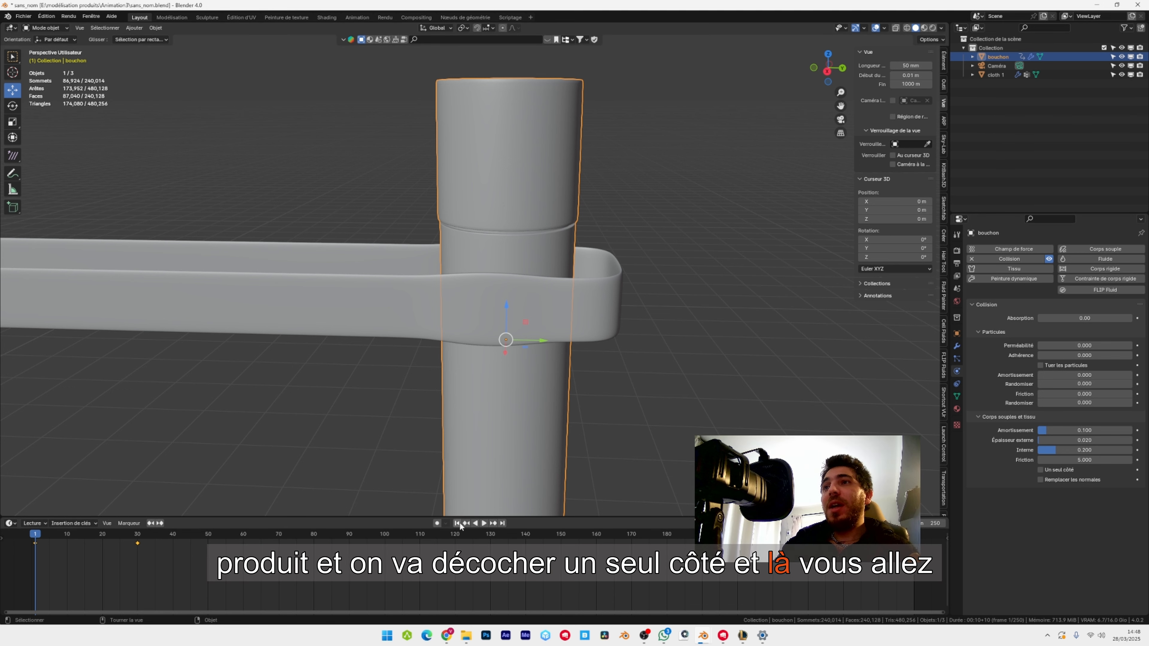
Play the simulation from the first frame, pause it partway, and check how the ribbon collides with the rotating bottle.
scroll(545, 320, "down", 3)
middle_click_drag(546, 321, 579, 260, "shift")
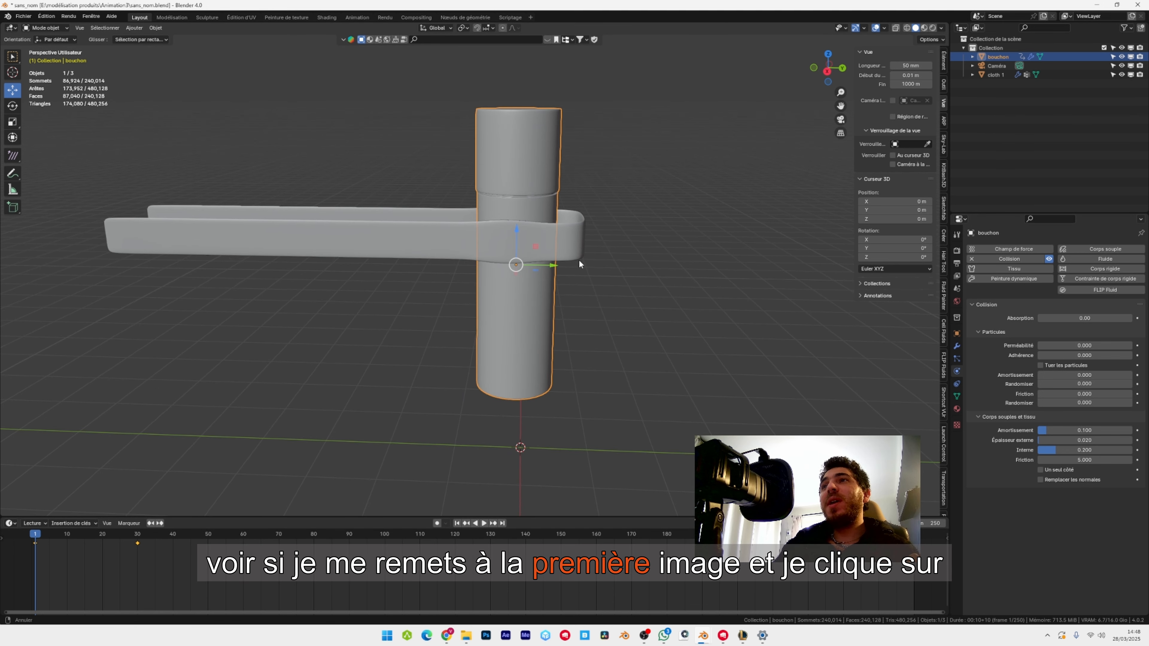
key("space")
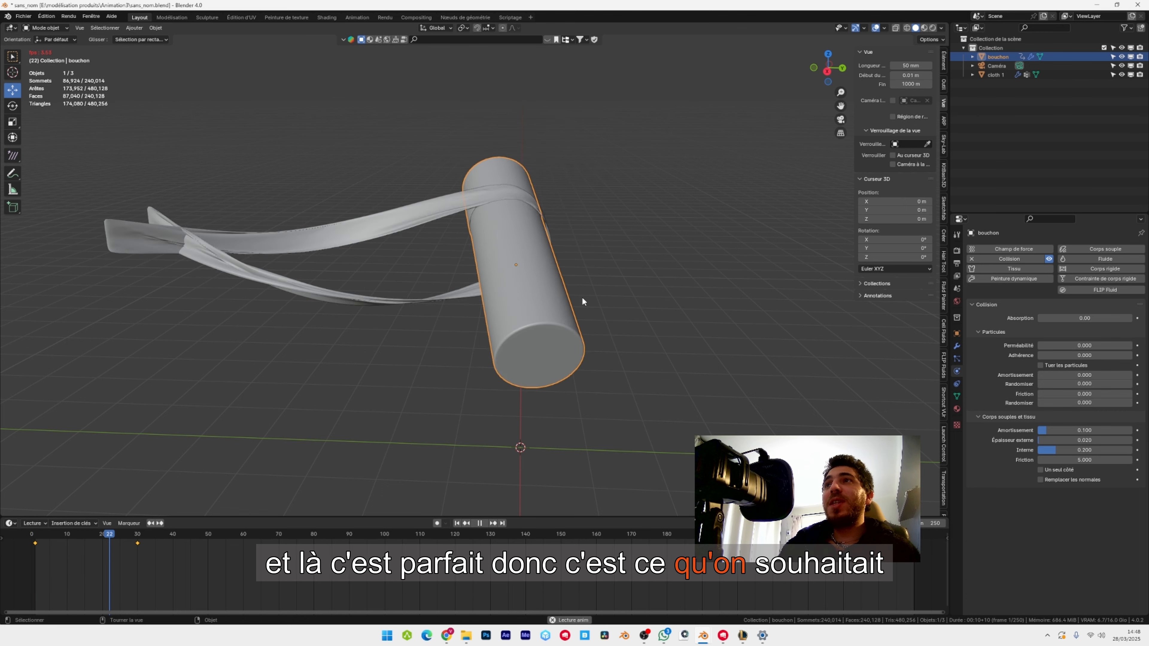
key("space")
scroll(579, 267, "up", 5)
scroll(521, 297, "down", 5)
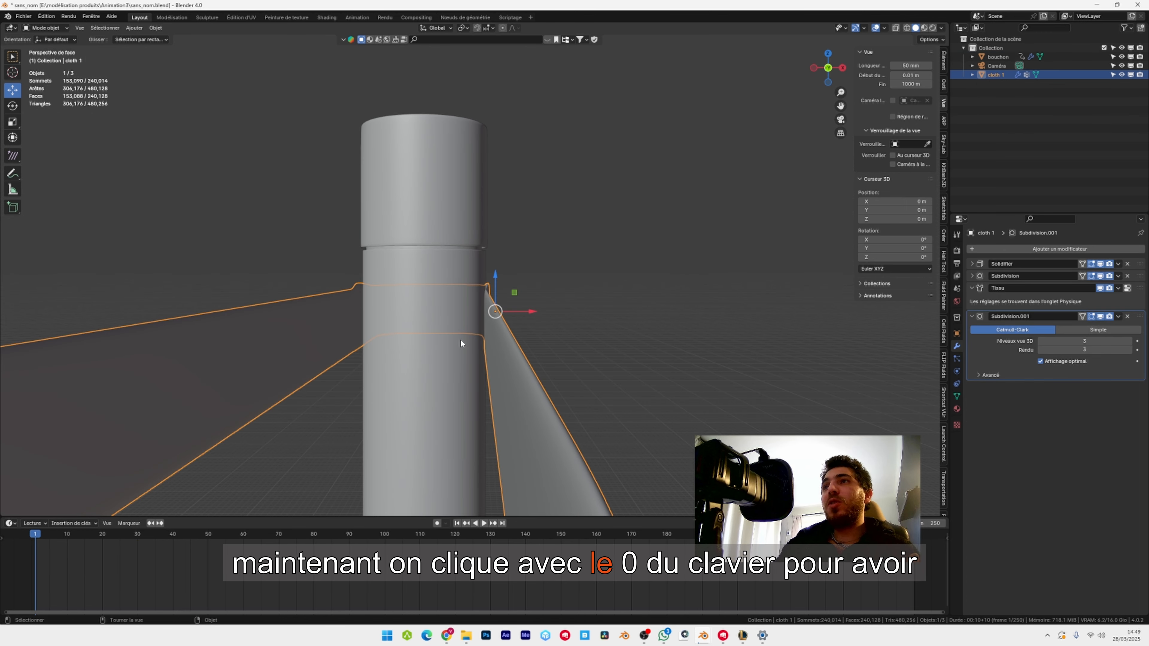
Duplicate the ribbon in place and lower the copy along Z to the lower part of the bottle.
key("KP_0")
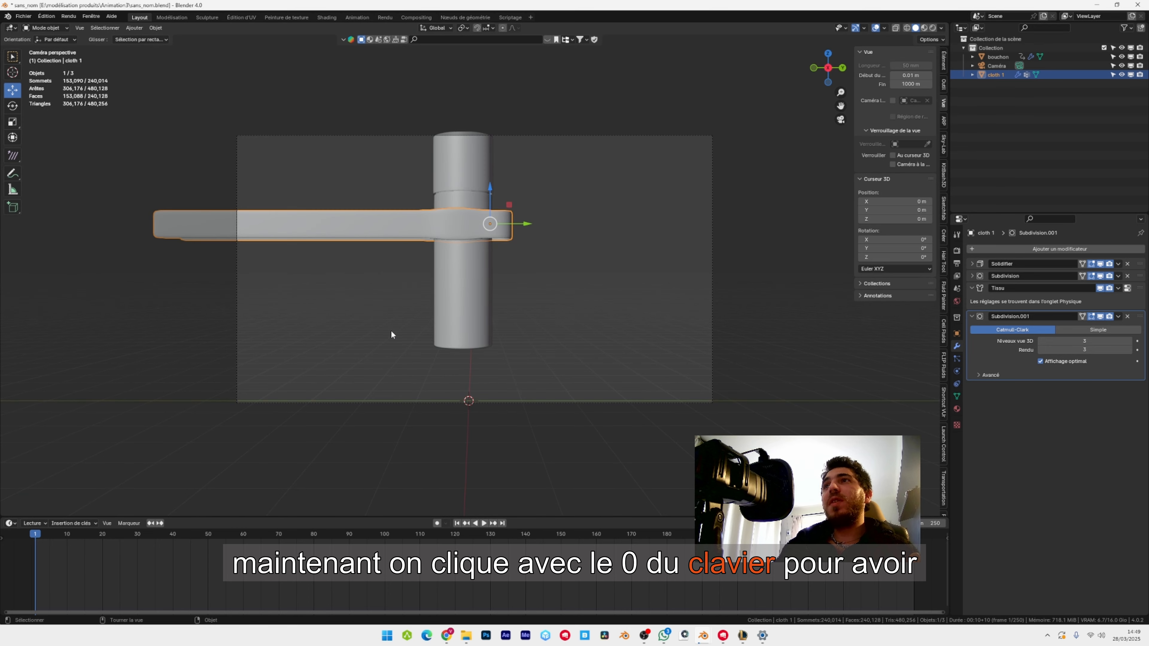
key("KP_0")
middle_click_drag(511, 267, 571, 317, "shift")
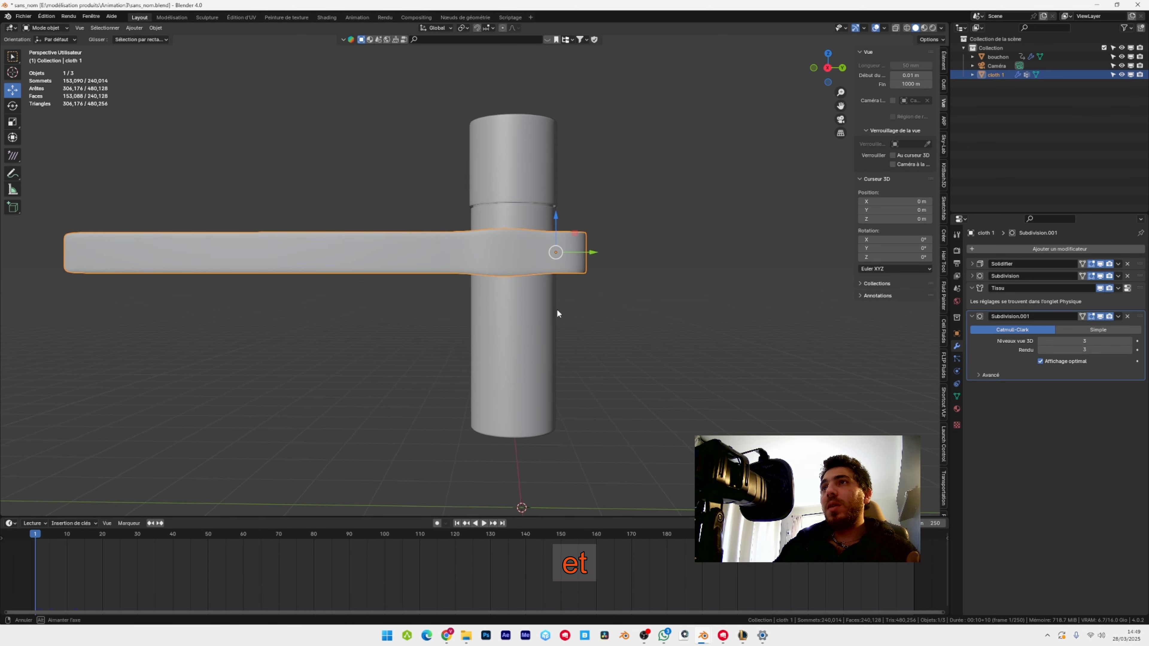
scroll(558, 308, "up", 1)
middle_click_drag(532, 282, 488, 272, "shift")
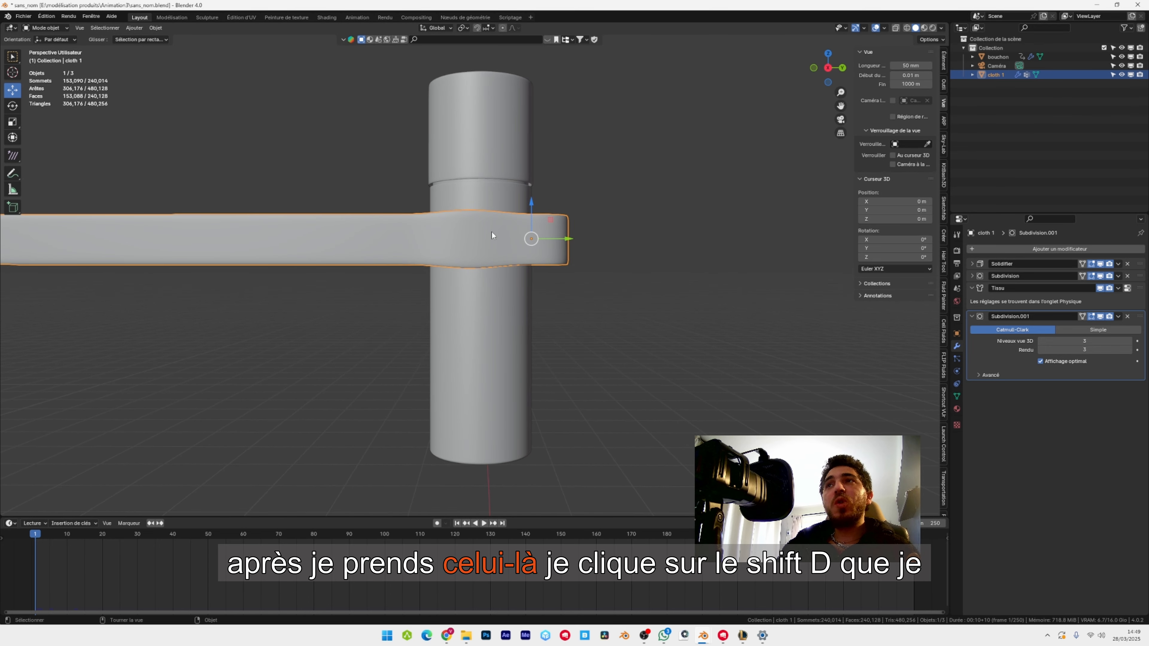
key("shift+d")
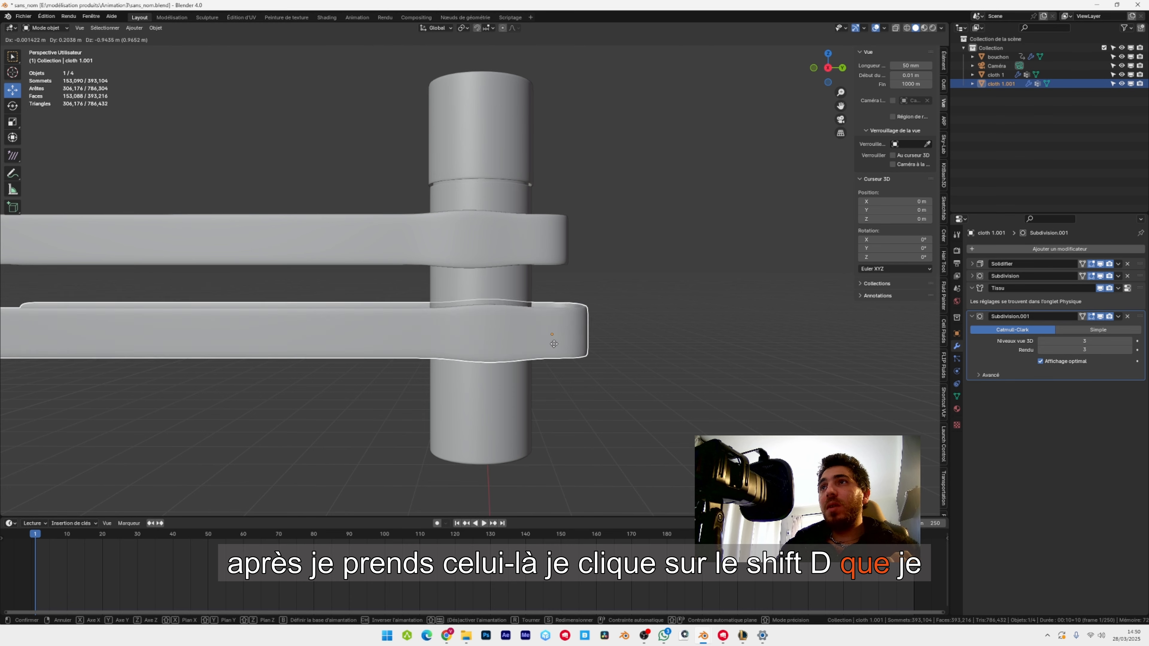
right_click(564, 292)
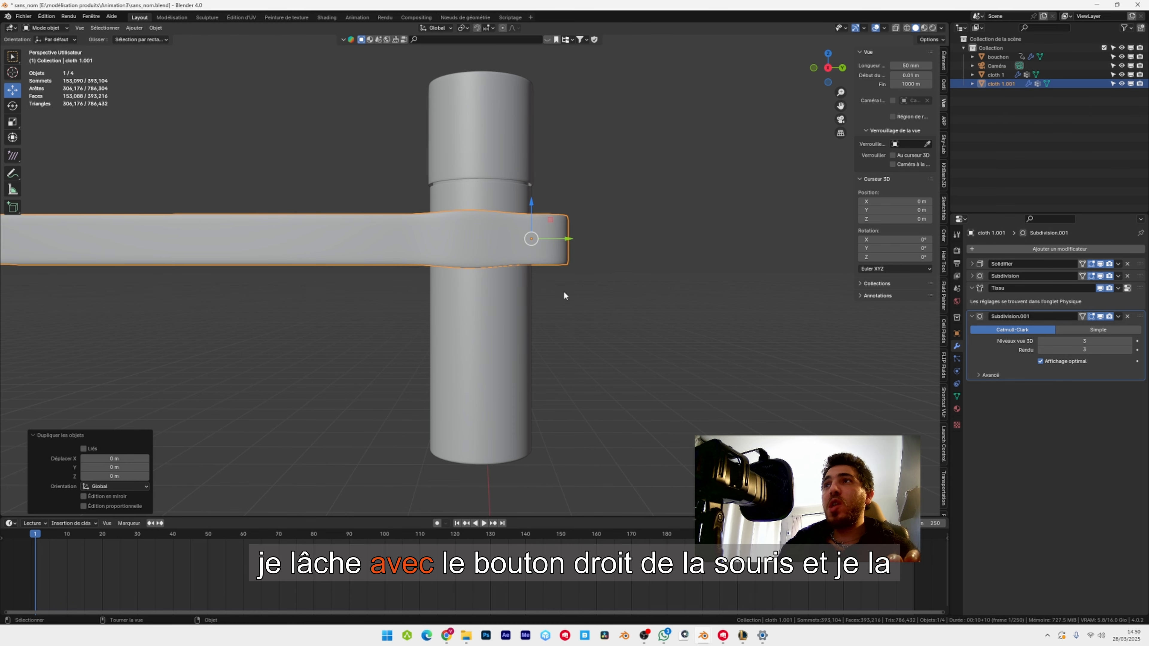
left_click_drag(537, 206, 418, 375)
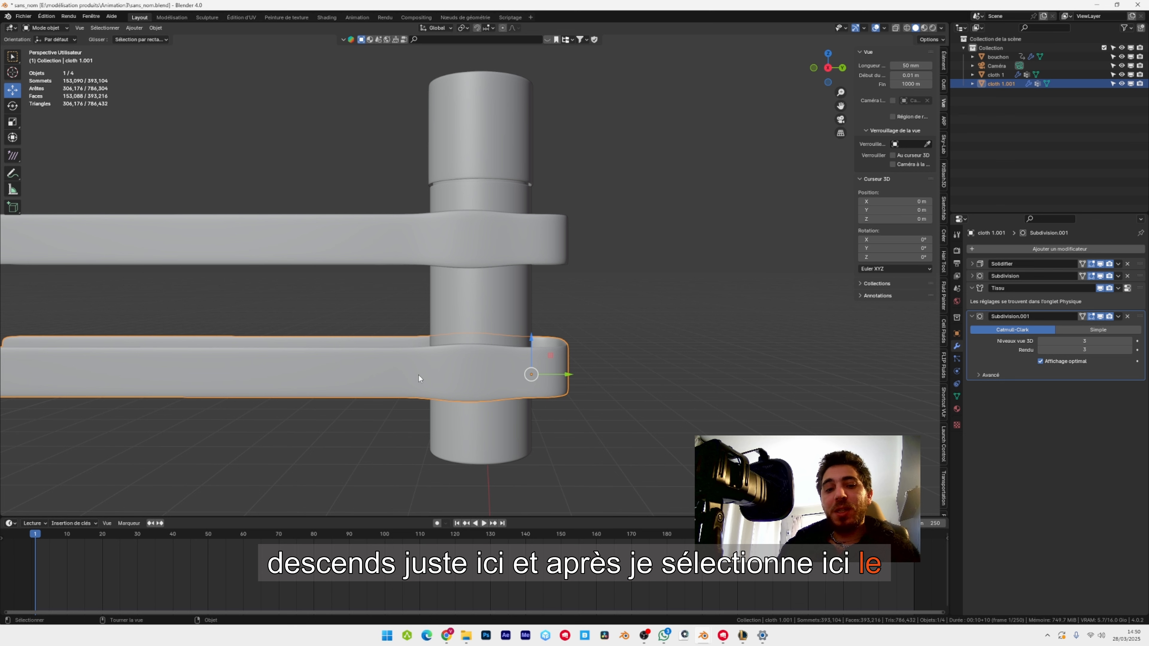
Rotate the duplicated ribbon 180° around the Z axis so it extends in the opposite direction.
type("rz")
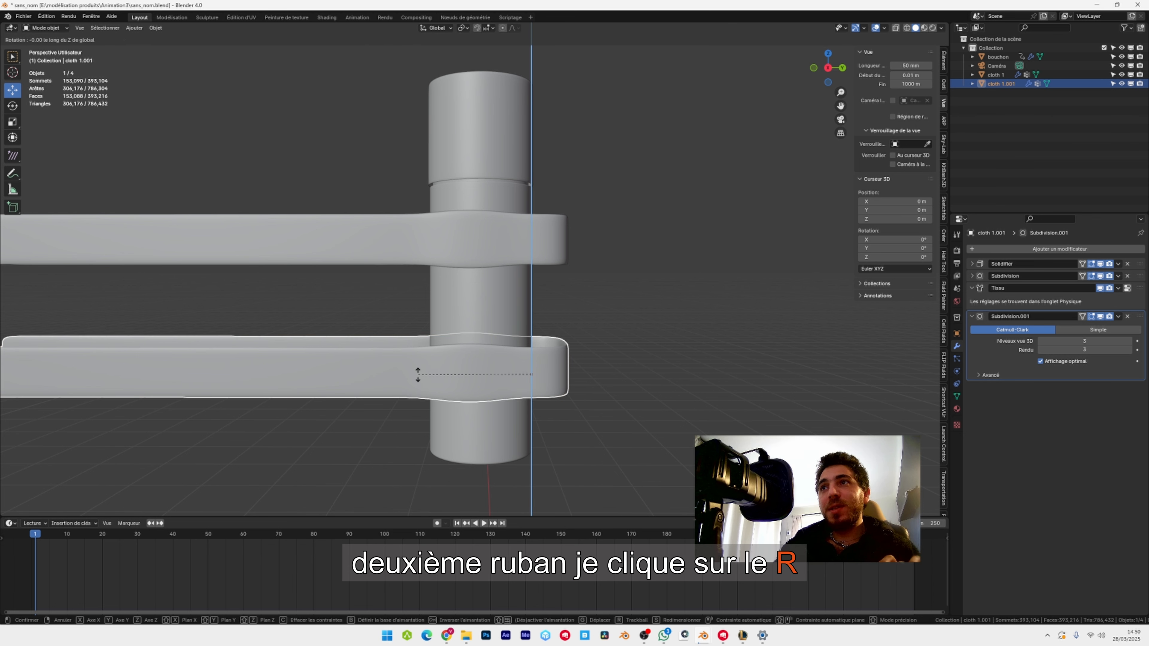
type("180")
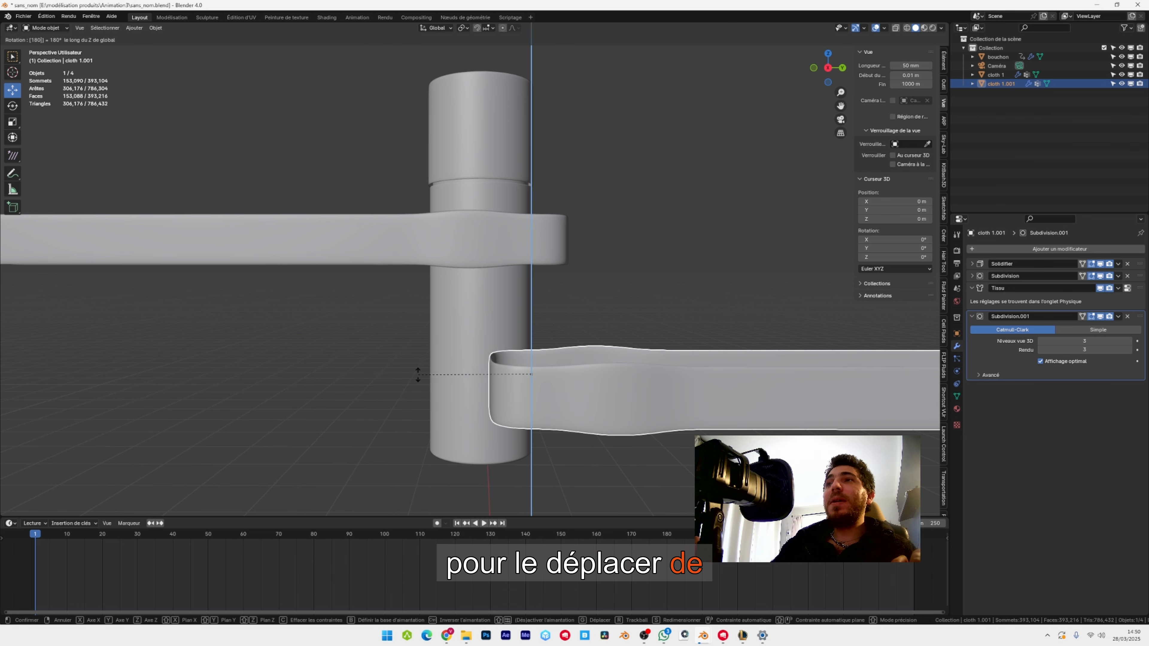
type("180")
key("Return")
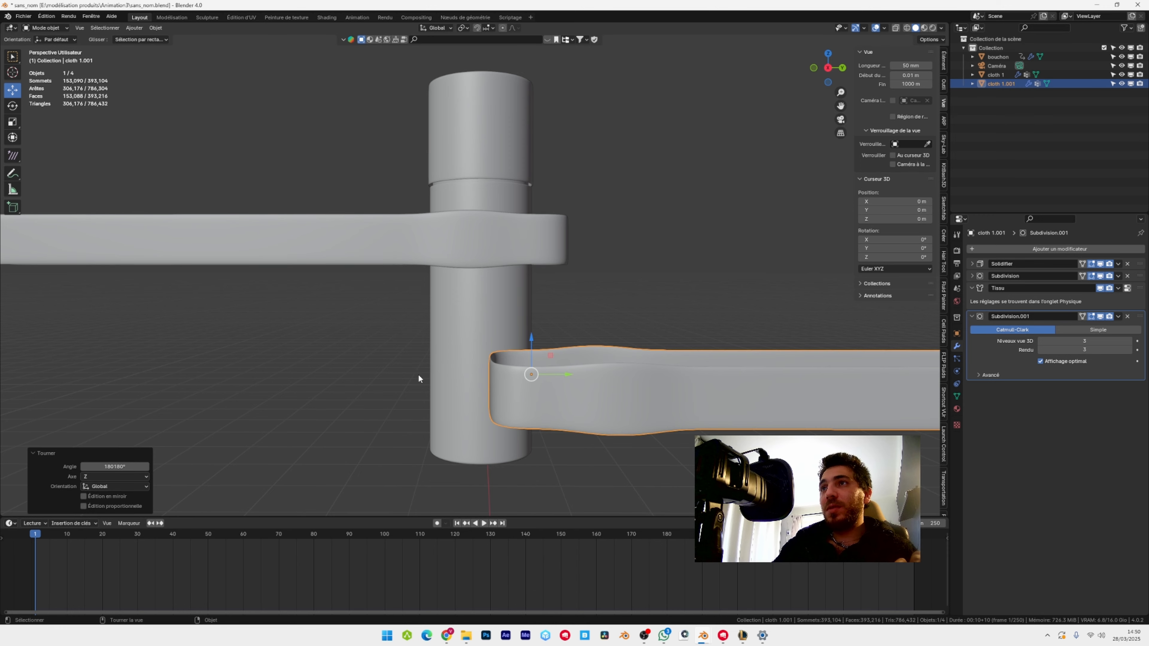
Move the rotated ribbon into place around the bottle, finishing with a shift of about 0.092 m along X.
middle_click_drag(419, 378, 539, 342)
key("g")
key("x")
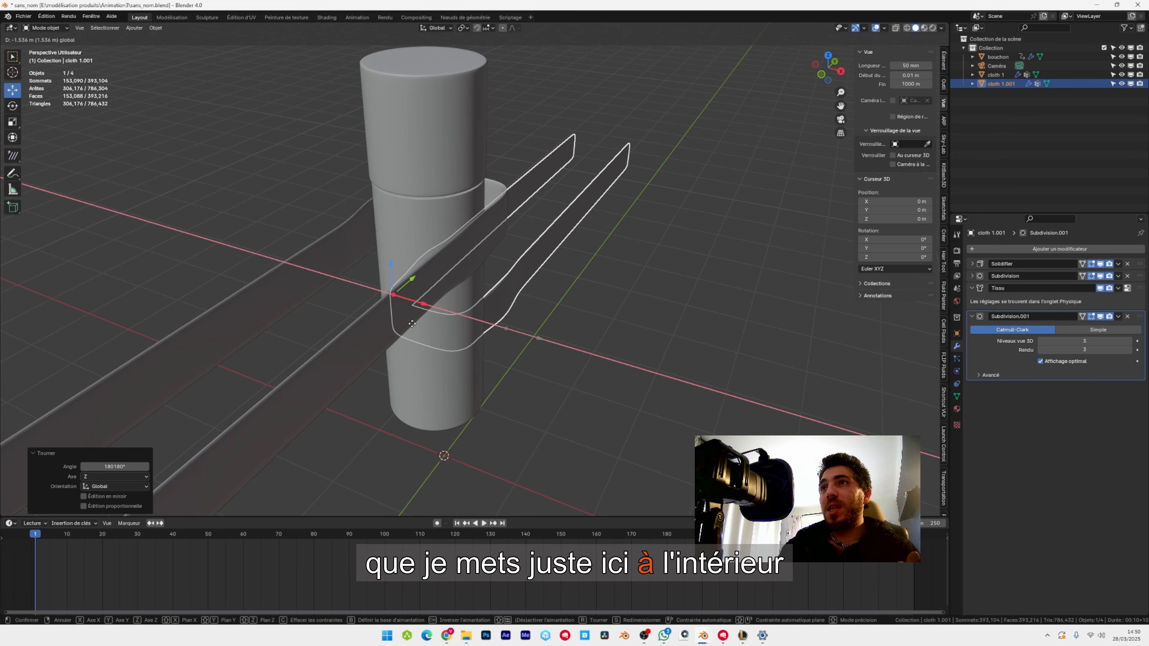
left_click_drag(412, 324, 511, 351)
middle_click_drag(475, 335, 401, 303)
left_click_drag(567, 361, 523, 357)
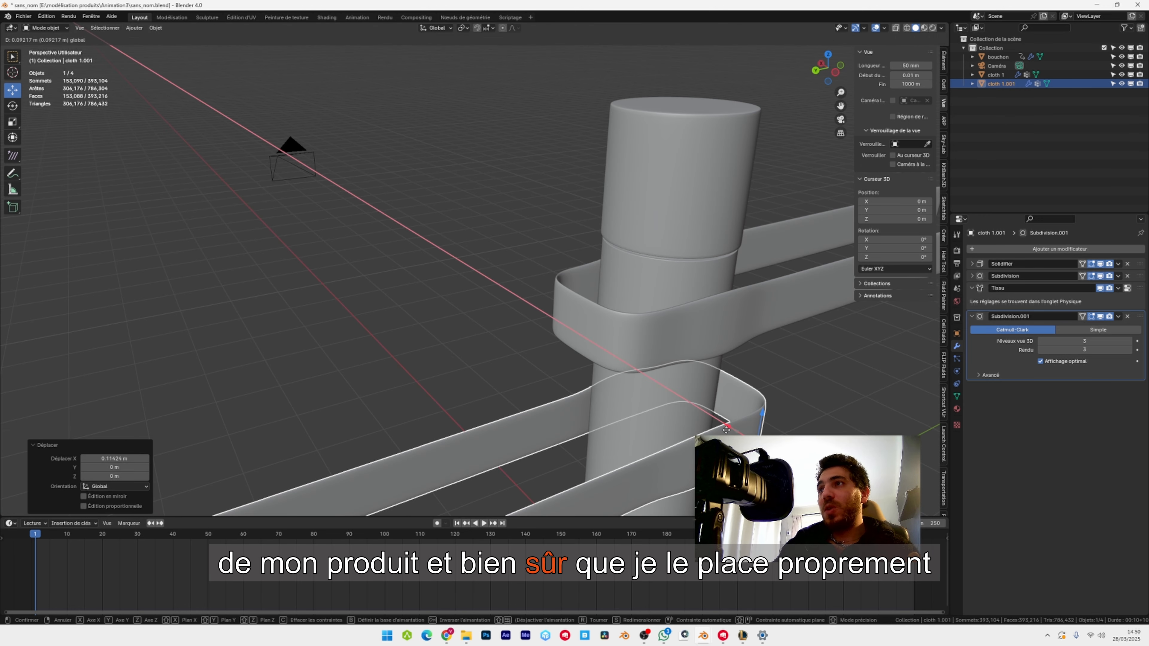
left_click_drag(726, 430, 726, 430)
Set the solid viewport shading colour to Random so each object is easy to tell apart.
middle_click_drag(614, 377, 612, 335, "shift")
scroll(612, 336, "up", 5)
middle_click_drag(498, 333, 547, 338, "shift")
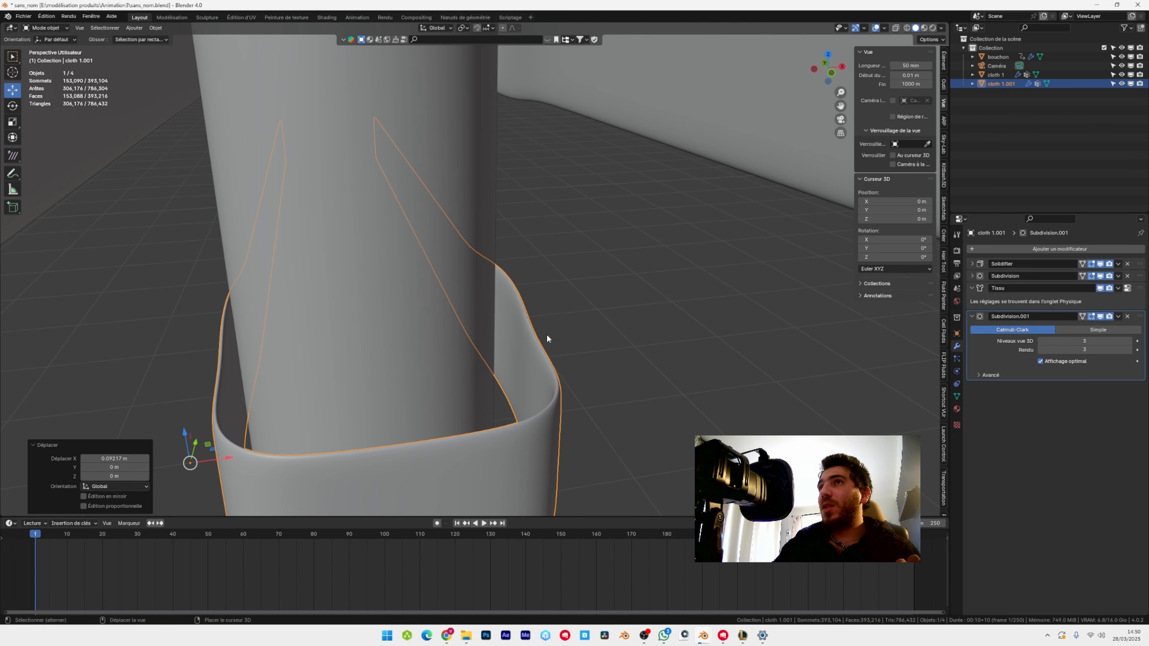
key("KP_Decimal")
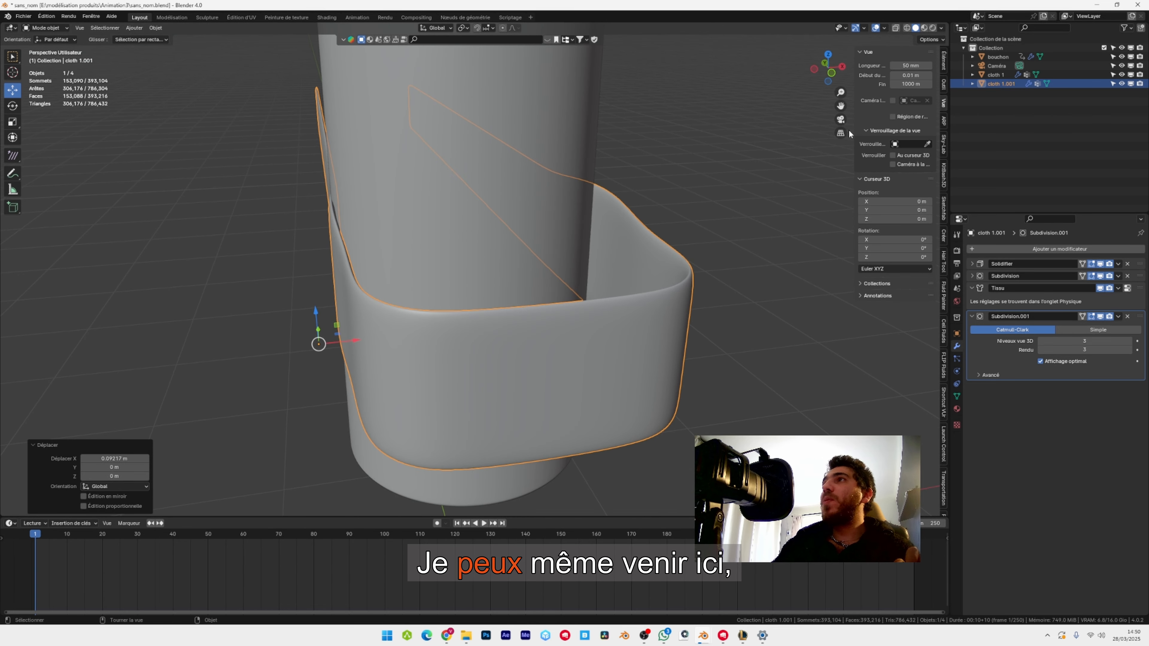
left_click(943, 27)
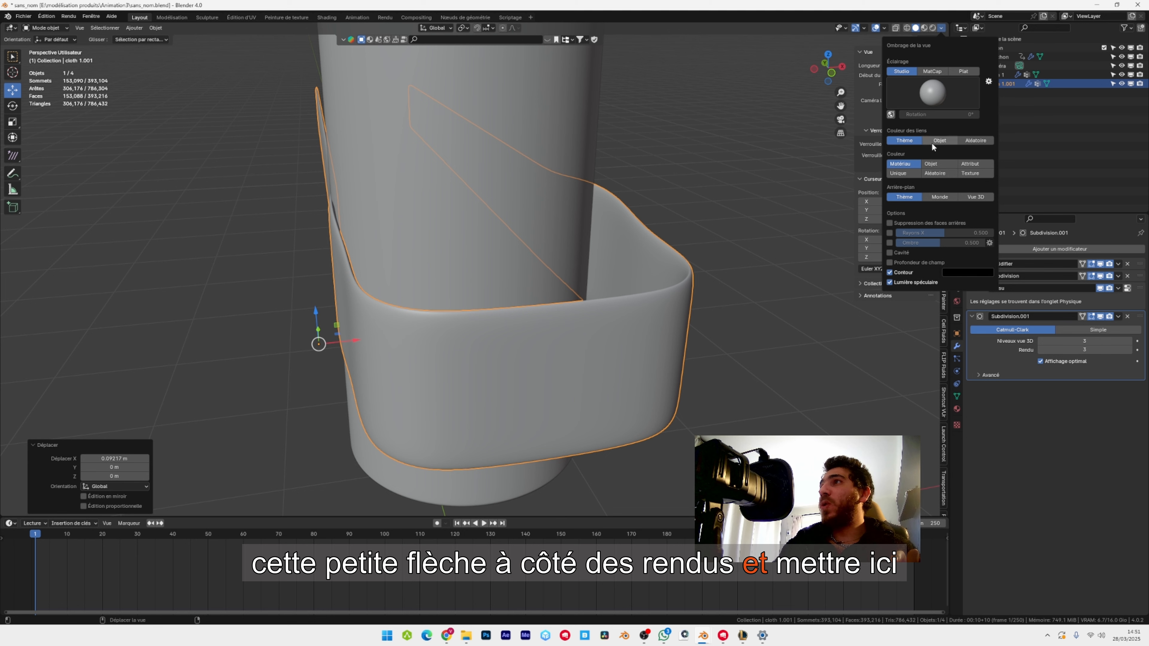
left_click(935, 173)
Nudge the second ribbon about -0.023 m along Y to fit it around the bottle.
mouse_move(415, 326)
middle_mouse_down()
mouse_move(615, 304)
mouse_move(449, 294)
mouse_move(482, 290)
mouse_move(526, 288)
mouse_move(403, 322)
middle_mouse_up()
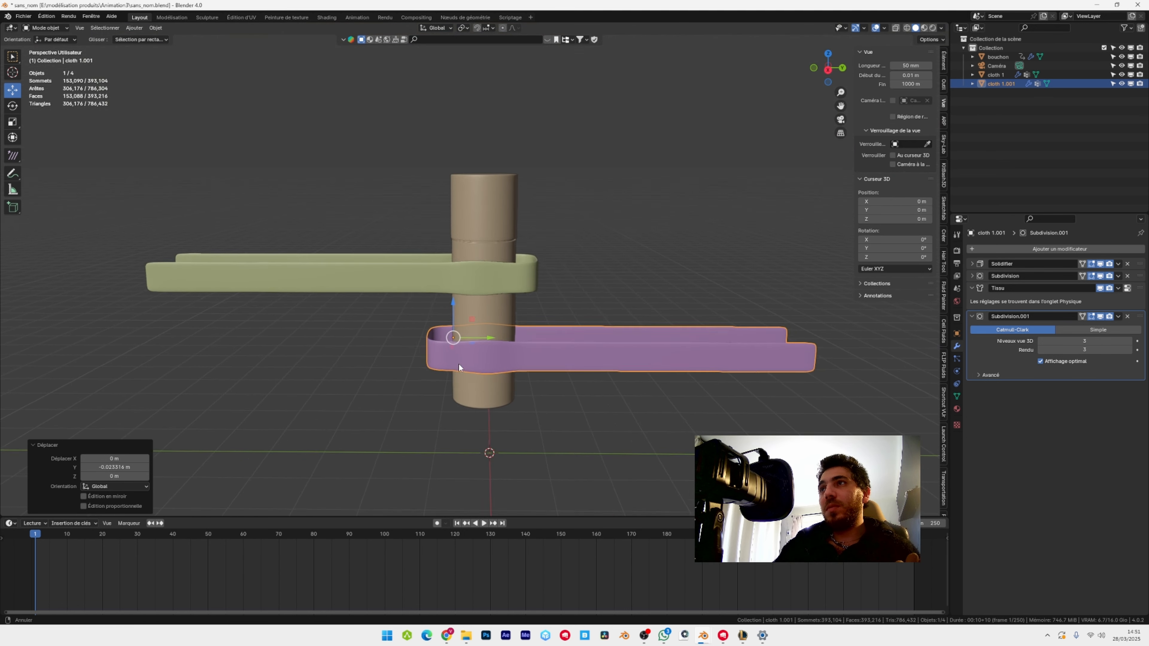
scroll(504, 355, "up", 2)
middle_click_drag(459, 363, 482, 340)
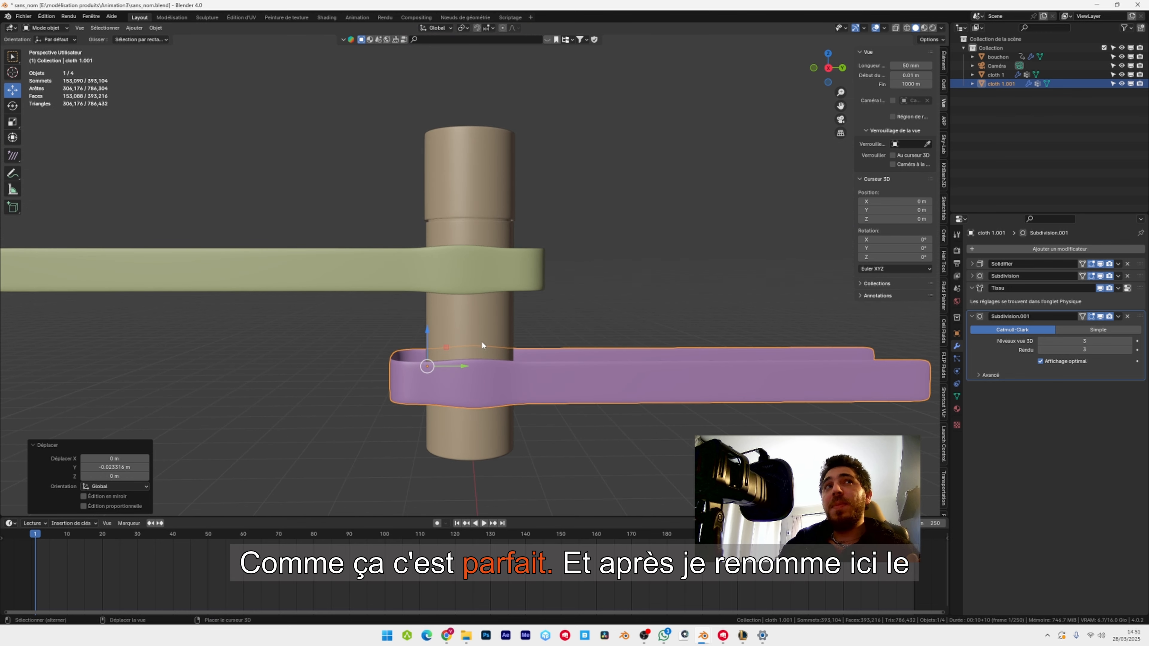
Rename the duplicated ribbon object as cloth 2.
double_click(1021, 85)
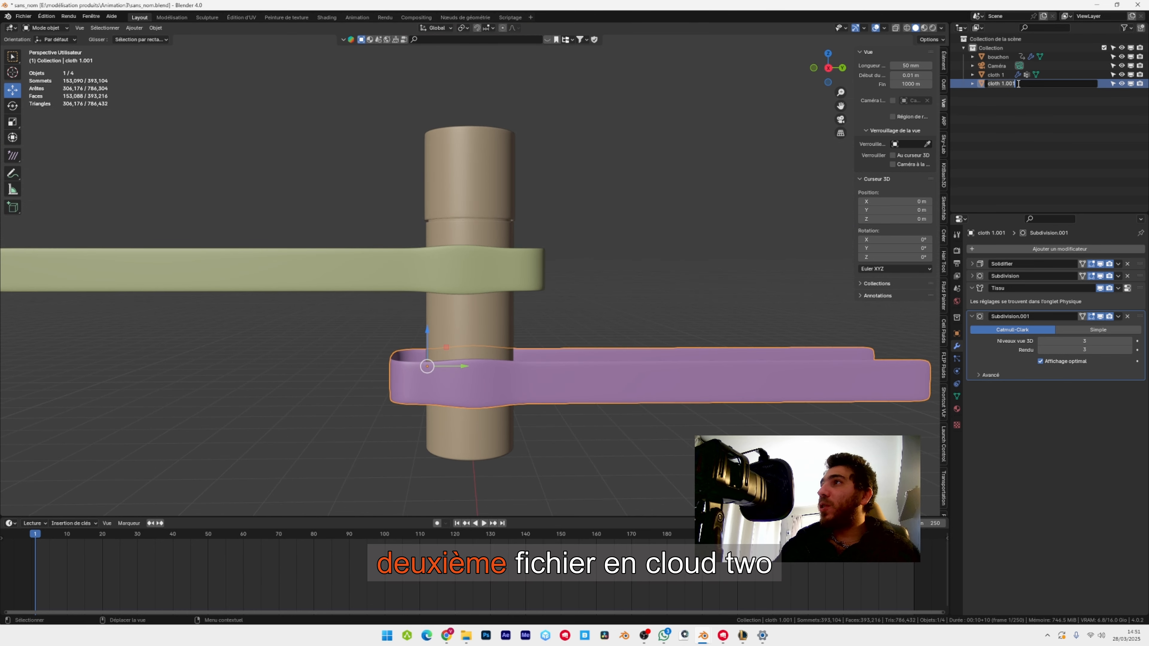
type("cloth")
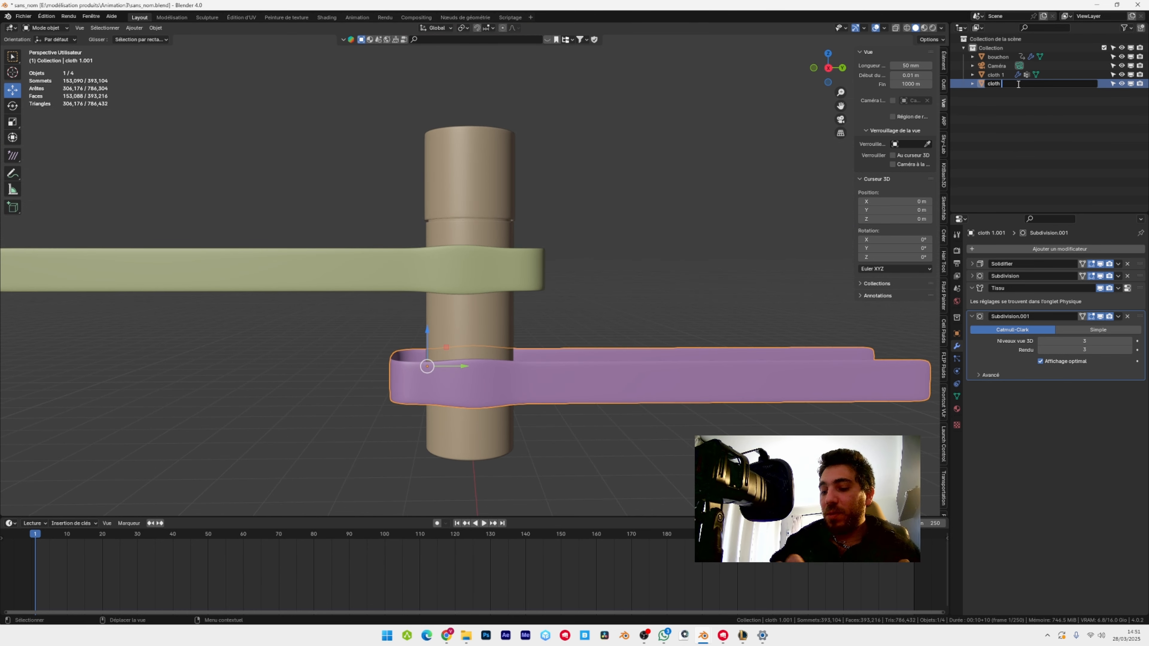
type(" 2")
key("Return")
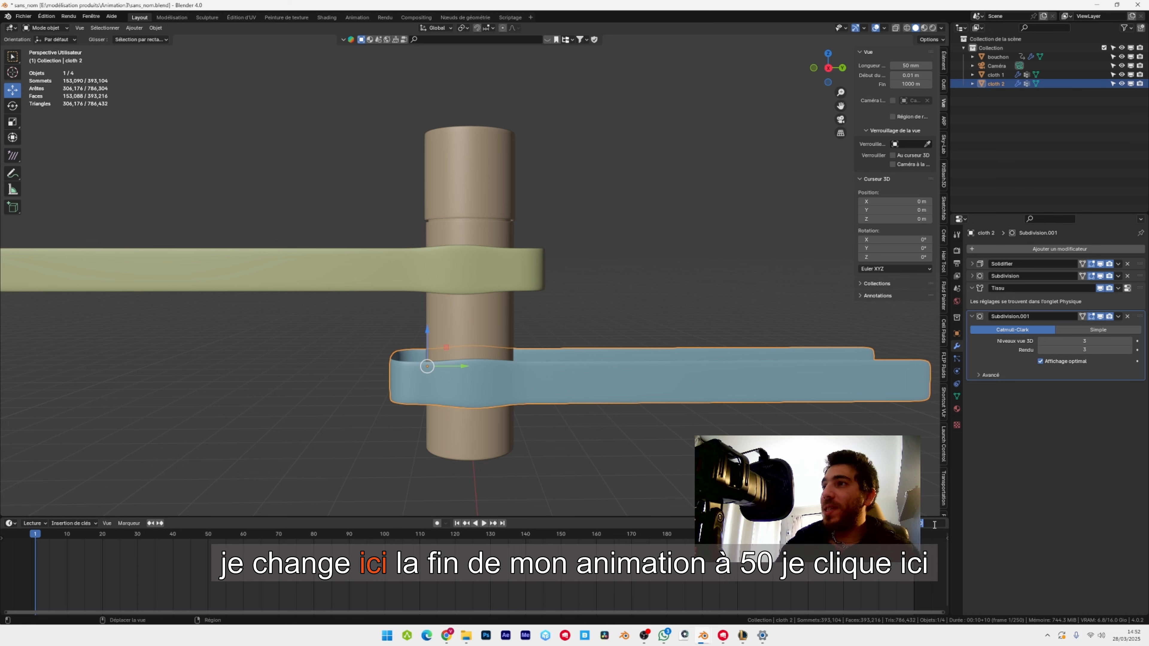
Set the animation's end frame to 50 and play the simulation with both ribbons, pausing it partway.
key("Return")
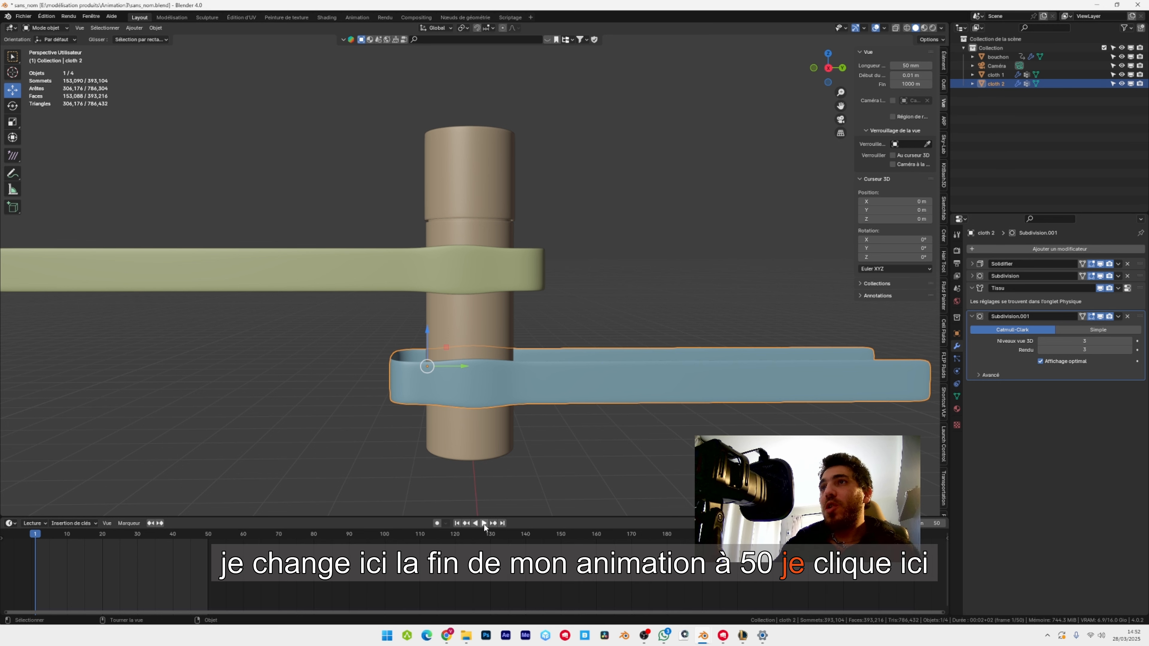
left_click(483, 523)
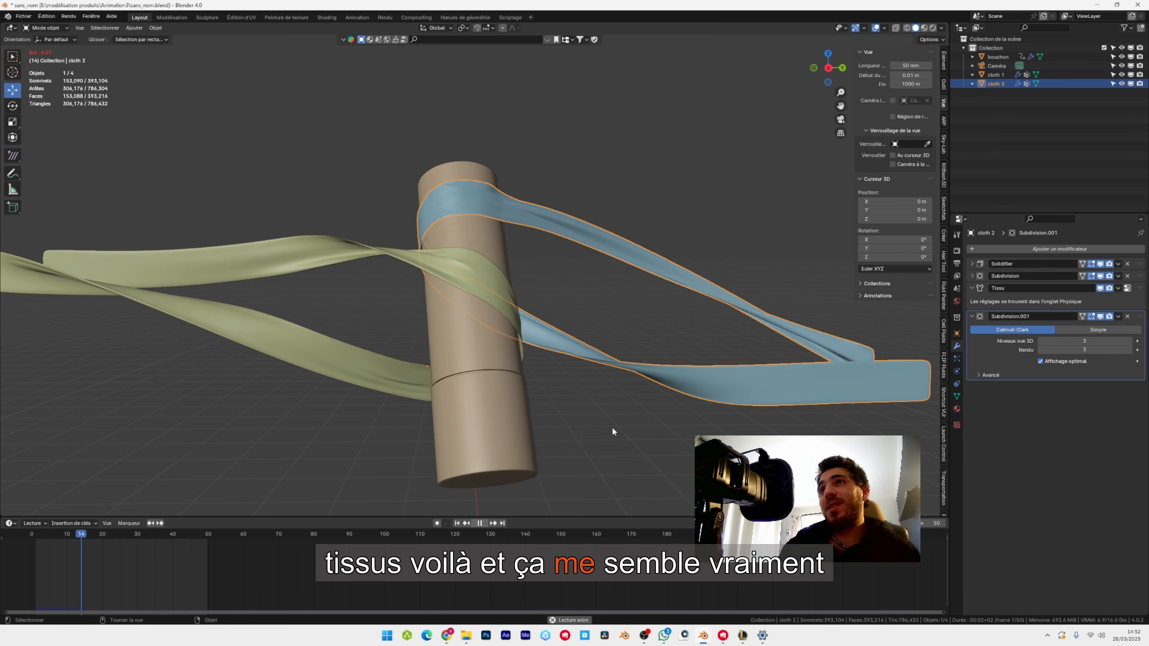
key("space")
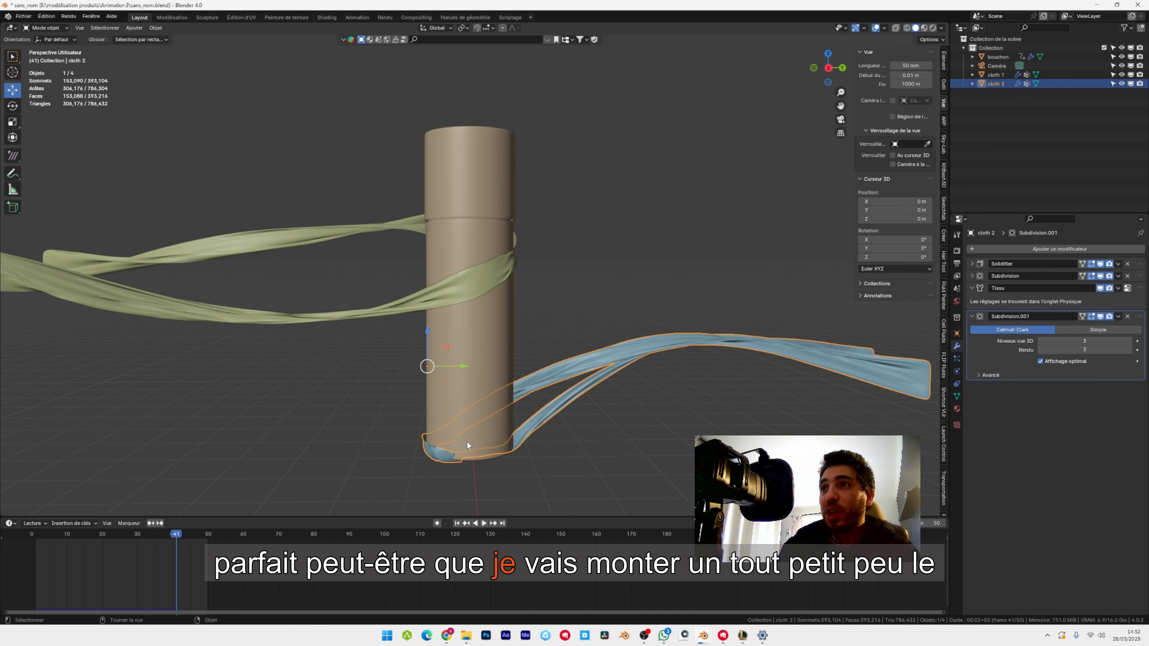
Return to the first frame, raise the second ribbon slightly along Z, and replay the simulation.
left_click(457, 523)
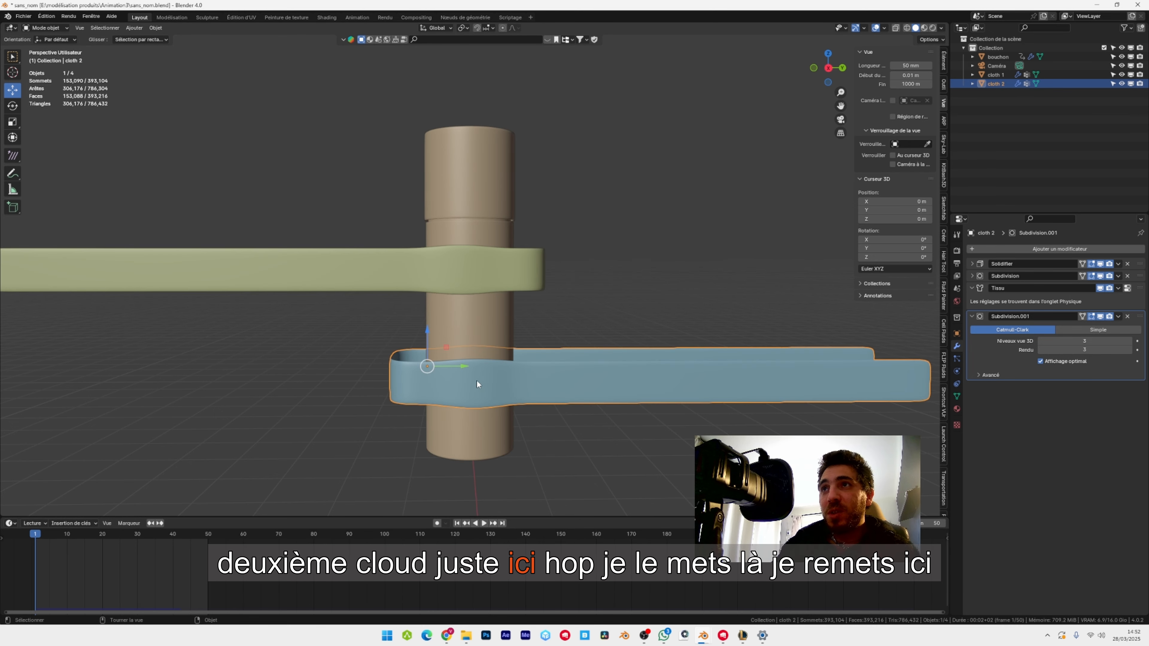
left_click_drag(424, 335, 424, 320)
left_click(482, 524)
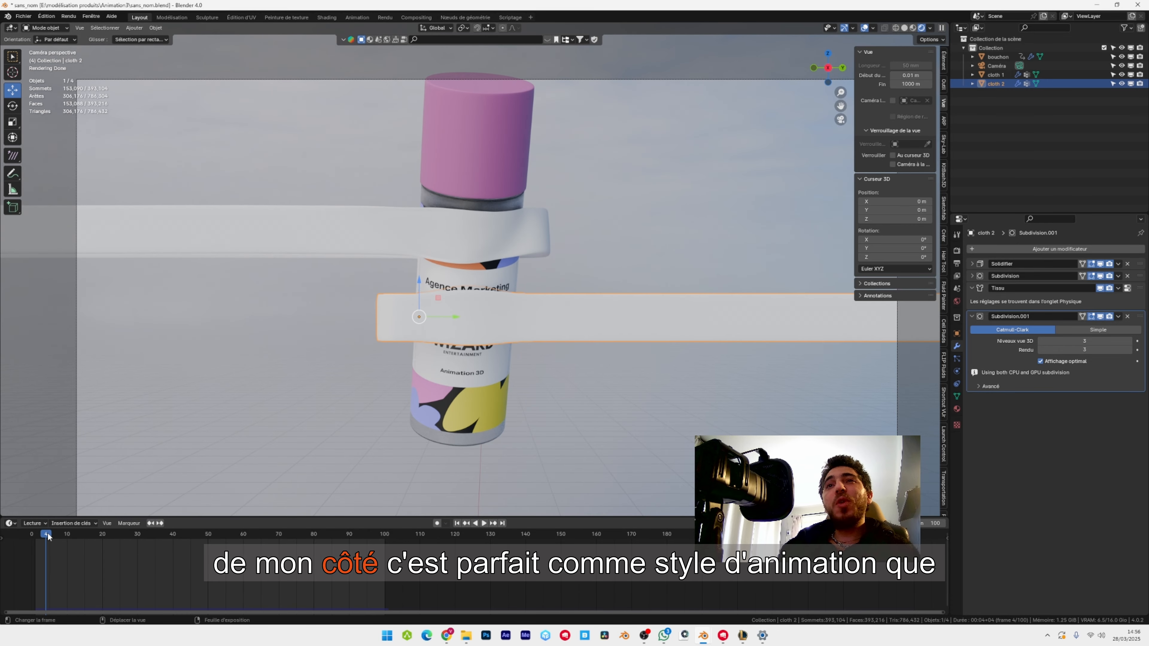
Play the rendered camera view of the animation and pause it around frame 62 to review both ribbons.
key("space")
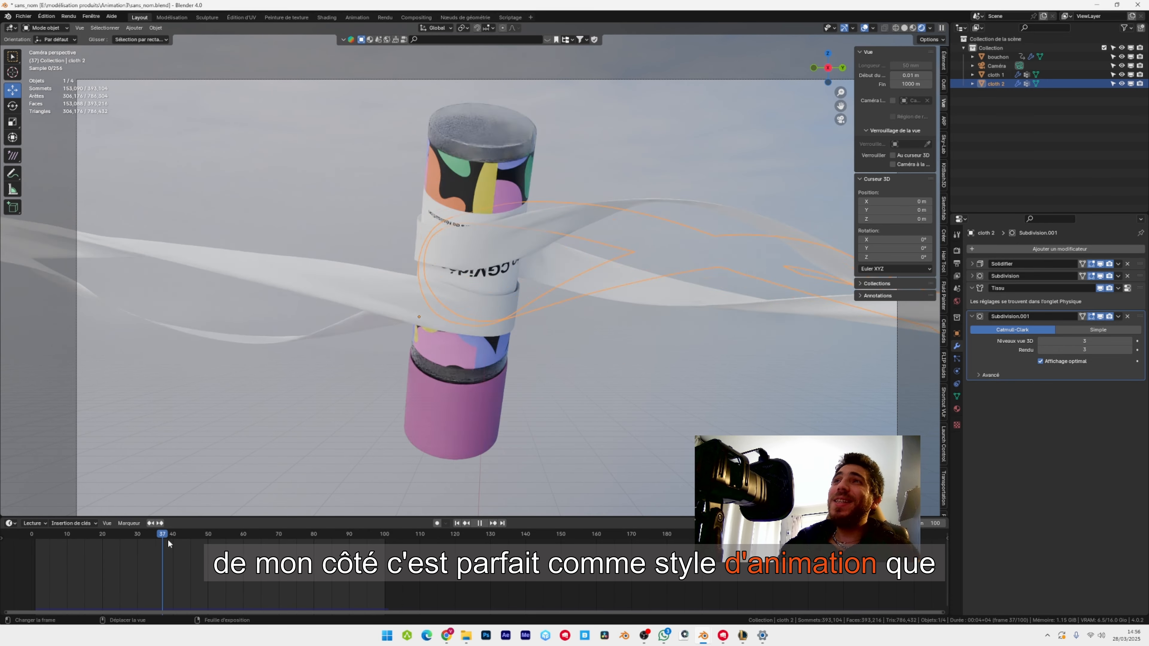
key("space")
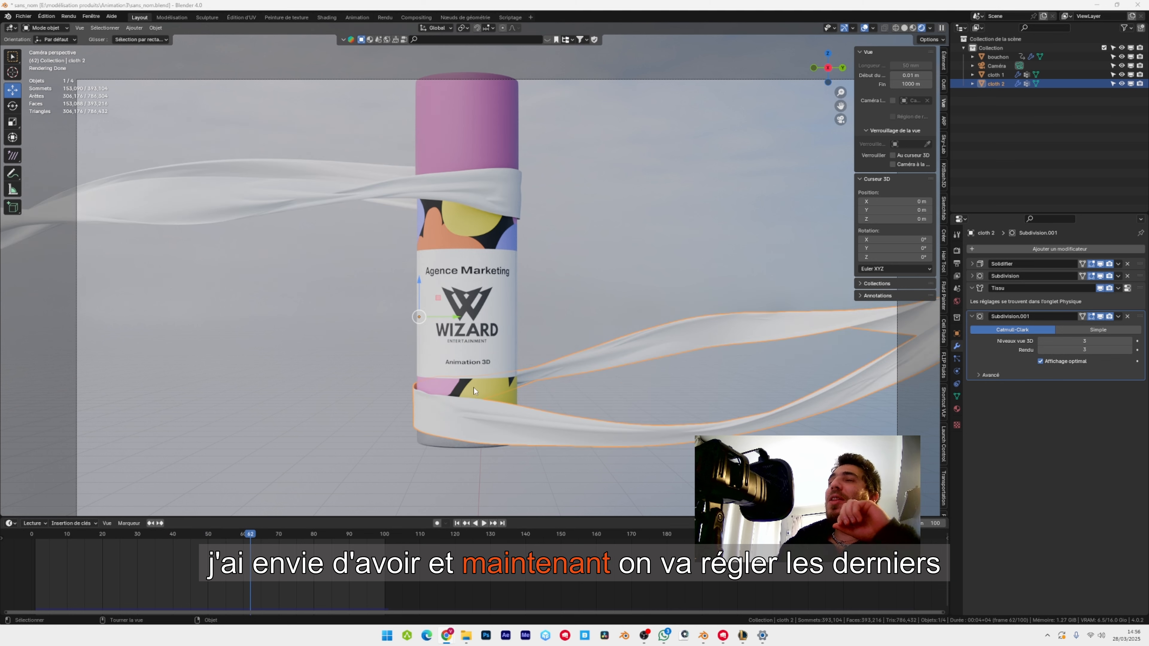
Set the cloth cache's end frame to 100 for the upper ribbon, cloth 1, and bake its simulation.
left_click(498, 191)
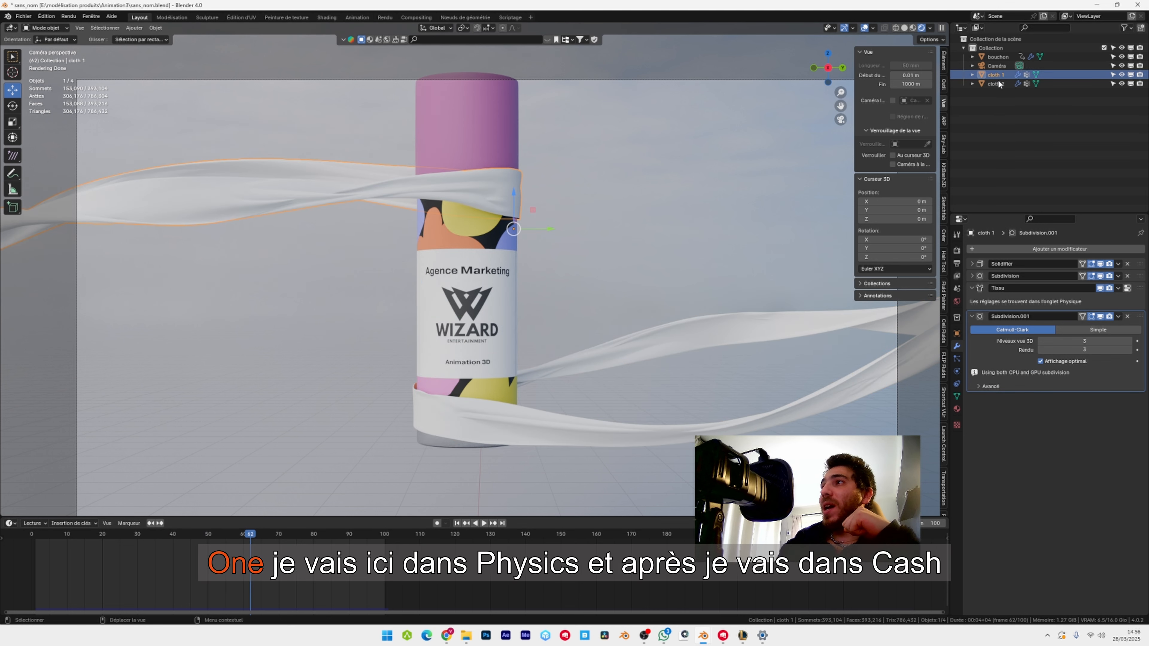
left_click(957, 371)
scroll(1078, 399, "down", 10)
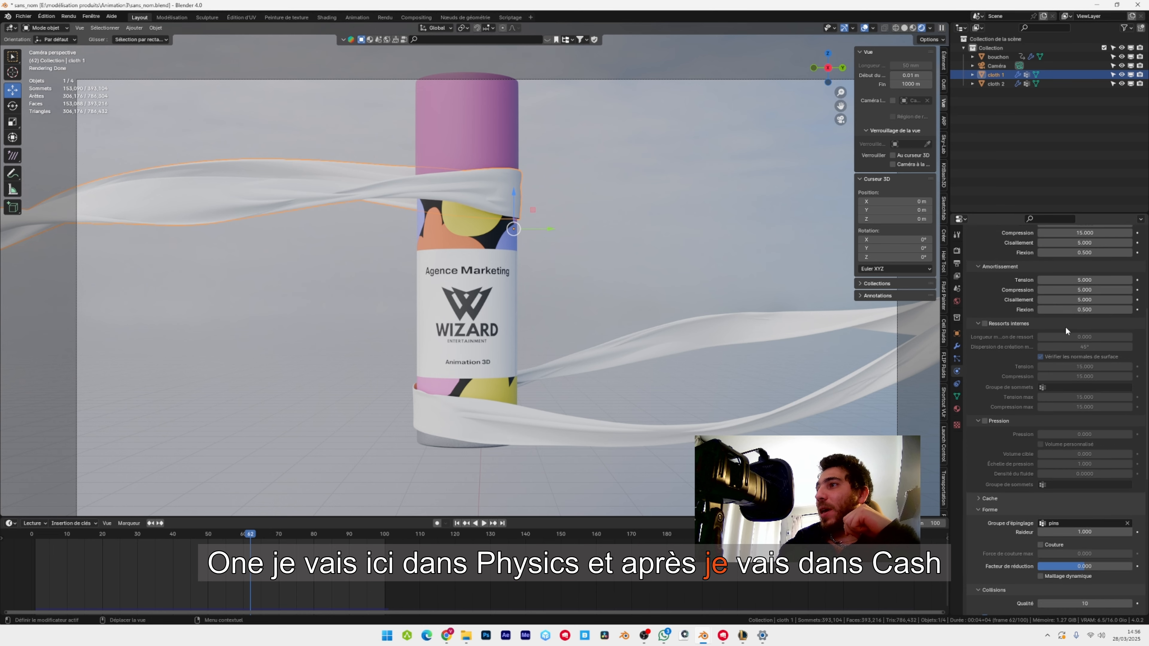
left_click(1079, 397)
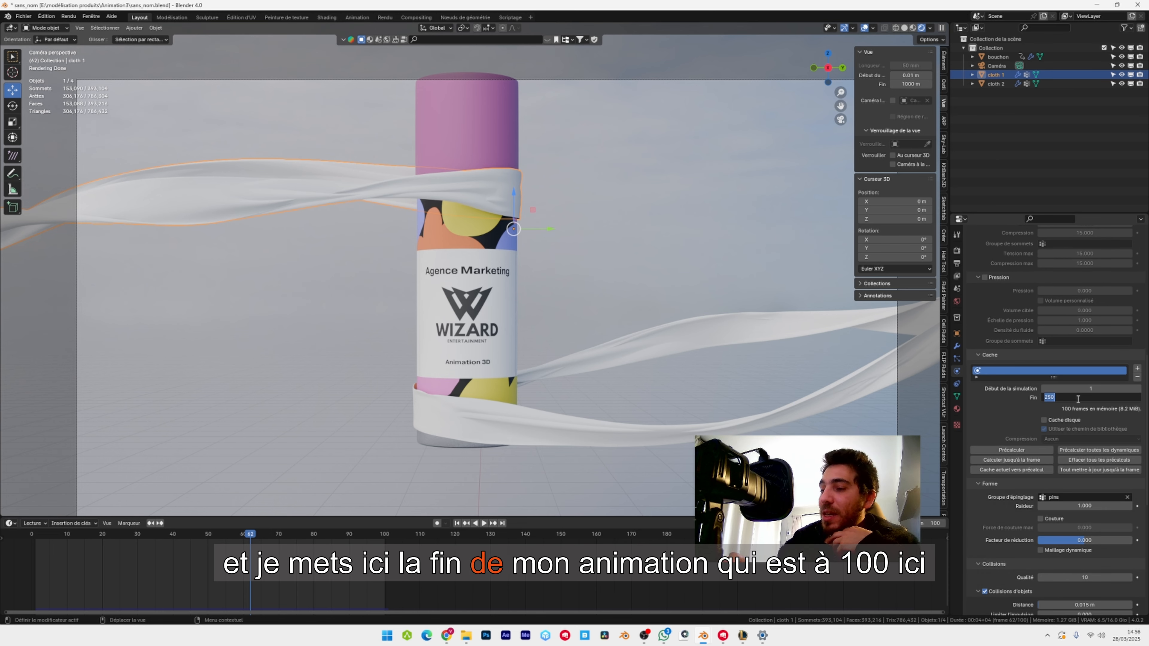
type("100")
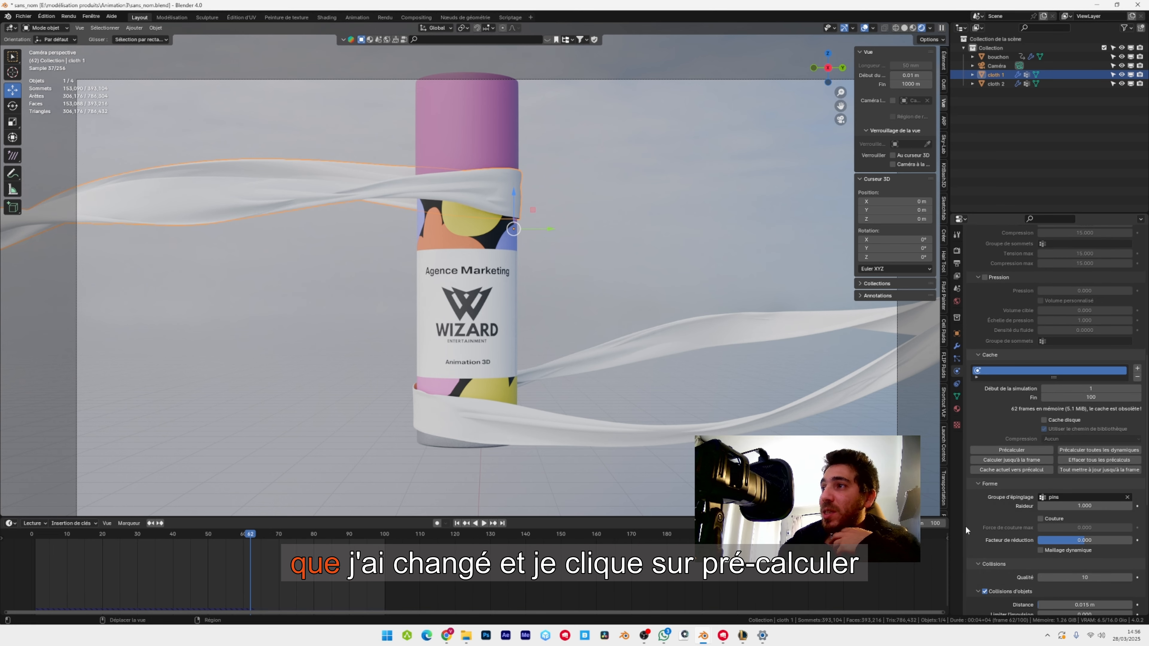
left_click(1021, 449)
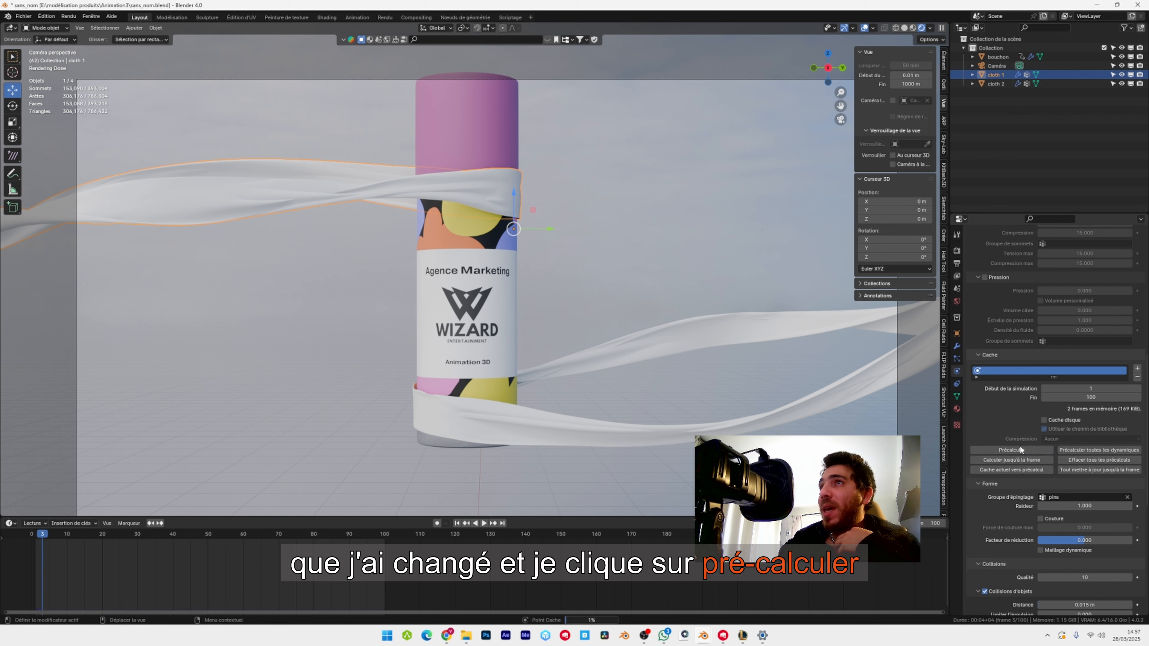
Set the cloth cache's end frame to 100 for the lower ribbon, cloth 2, and bake its simulation.
left_click(534, 420)
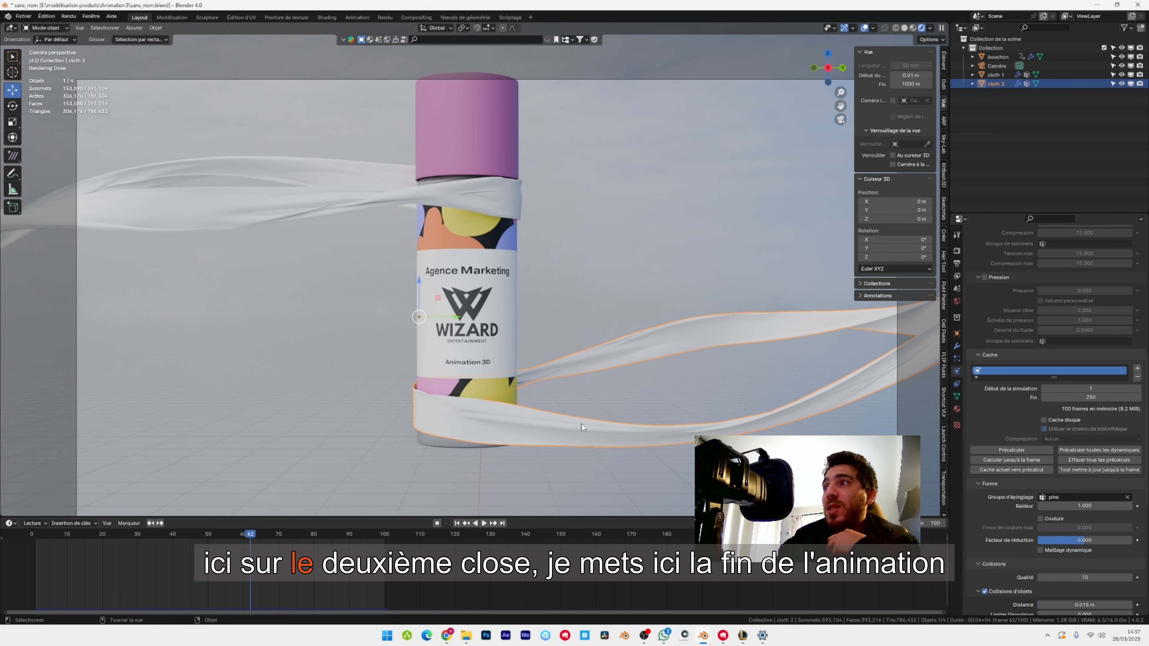
double_click(1117, 397)
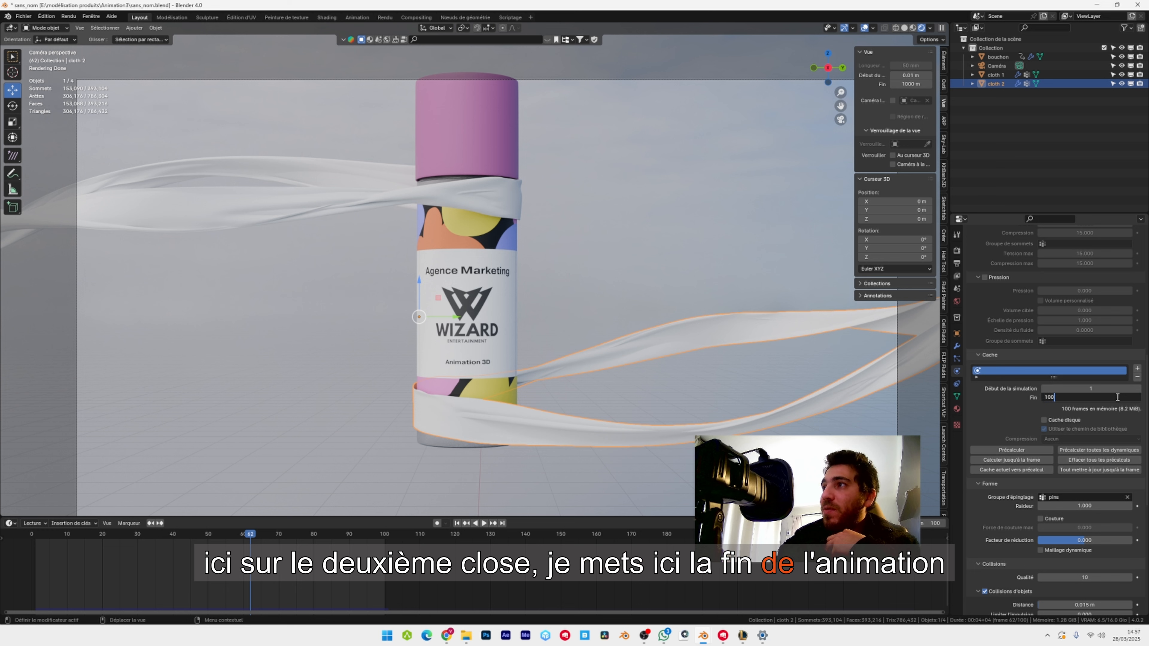
type("100")
key("Return")
type("100")
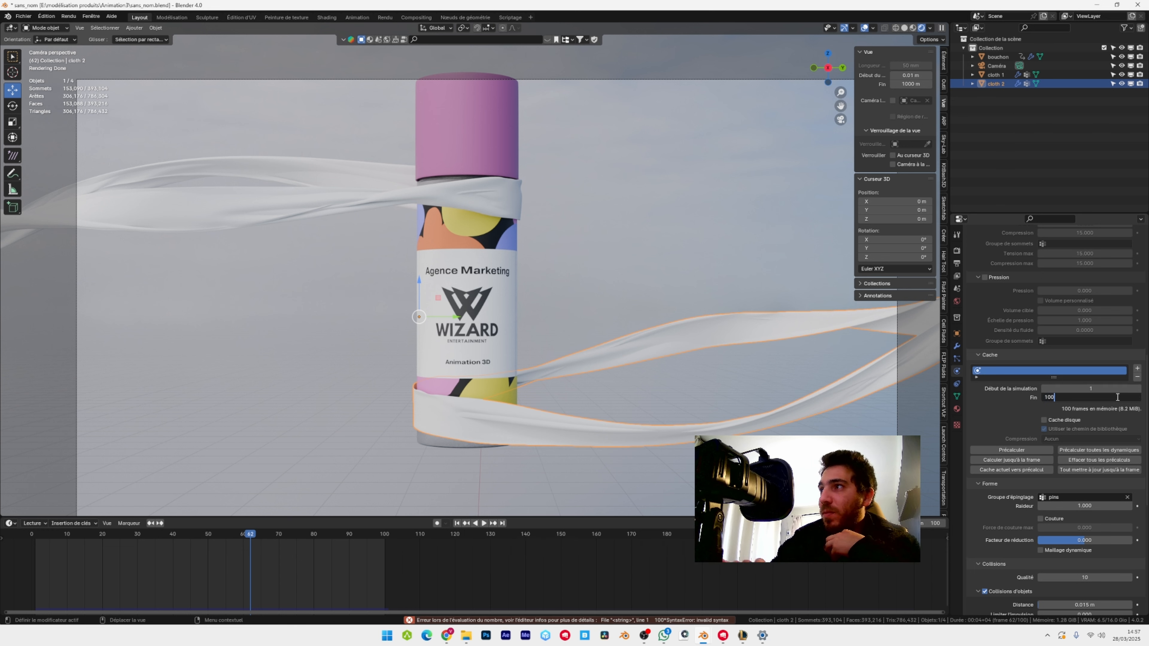
left_click(1012, 451)
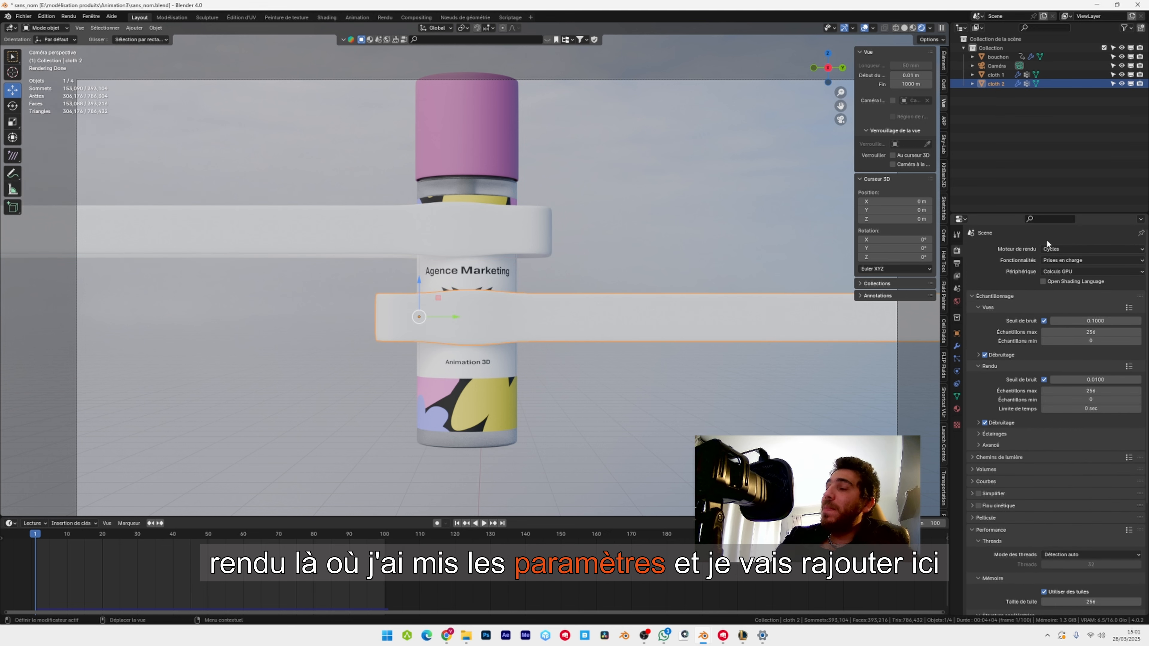
Enable motion blur for the render and set the colour management look to High Contrast, keeping the AgX view transform.
left_click(978, 506)
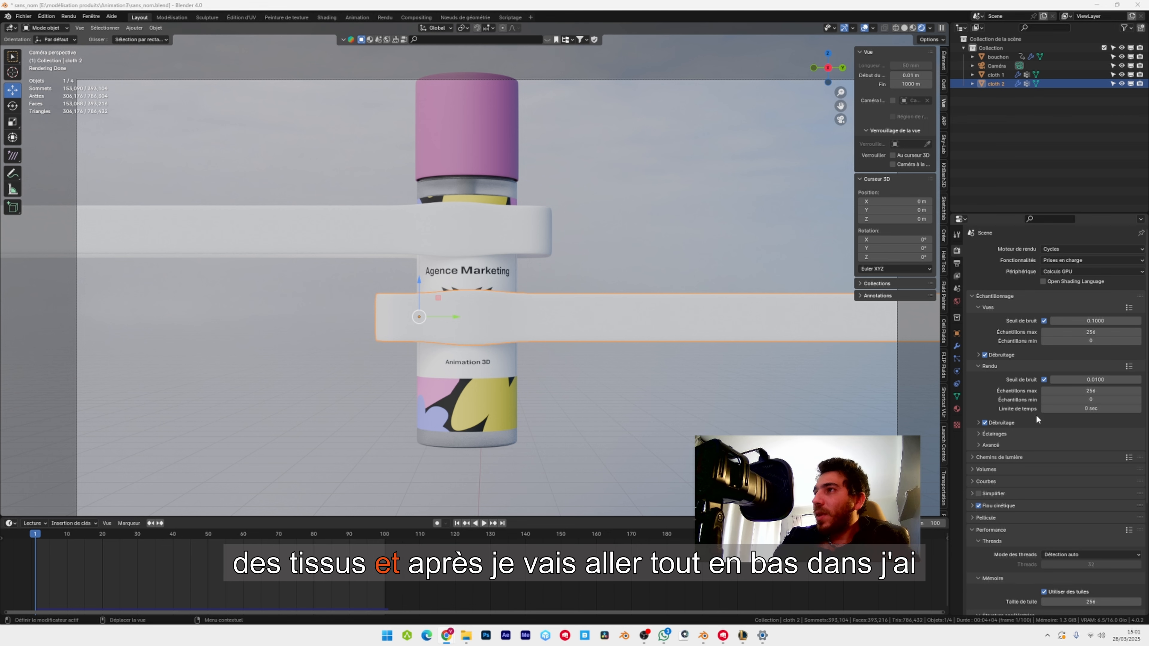
scroll(1039, 415, "down", 8)
left_click(995, 609)
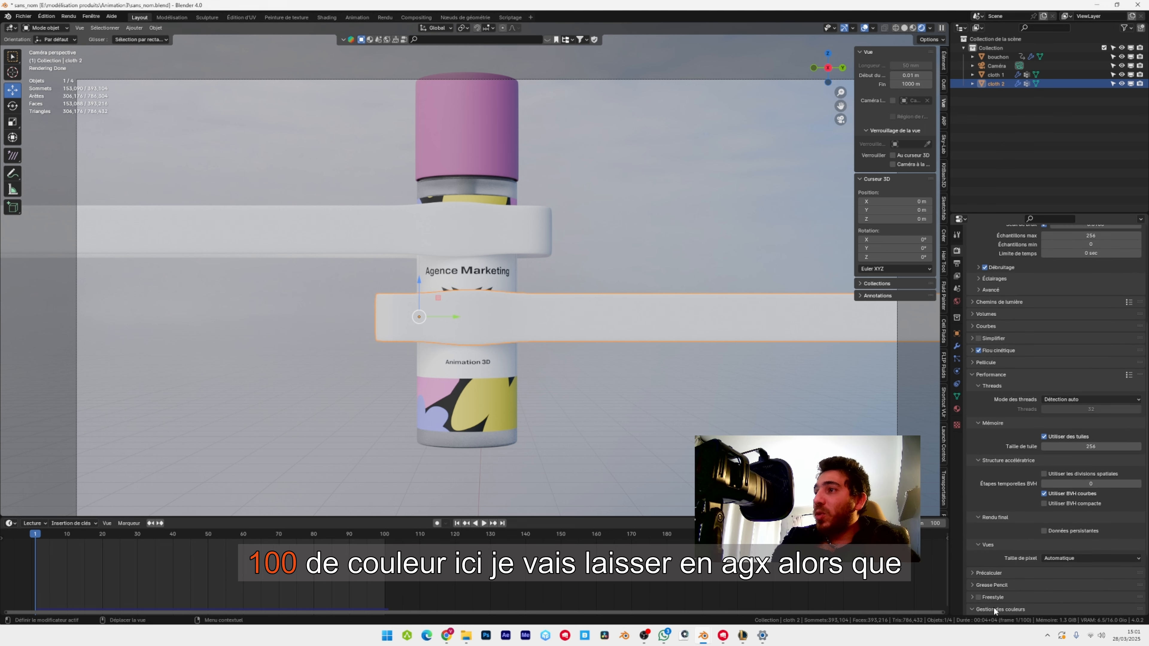
scroll(1083, 552, "down", 5)
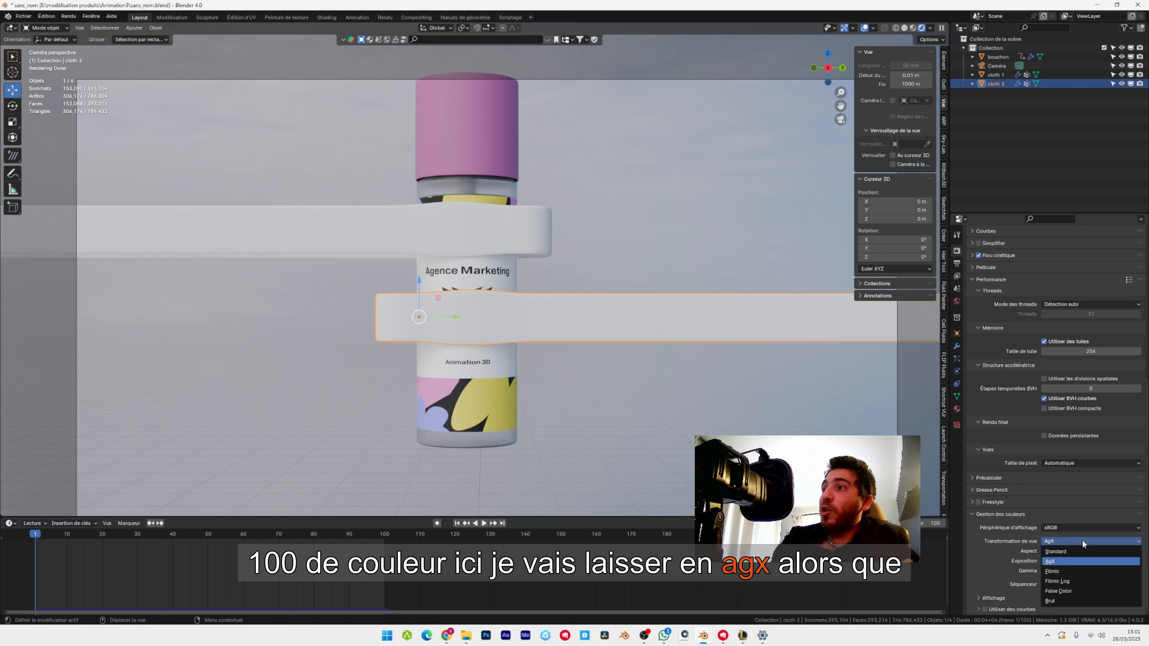
left_click(1068, 541)
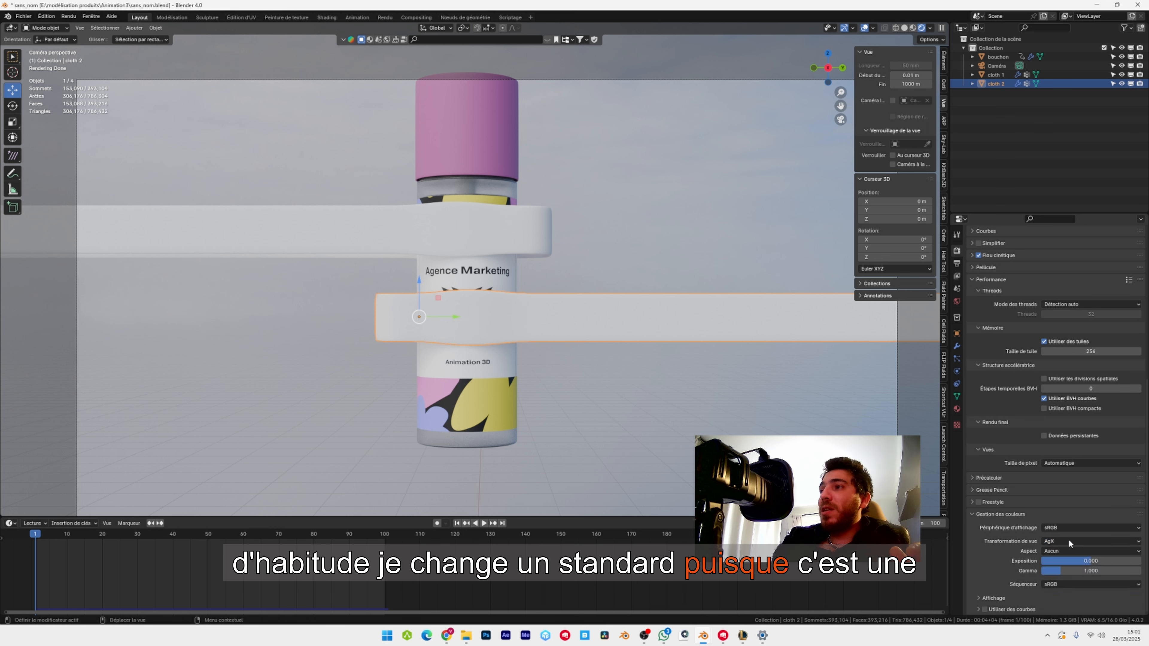
left_click(1082, 549)
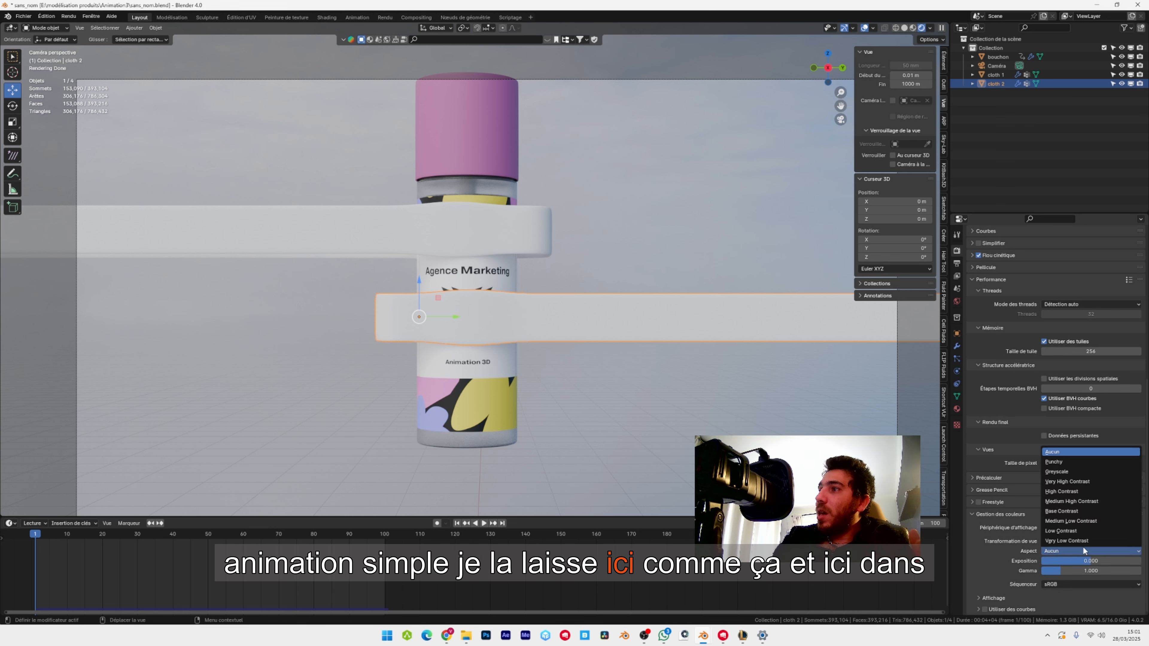
left_click(1083, 549)
left_click(1082, 549)
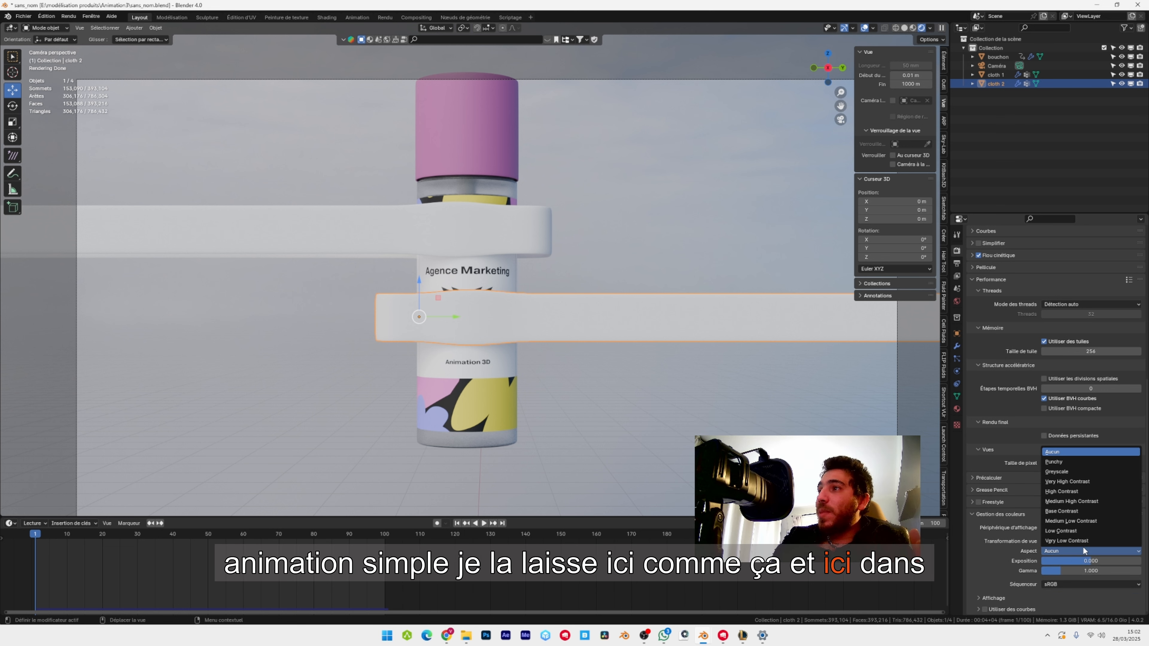
left_click(1081, 494)
Select the upper ribbon, cloth 1, save the file, and show the ribbons up close in rendered mode in the Shading workspace.
left_click(621, 80)
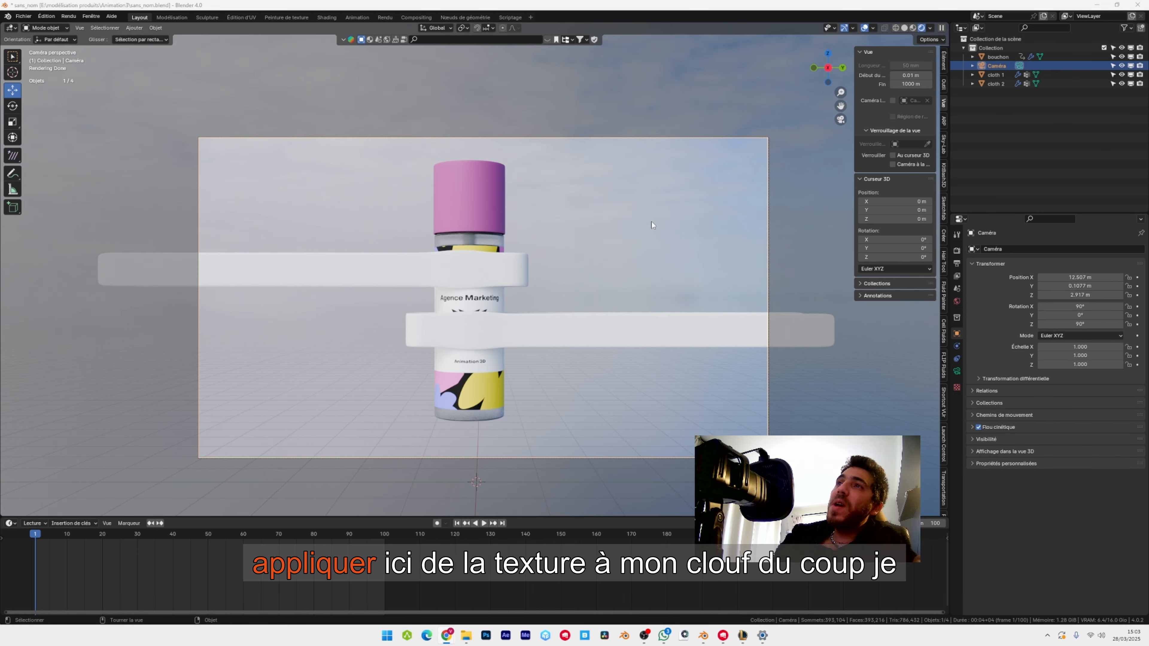
scroll(588, 294, "up", 2)
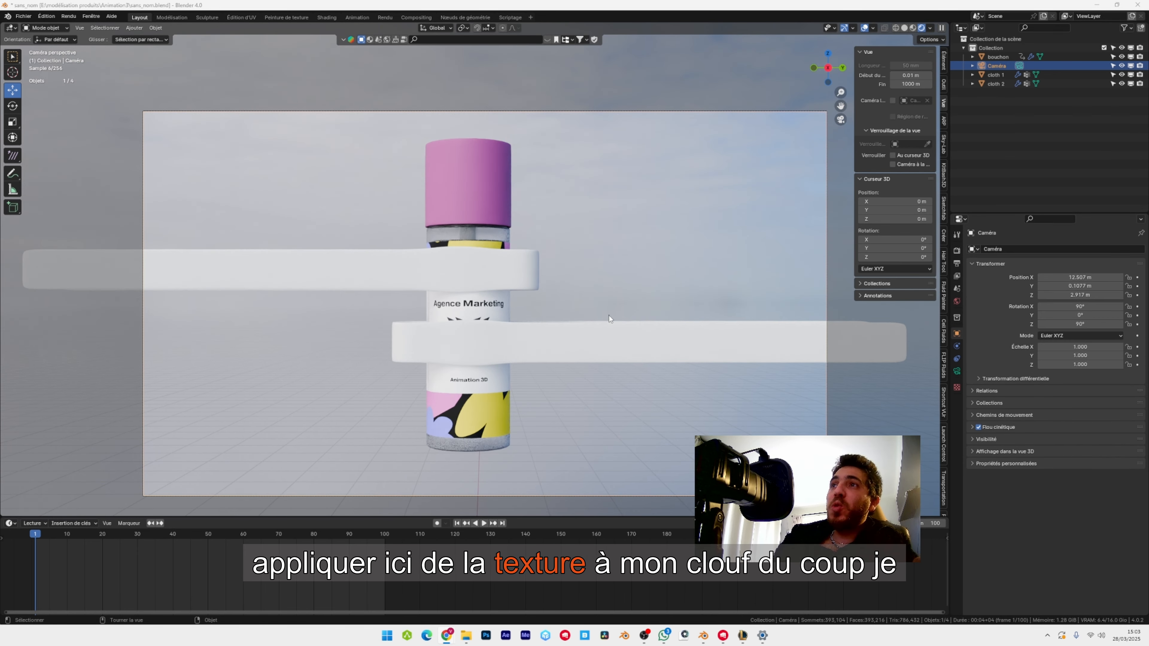
left_click(505, 268)
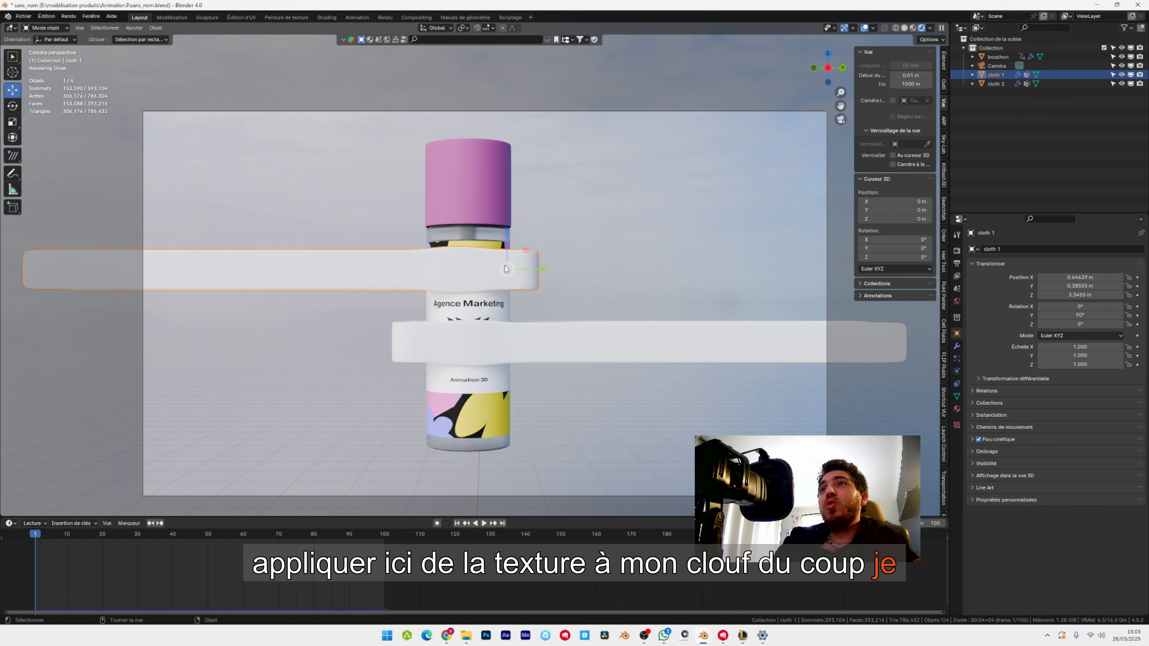
key("ctrl+s")
left_click(326, 17)
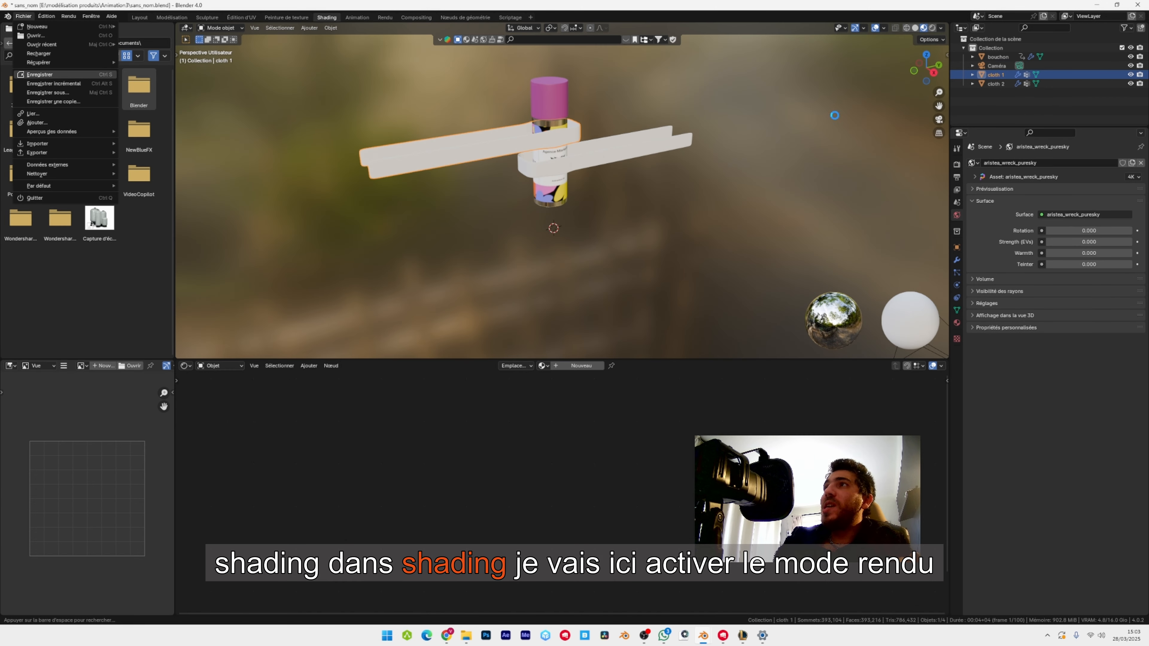
left_click(934, 29)
scroll(663, 183, "up", 4)
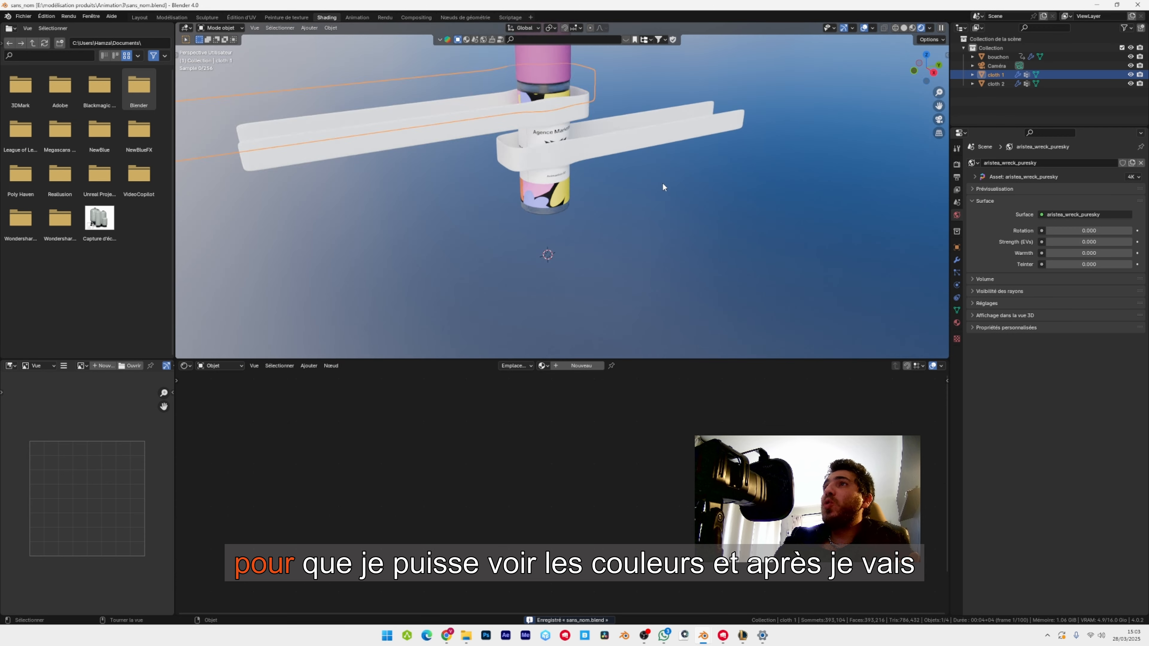
mouse_move(651, 165)
middle_mouse_down("shift")
mouse_move(665, 244)
mouse_move(612, 209)
middle_mouse_up("shift")
scroll(611, 199, "up", 3)
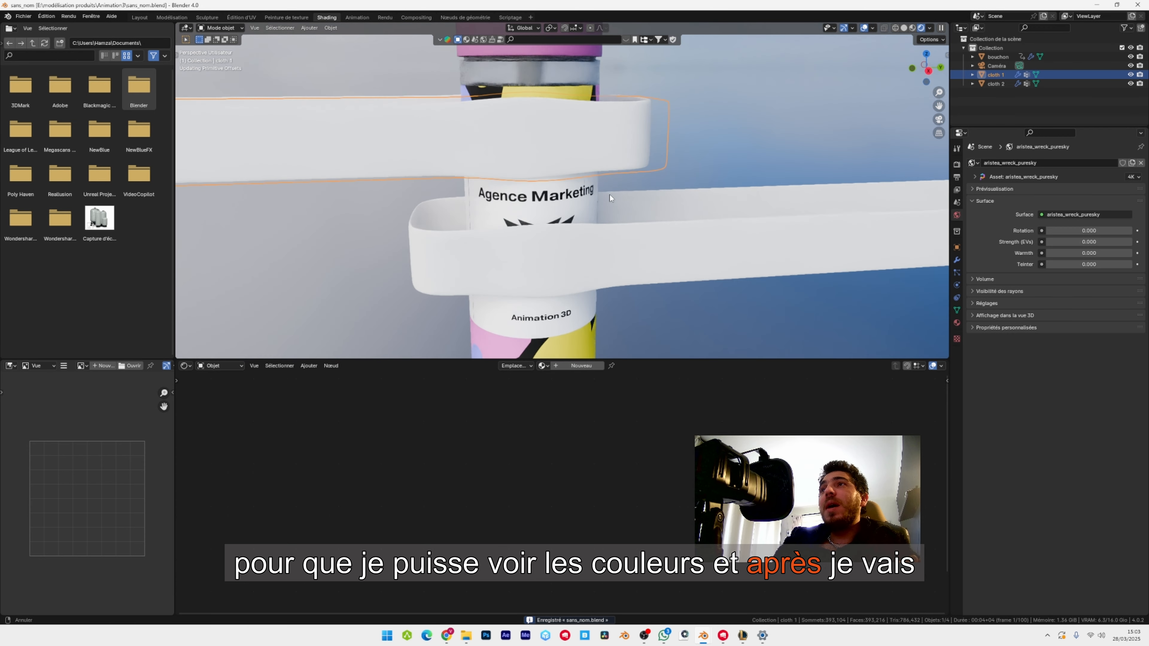
Create a new material for the upper ribbon and give it a bright pink base colour.
left_click(575, 365)
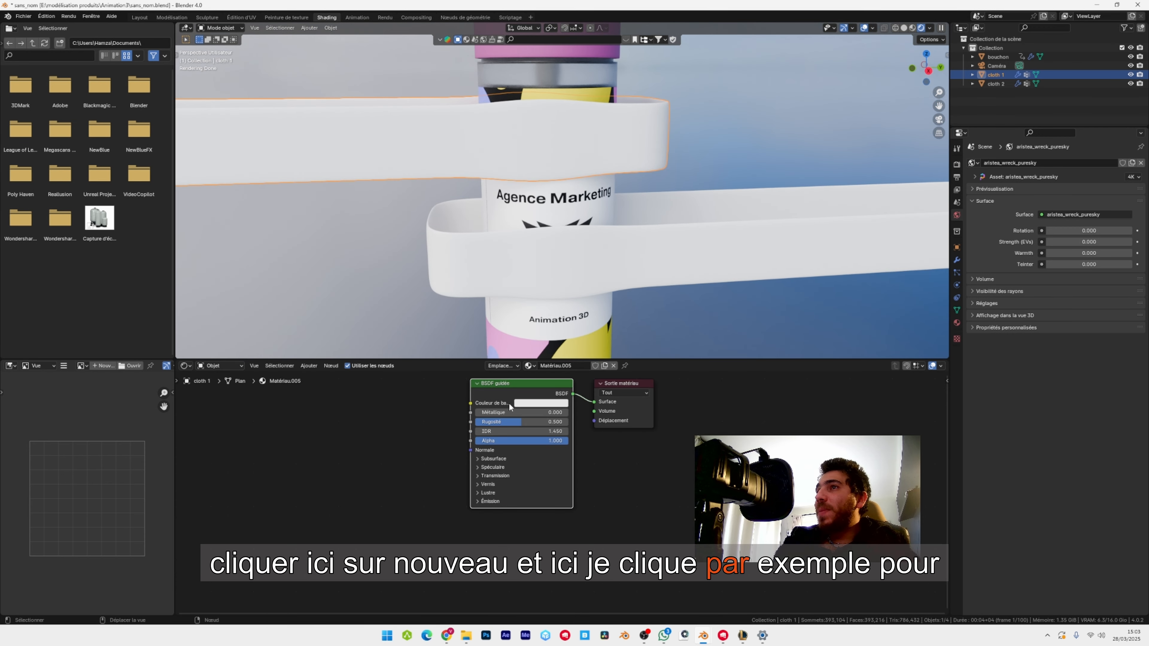
left_click(527, 402)
left_click(536, 327)
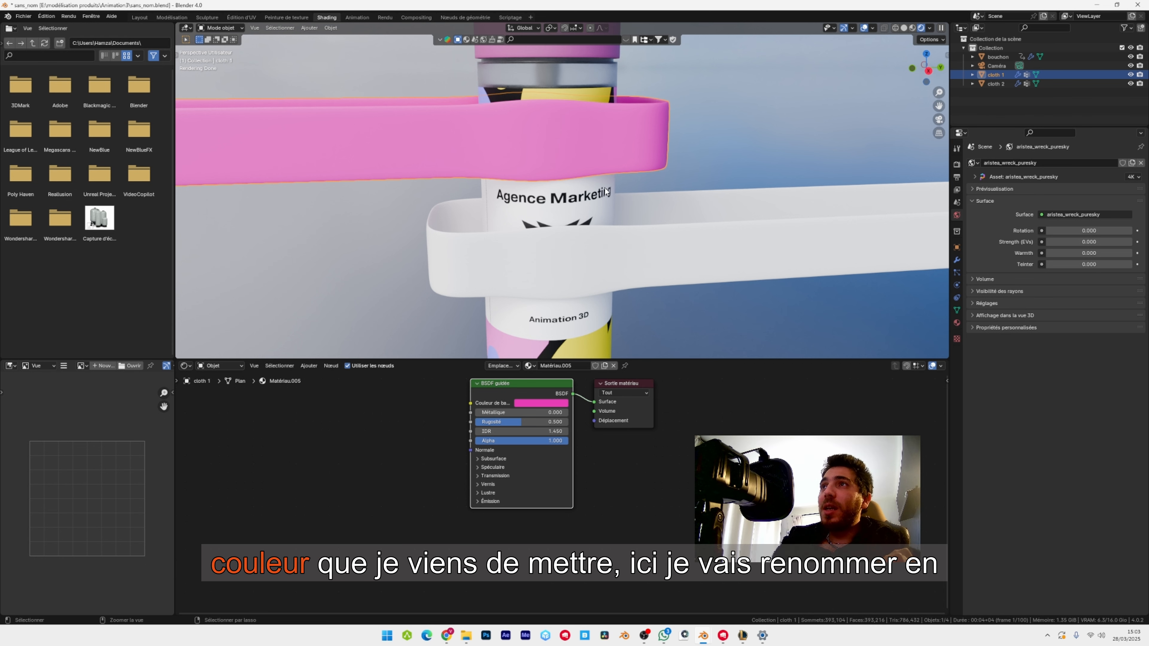
Undo the pink base colour and rename the upper ribbon's new material as CLOTH.
key("ctrl+z")
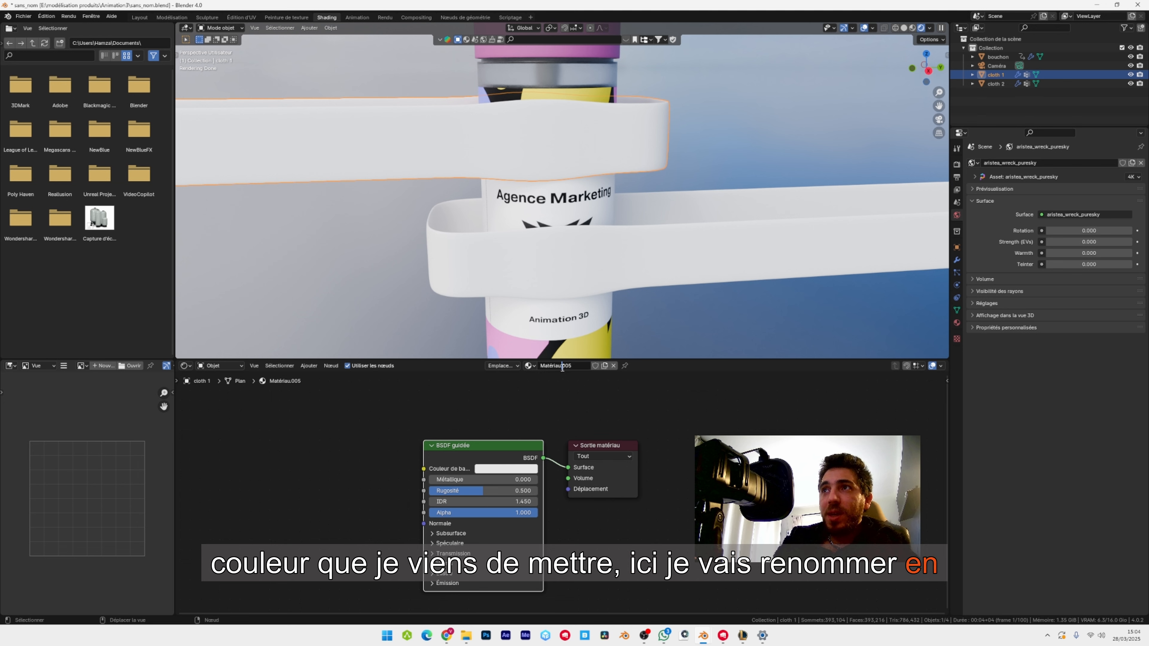
left_click_drag(562, 368, 571, 367)
key("BackSpace")
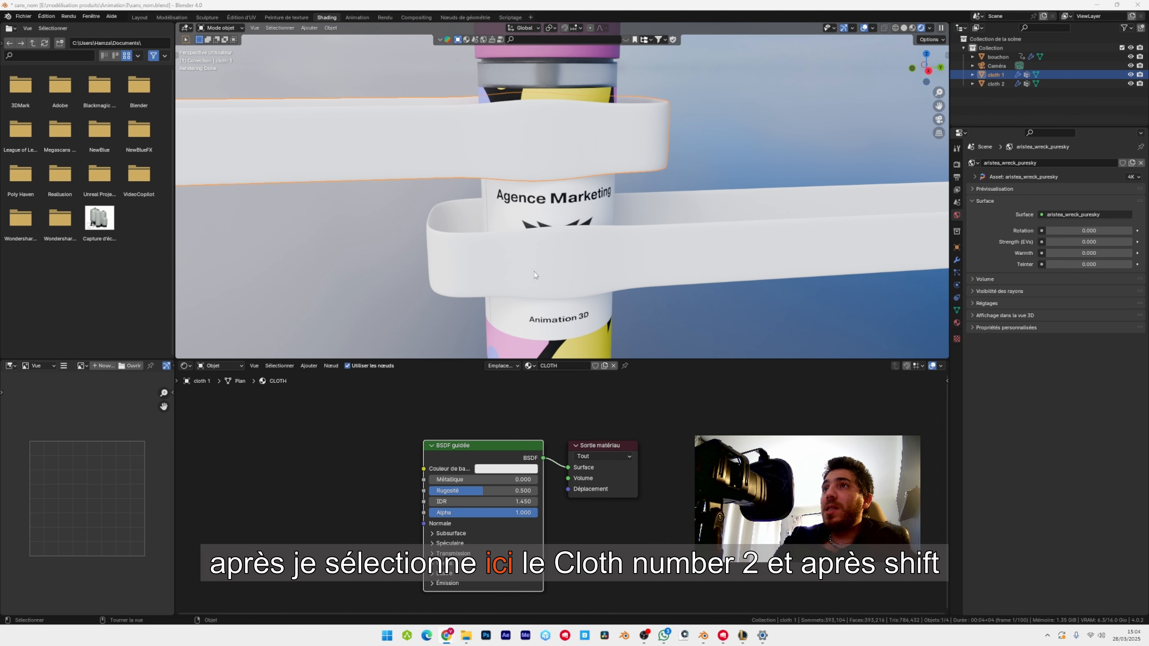
Link the CLOTH material from cloth 1 to cloth 2, keeping cloth 1 as the active object.
left_click(591, 269)
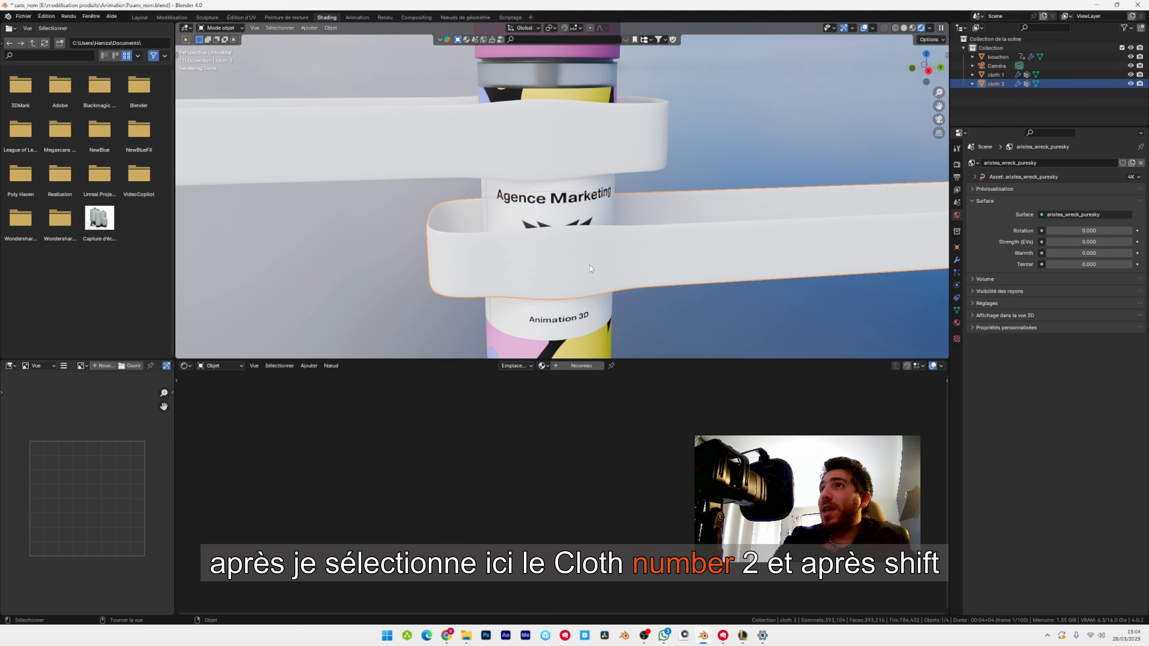
left_click(558, 142, "shift")
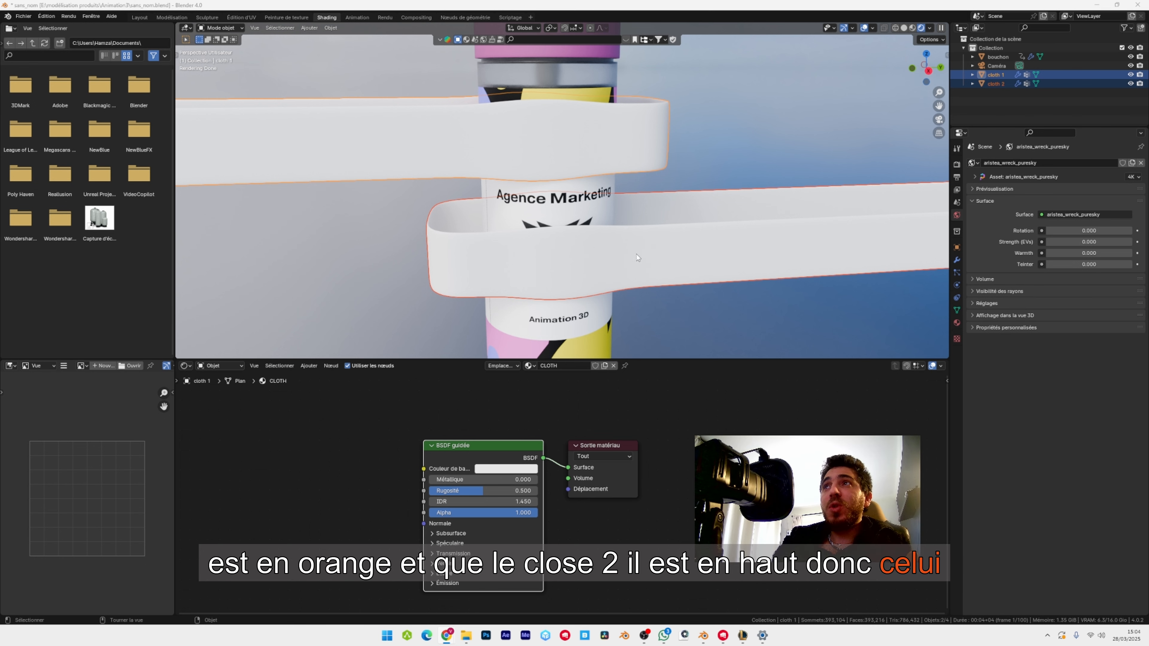
key("ctrl+l")
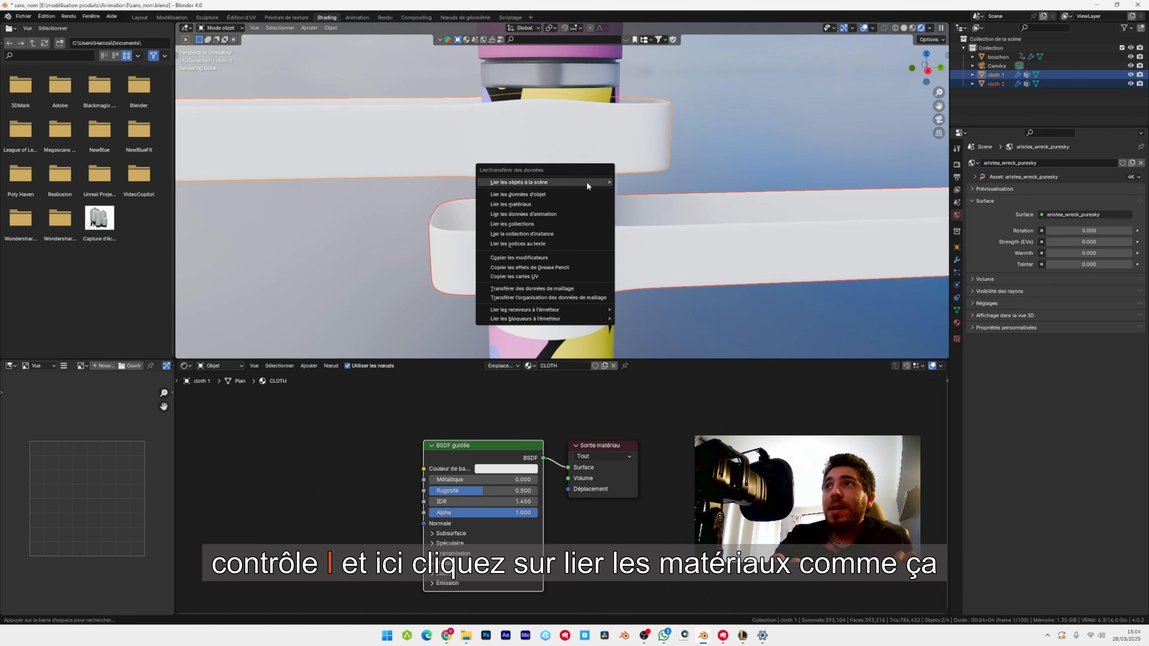
left_click(540, 204)
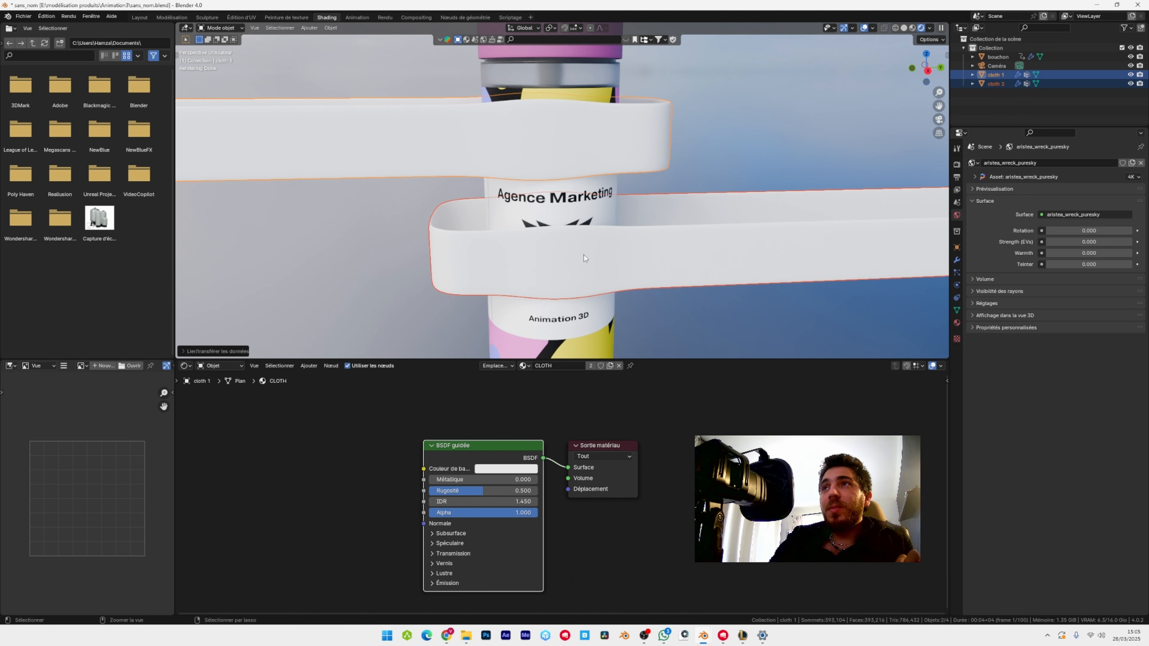
Try a pale pink base colour on the shared CLOTH material, and undo it.
left_click(506, 468)
left_click_drag(525, 369, 528, 371)
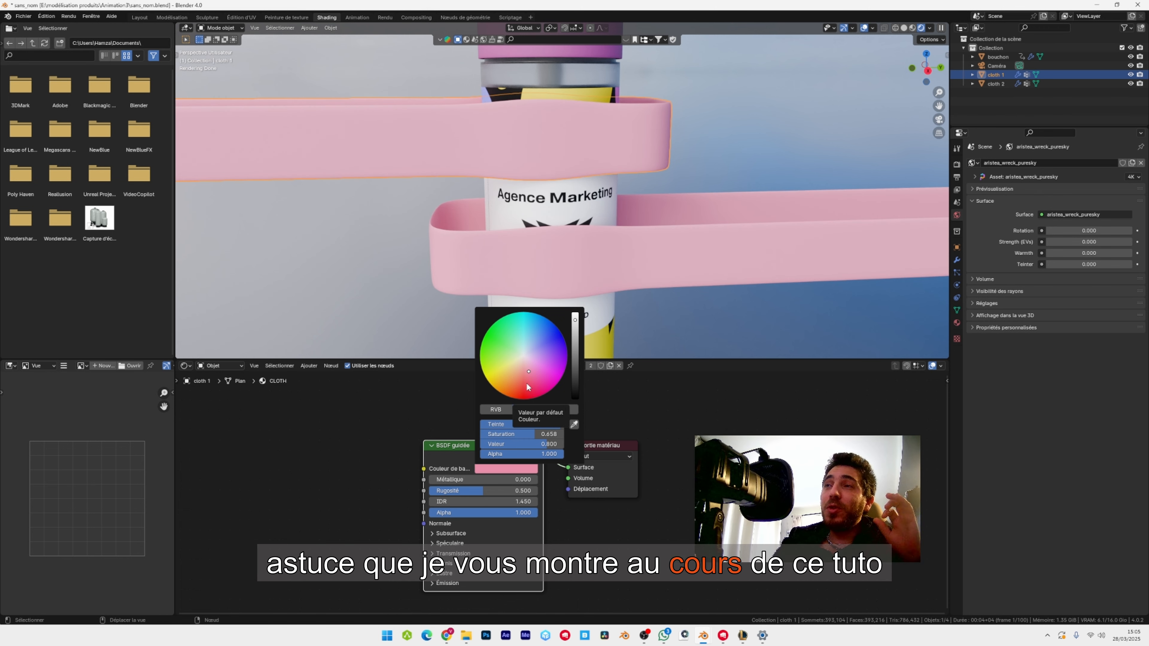
key("ctrl+z")
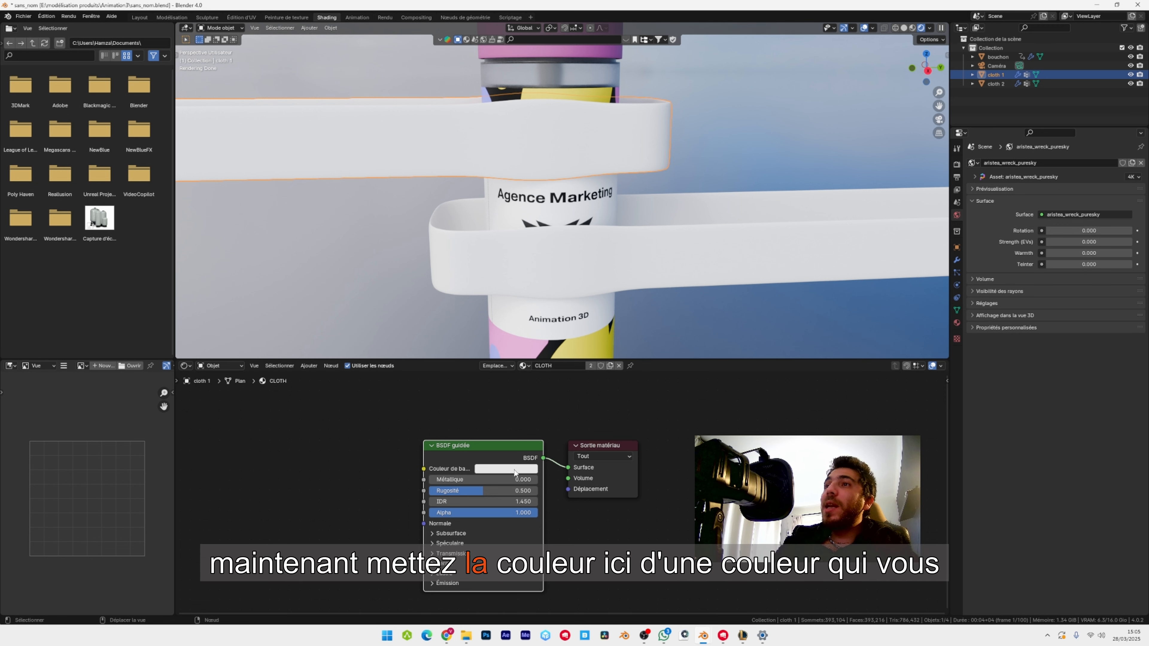
Set the base colour of the shared CLOTH material to a light magenta-pink.
left_click(515, 469)
left_click(521, 372)
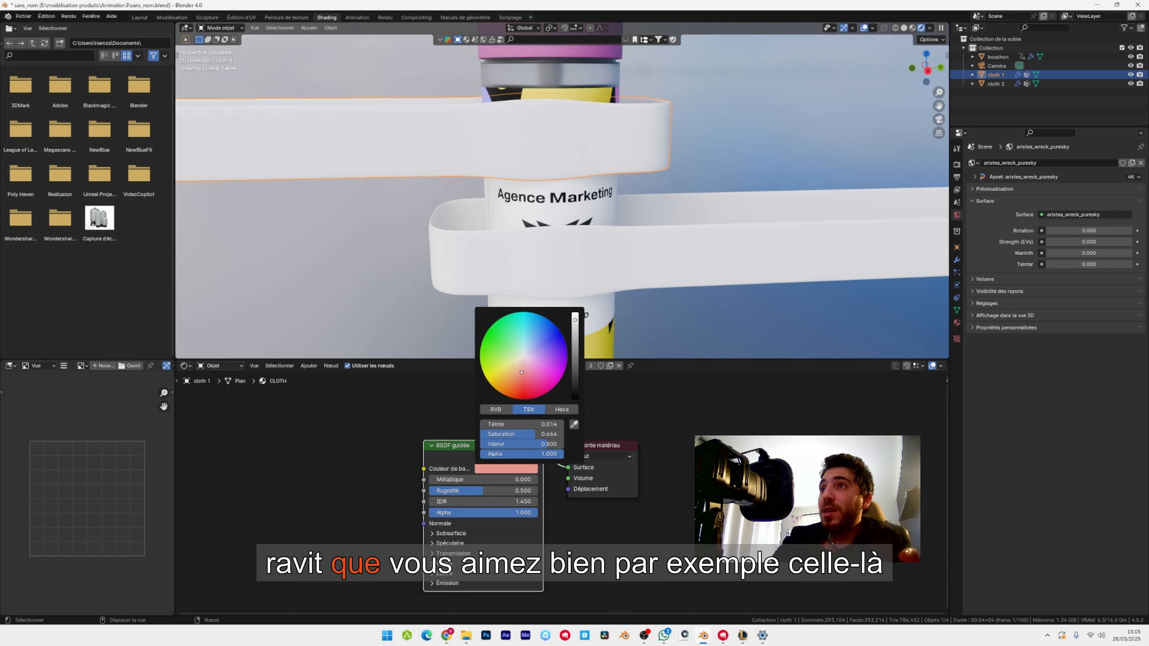
left_click(537, 367)
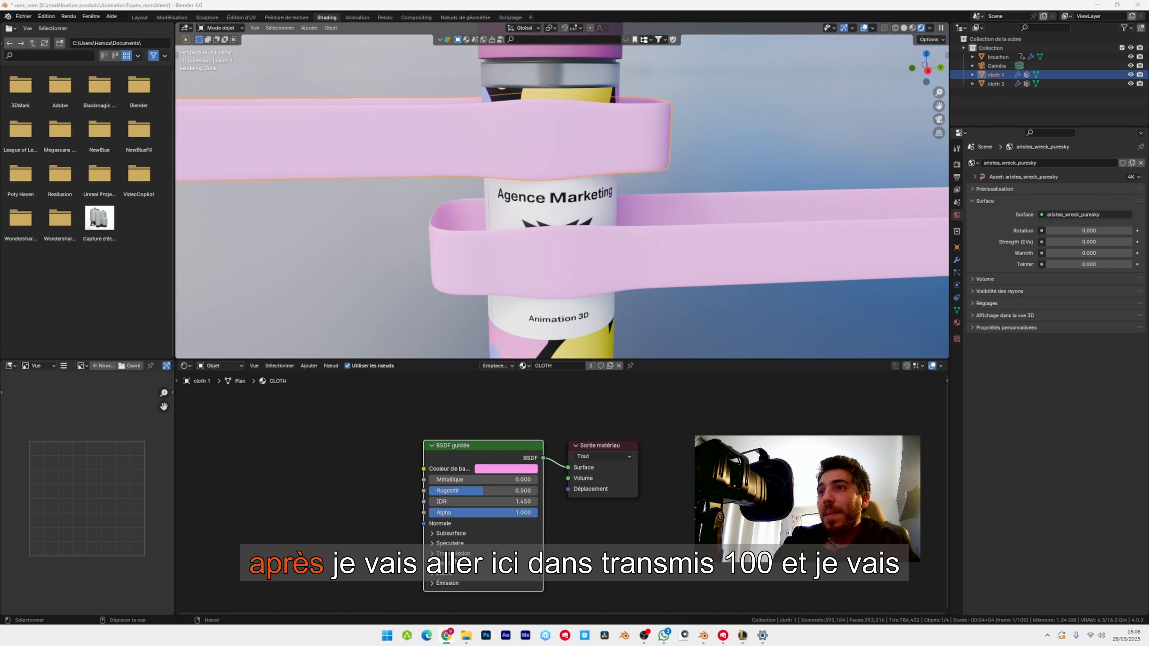
Set the CLOTH material's transmission weight to 0.9 and its roughness to 0.6.
left_click(486, 553)
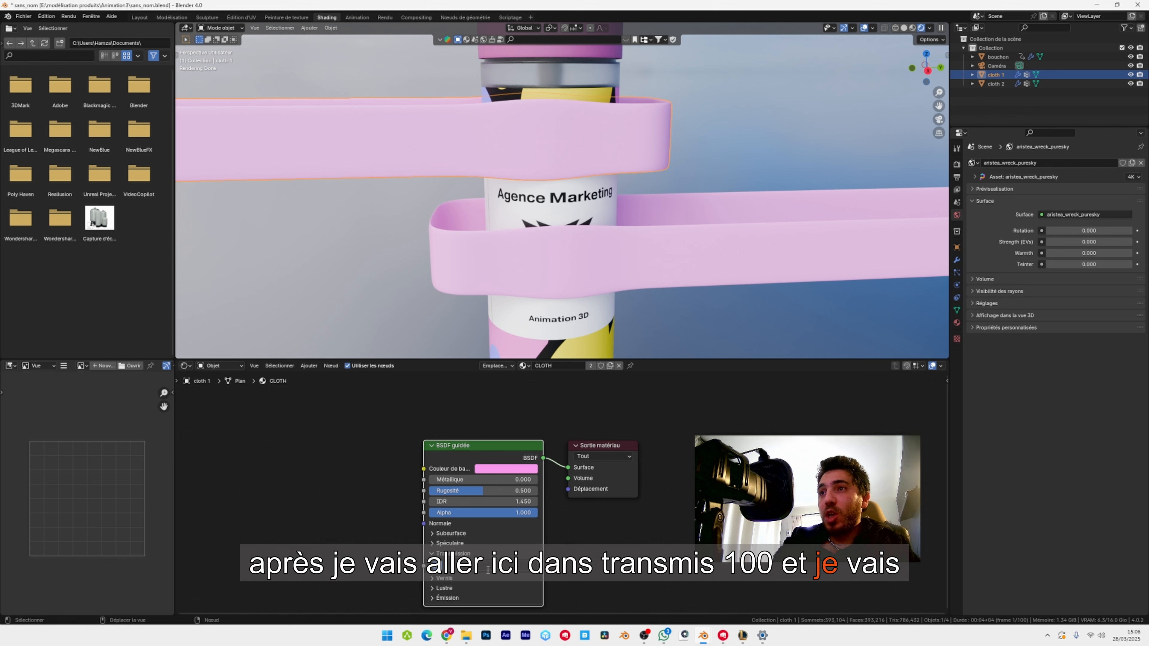
left_click(488, 566)
type("0.")
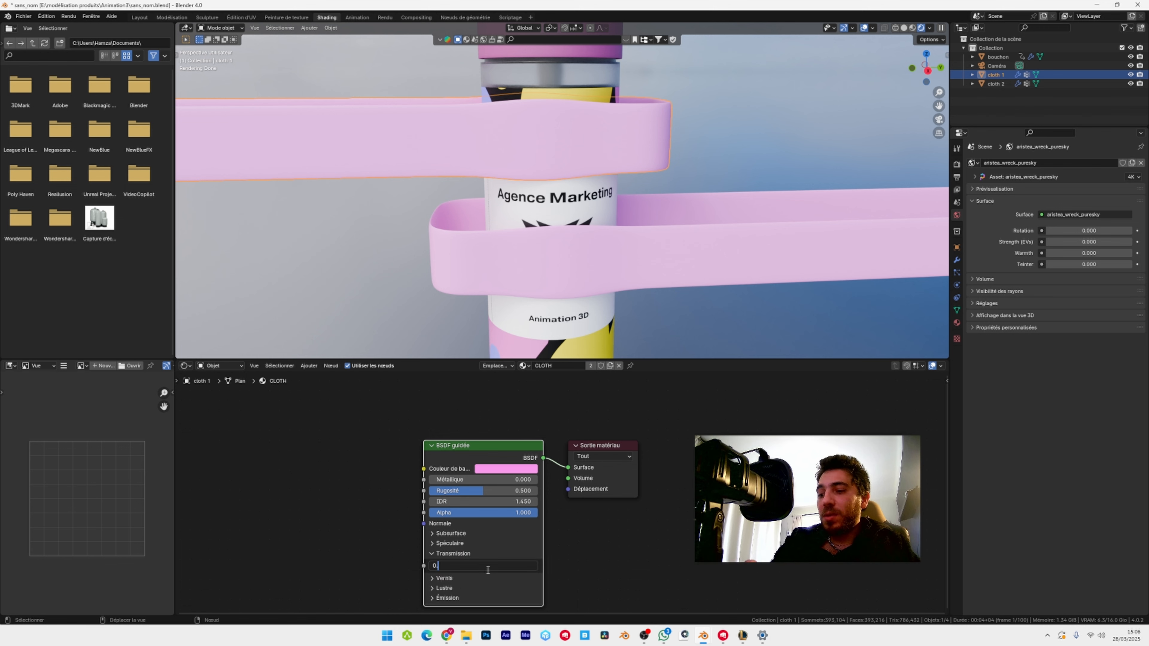
type("9")
key("Return")
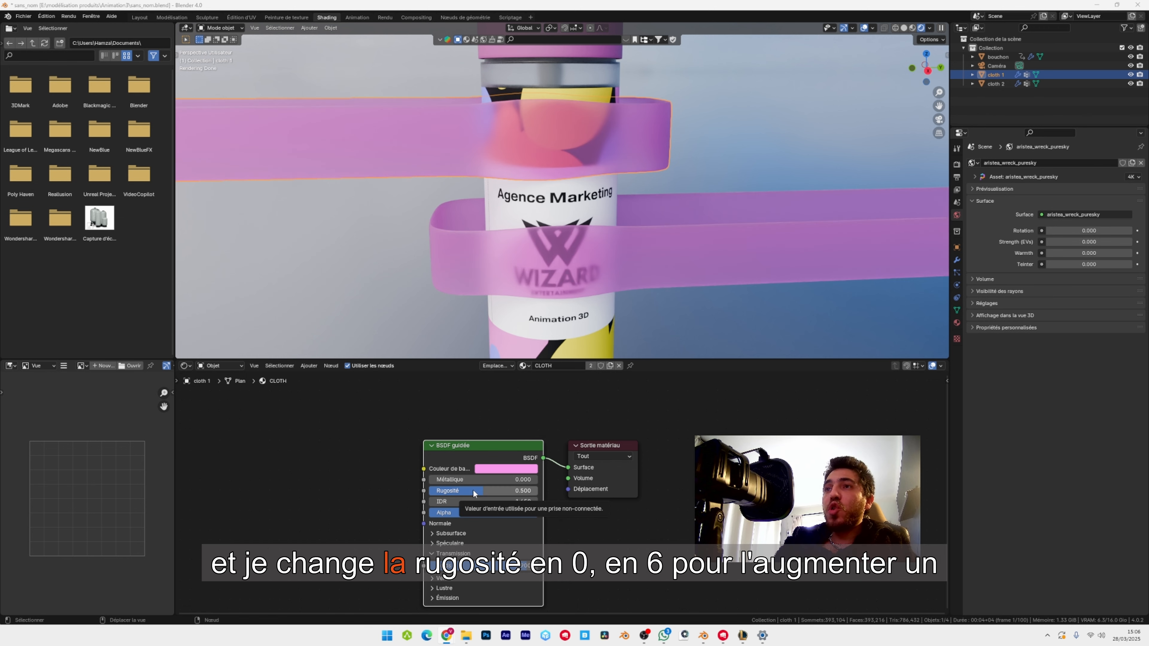
left_click(474, 490)
type("0.6")
key("Return")
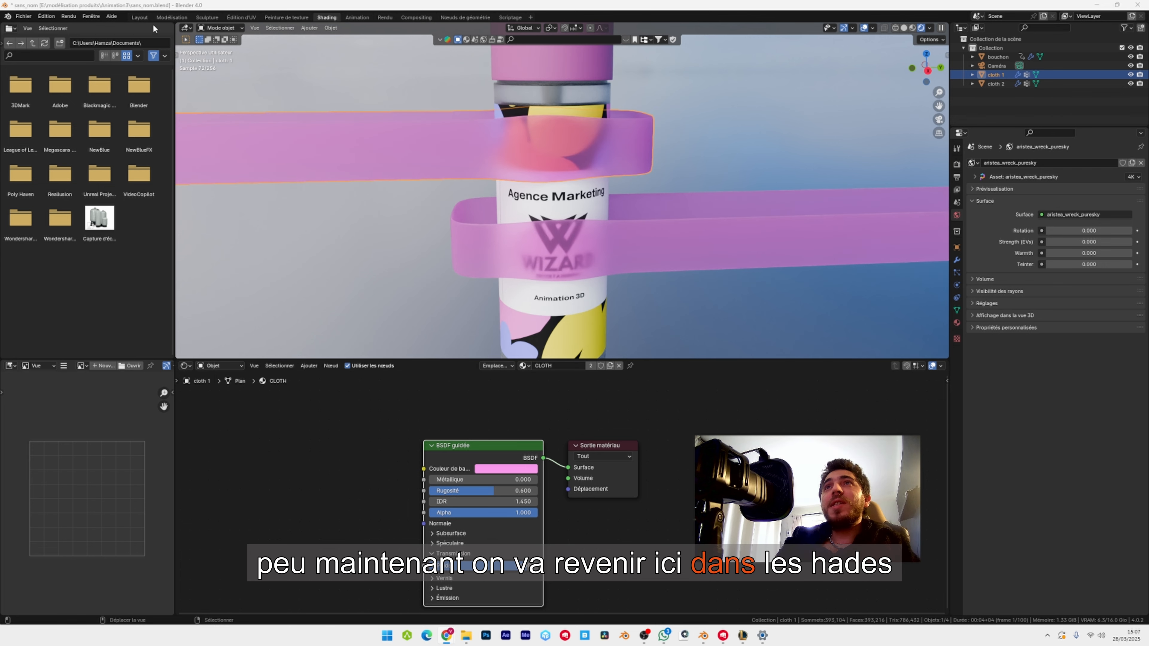
Return to the Layout workspace and enable the thirds composition guide in the camera's viewport display.
left_click(139, 17)
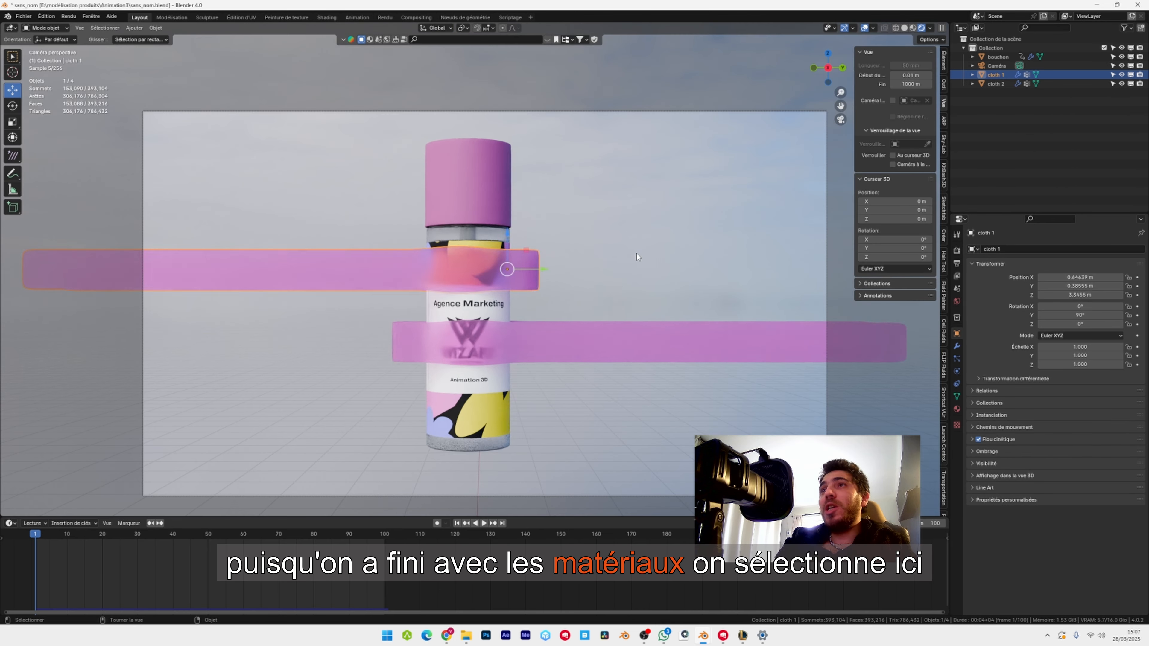
left_click(957, 371)
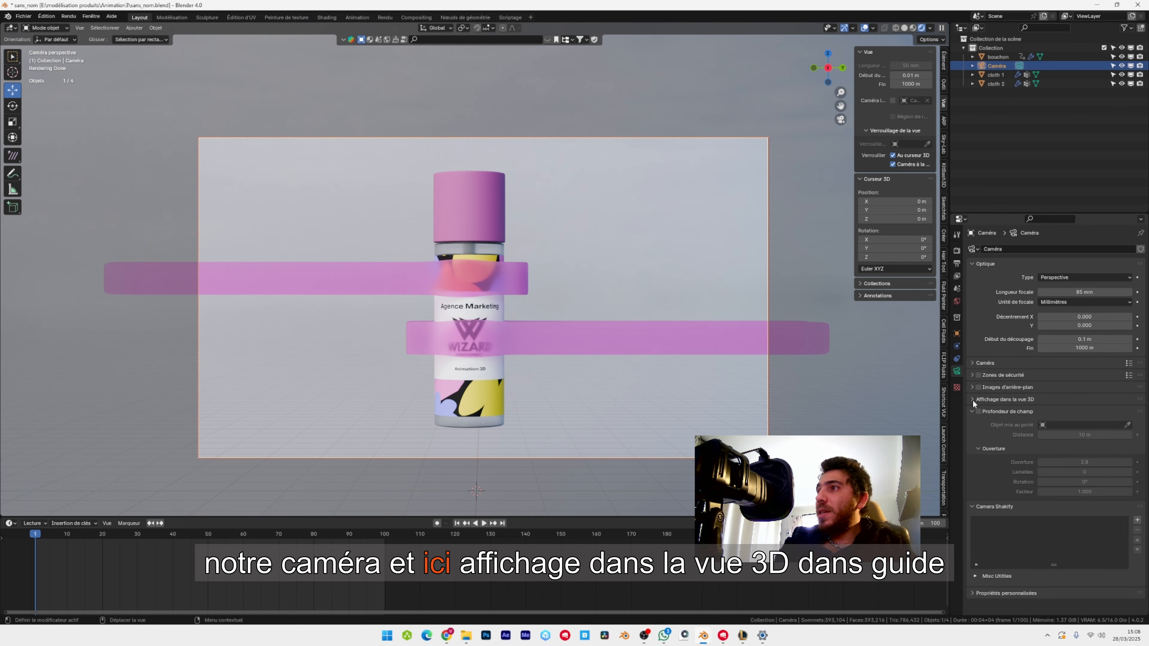
left_click(973, 400)
left_click(980, 479)
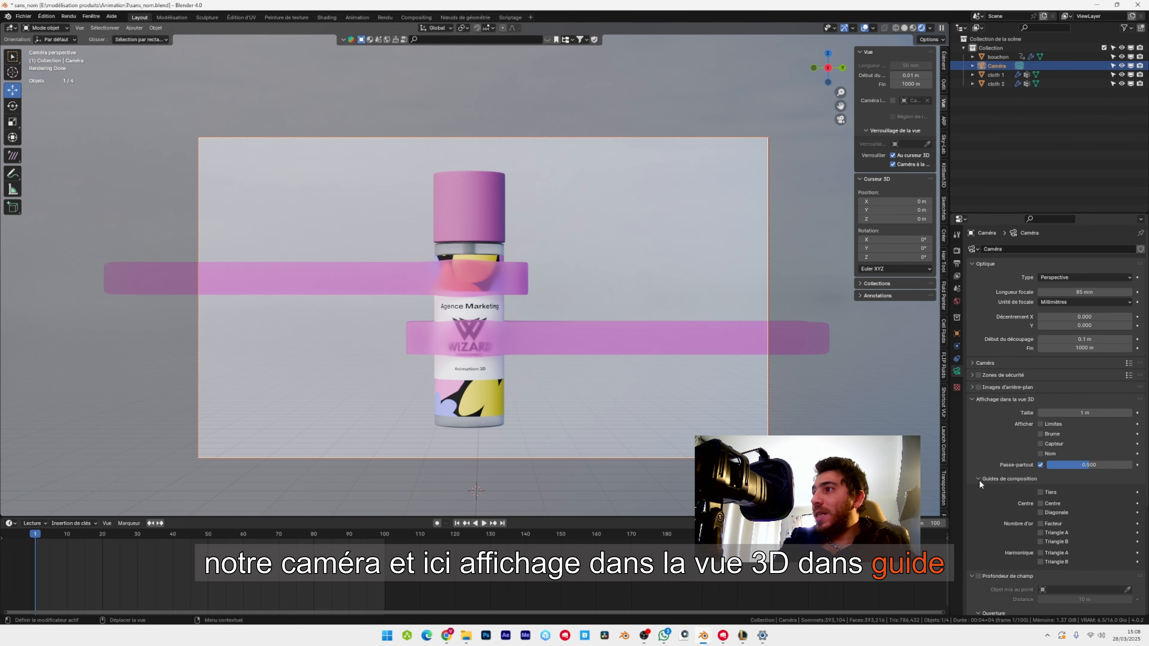
left_click(1042, 493)
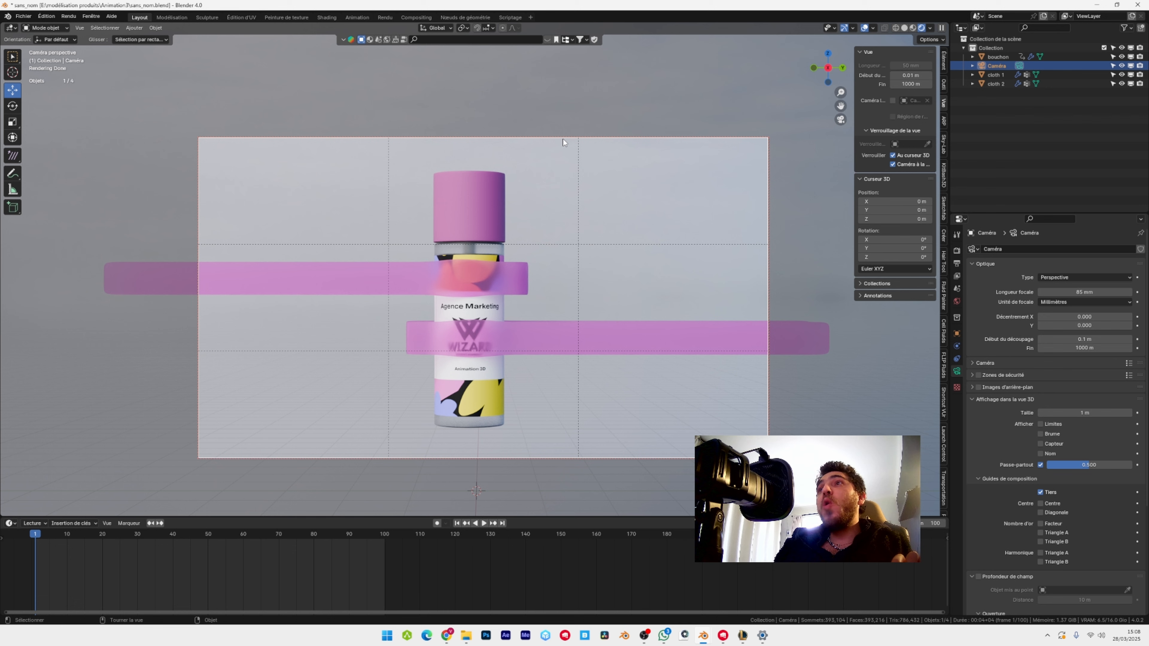
Centre the bottle in frame by moving the camera to about -0.052 m in Y, and disable the 3D-cursor and camera-to-view locks.
left_click(957, 333)
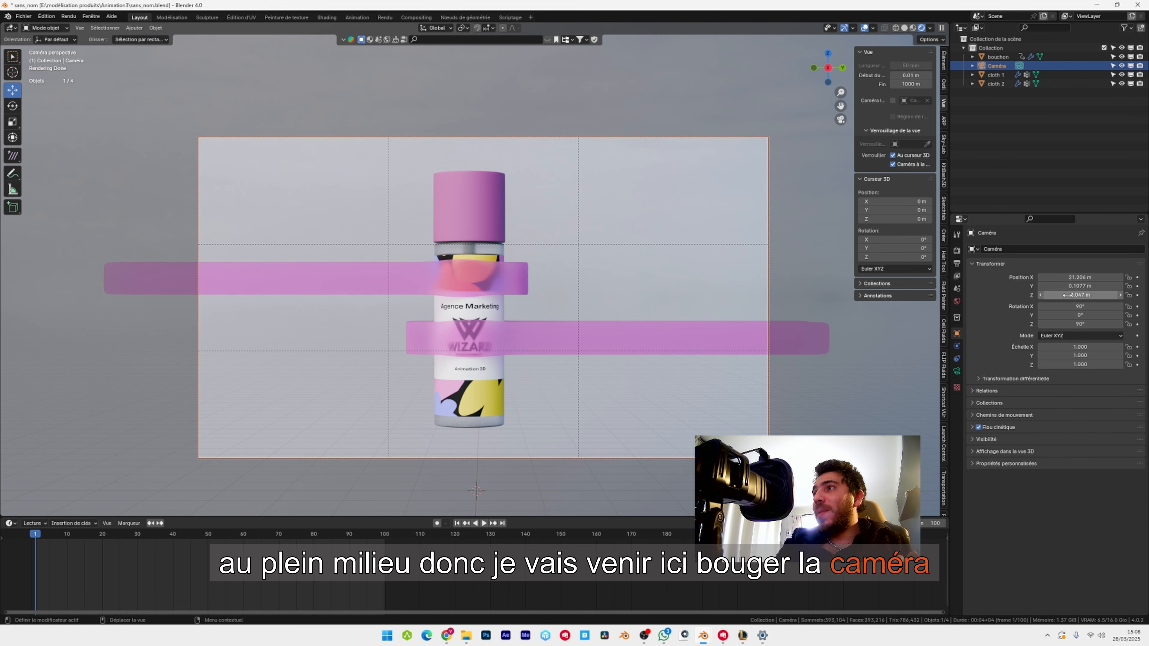
left_click_drag(1068, 285, 1040, 286)
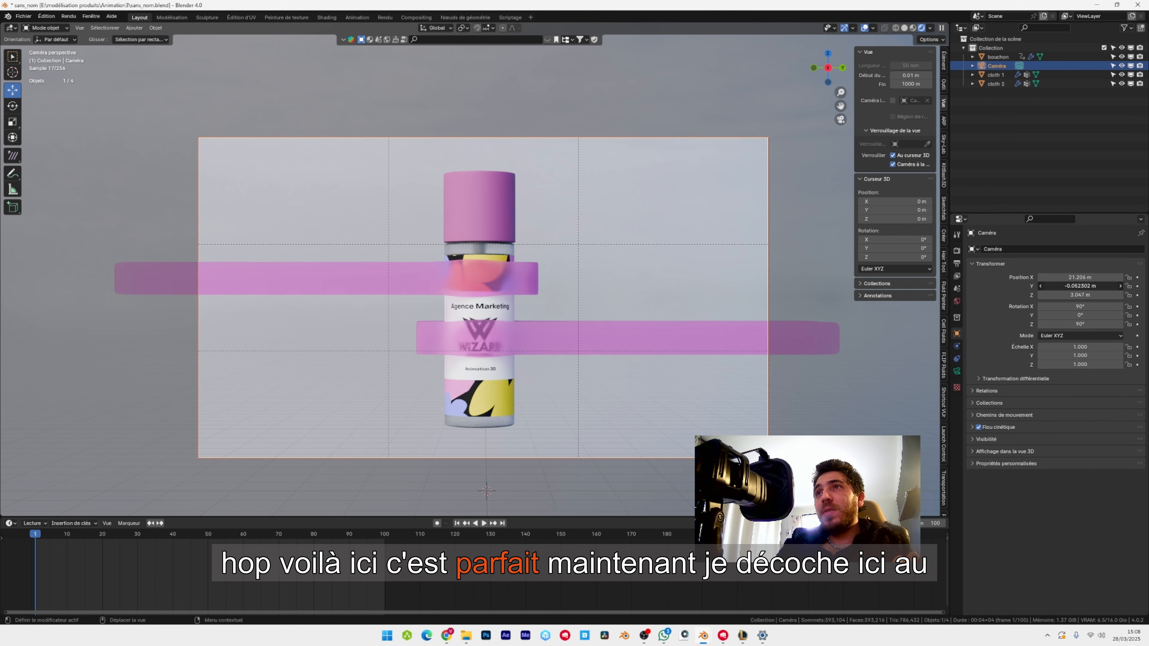
left_click(912, 155)
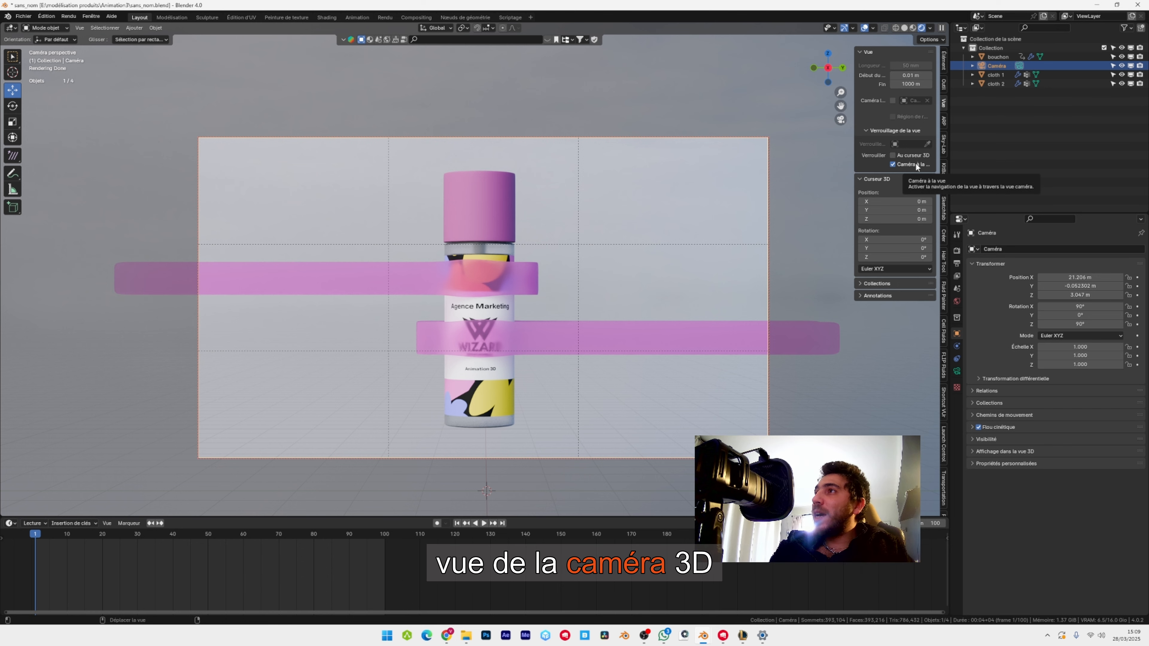
left_click(914, 164)
Snap the 3D cursor to the bottle and save the file.
middle_click_drag(539, 344, 591, 226)
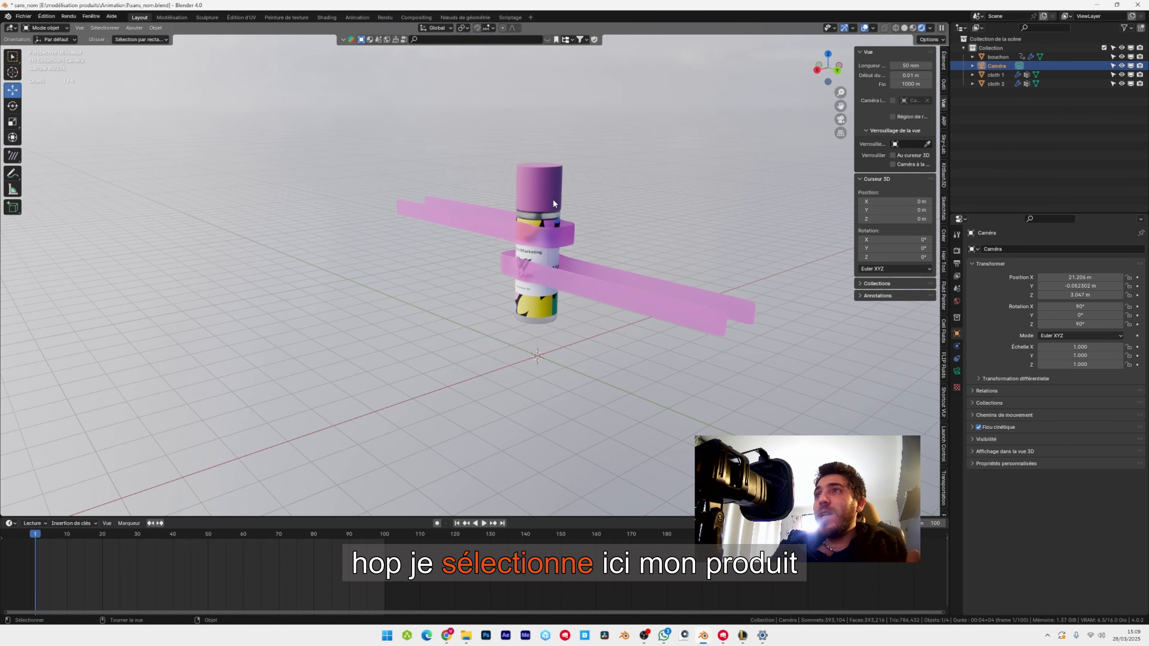
left_click(533, 199)
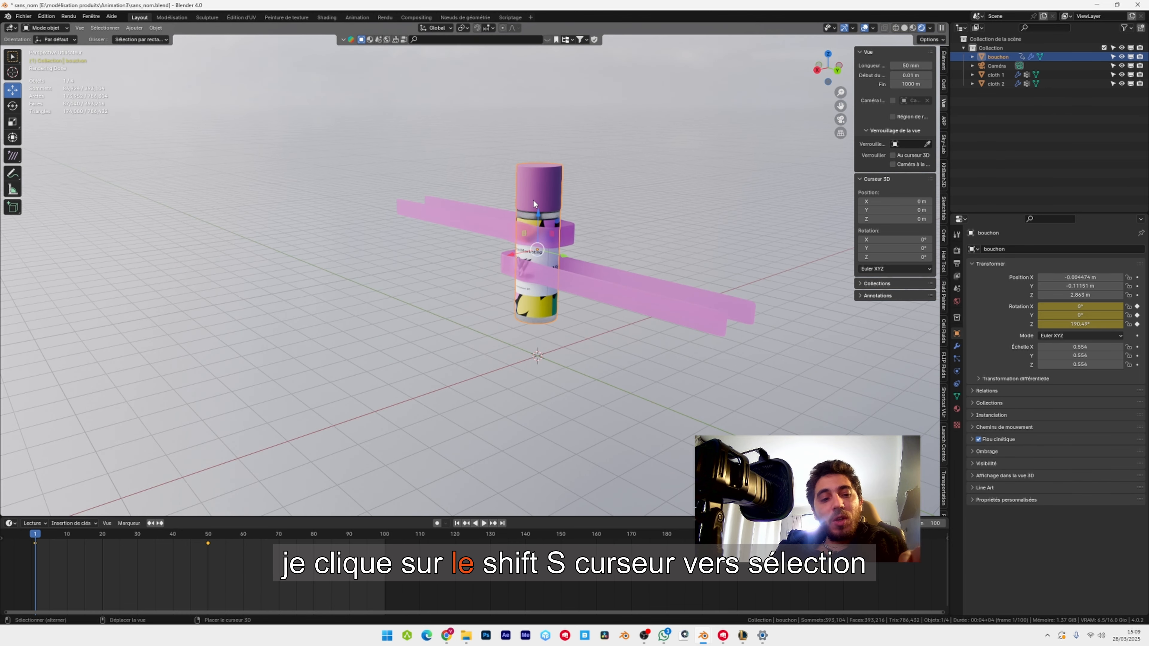
key("shift+s")
left_click(538, 248)
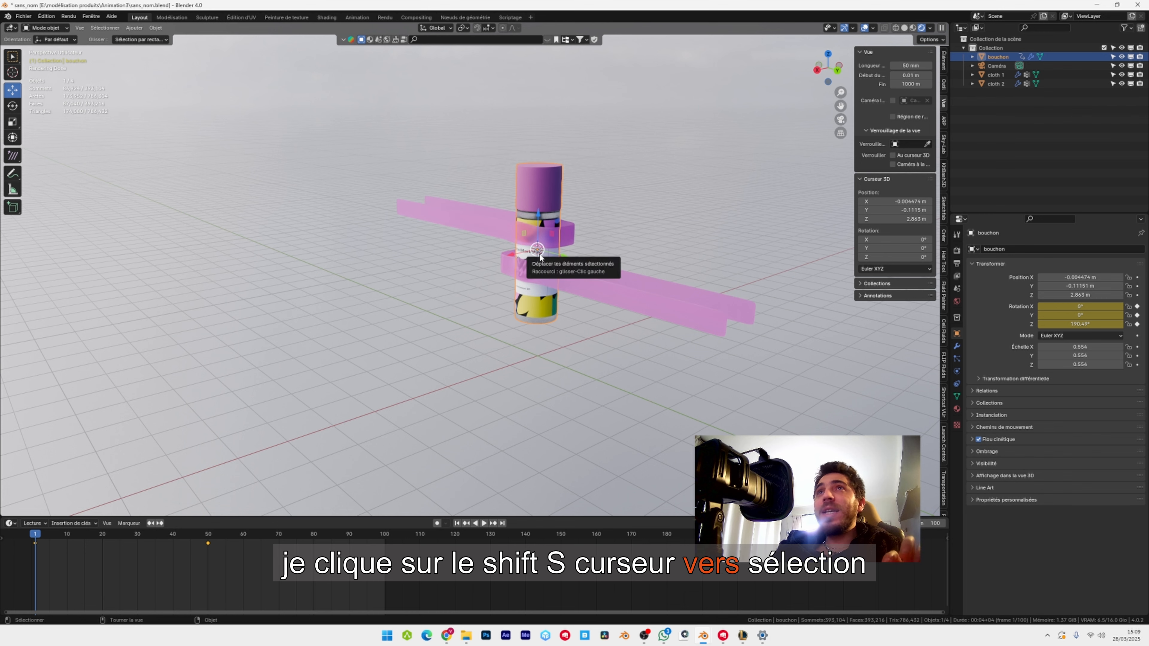
left_click(24, 16)
left_click(43, 76)
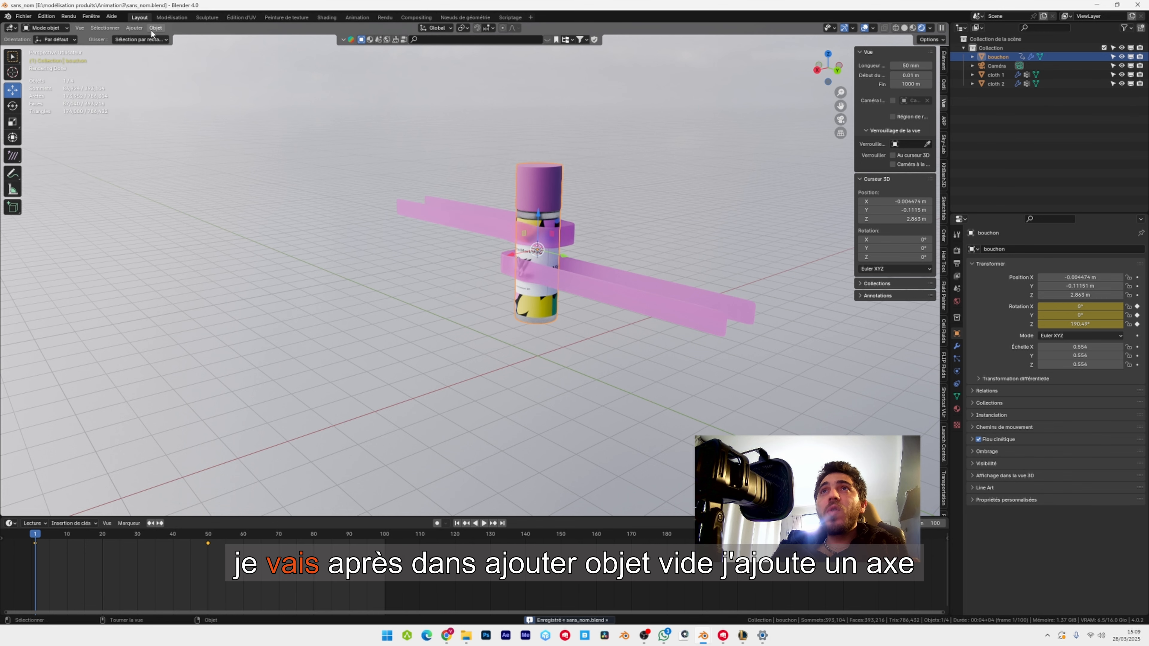
Add a plain-axes empty at the 3D cursor, move it in front of the bottle to about 0.49 m in X, and return to camera view.
left_click(130, 28)
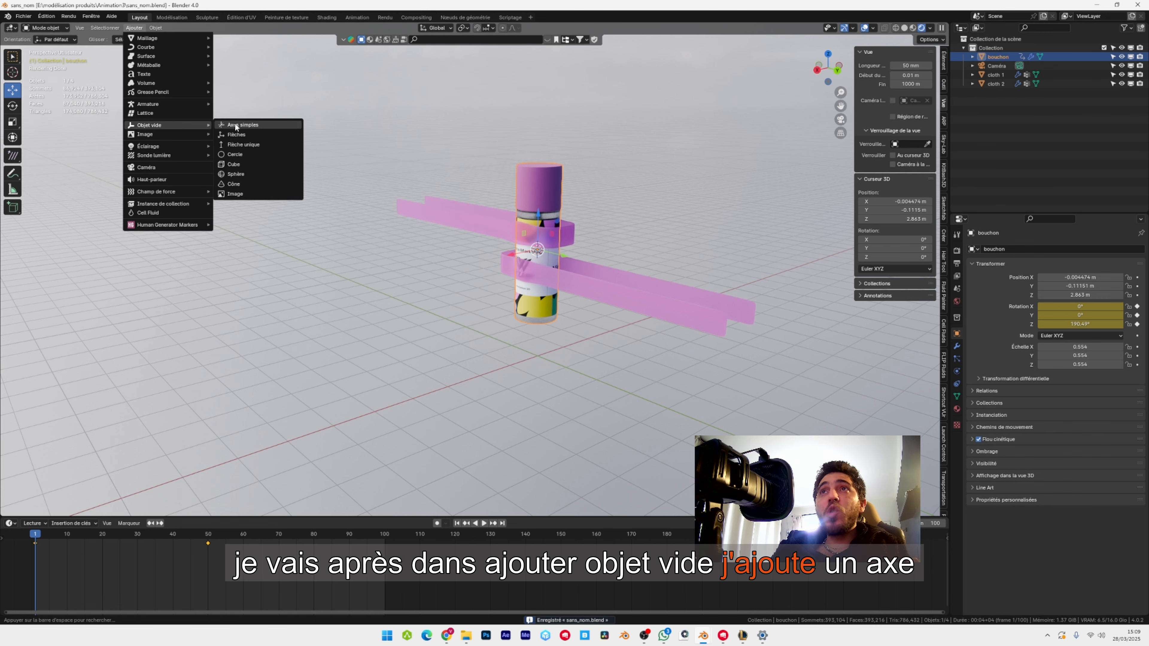
left_click(235, 122)
scroll(659, 159, "up", 3)
key("g")
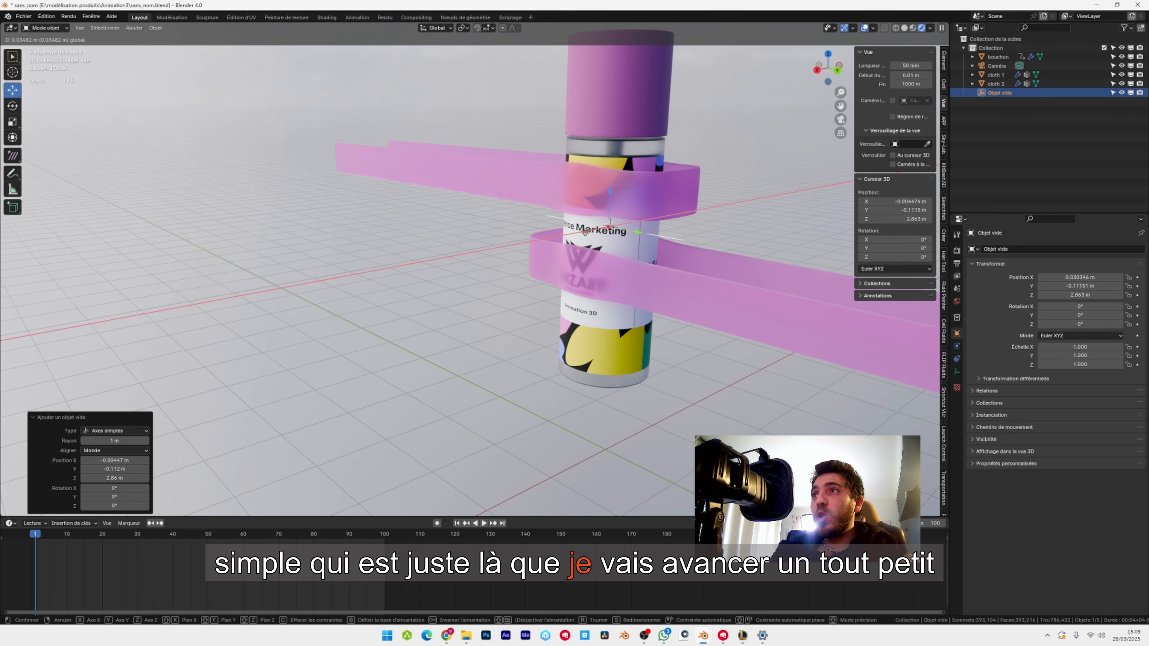
left_click(553, 237)
middle_click_drag(553, 237, 610, 213)
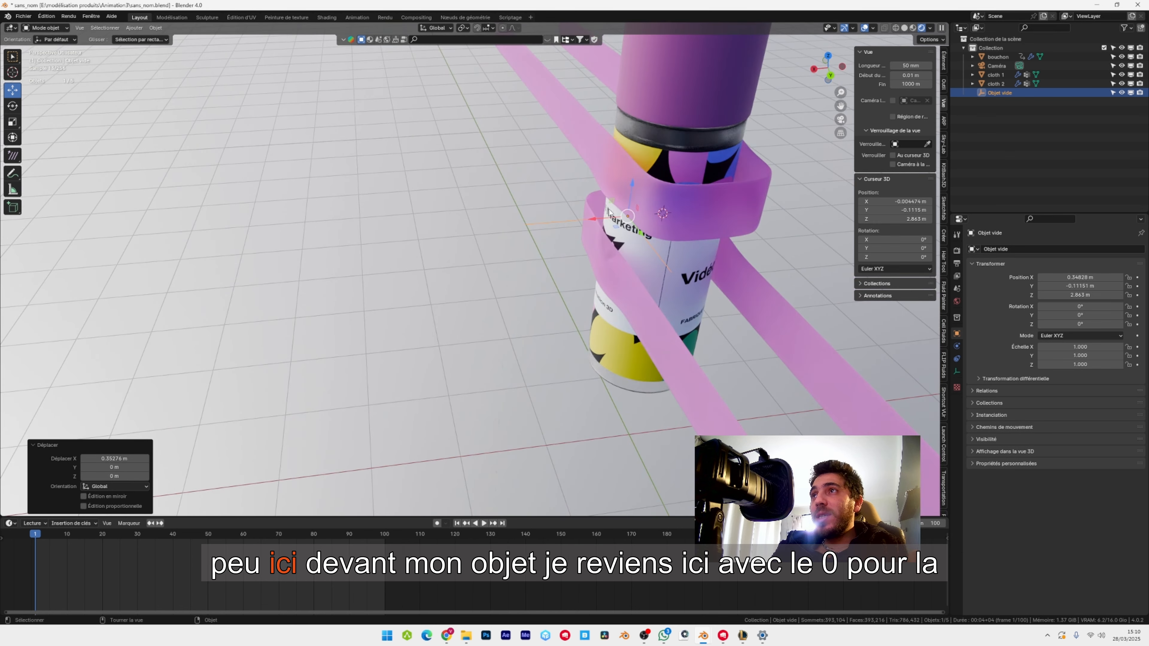
left_click_drag(593, 219, 577, 220)
key("KP_0")
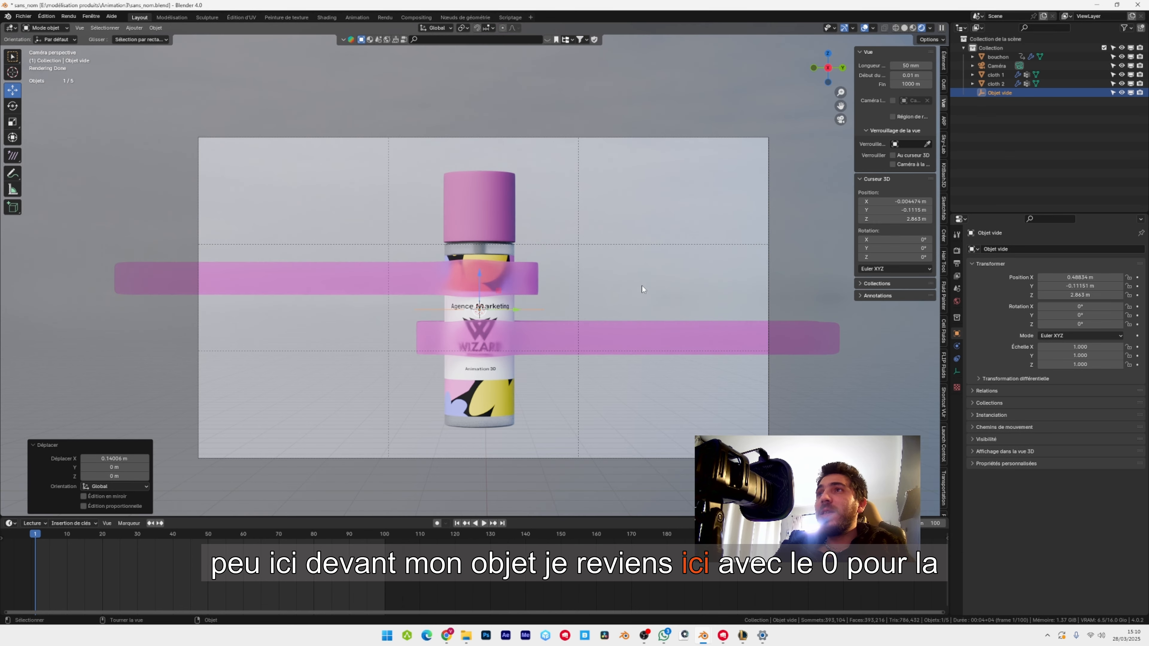
Add a Shrinkwrap constraint to the empty with bouchon as its target.
left_click(957, 360)
left_click(1040, 249)
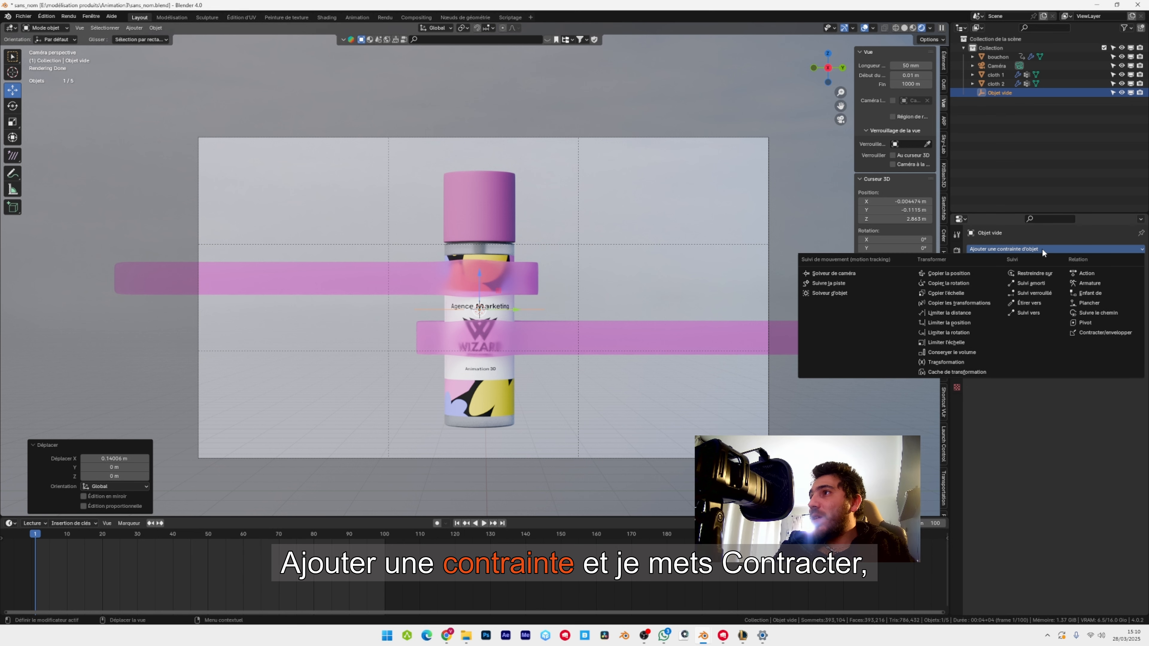
left_click(1106, 334)
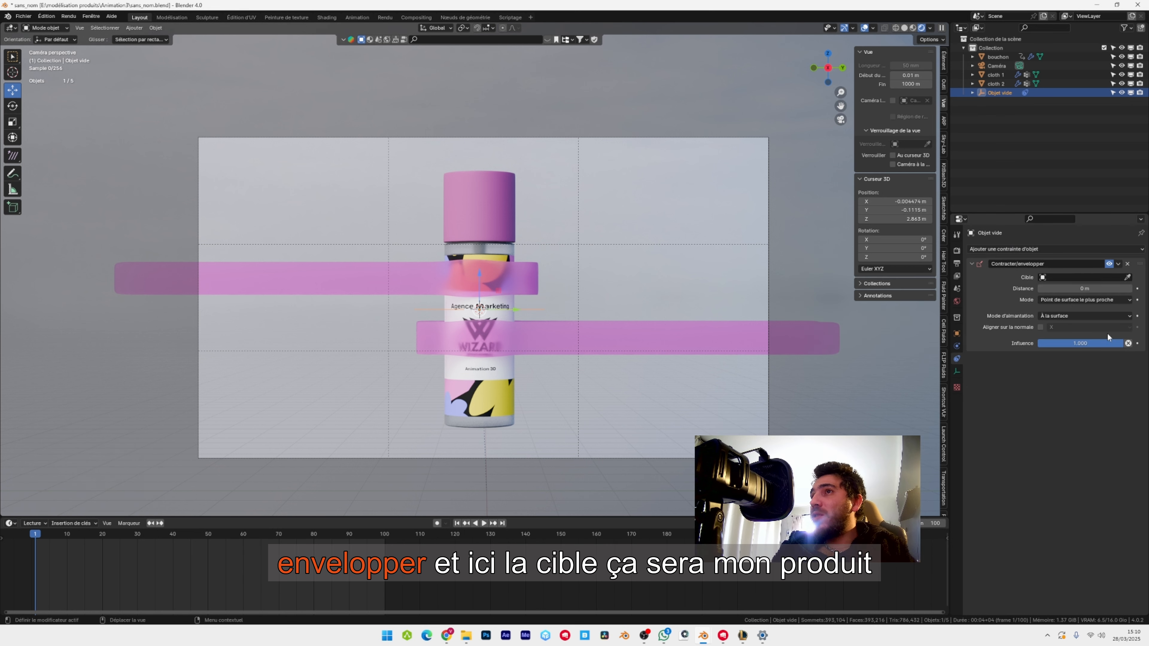
left_click(1081, 277)
left_click(1059, 292)
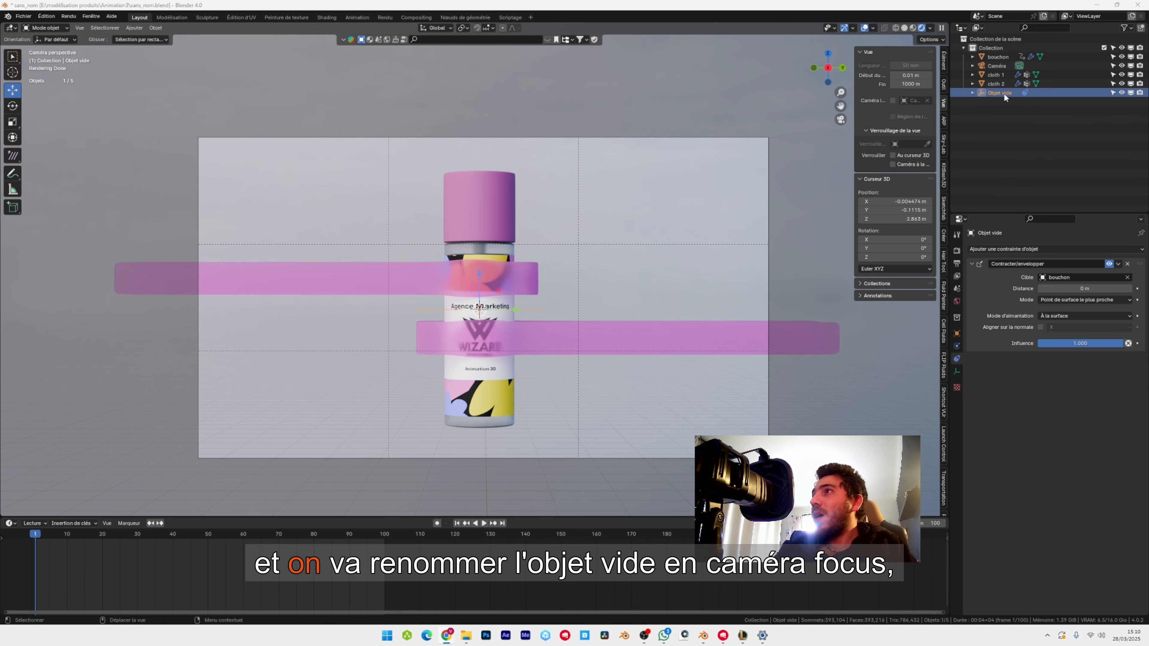
Rename the empty as CAMERA FOCUS.
double_click(1001, 93)
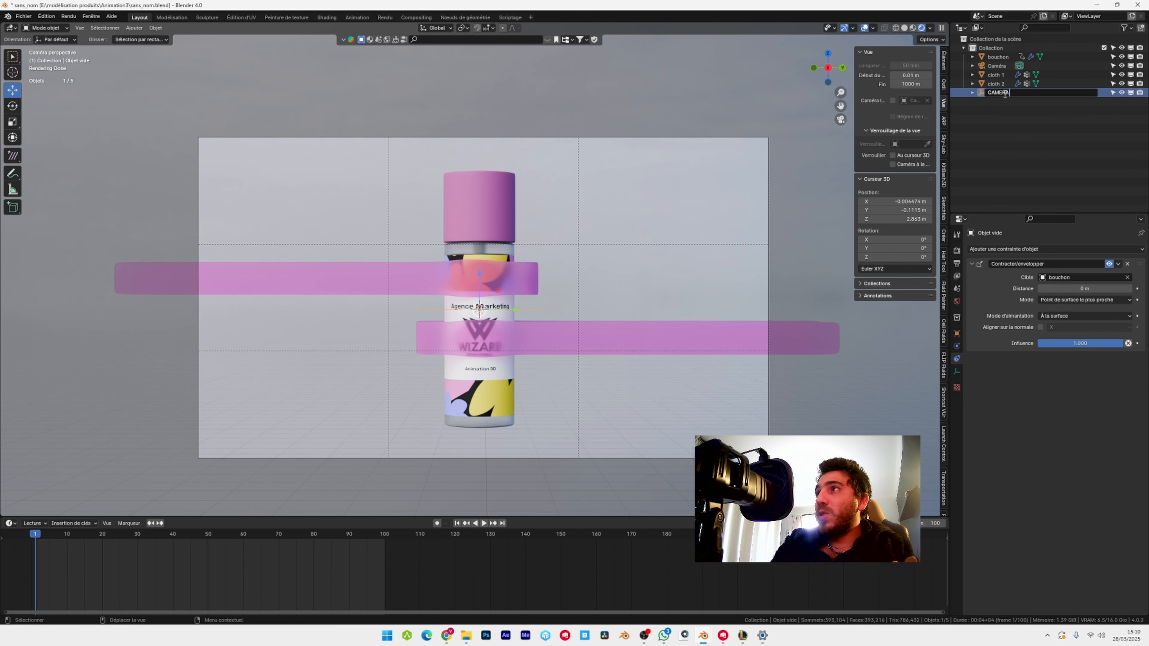
type("CAMERA FOCUS")
key("Return")
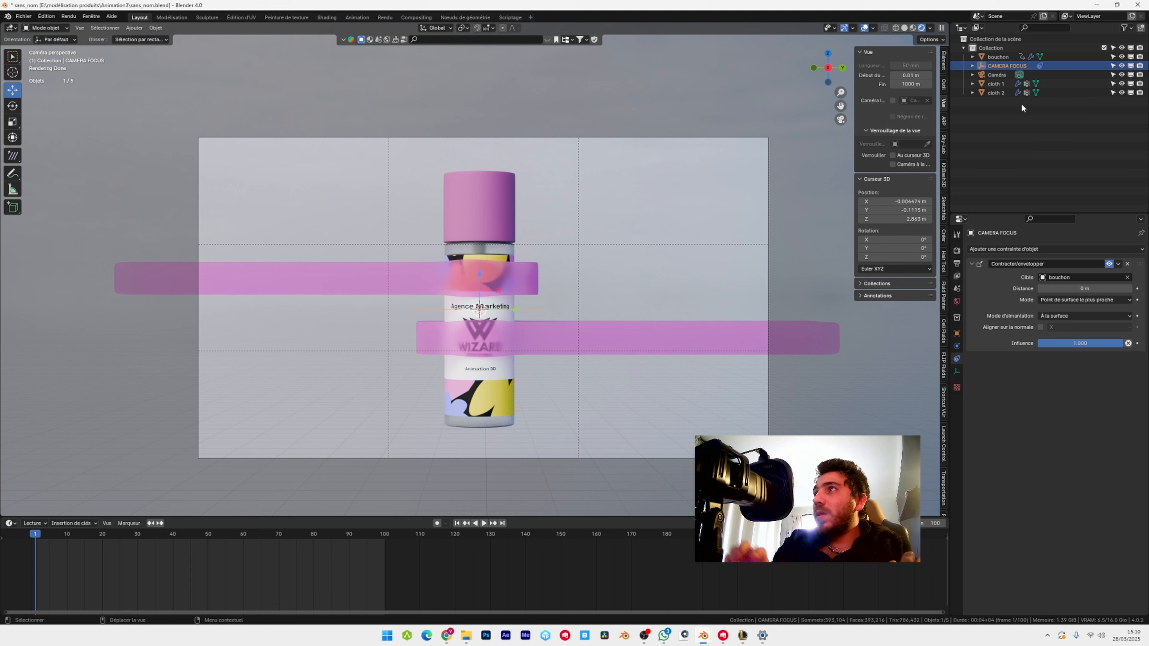
Enable the camera's depth of field with CAMERA FOCUS as the focus object and an aperture of 0.4.
left_click(588, 139)
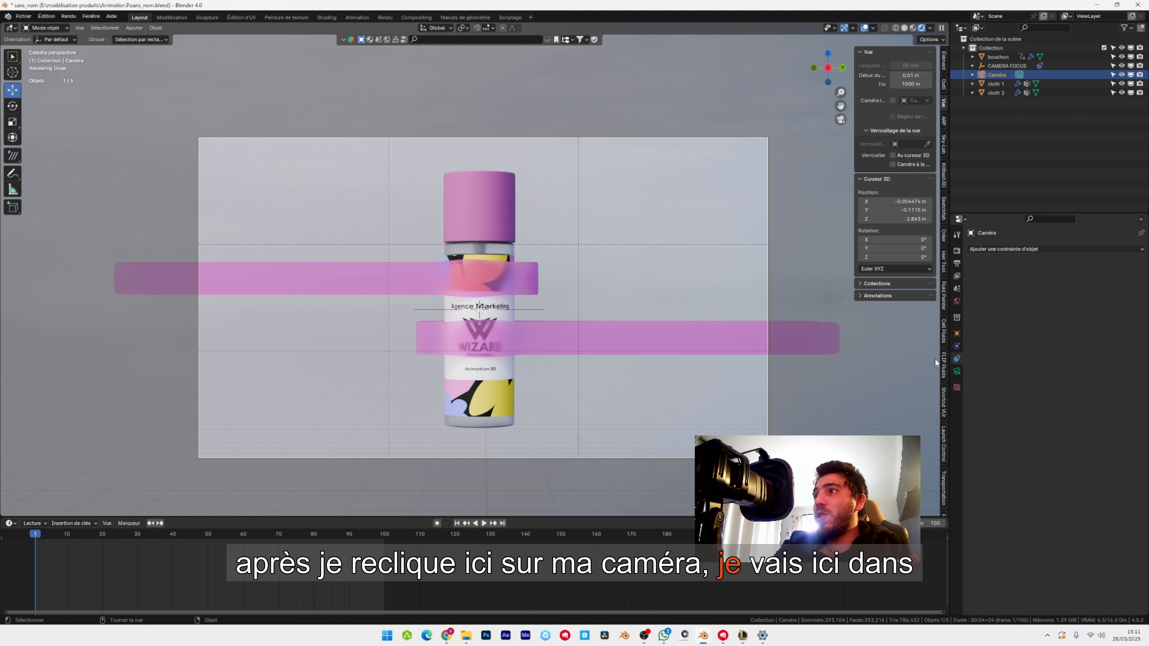
left_click(957, 371)
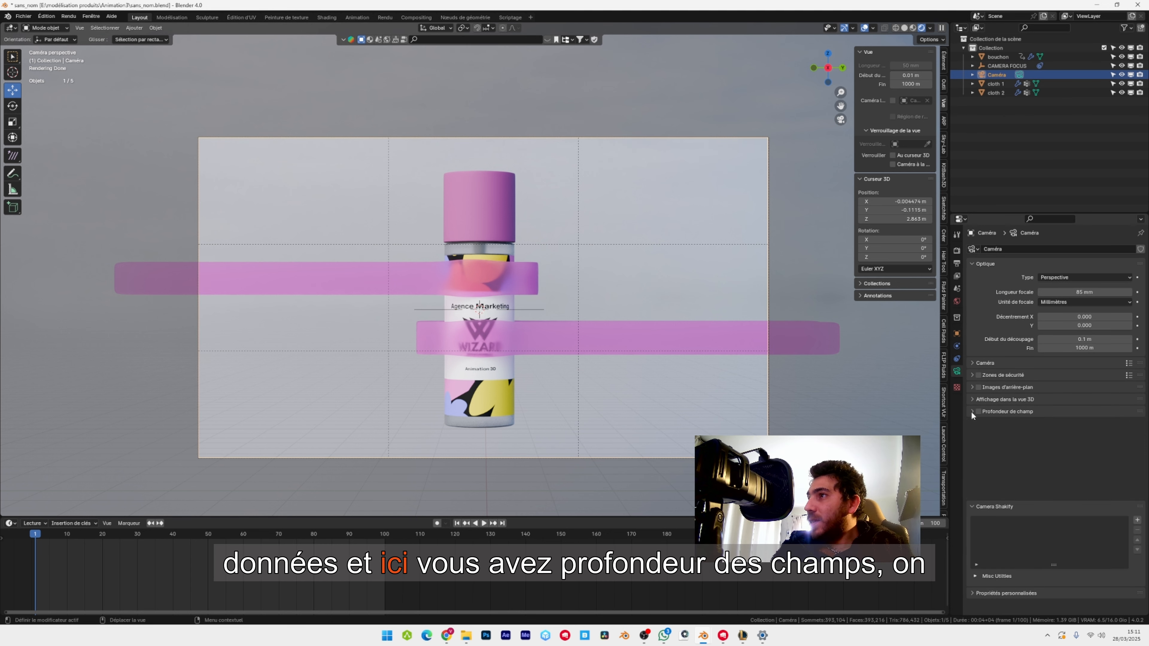
left_click(979, 411)
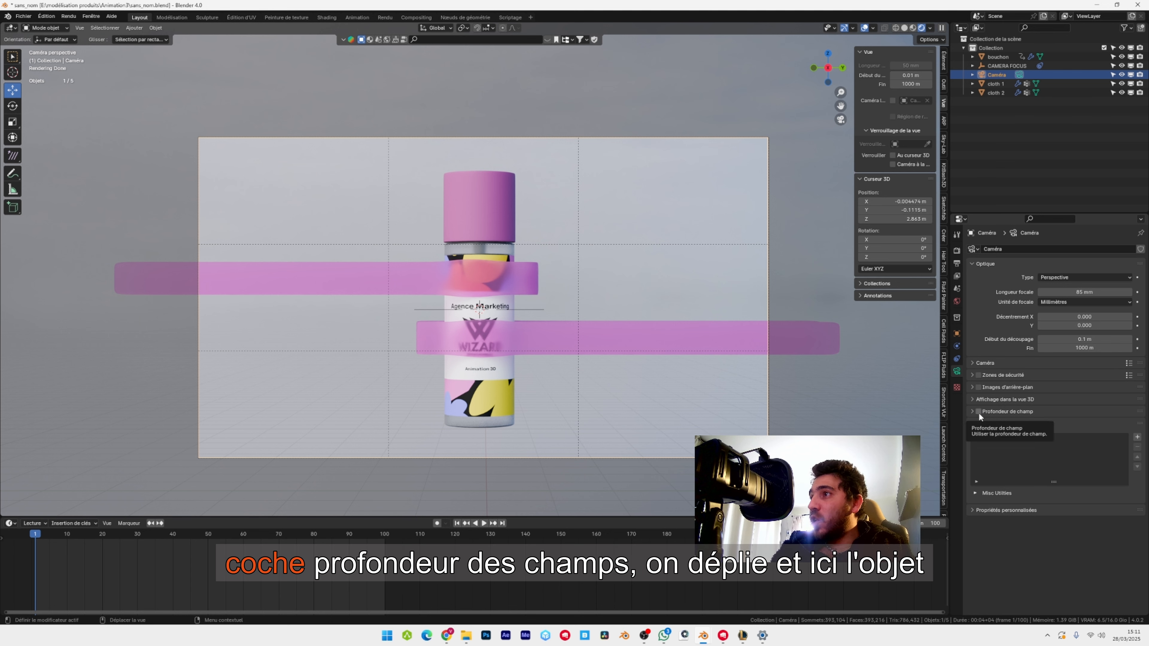
left_click(974, 412)
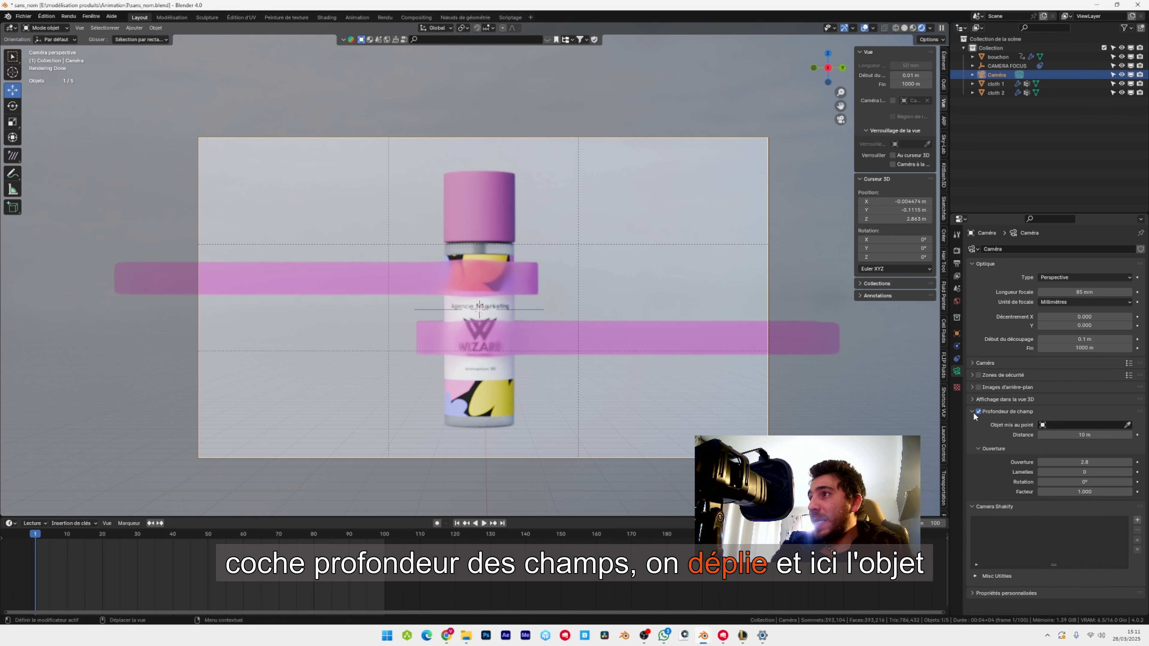
left_click(1074, 424)
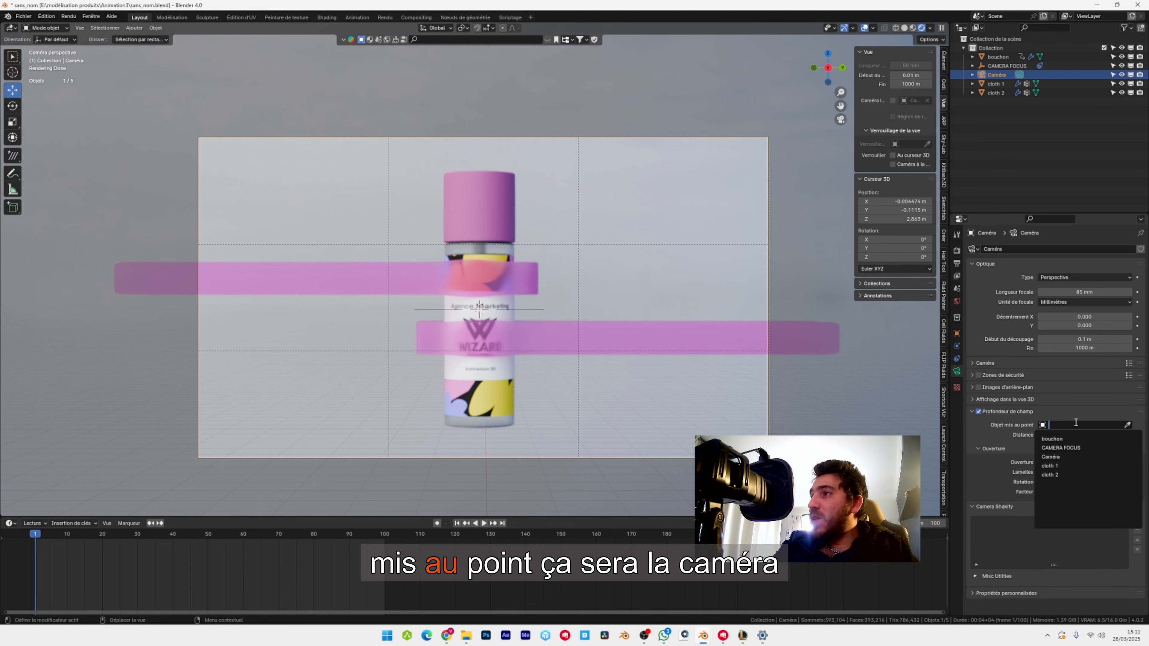
left_click(1074, 448)
left_click(1086, 462)
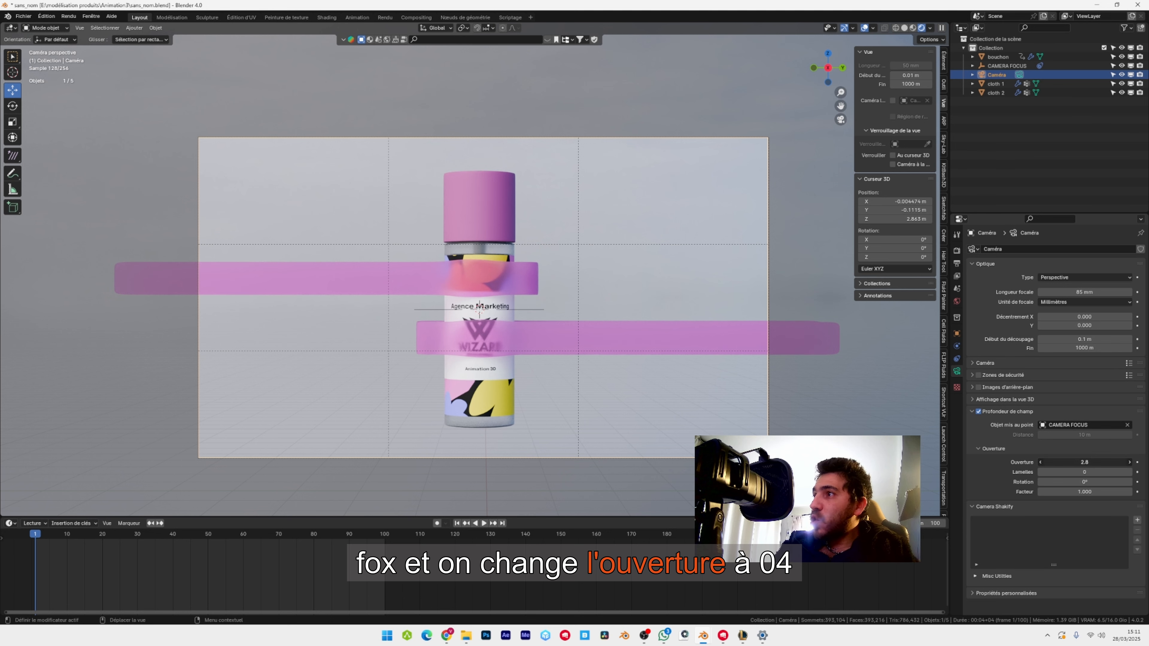
type("0.004")
key("Return")
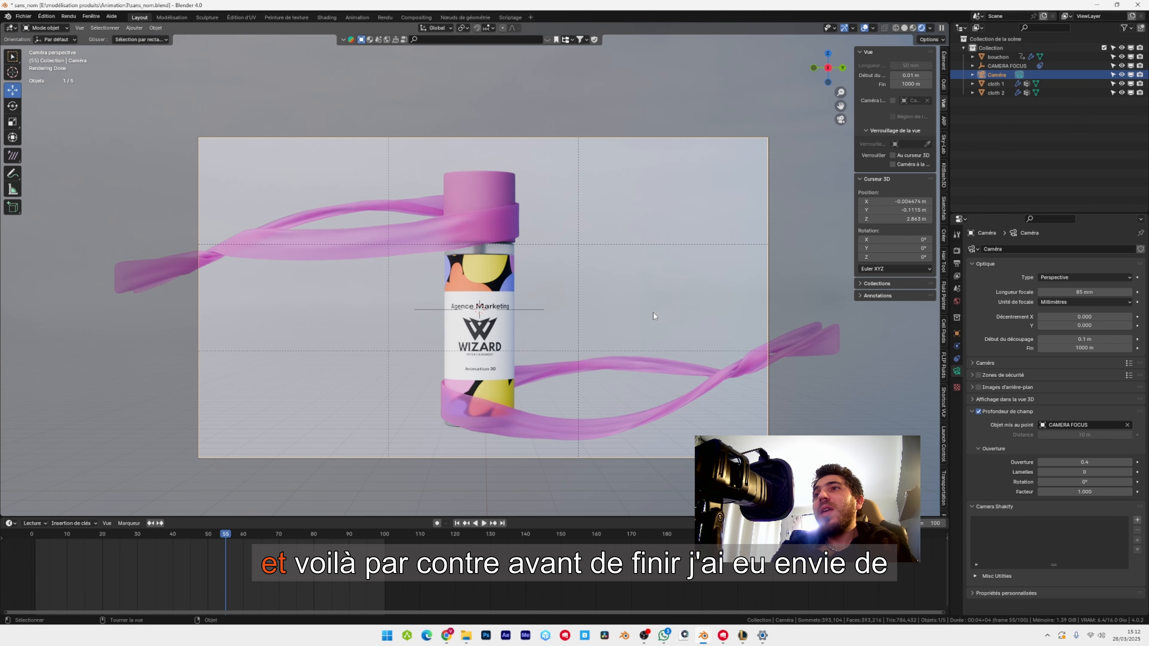
Change the base colour of the ribbons' CLOTH material to a light peach-orange and save the file.
left_click(474, 221)
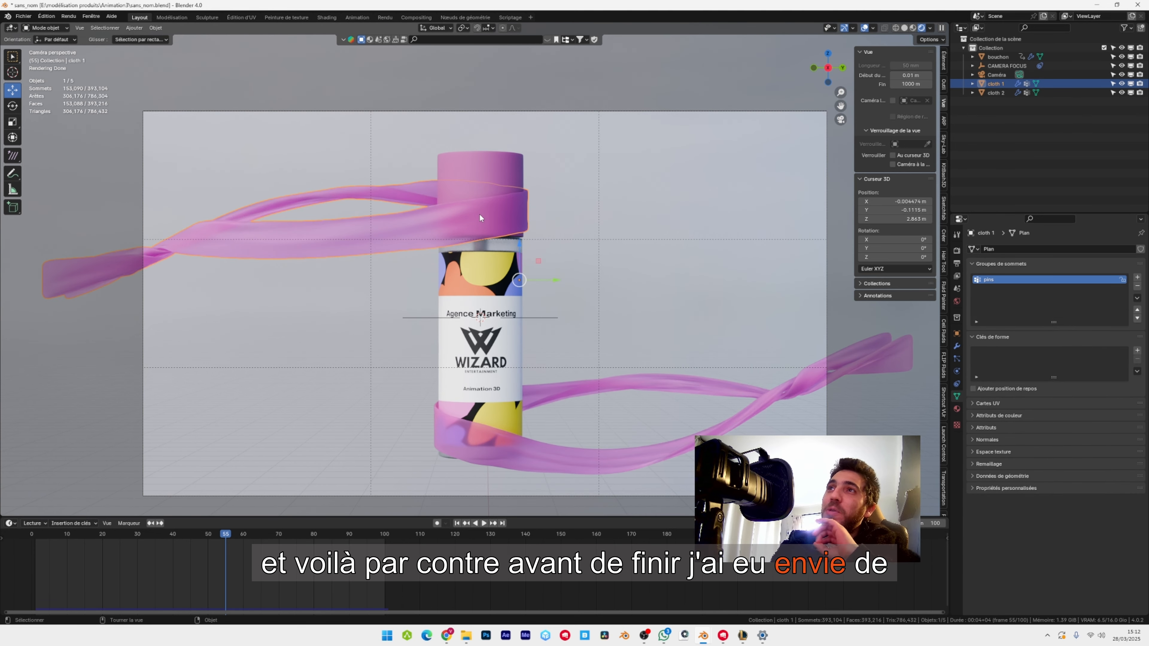
left_click(327, 19)
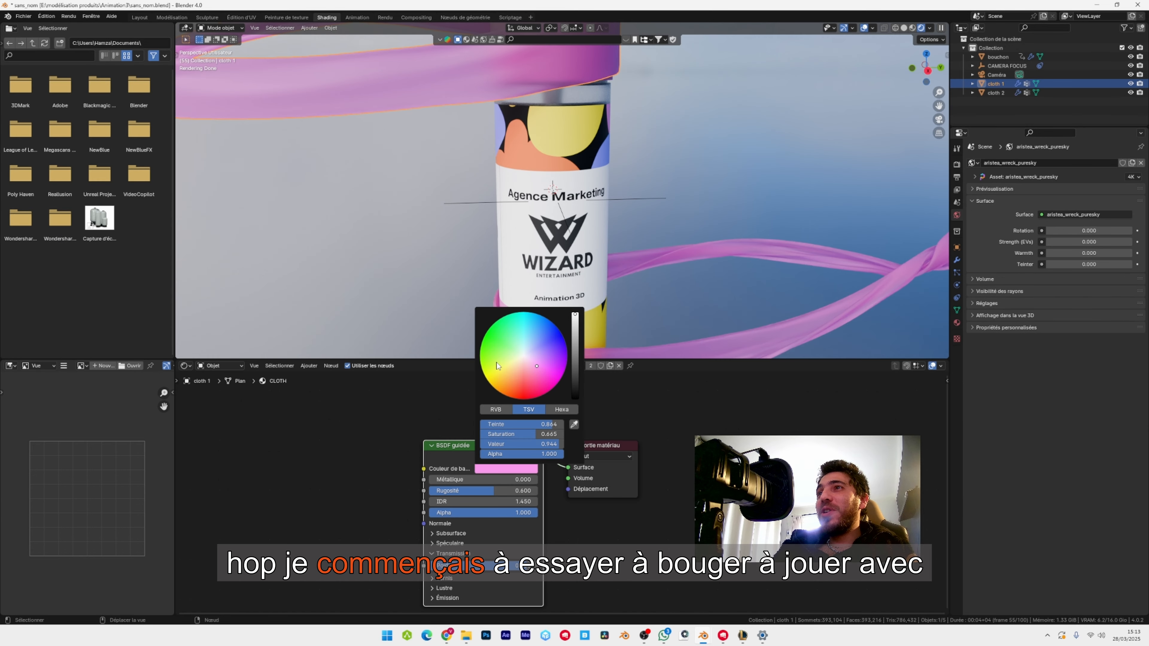
left_click_drag(534, 385, 515, 367)
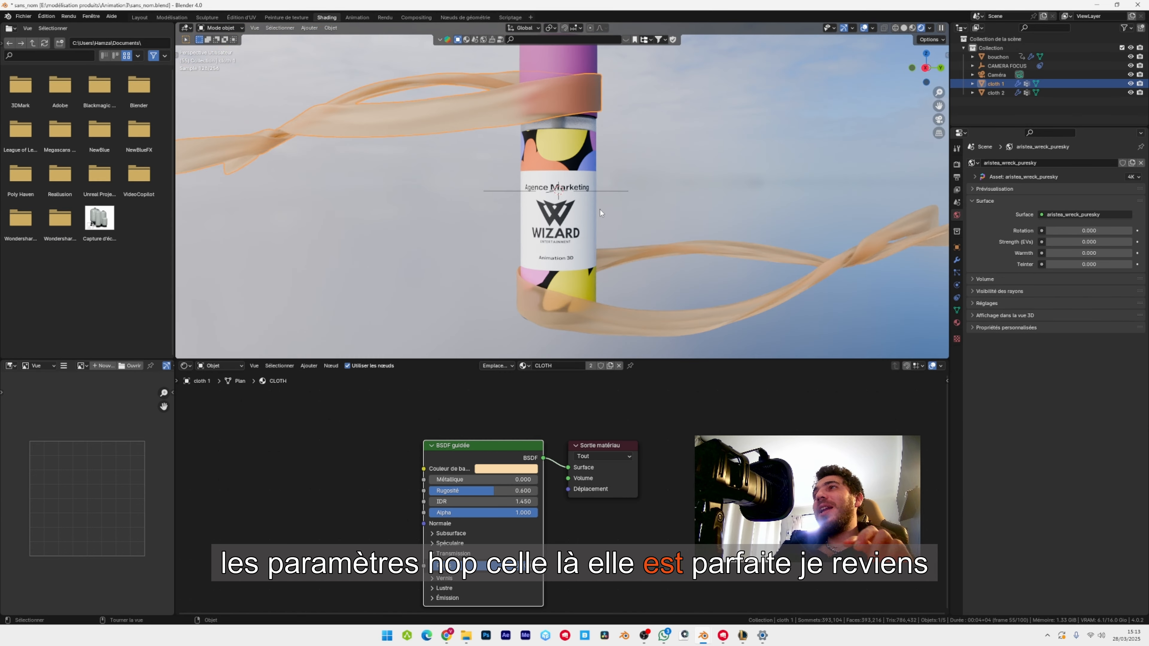
key("KP_0")
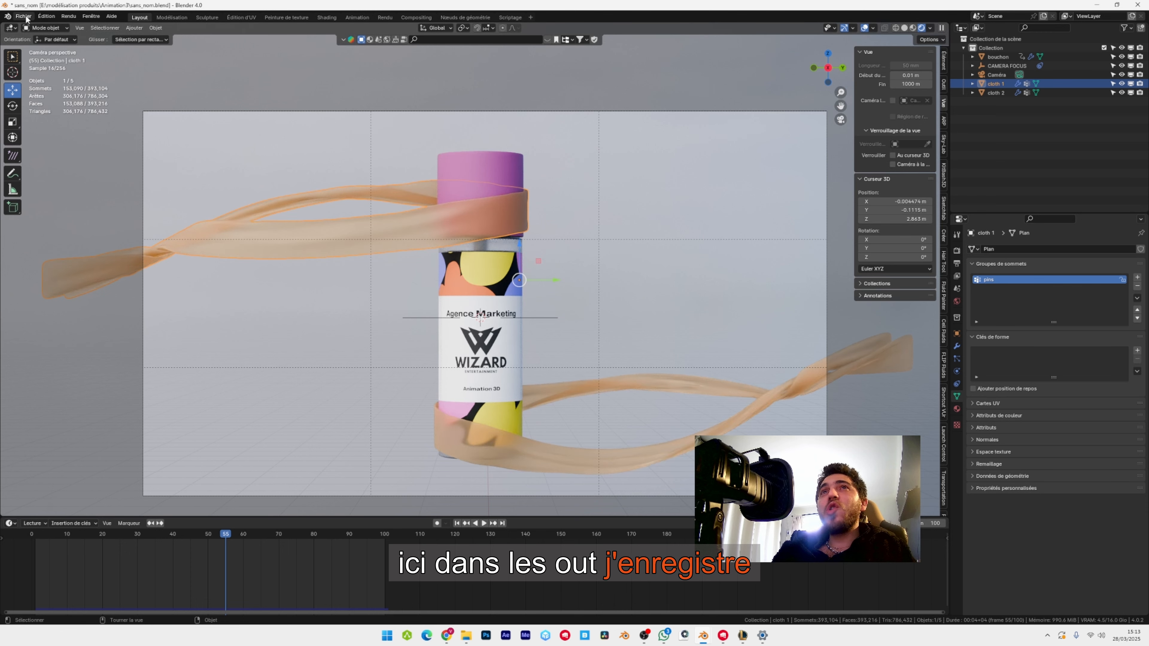
left_click(24, 16)
left_click(41, 68)
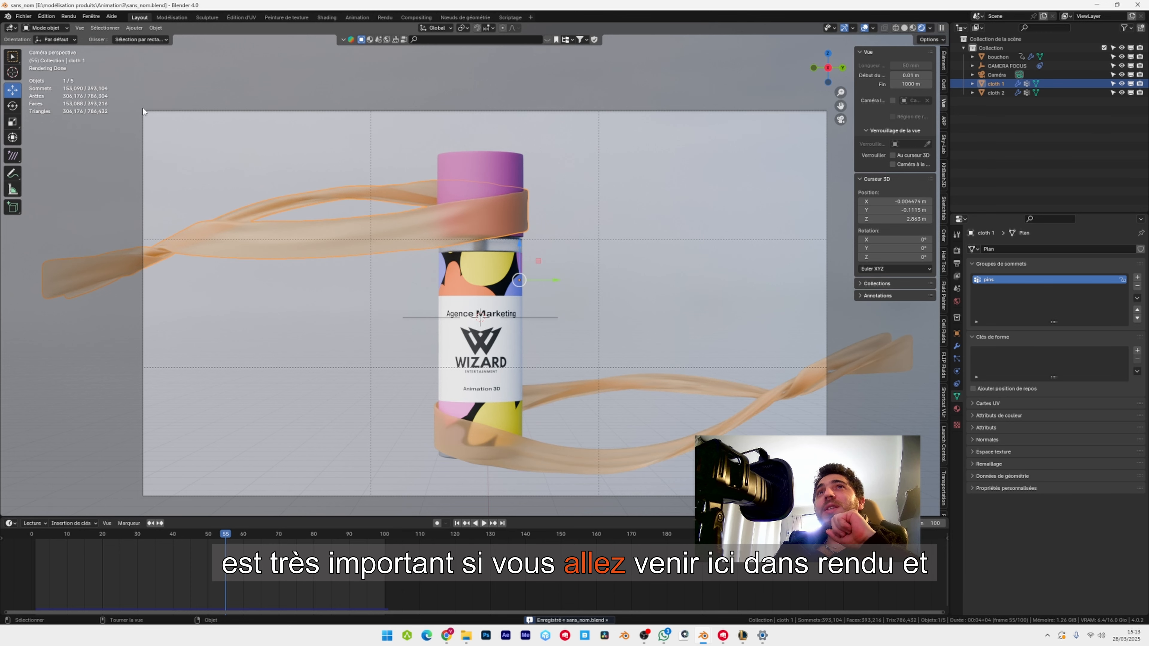
Render the current frame through the camera to check the ribbons, and leave the render.
left_click(69, 16)
left_click(81, 28)
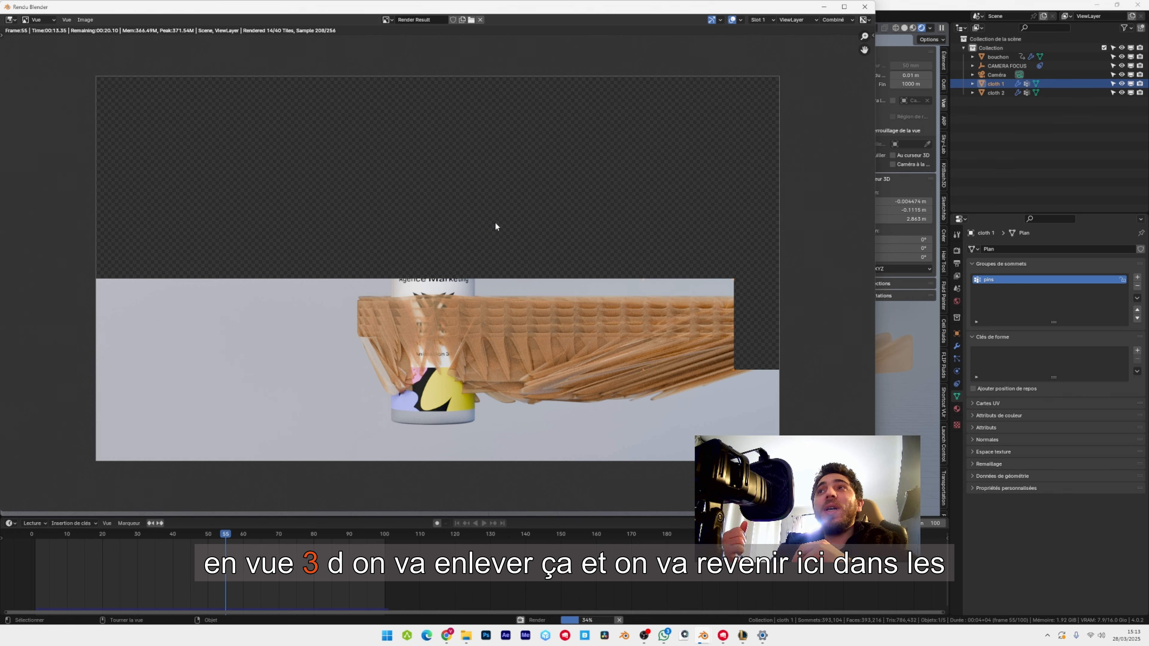
key("Escape")
Set the render level of cloth 1's first Subdivision modifier to 1 and test-render the first frame.
left_click(957, 347)
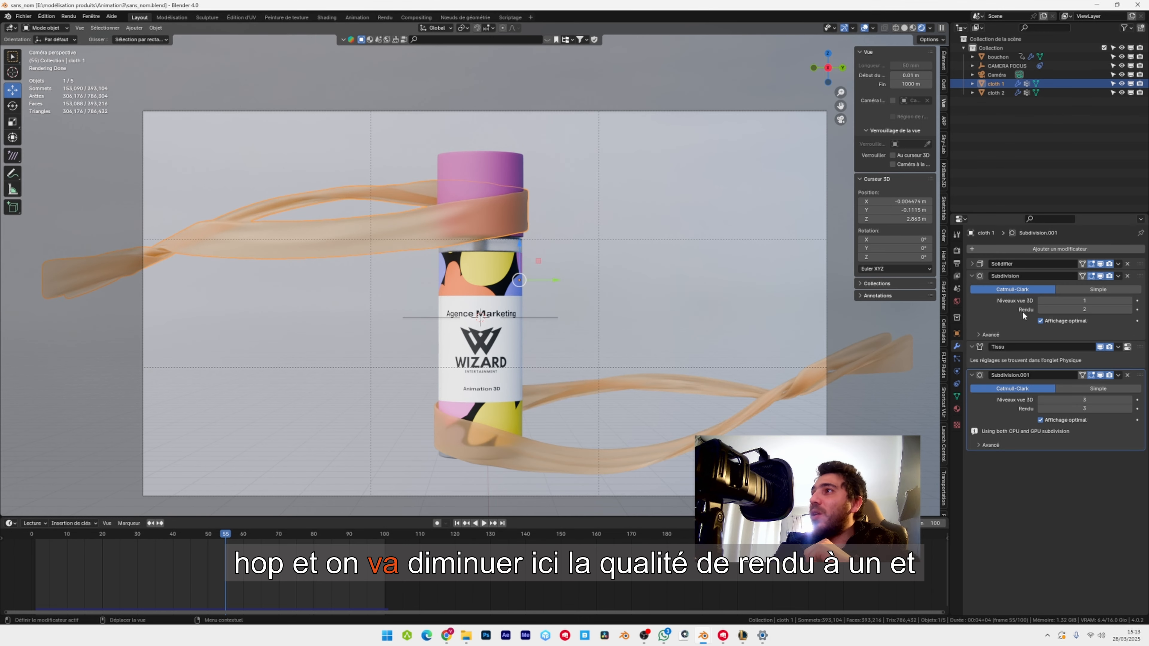
left_click(1042, 309)
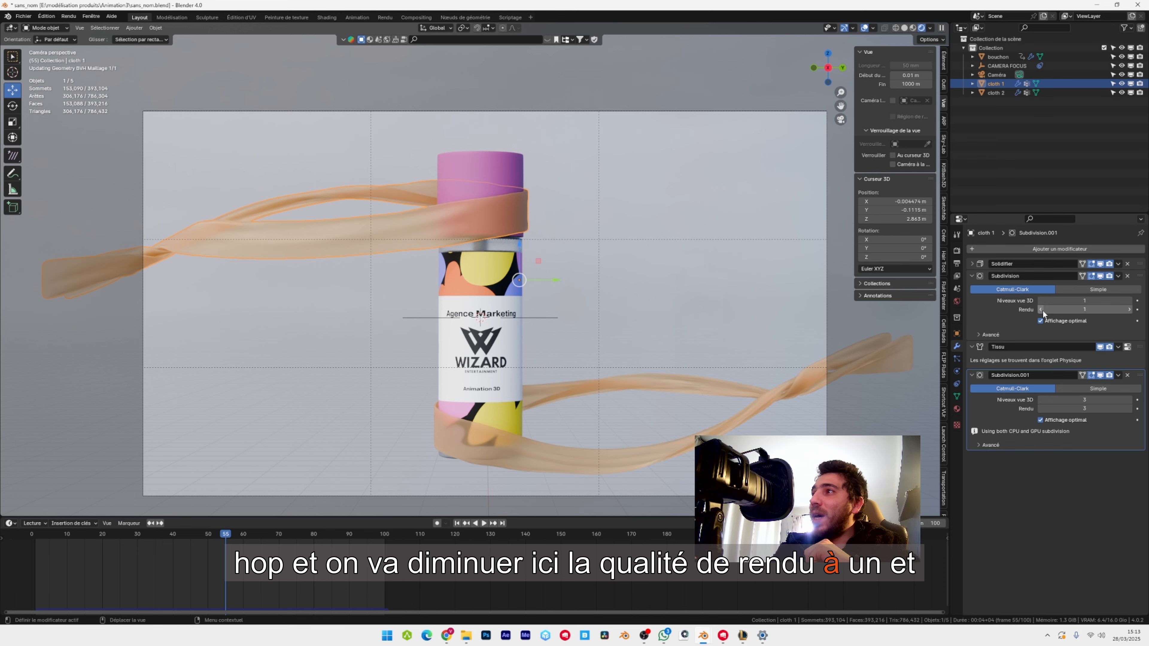
key("shift+Left")
key("F12")
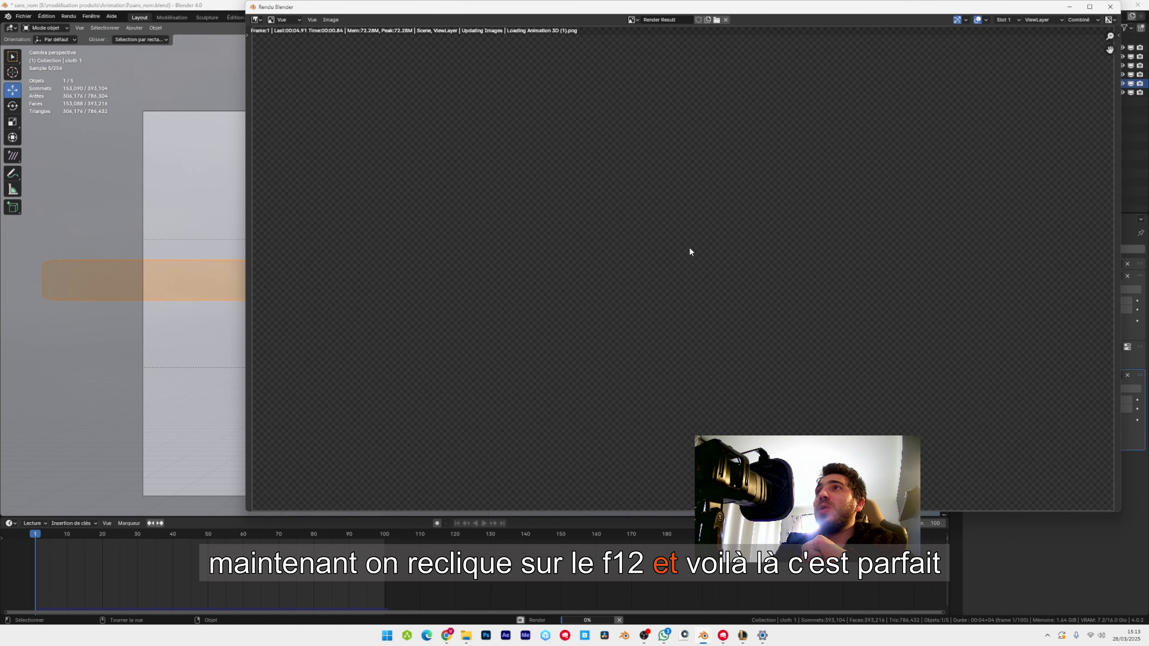
key("Escape")
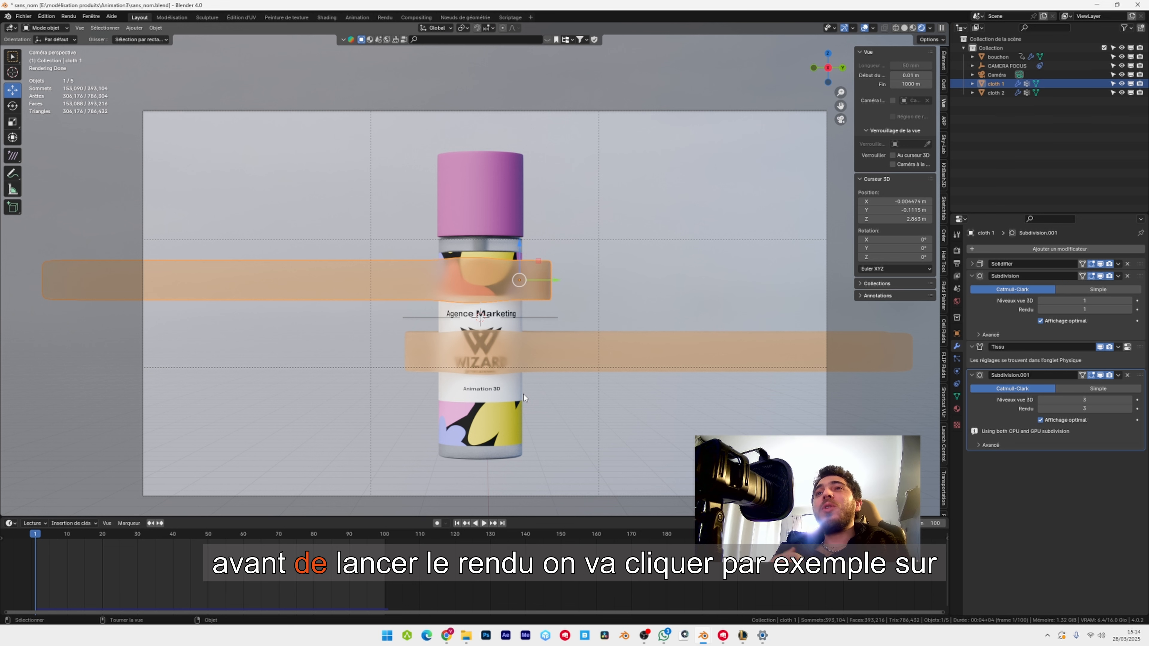
Play the animation to frame 27 and render that frame as another test of the ribbons.
key("space")
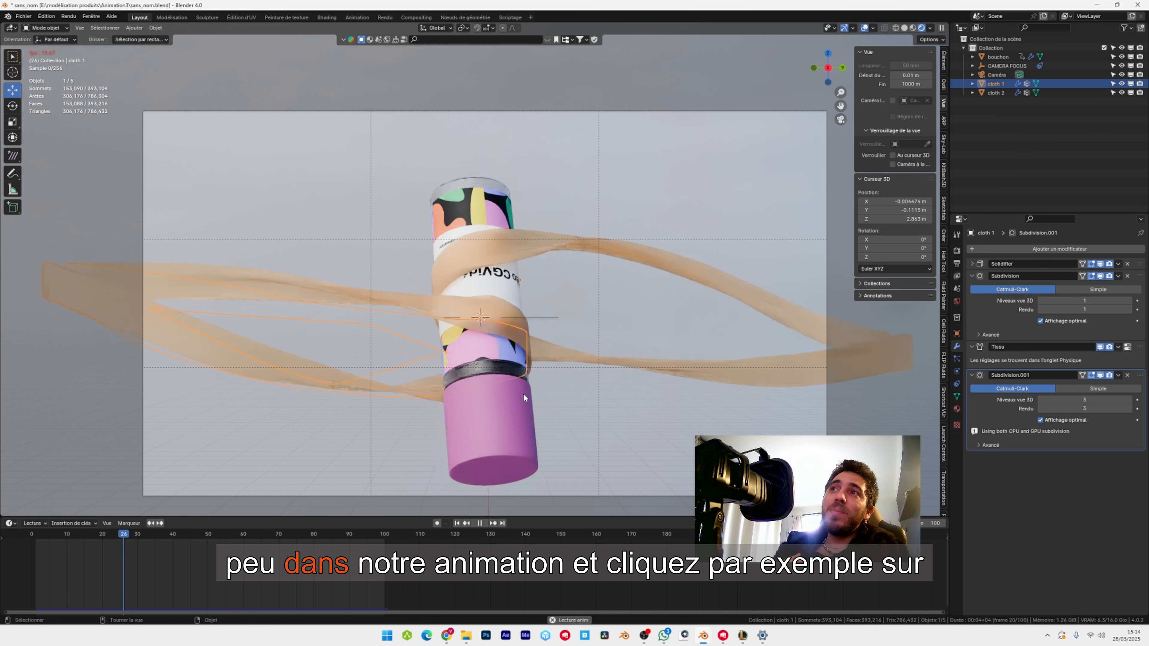
key("space")
key("F12")
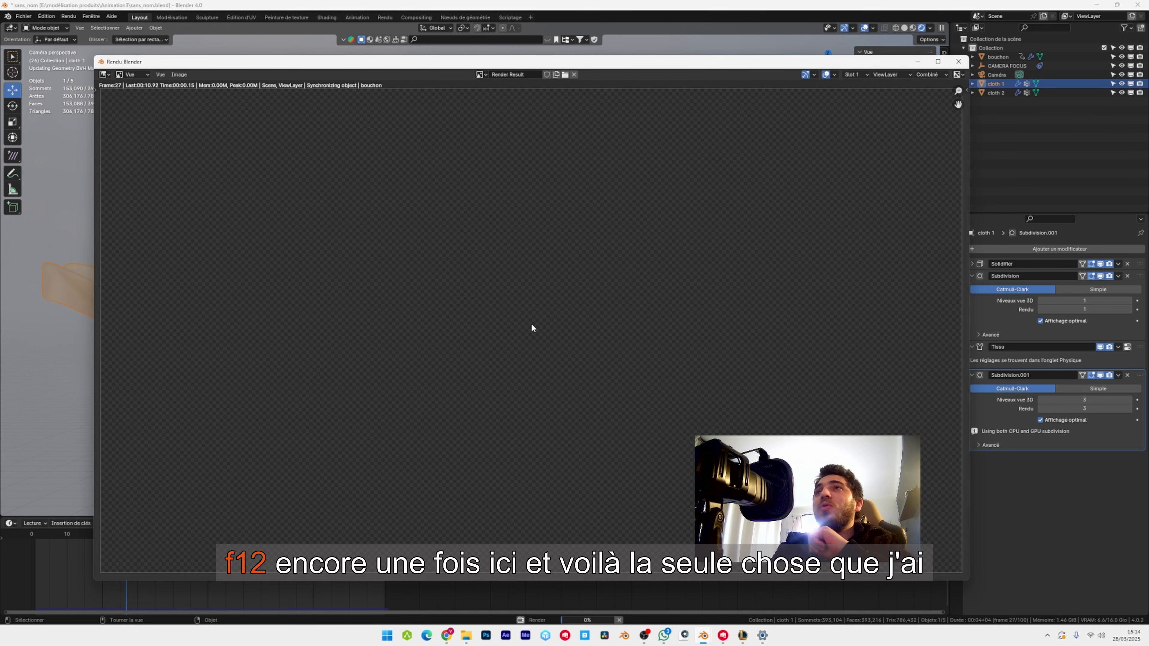
key("Escape")
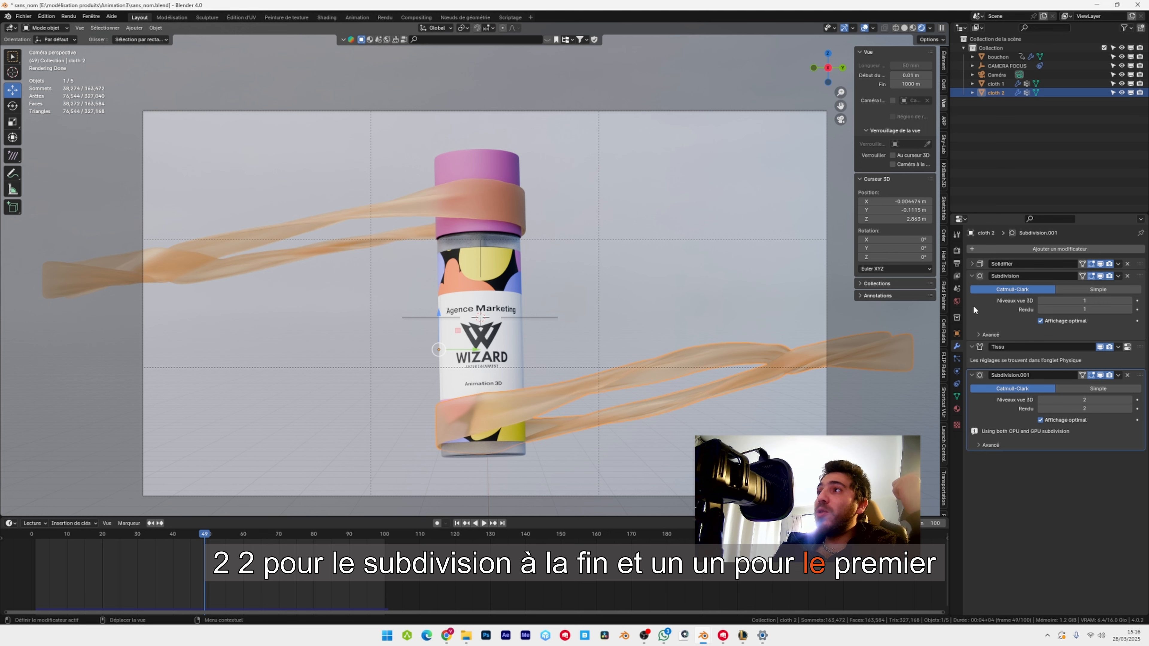
Select the ribbon around the cap to check its subdivision levels and play the animation.
left_click(500, 205)
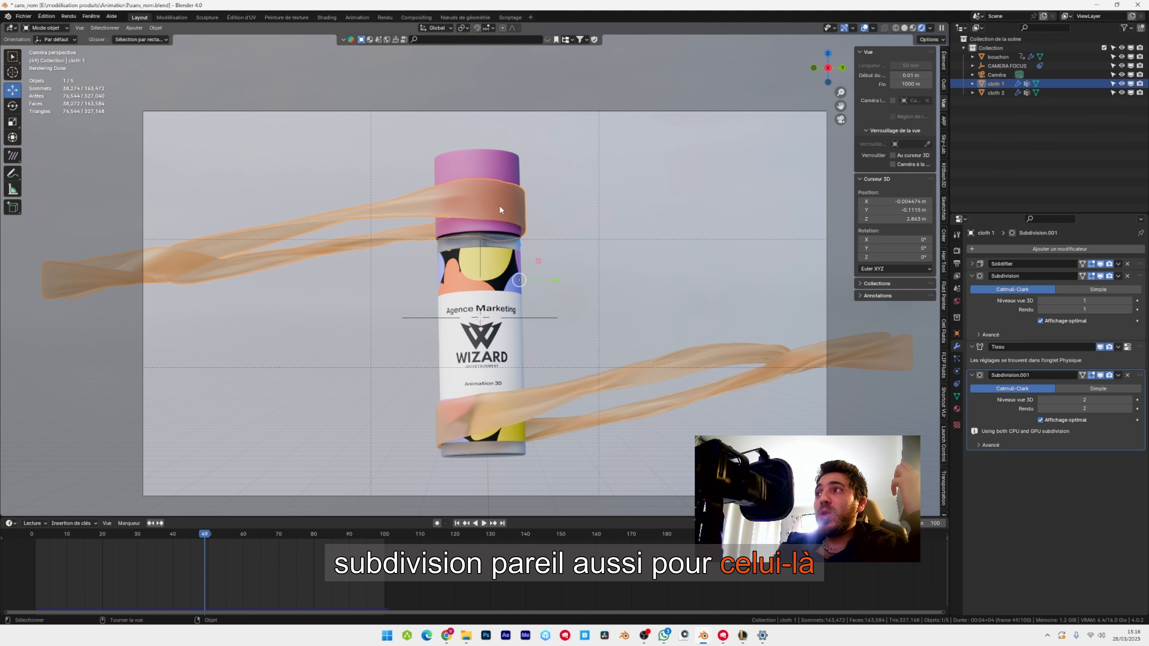
key("space")
Review the output frame range and file settings, and start rendering the animation.
left_click(957, 265)
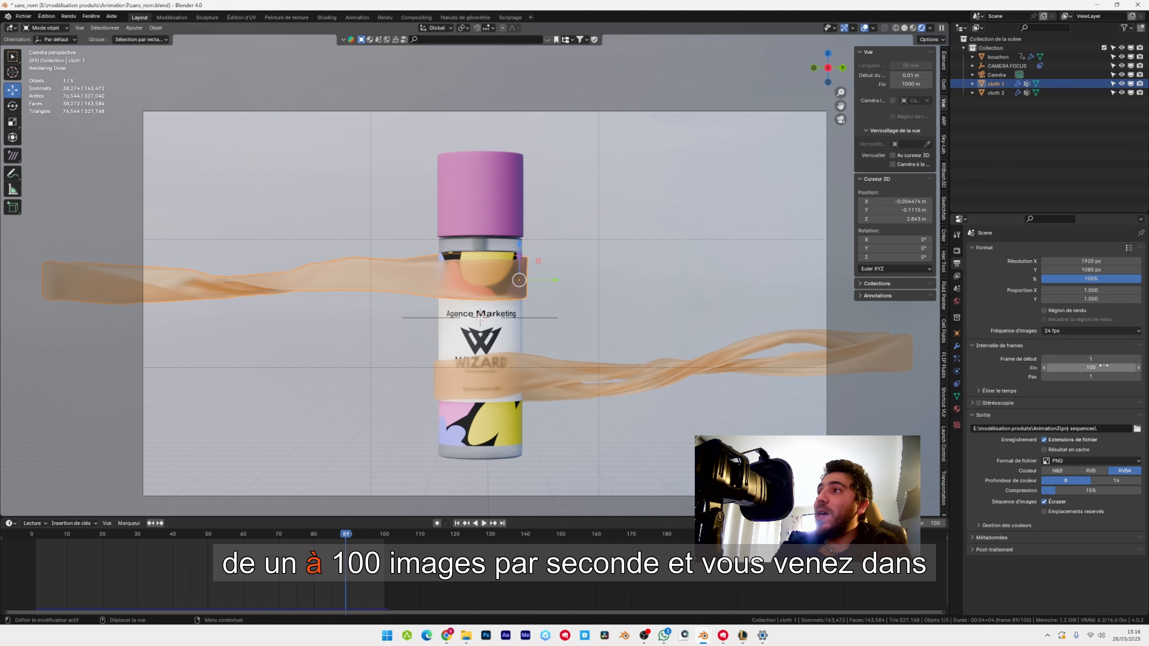
left_click(68, 16)
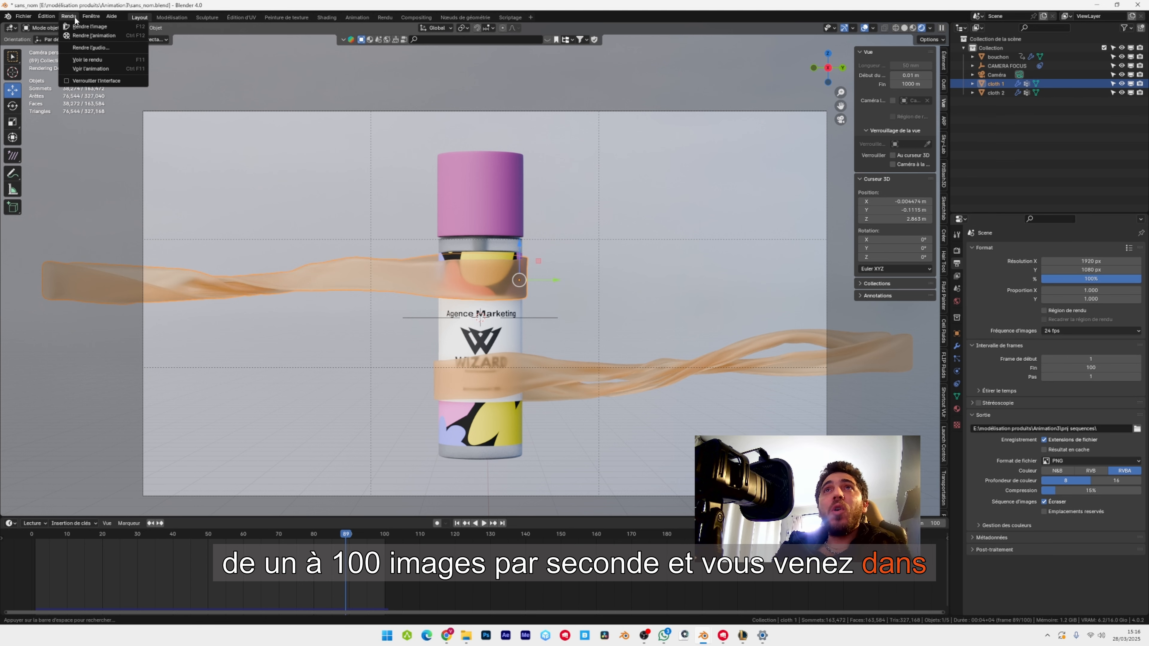